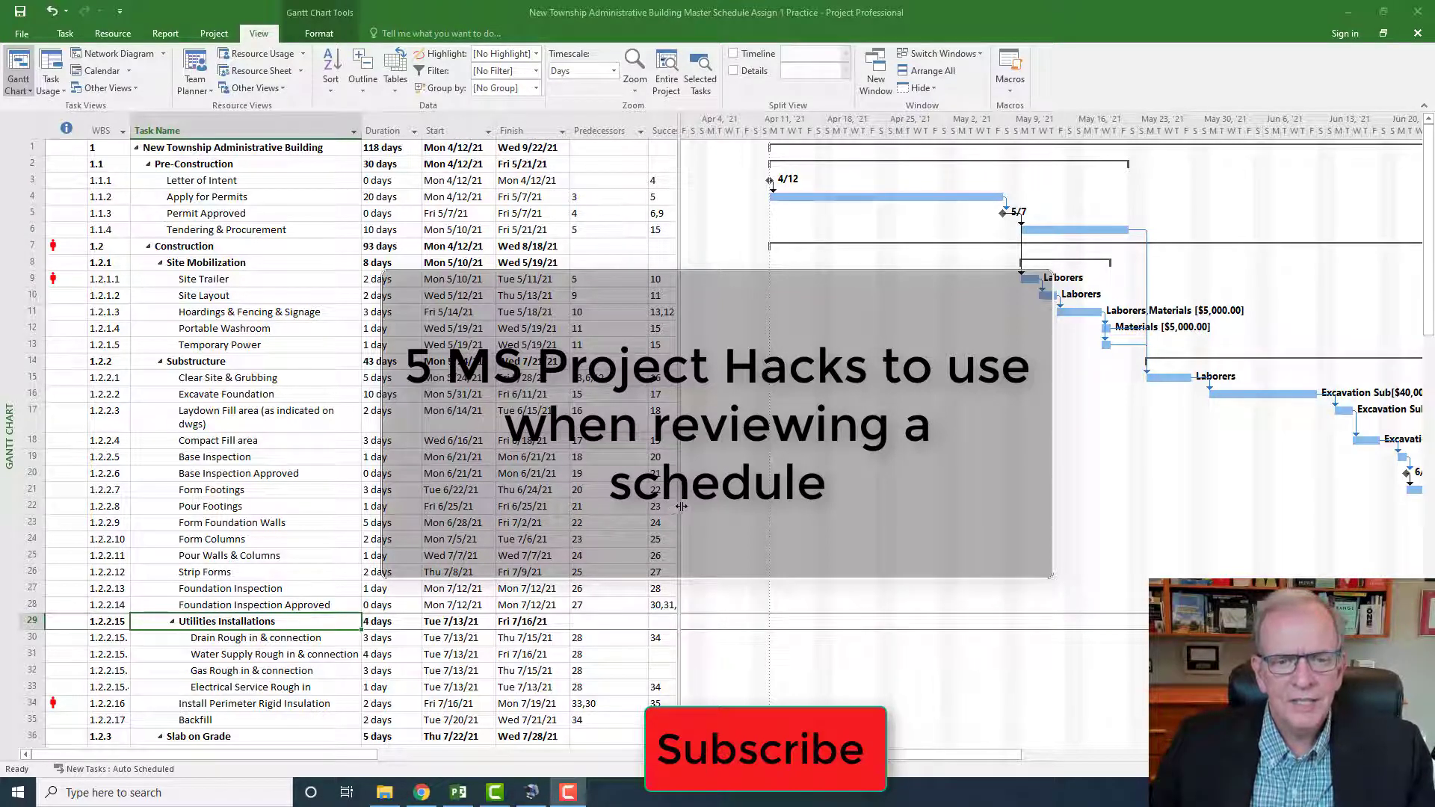
Step: Look over the schedule and widen the task table until the whole Successors column shows beside the Gantt chart
{"action": "left_click_drag", "start_coordinate": [649, 509], "coordinate": [642, 508]}
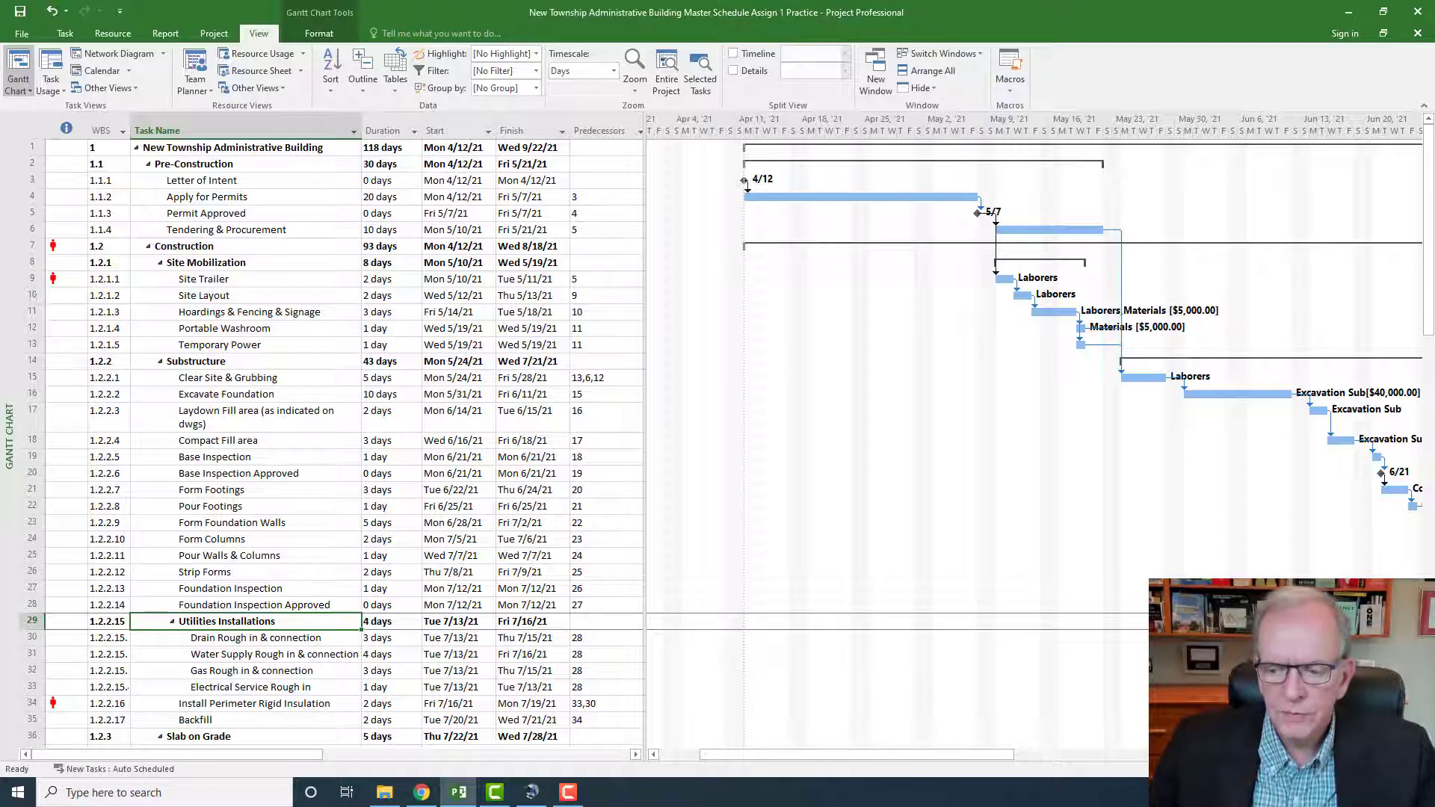
{"action": "left_click_drag", "start_coordinate": [1002, 760], "coordinate": [1240, 760]}
{"action": "scroll", "coordinate": [775, 561], "scroll_direction": "down", "scroll_amount": 17}
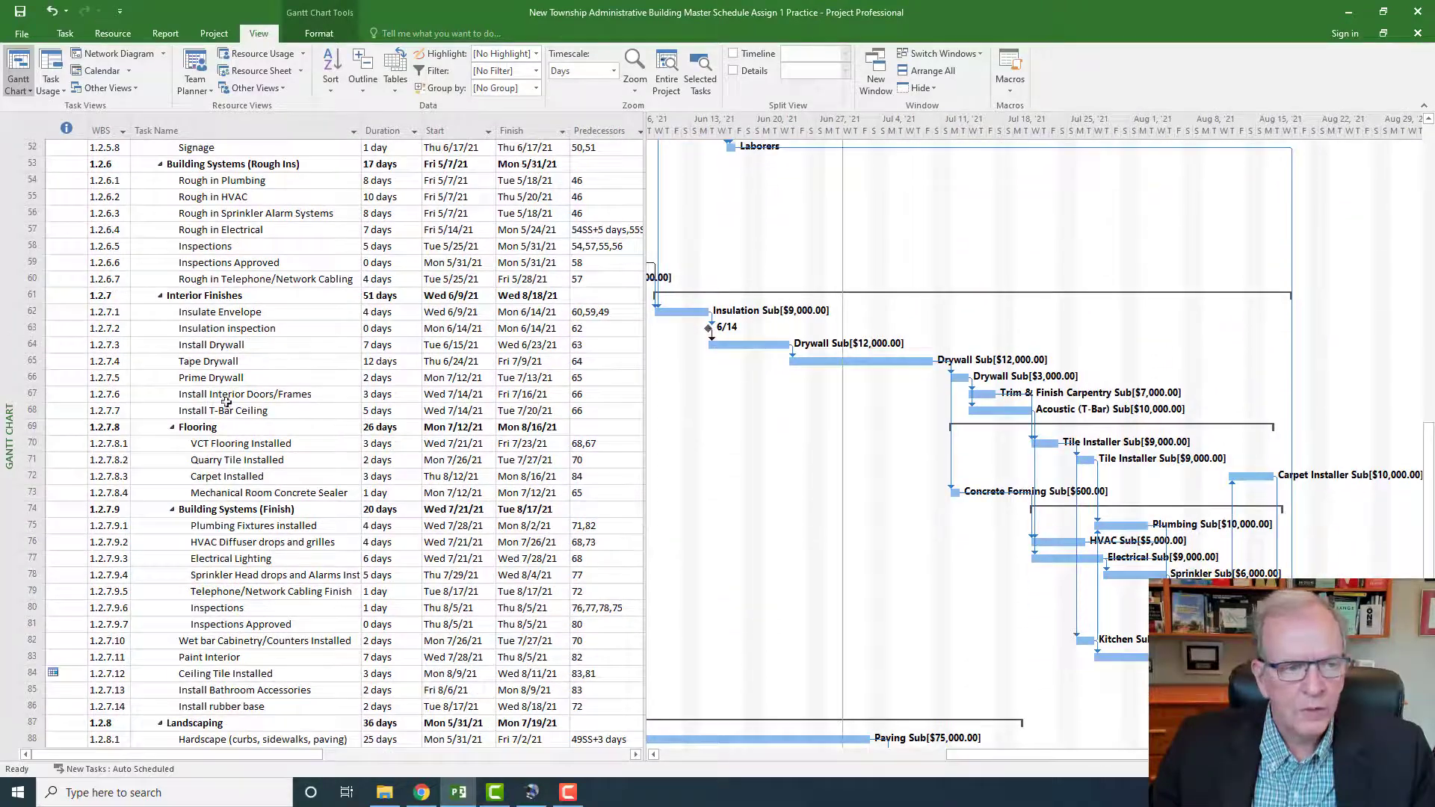
{"action": "left_click_drag", "start_coordinate": [959, 764], "coordinate": [664, 768]}
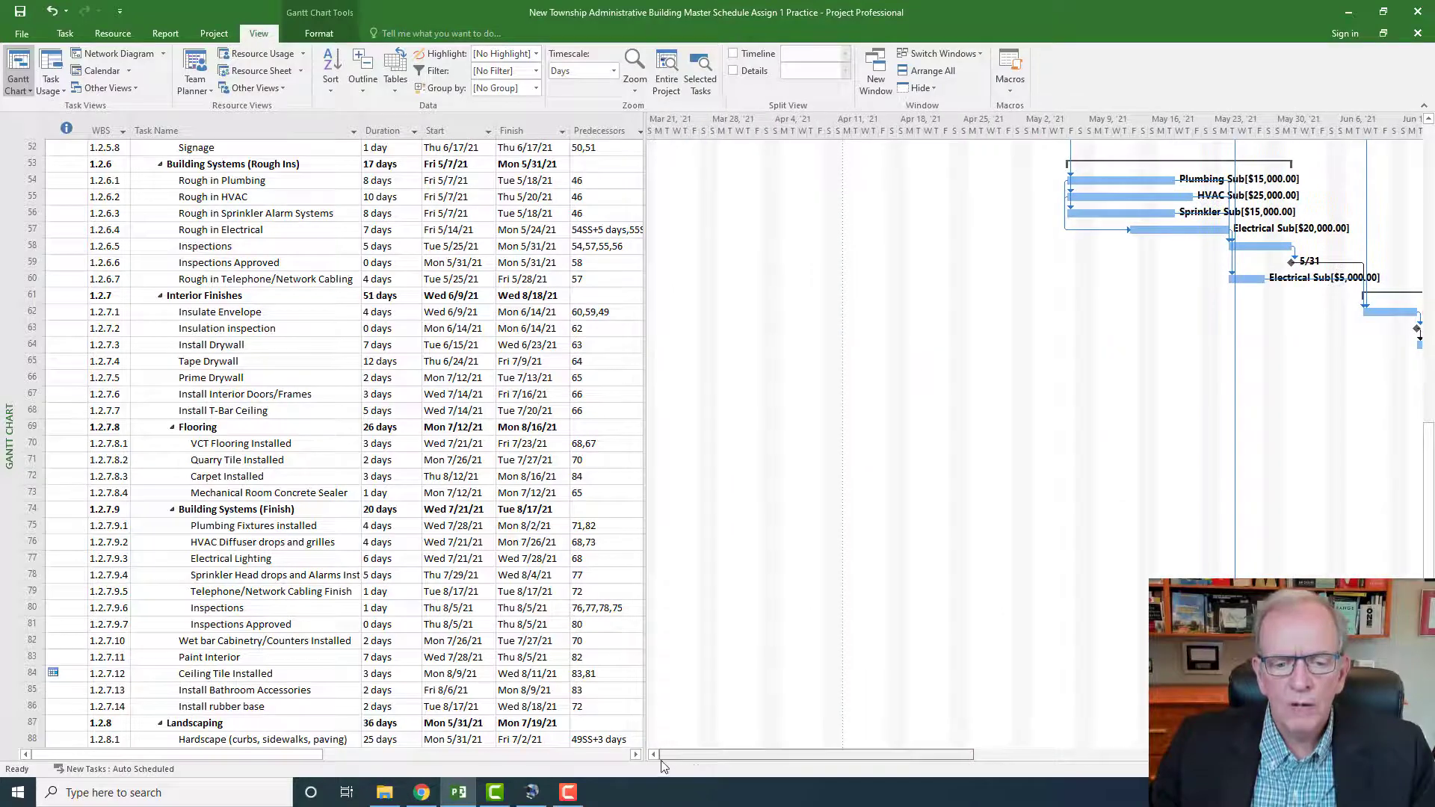
{"action": "scroll", "coordinate": [722, 626], "scroll_direction": "up", "scroll_amount": 14}
{"action": "scroll", "coordinate": [722, 626], "scroll_direction": "up", "scroll_amount": 3}
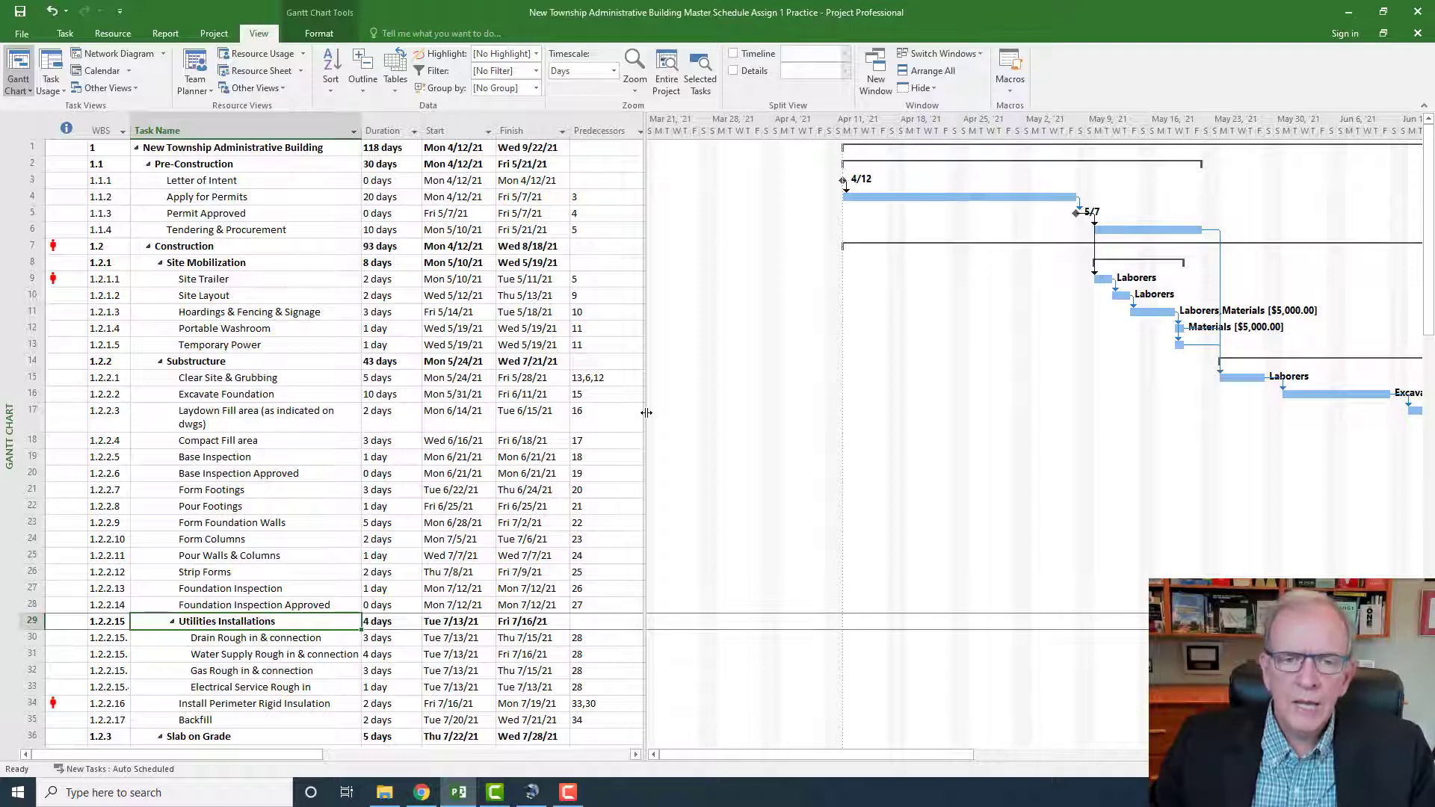
{"action": "left_click_drag", "start_coordinate": [646, 413], "coordinate": [722, 409]}
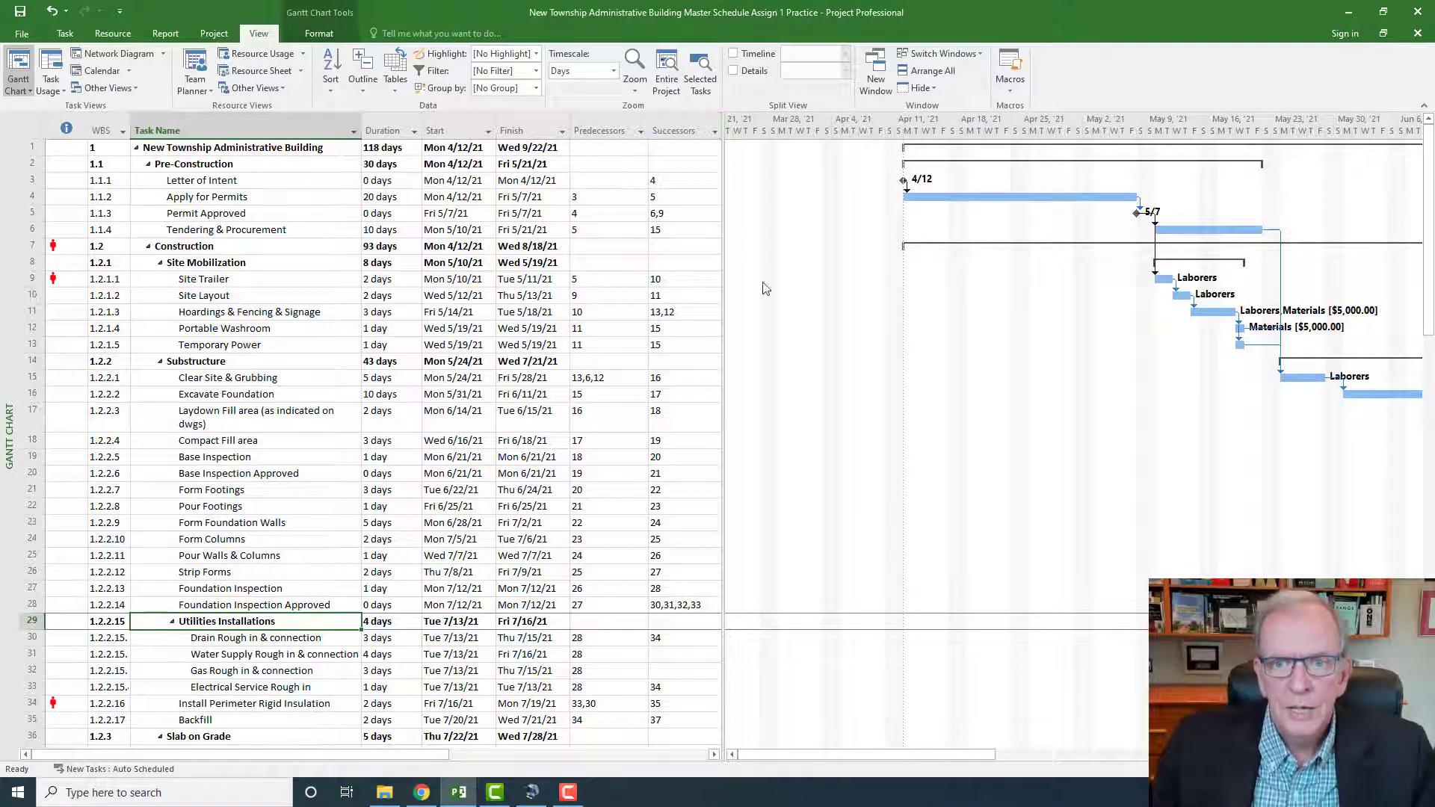
Step: Examine the Gantt bars and dependency links from Pre-Construction through Exterior Finishes for open ends
{"action": "left_click_drag", "start_coordinate": [890, 756], "coordinate": [936, 756]}
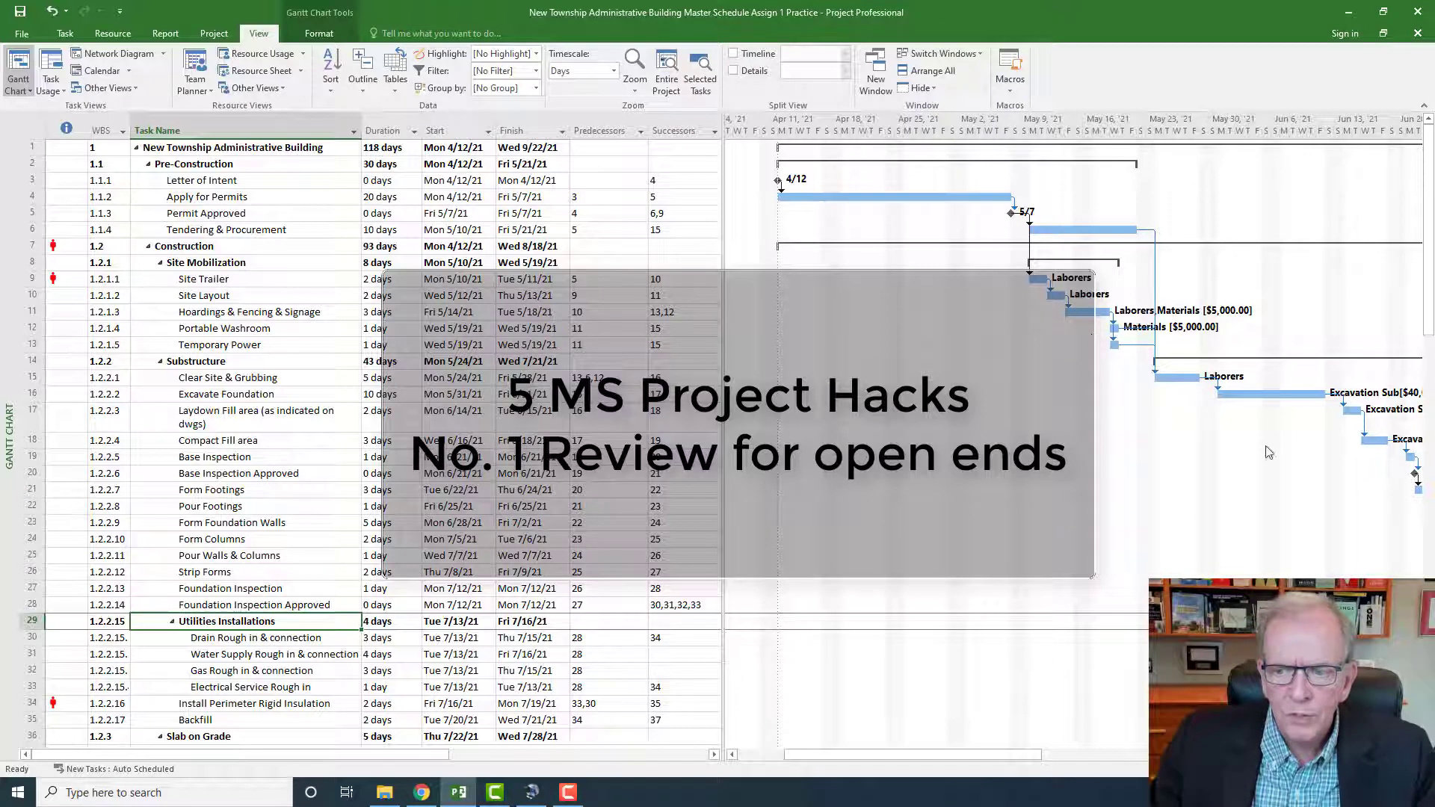
{"action": "left_click_drag", "start_coordinate": [949, 755], "coordinate": [1101, 712]}
{"action": "scroll", "coordinate": [1086, 595], "scroll_direction": "down", "scroll_amount": 6}
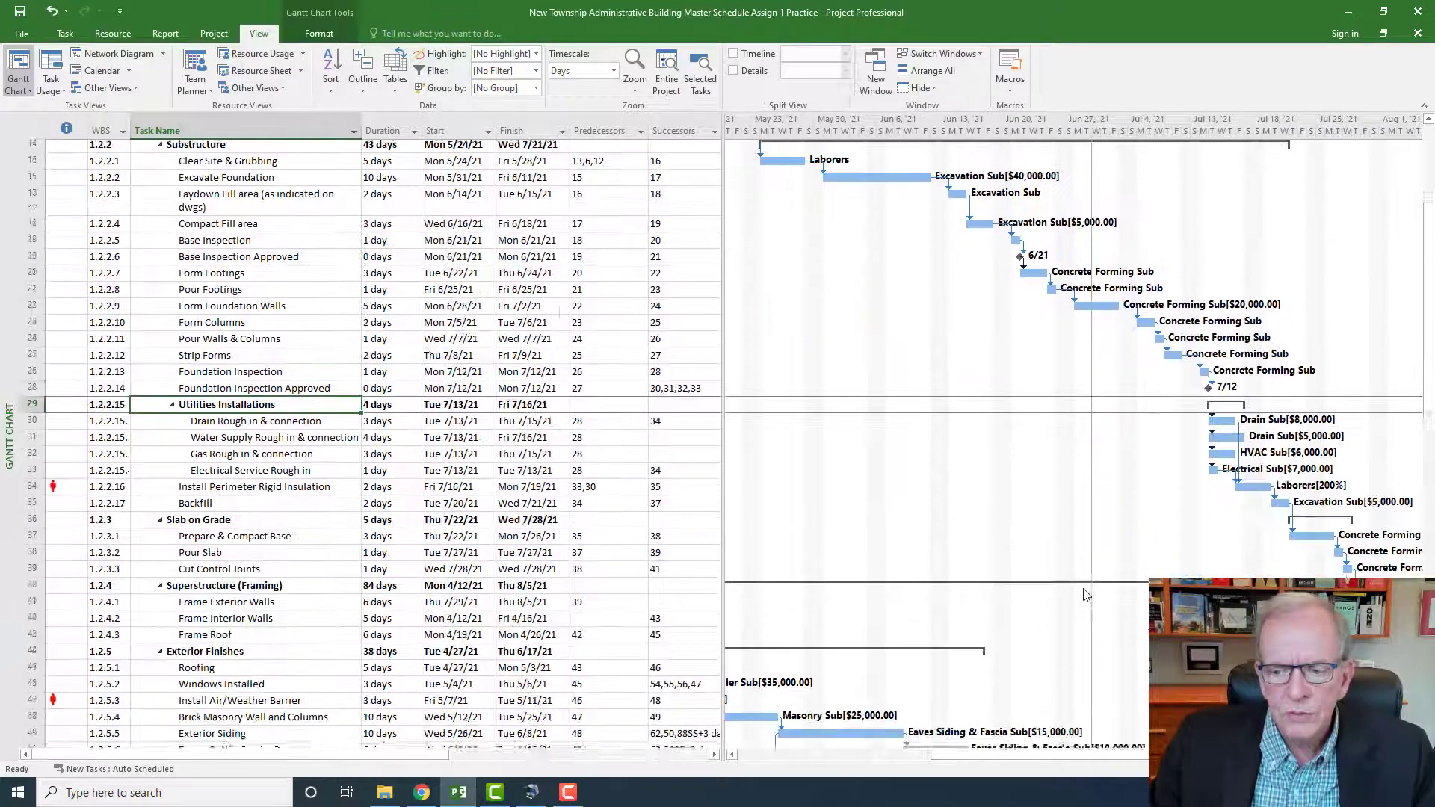
{"action": "scroll", "coordinate": [1086, 595], "scroll_direction": "down", "scroll_amount": 3}
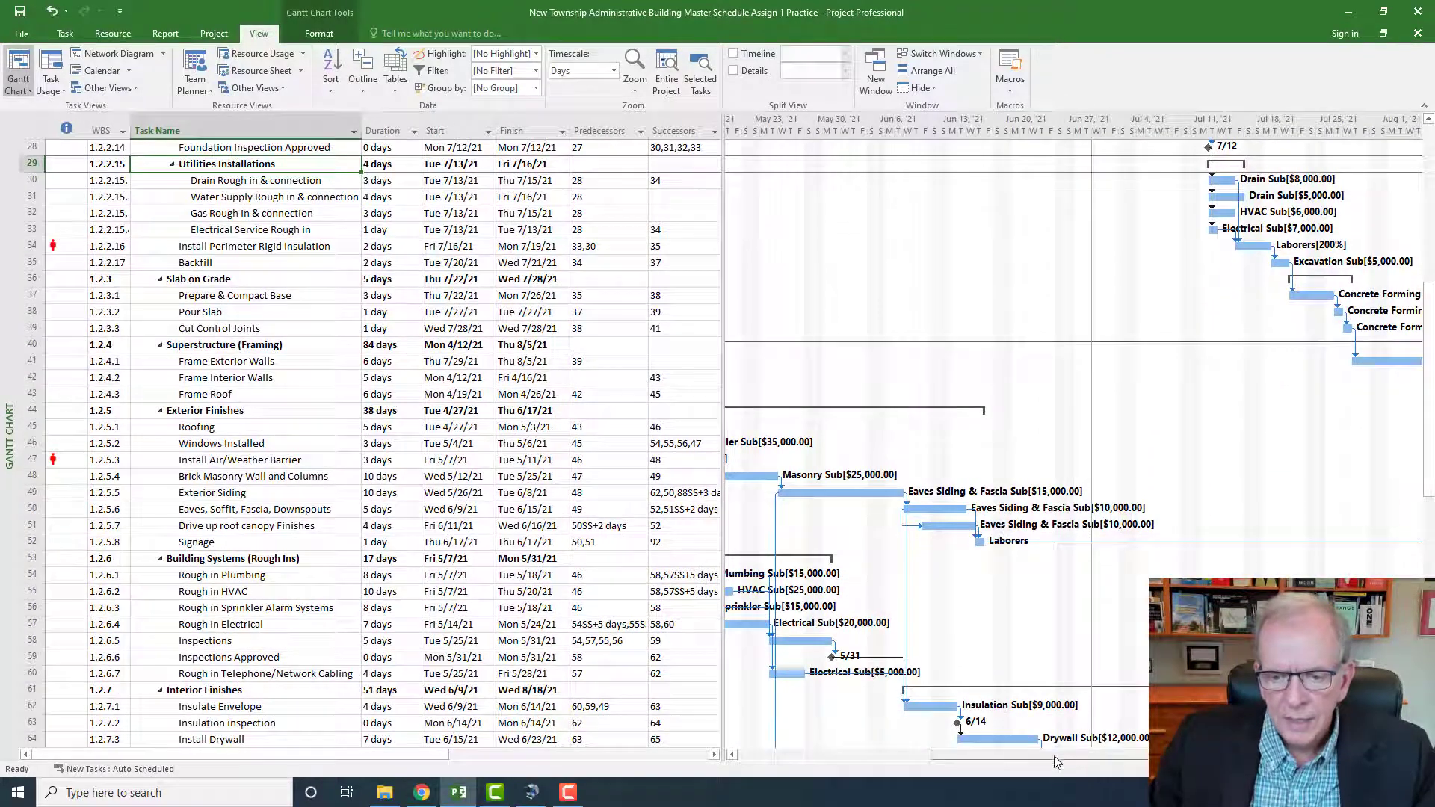
{"action": "left_click_drag", "start_coordinate": [1069, 755], "coordinate": [1132, 770]}
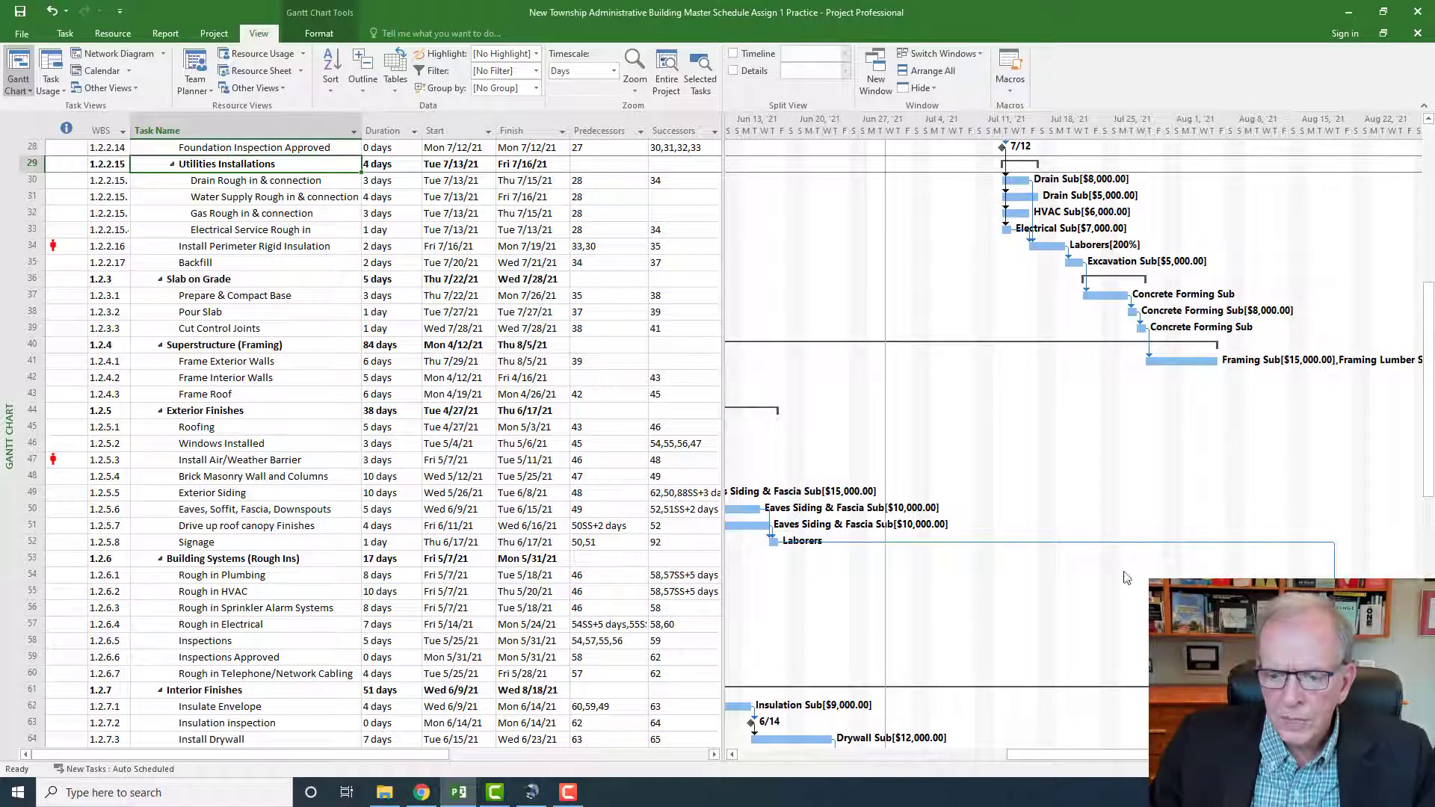
{"action": "left_click_drag", "start_coordinate": [1038, 753], "coordinate": [765, 751]}
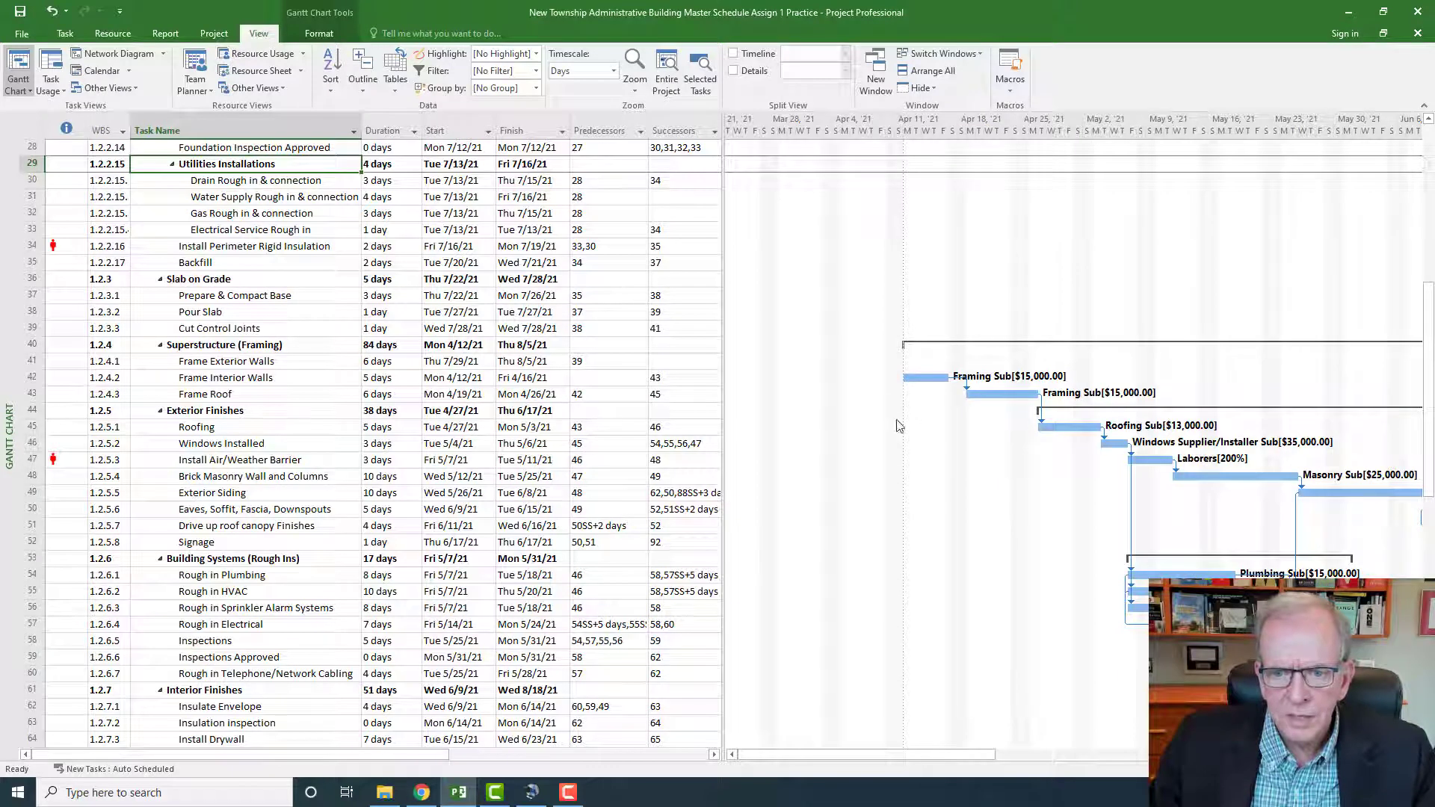
{"action": "left_click_drag", "start_coordinate": [932, 755], "coordinate": [973, 745]}
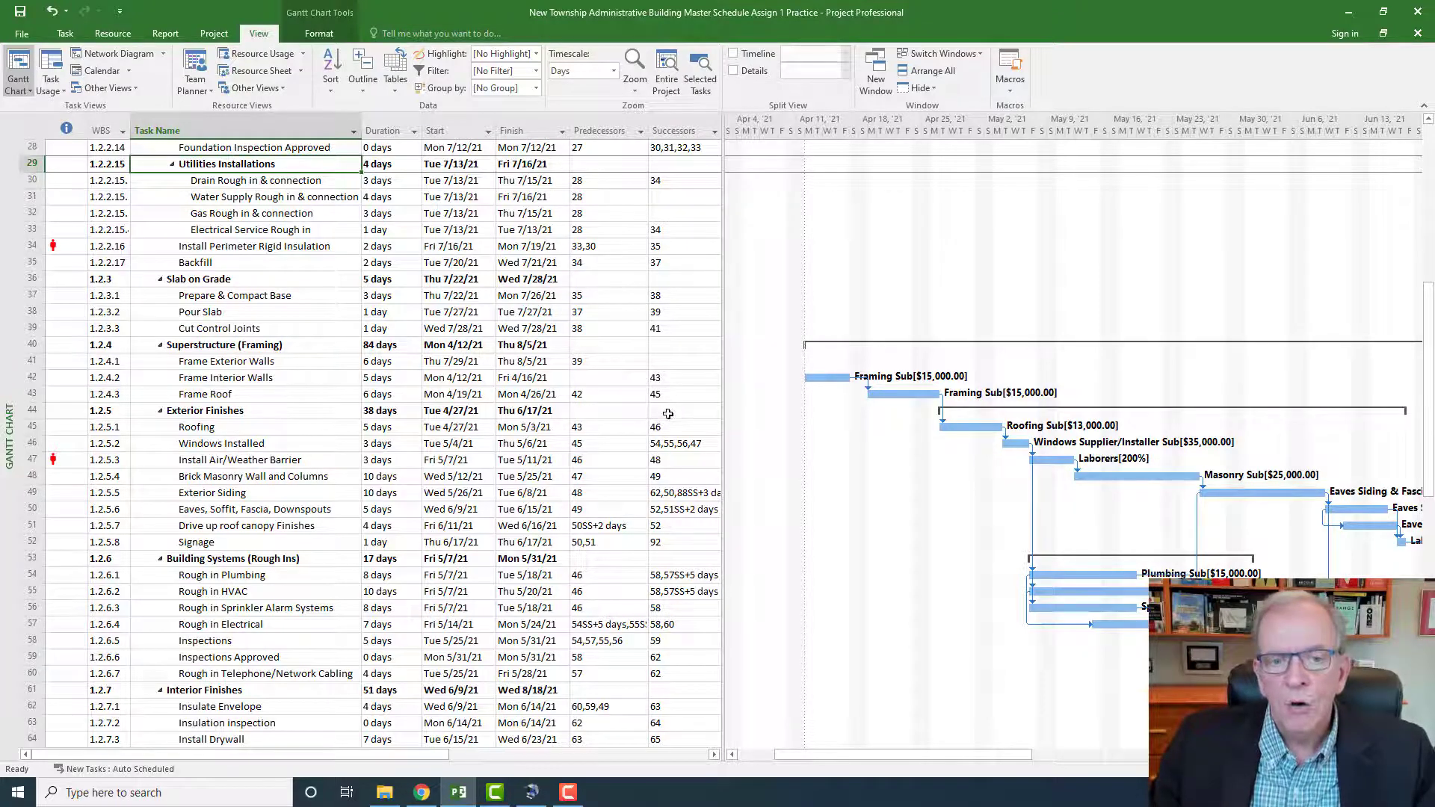
{"action": "scroll", "coordinate": [675, 513], "scroll_direction": "up", "scroll_amount": 6}
{"action": "scroll", "coordinate": [675, 513], "scroll_direction": "down", "scroll_amount": 4}
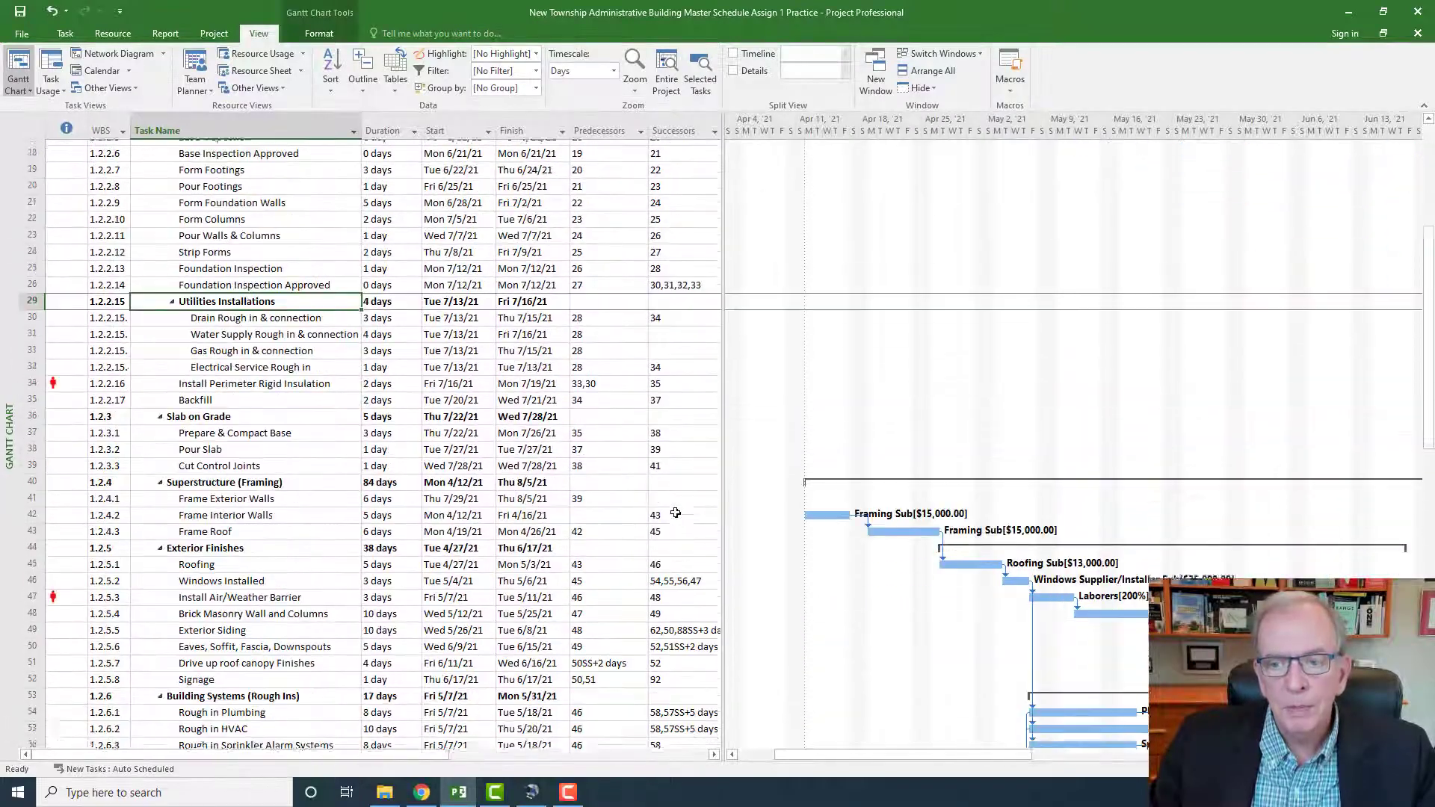
{"action": "left_click_drag", "start_coordinate": [988, 753], "coordinate": [1193, 561]}
{"action": "scroll", "coordinate": [1192, 560], "scroll_direction": "up", "scroll_amount": 2}
{"action": "scroll", "coordinate": [1193, 560], "scroll_direction": "up", "scroll_amount": 2}
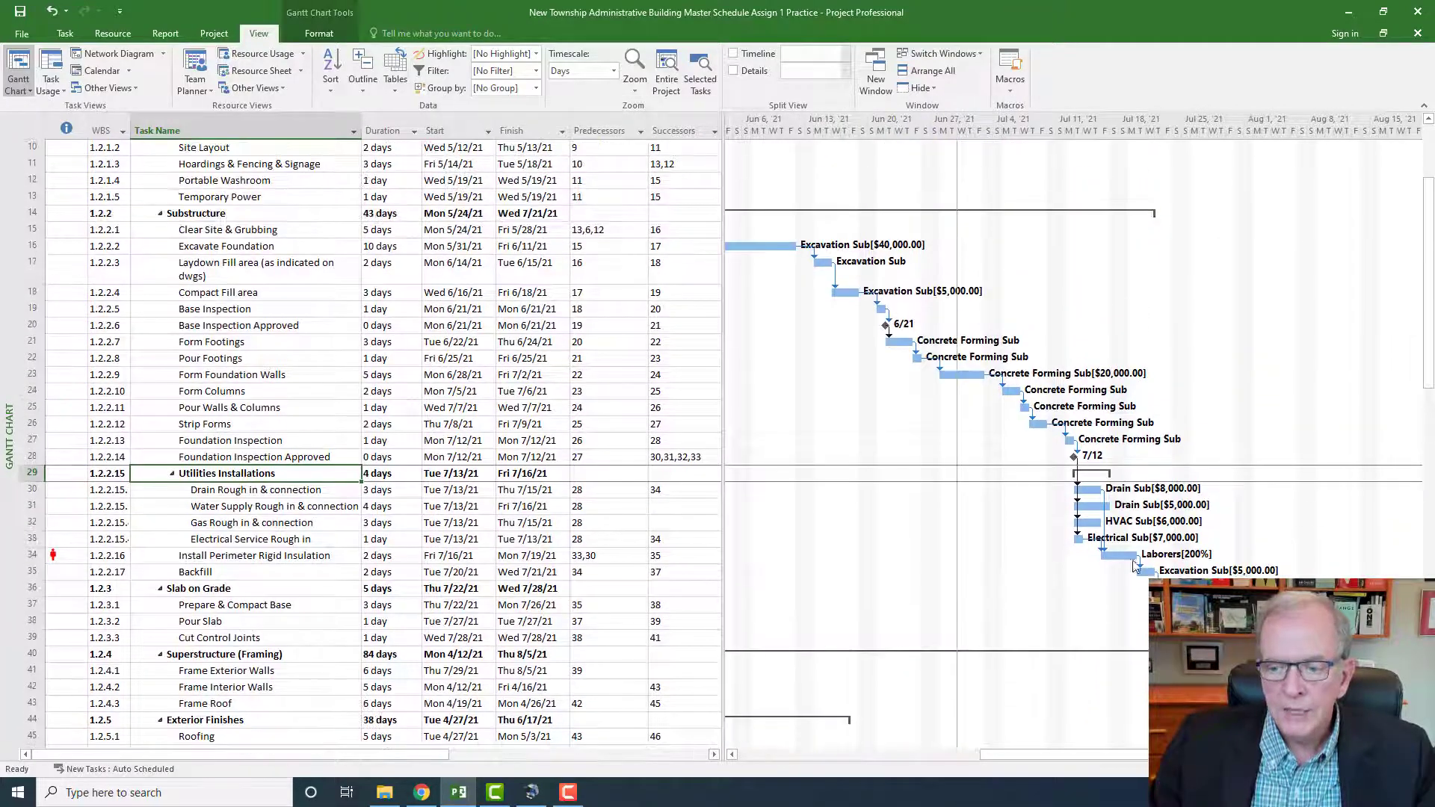
Step: Examine the dependency links from Superstructure through Close Out on a 5-day timescale for open ends
{"action": "scroll", "coordinate": [1193, 561], "scroll_direction": "down", "scroll_amount": 10}
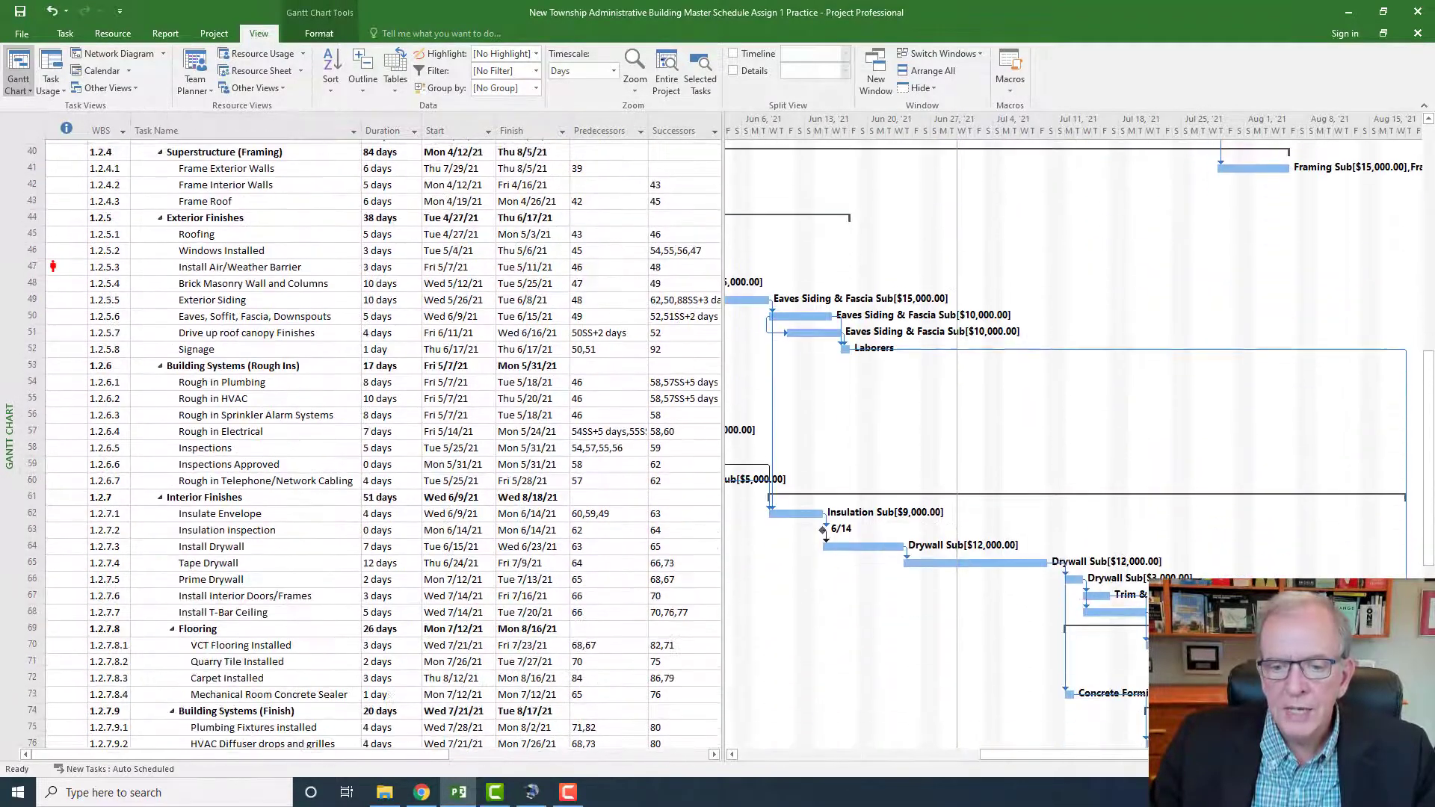
{"action": "scroll", "coordinate": [1193, 561], "scroll_direction": "down", "scroll_amount": 4}
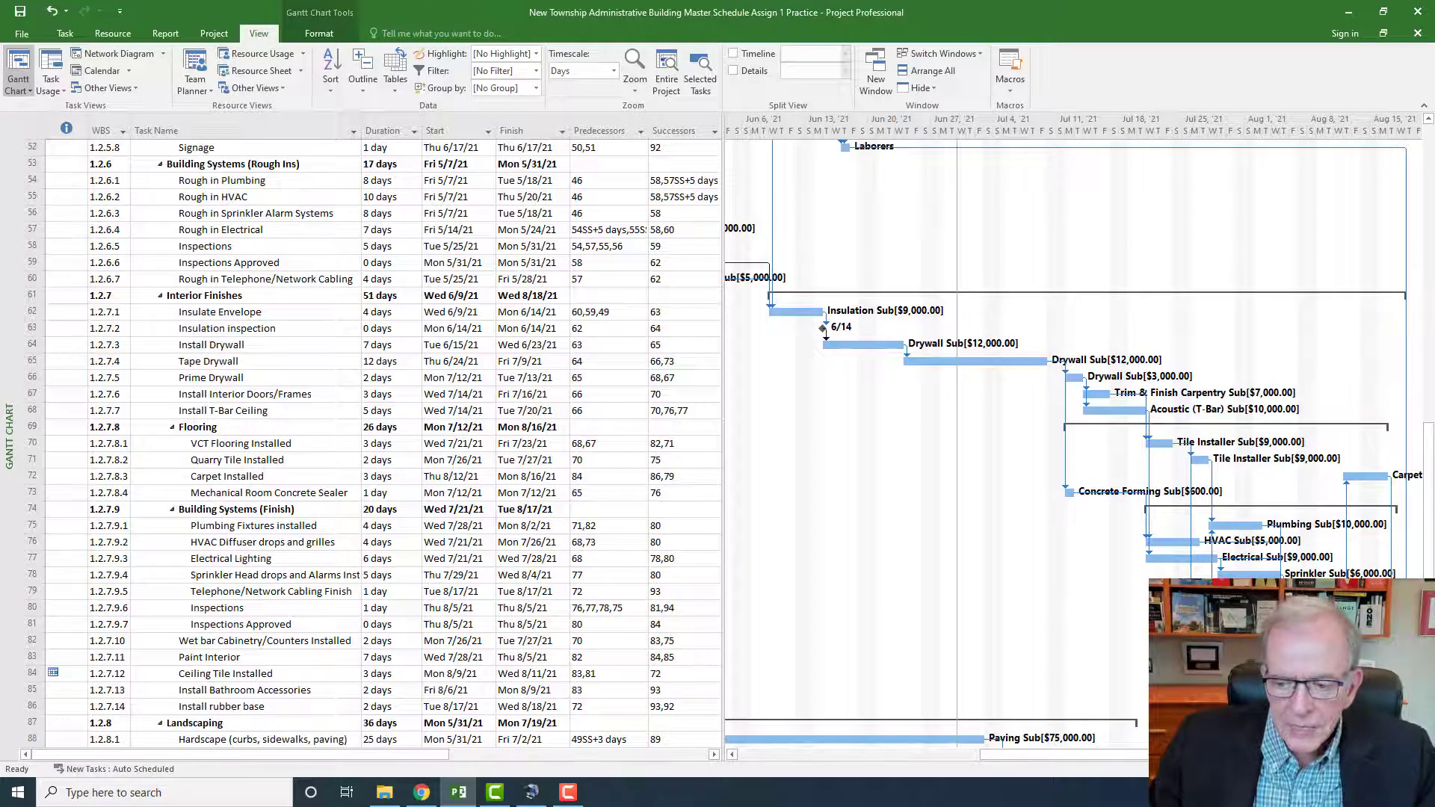
{"action": "scroll", "coordinate": [1192, 561], "scroll_direction": "down", "scroll_amount": 1}
{"action": "scroll", "coordinate": [718, 449], "scroll_direction": "down", "scroll_amount": 4}
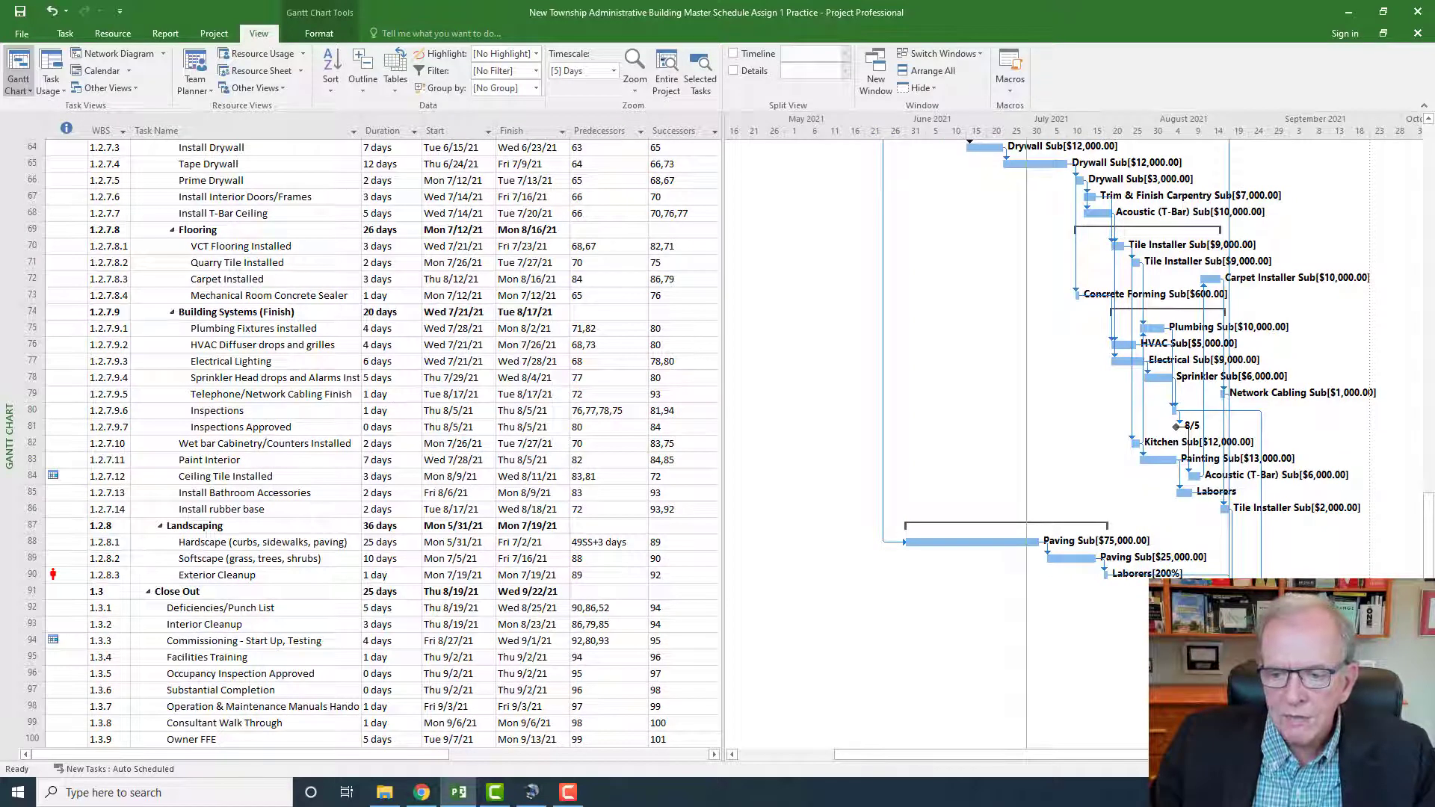
{"action": "scroll", "coordinate": [1194, 410], "scroll_direction": "down", "scroll_amount": 1}
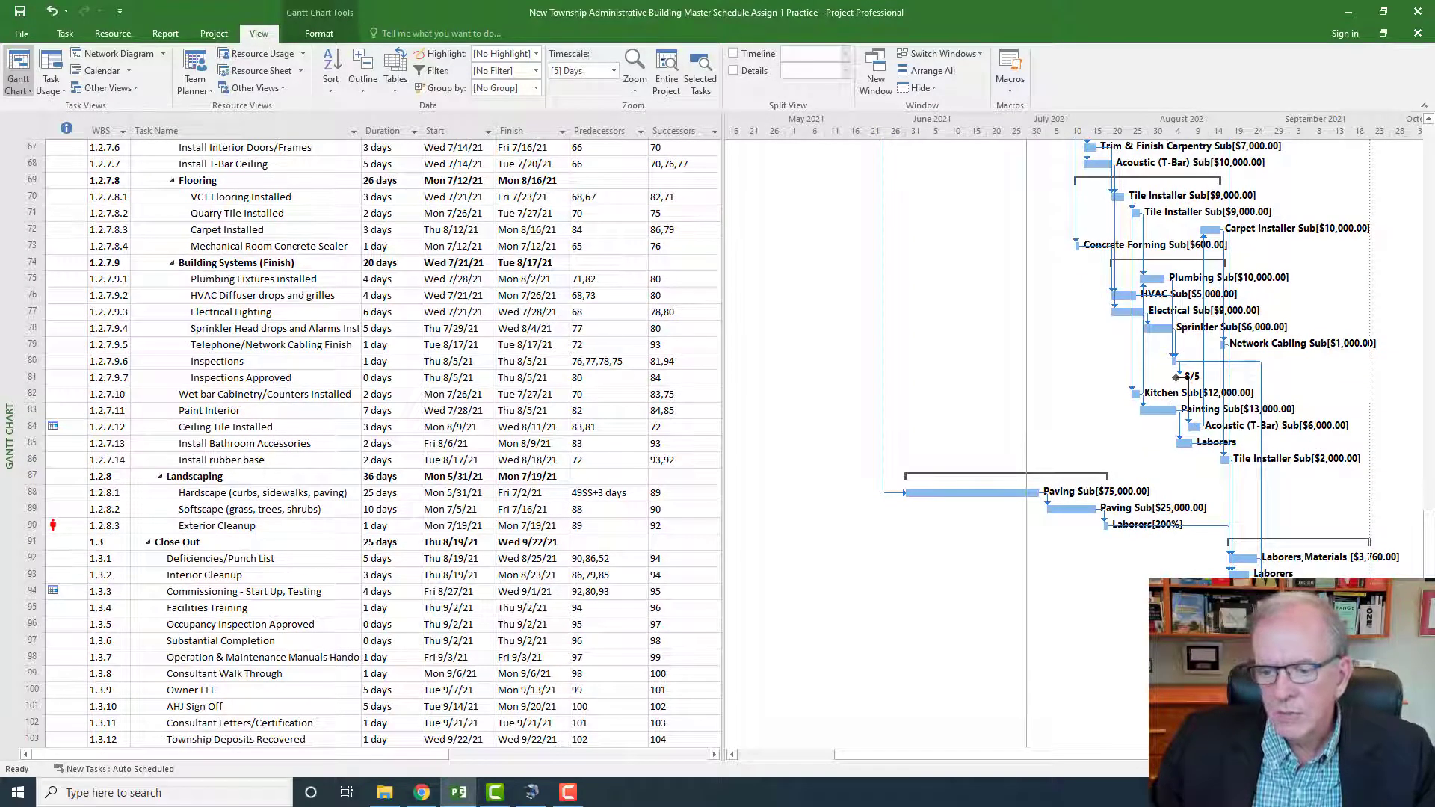
{"action": "scroll", "coordinate": [1194, 396], "scroll_direction": "down", "scroll_amount": 2}
{"action": "left_click_drag", "start_coordinate": [1119, 757], "coordinate": [1111, 757]}
{"action": "scroll", "coordinate": [1139, 557], "scroll_direction": "up", "scroll_amount": 4}
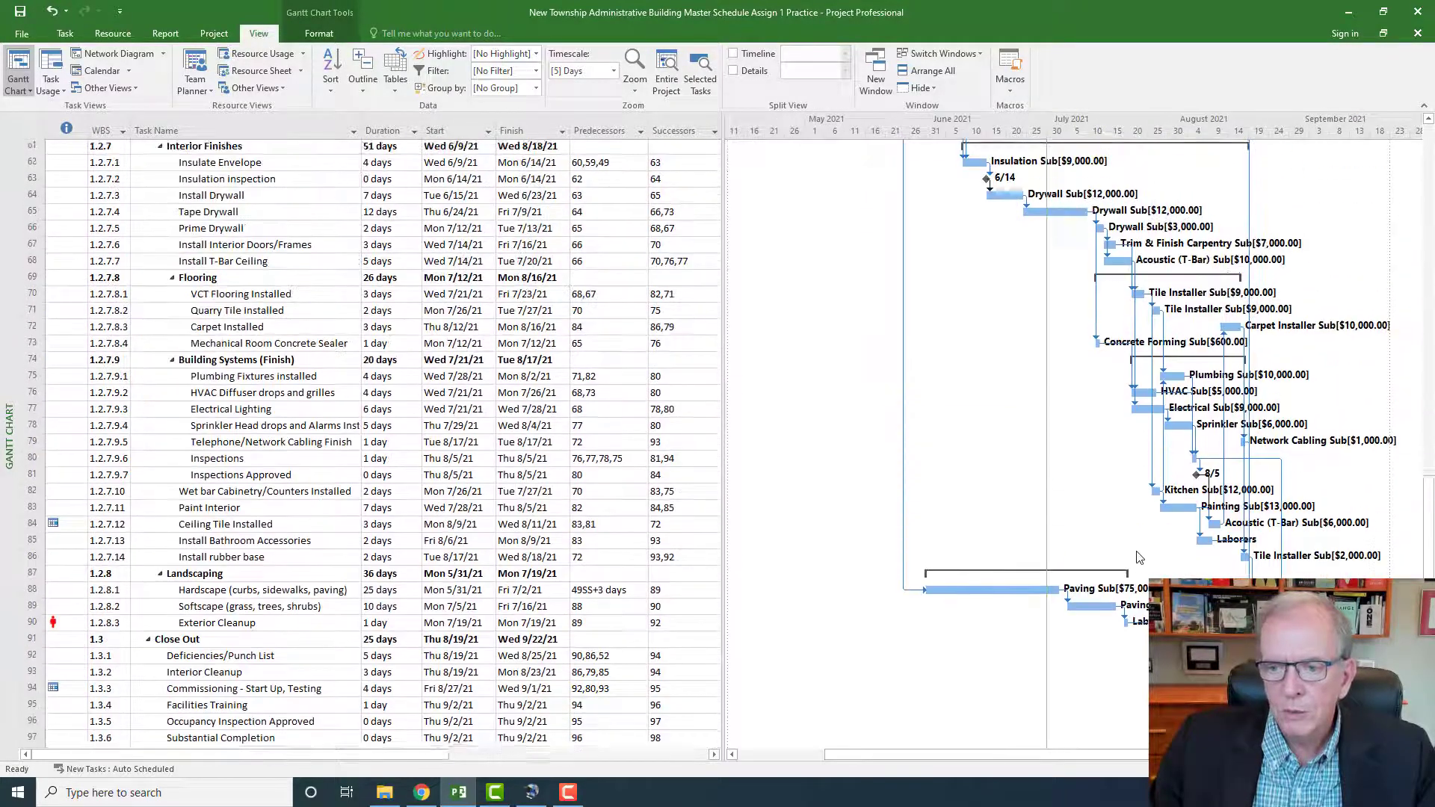
{"action": "scroll", "coordinate": [1139, 557], "scroll_direction": "up", "scroll_amount": 4}
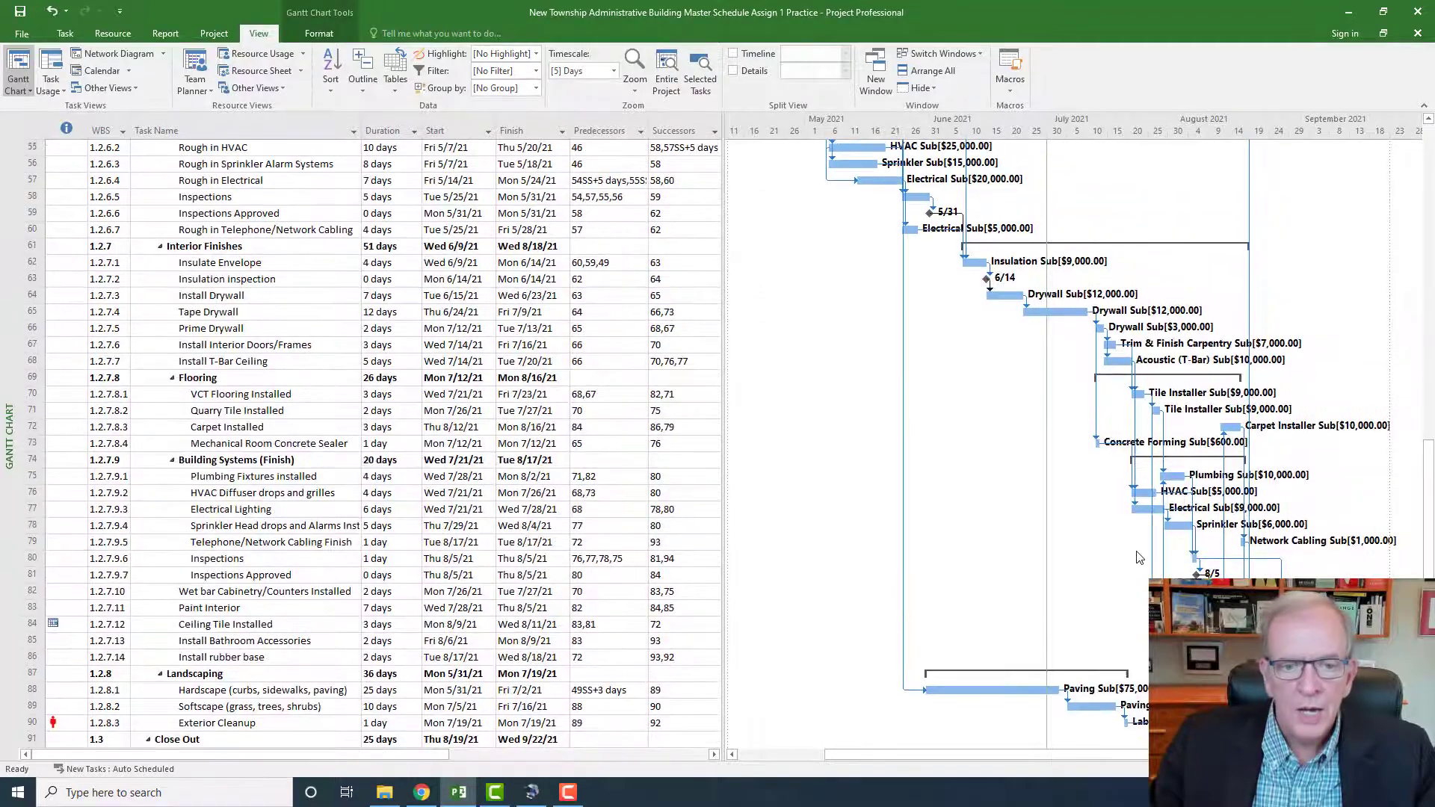
{"action": "scroll", "coordinate": [1137, 556], "scroll_direction": "up", "scroll_amount": 4}
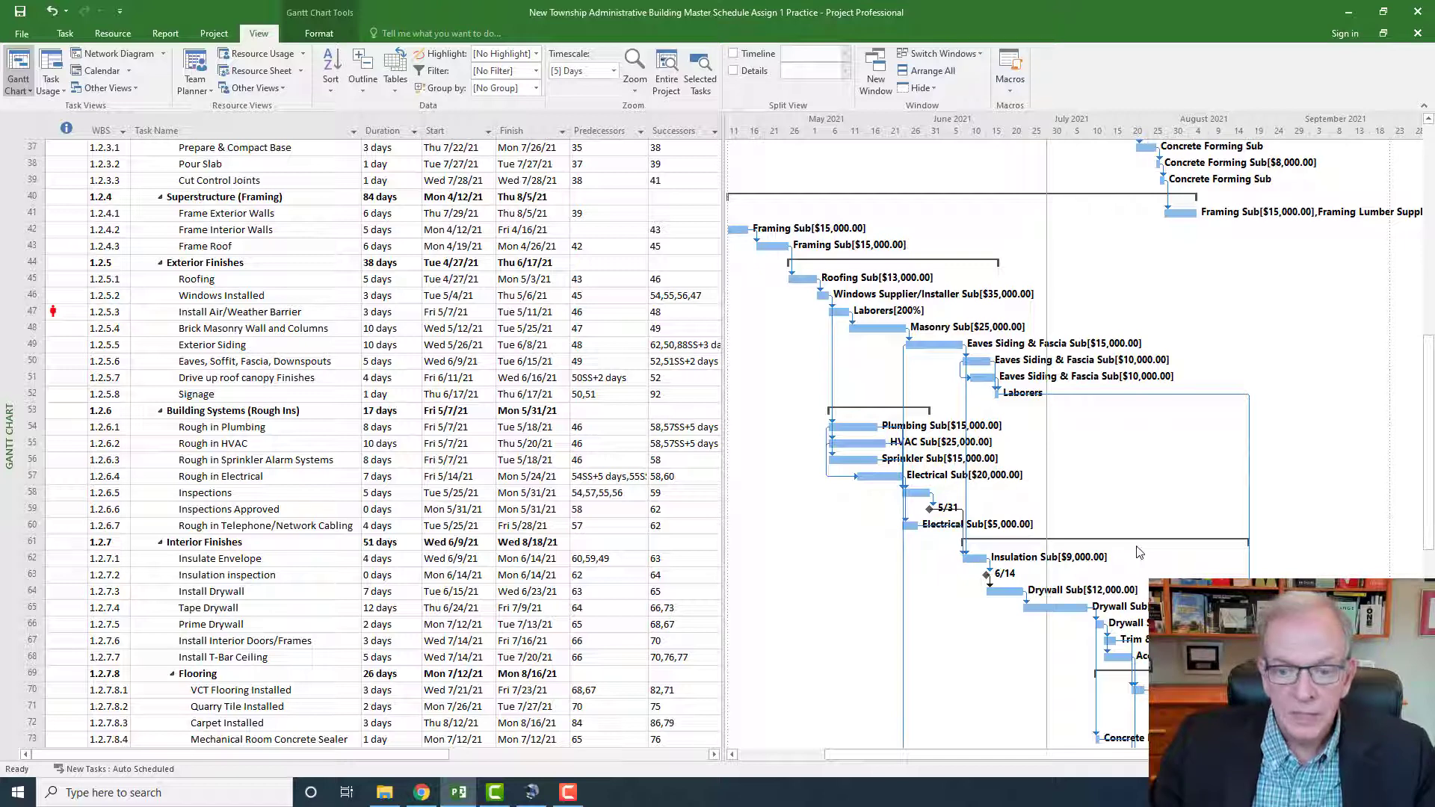
{"action": "scroll", "coordinate": [1134, 548], "scroll_direction": "down", "scroll_amount": 2}
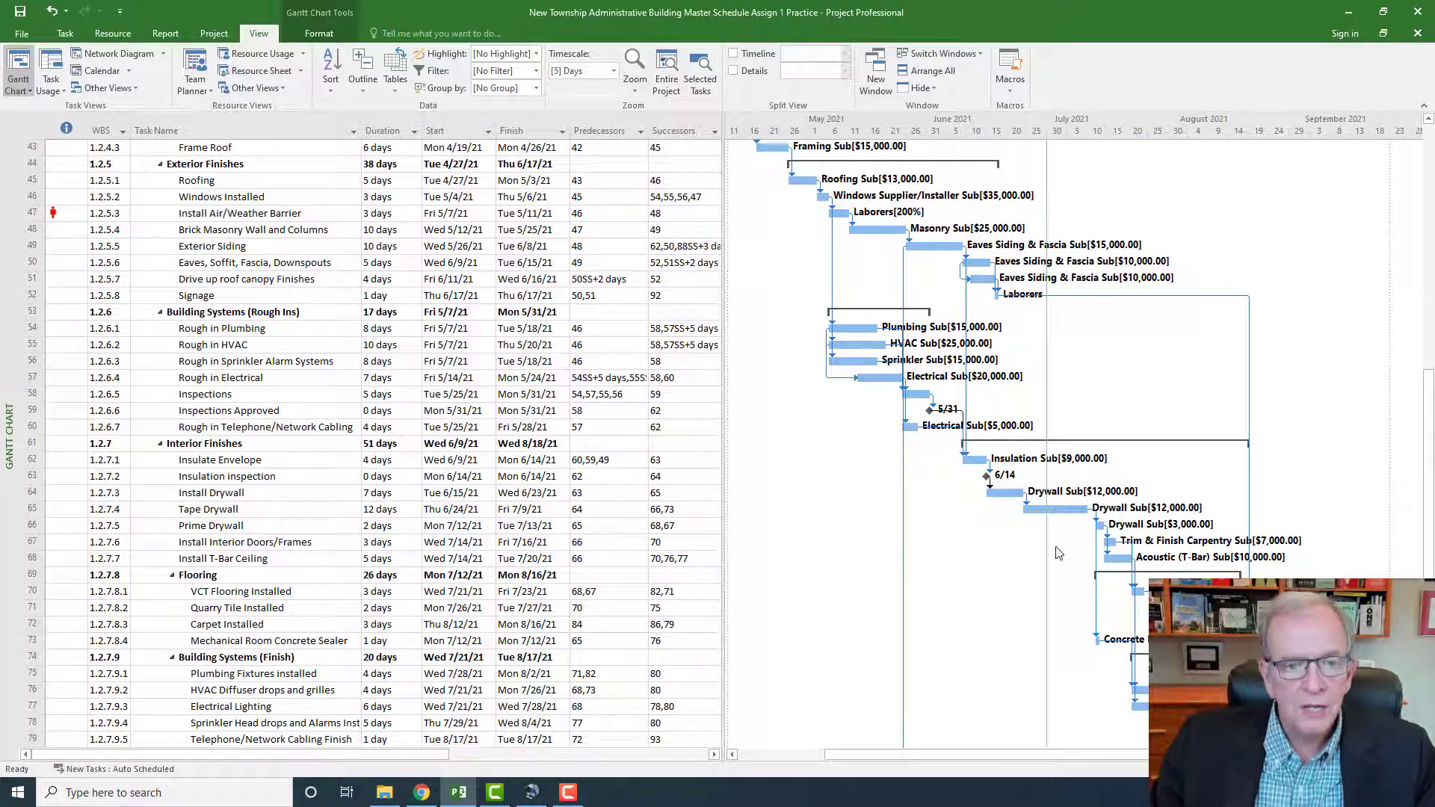
Step: Highlight the Predecessors and Successors columns to check both for missing links from the start of the schedule
{"action": "left_click", "coordinate": [600, 131]}
{"action": "scroll", "coordinate": [602, 175], "scroll_direction": "up", "scroll_amount": 4}
{"action": "scroll", "coordinate": [602, 174], "scroll_direction": "up", "scroll_amount": 10}
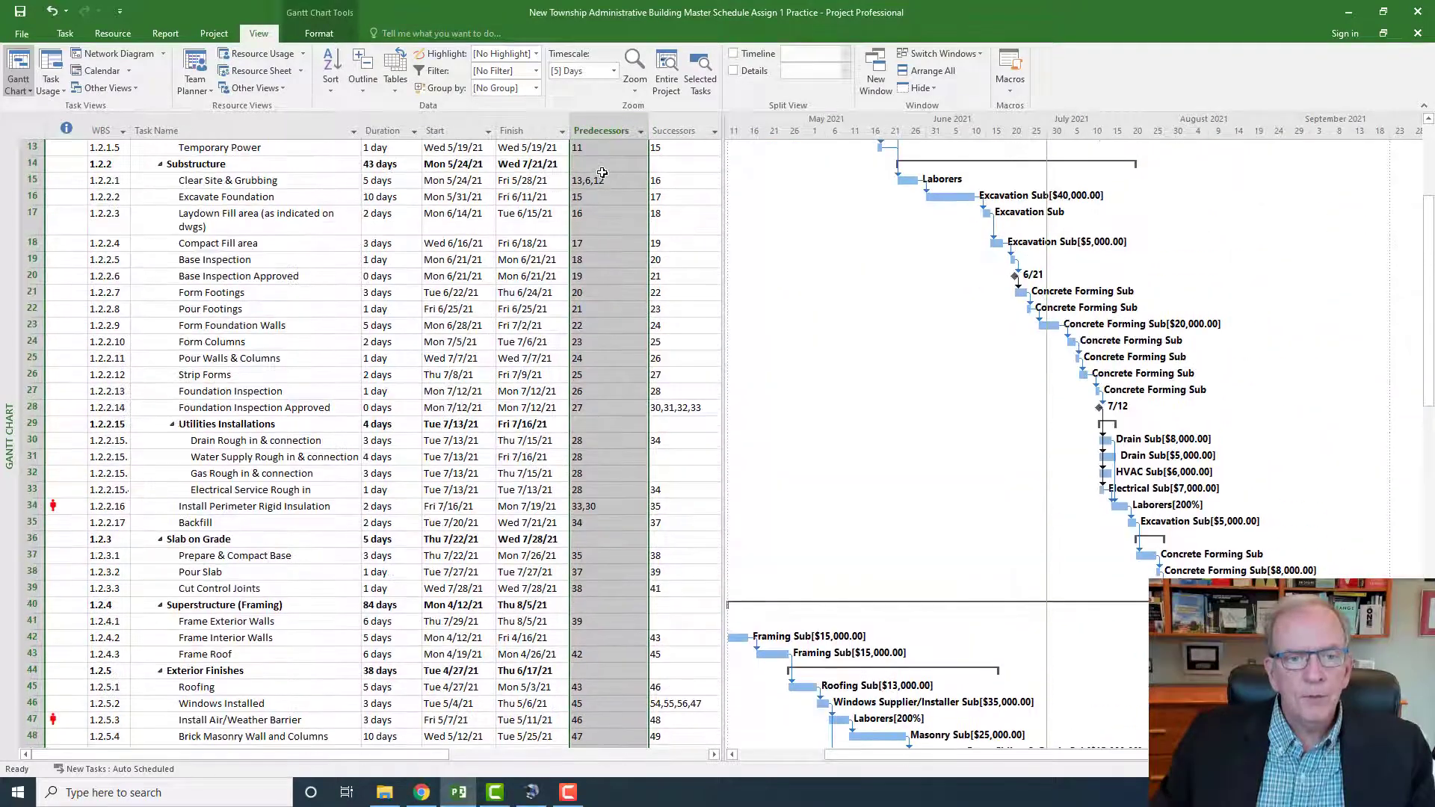
{"action": "left_click", "coordinate": [670, 124]}
{"action": "left_click", "coordinate": [625, 124]}
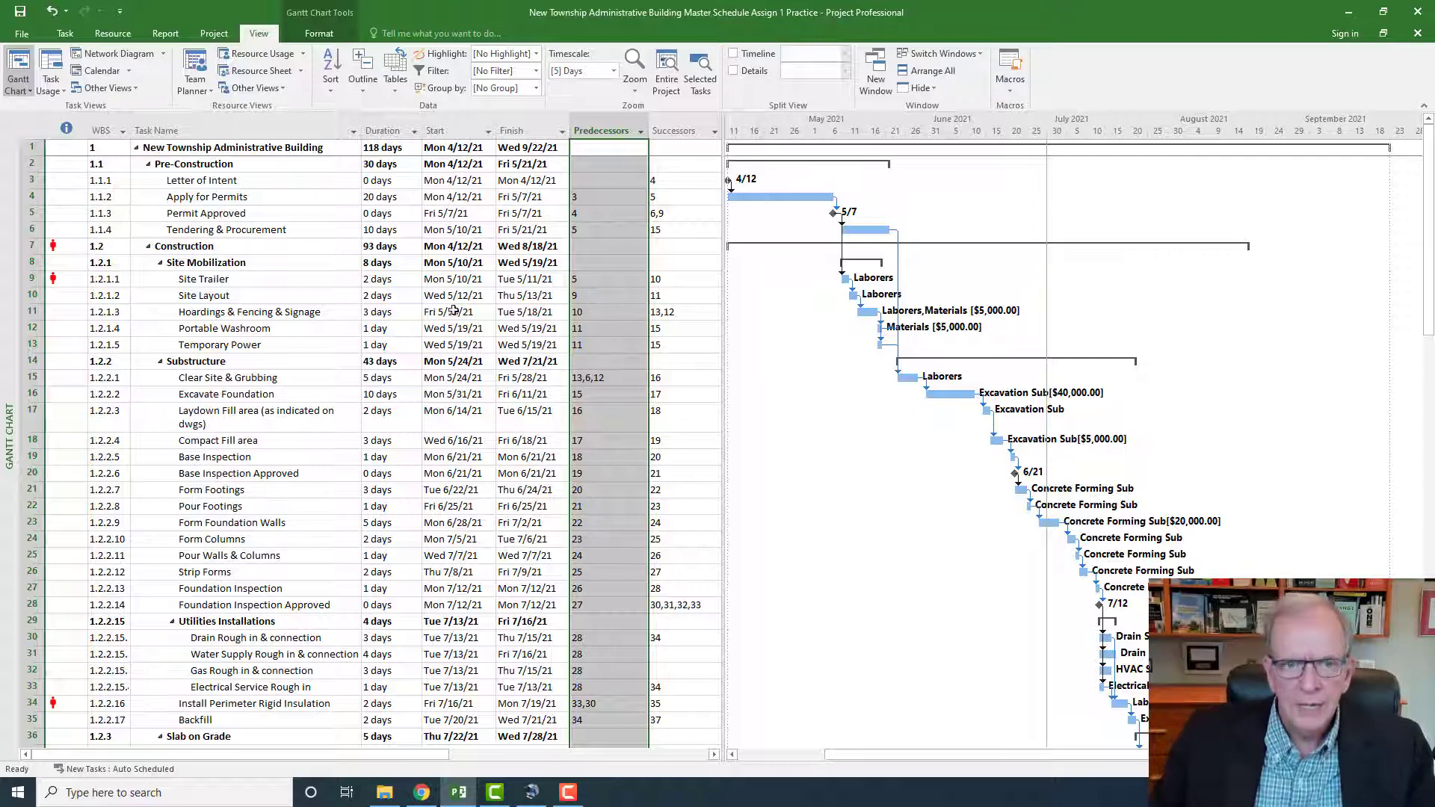
Step: Check the predecessor cell of Letter of Intent and the successor cell of Total Completion
{"action": "left_click", "coordinate": [598, 182]}
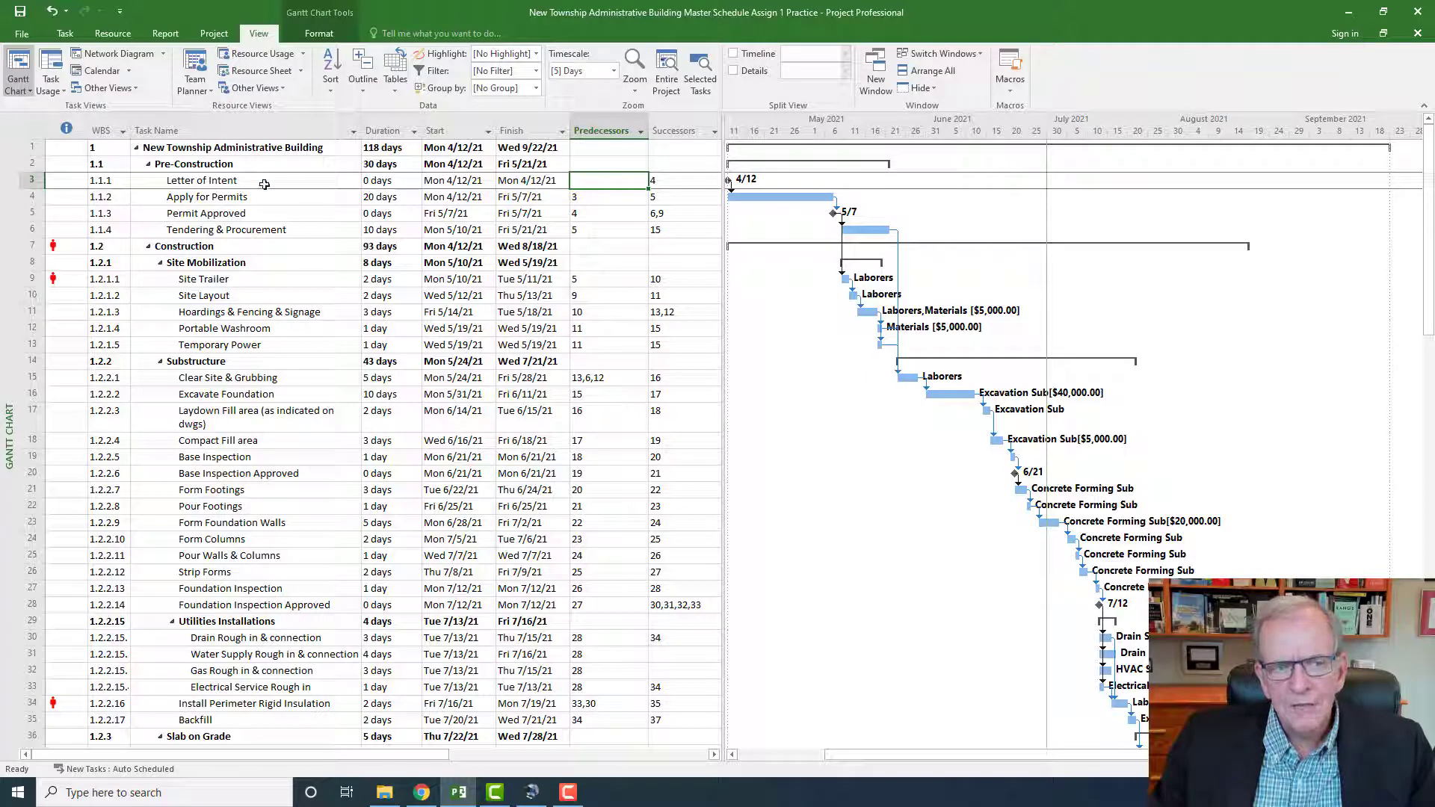
{"action": "scroll", "coordinate": [624, 221], "scroll_direction": "down", "scroll_amount": 20}
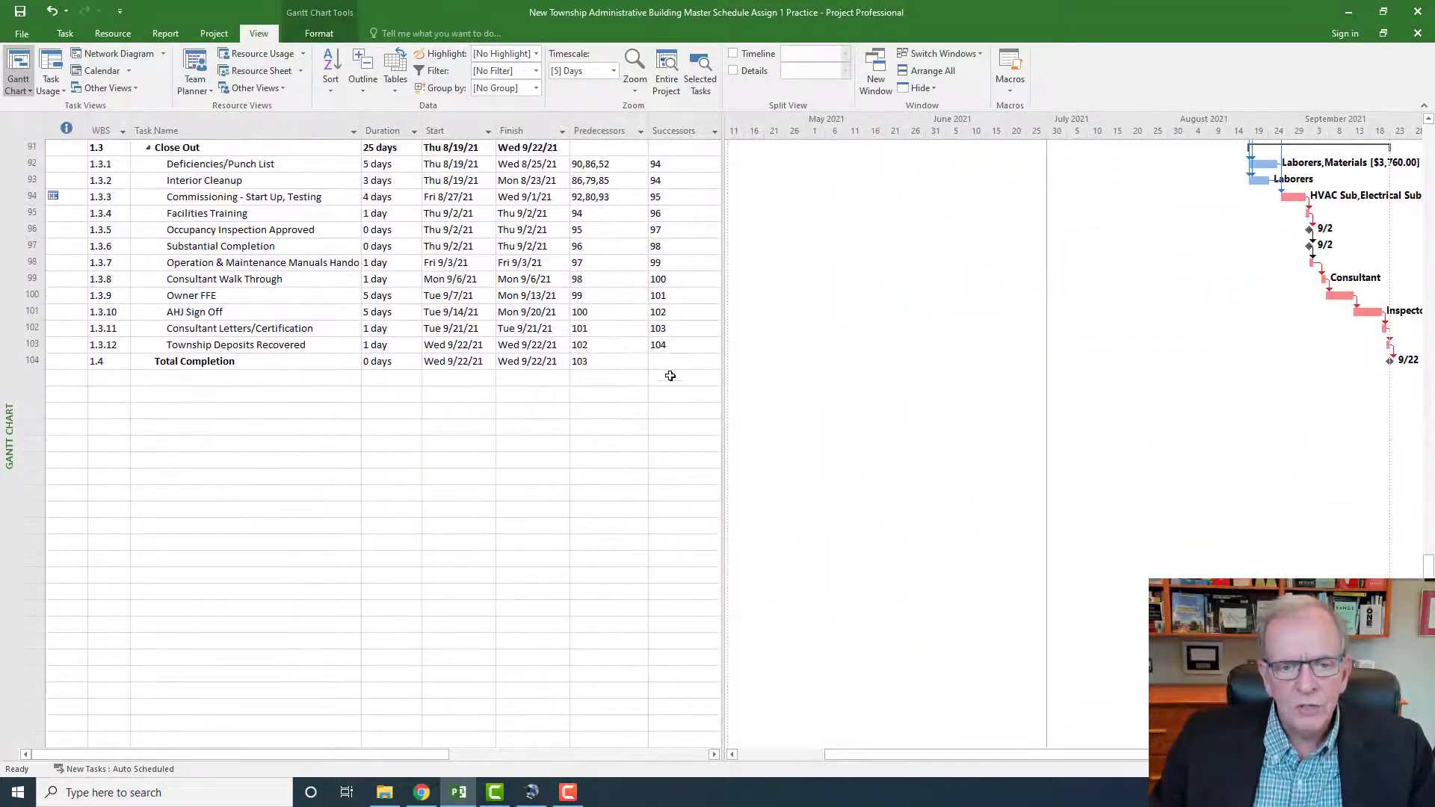
{"action": "left_click", "coordinate": [670, 364]}
Step: Check the predecessors and successors of the Close Out, Building Systems (Finish), Flooring, Interior Finishes and Building Systems (Rough Ins) summary tasks
{"action": "scroll", "coordinate": [473, 320], "scroll_direction": "up", "scroll_amount": 3}
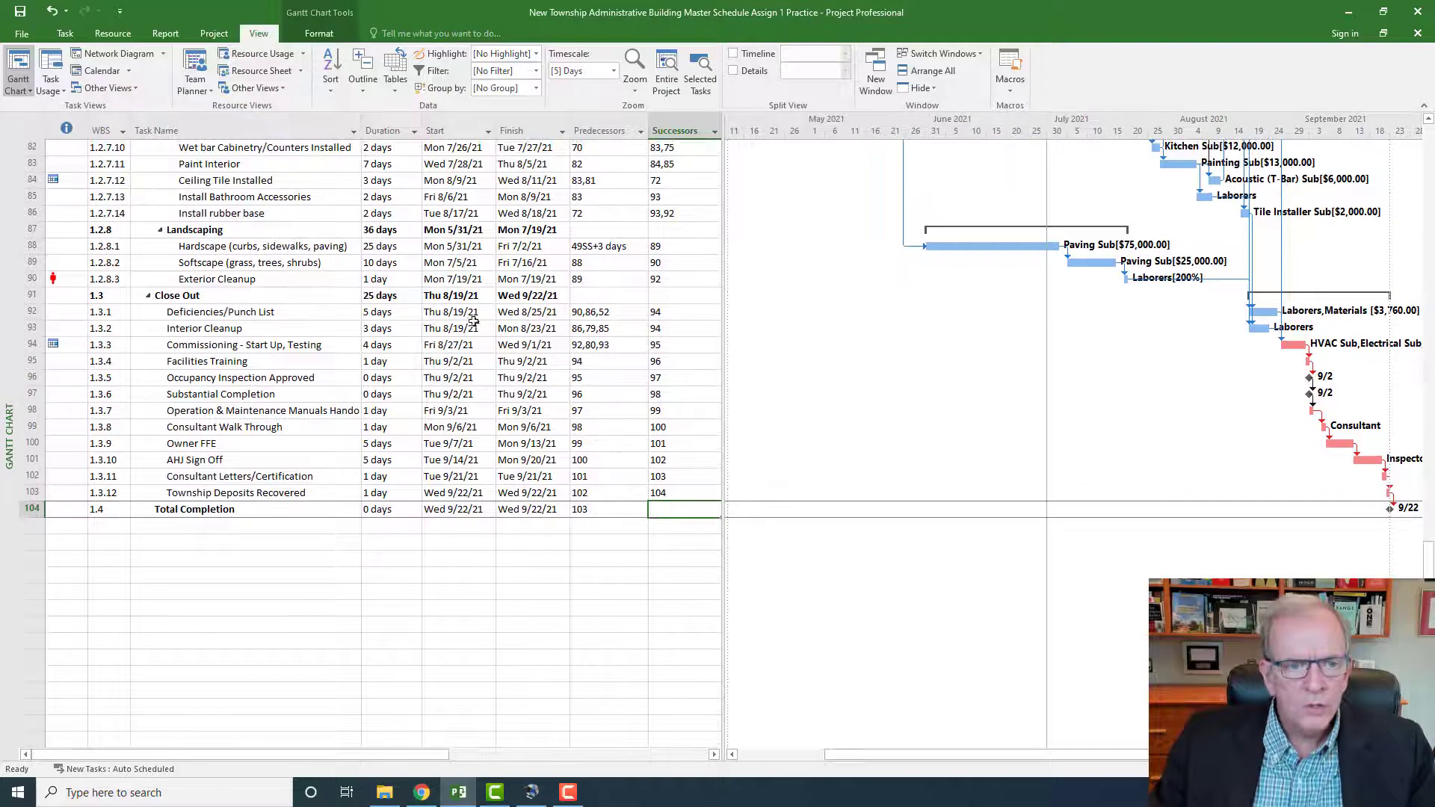
{"action": "left_click", "coordinate": [186, 296]}
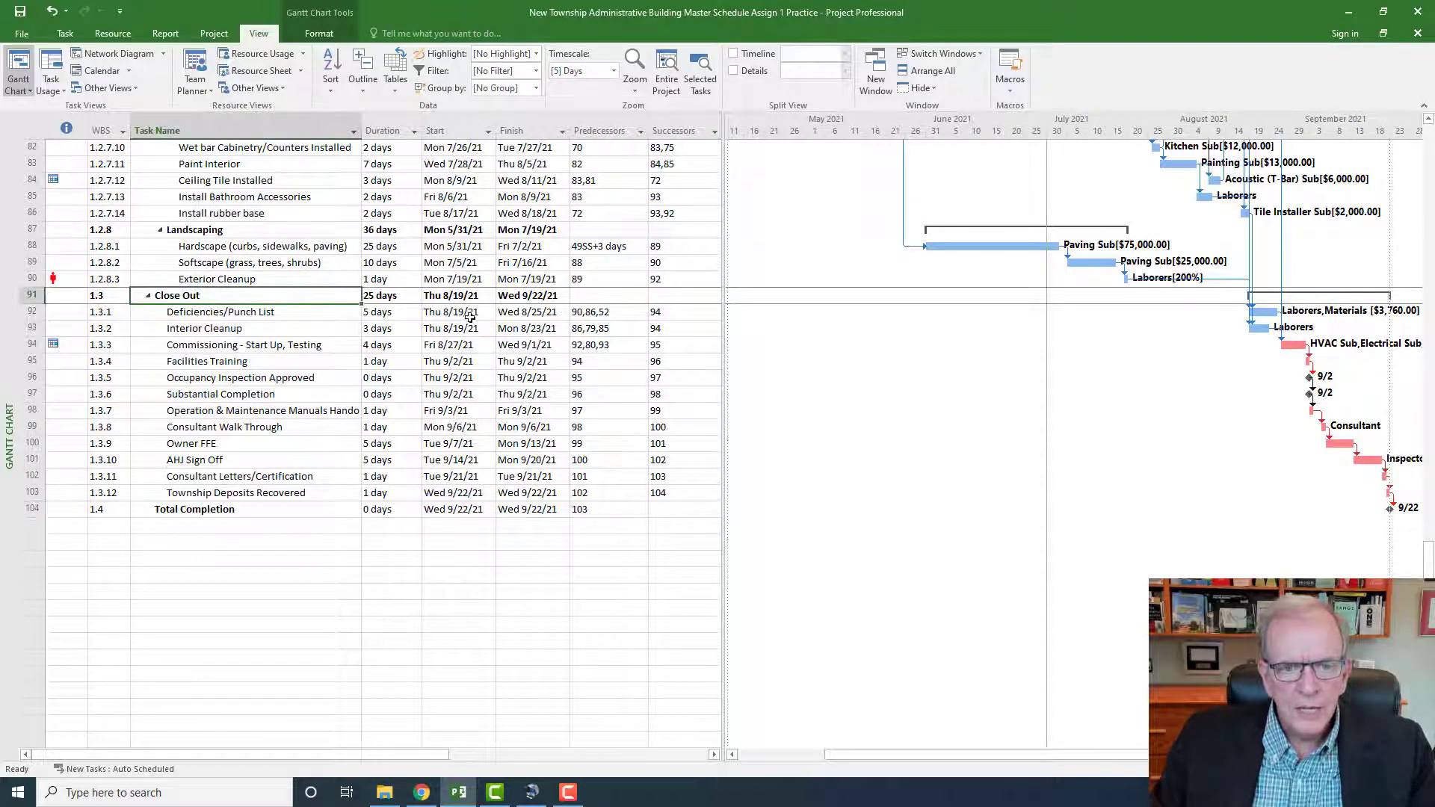
{"action": "scroll", "coordinate": [470, 317], "scroll_direction": "up", "scroll_amount": 5}
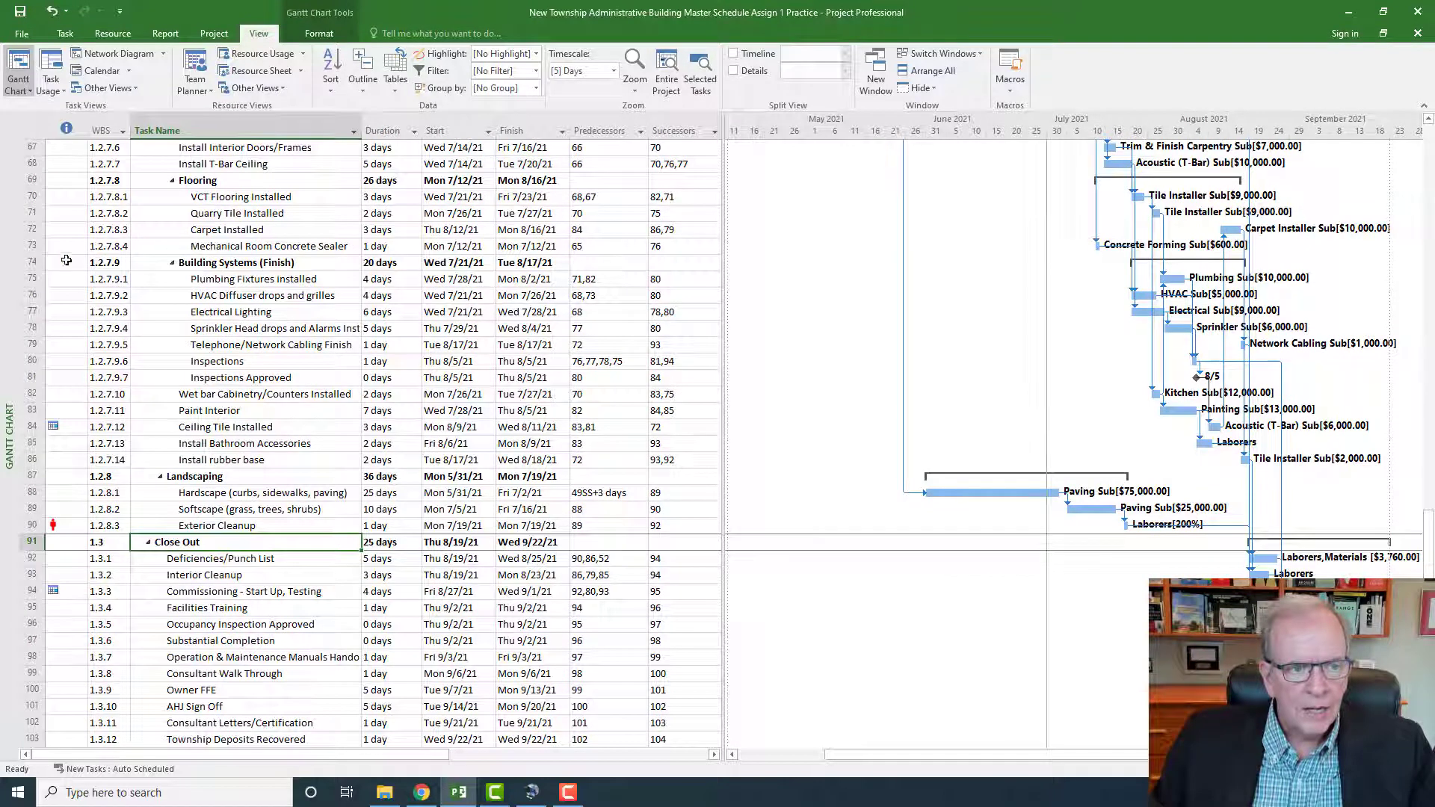
{"action": "left_click", "coordinate": [33, 263]}
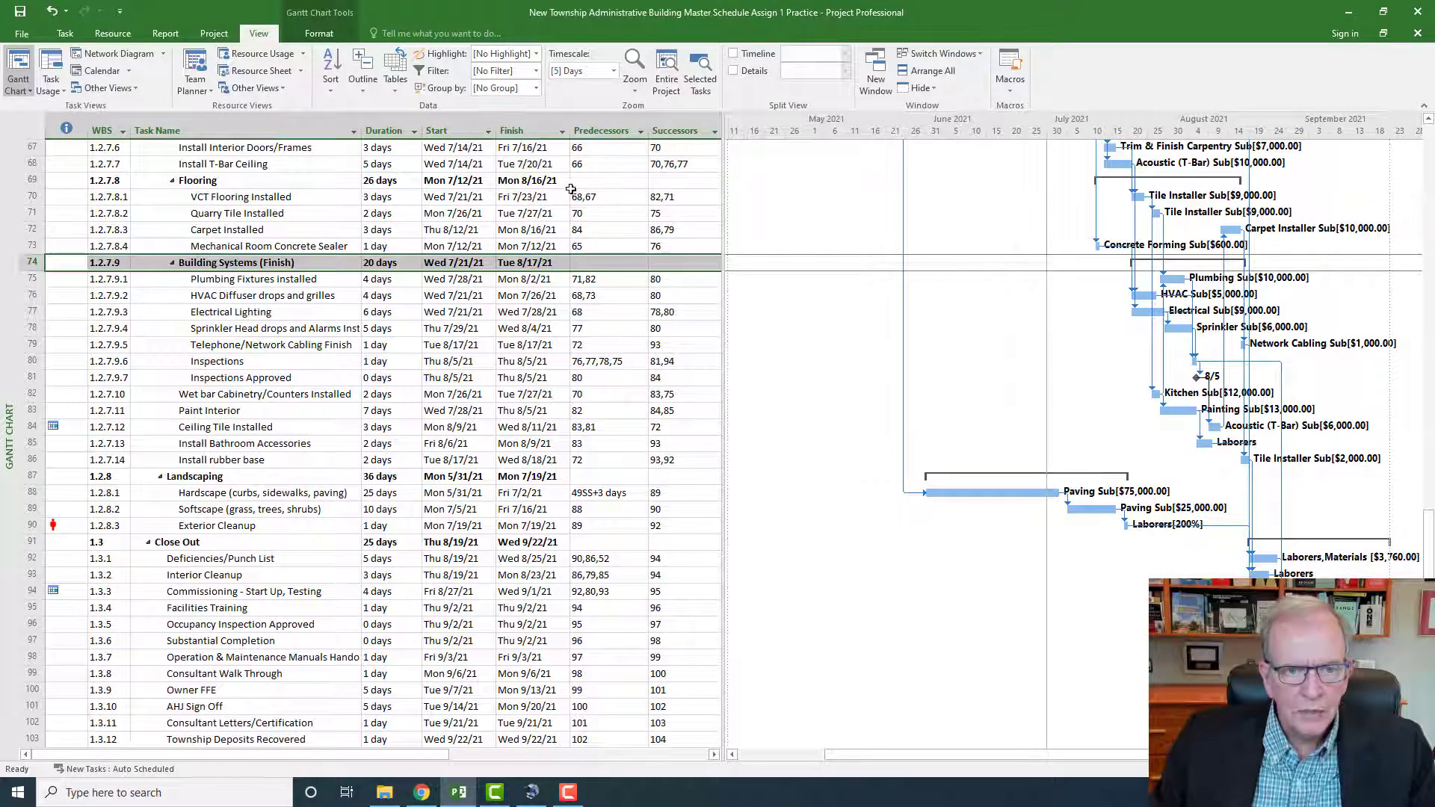
{"action": "scroll", "coordinate": [575, 224], "scroll_direction": "up", "scroll_amount": 2}
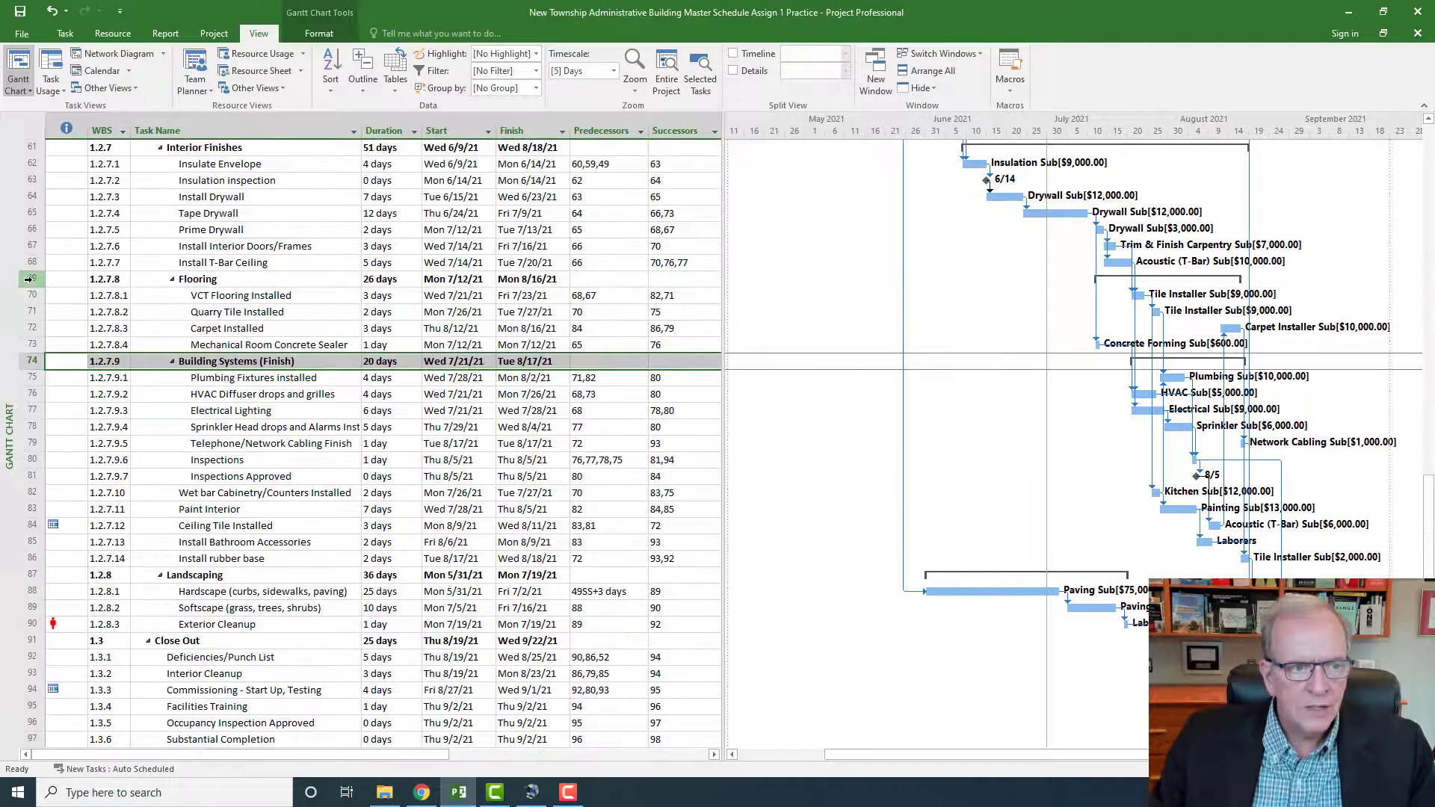
{"action": "left_click", "coordinate": [28, 279]}
{"action": "scroll", "coordinate": [635, 320], "scroll_direction": "up", "scroll_amount": 2}
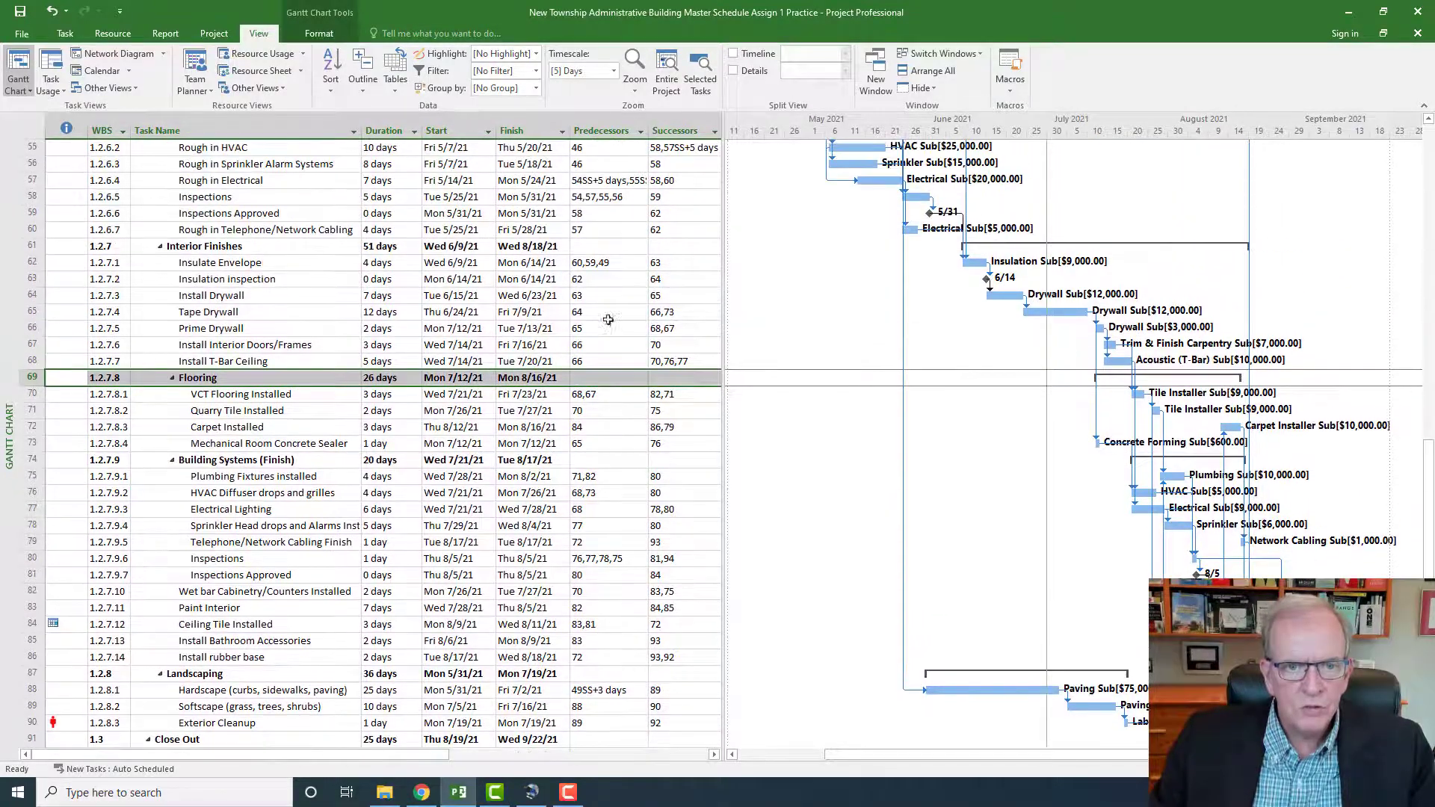
{"action": "left_click", "coordinate": [25, 246]}
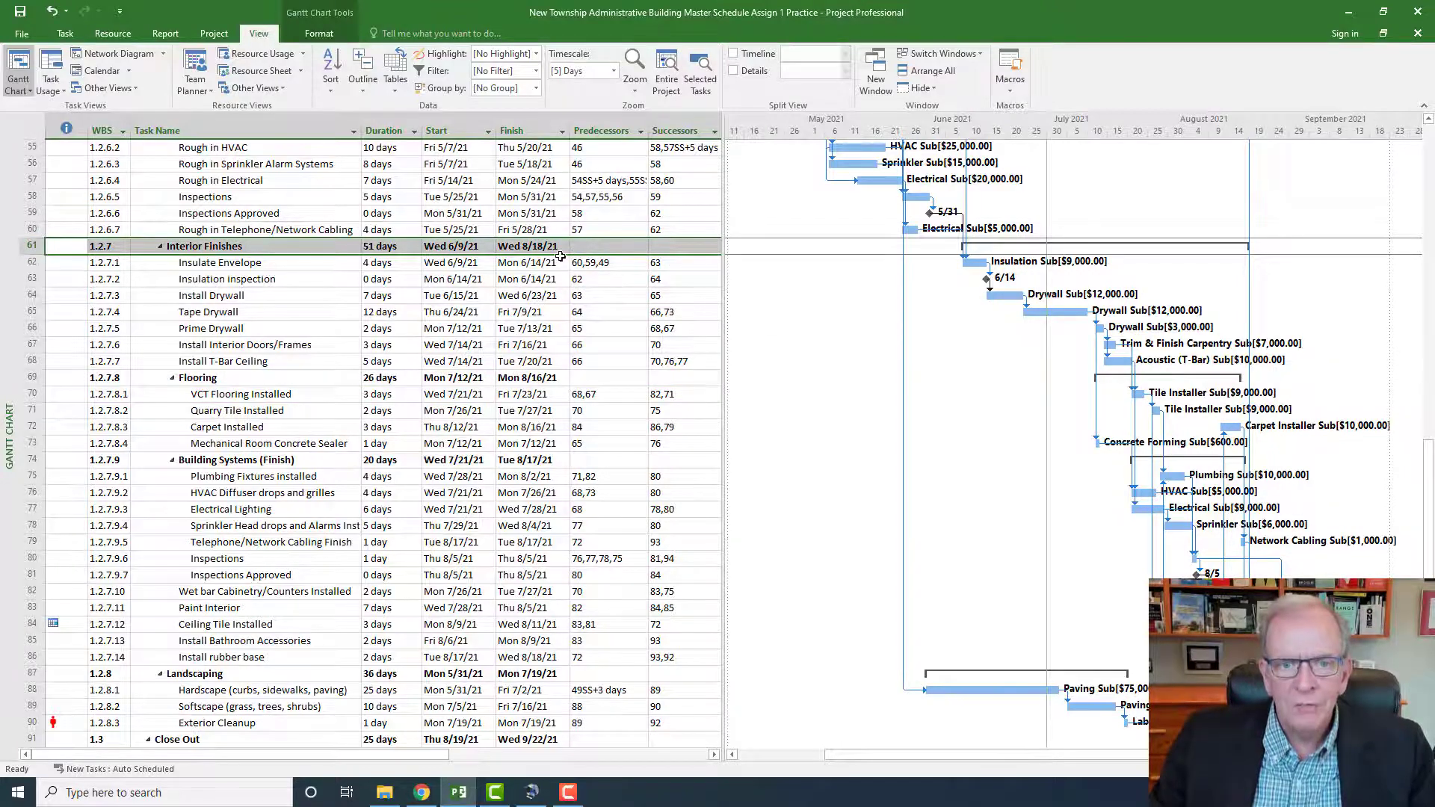
{"action": "scroll", "coordinate": [150, 355], "scroll_direction": "up", "scroll_amount": 5}
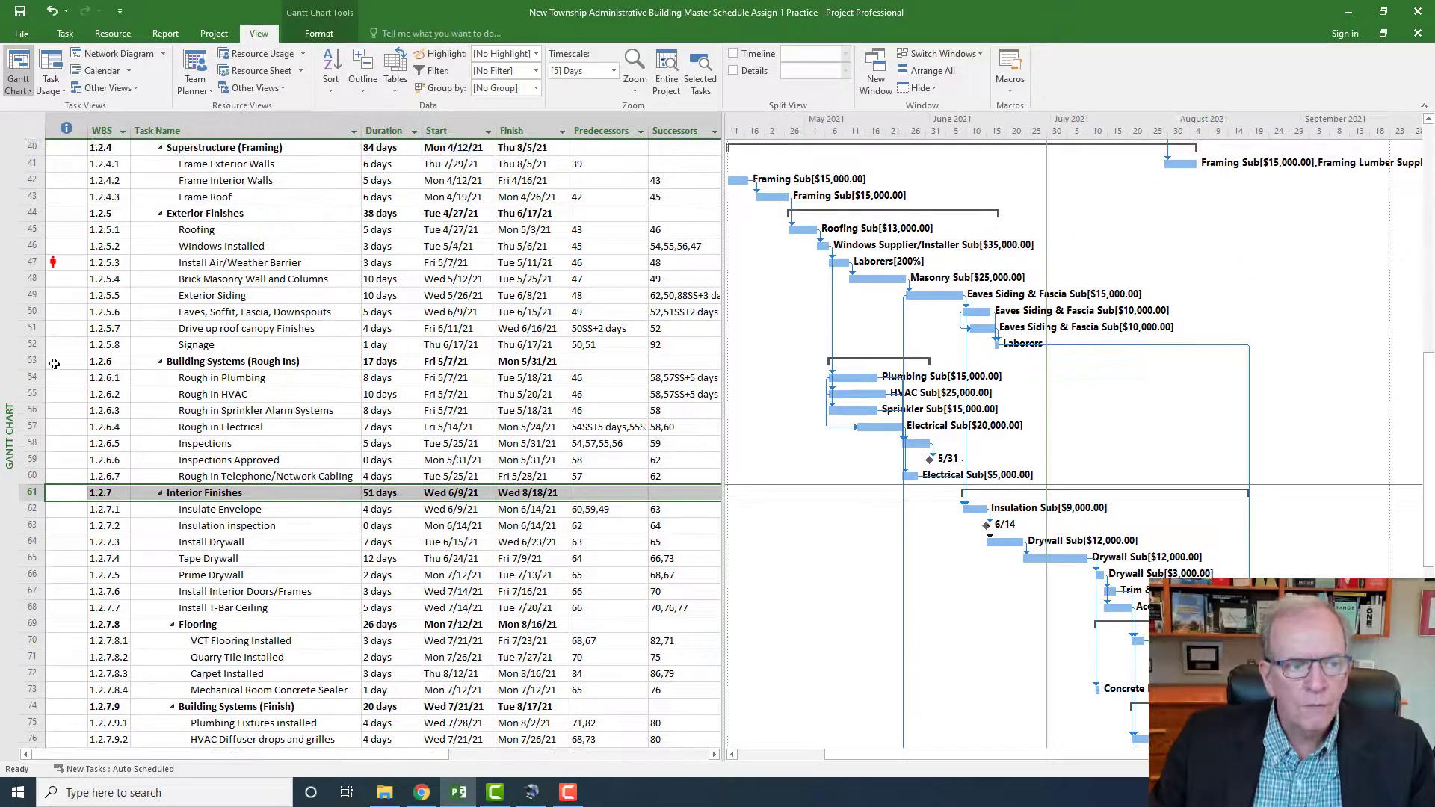
{"action": "left_click", "coordinate": [31, 361]}
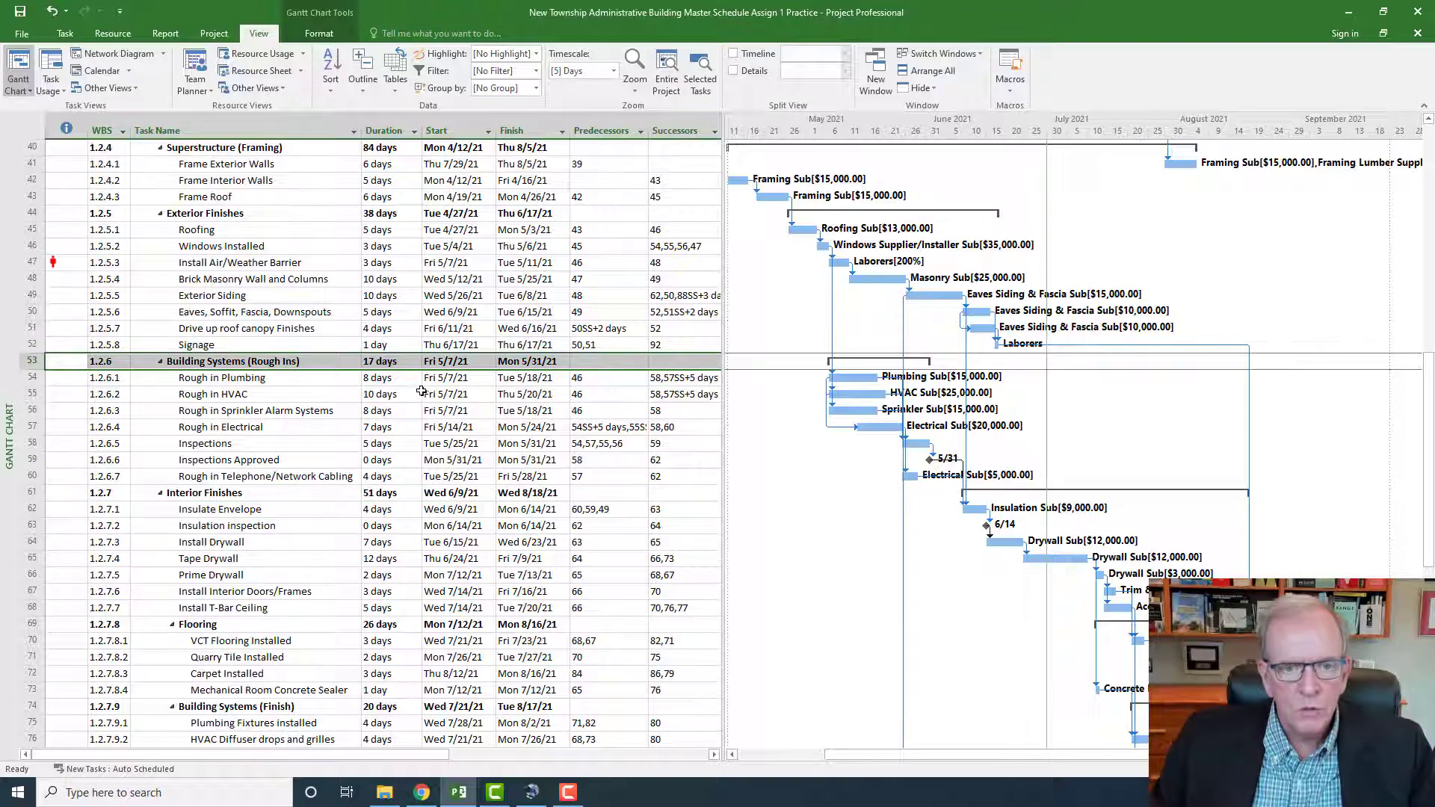
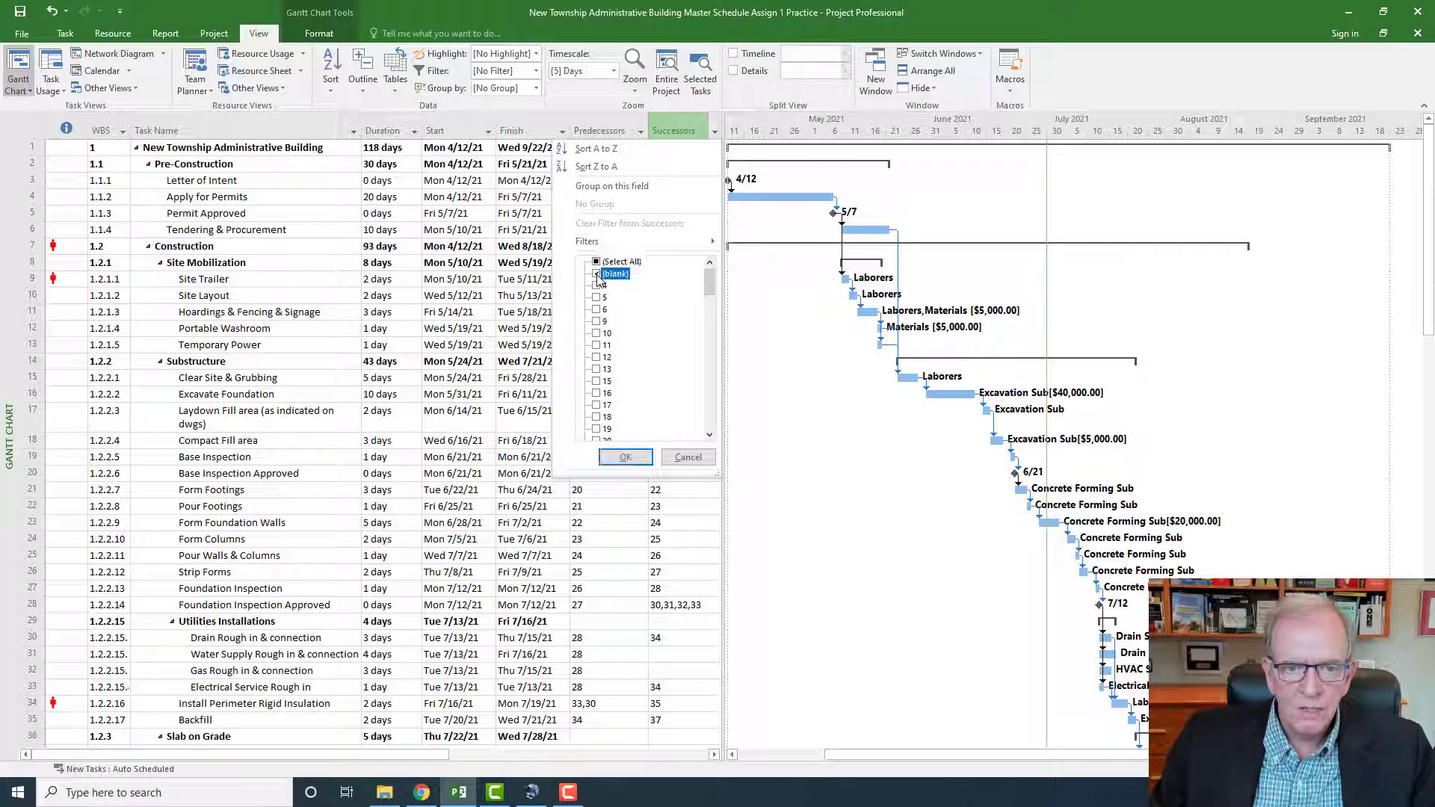
Step: Filter the Successors column to blank entries so only tasks without a successor are listed
{"action": "left_click", "coordinate": [624, 458]}
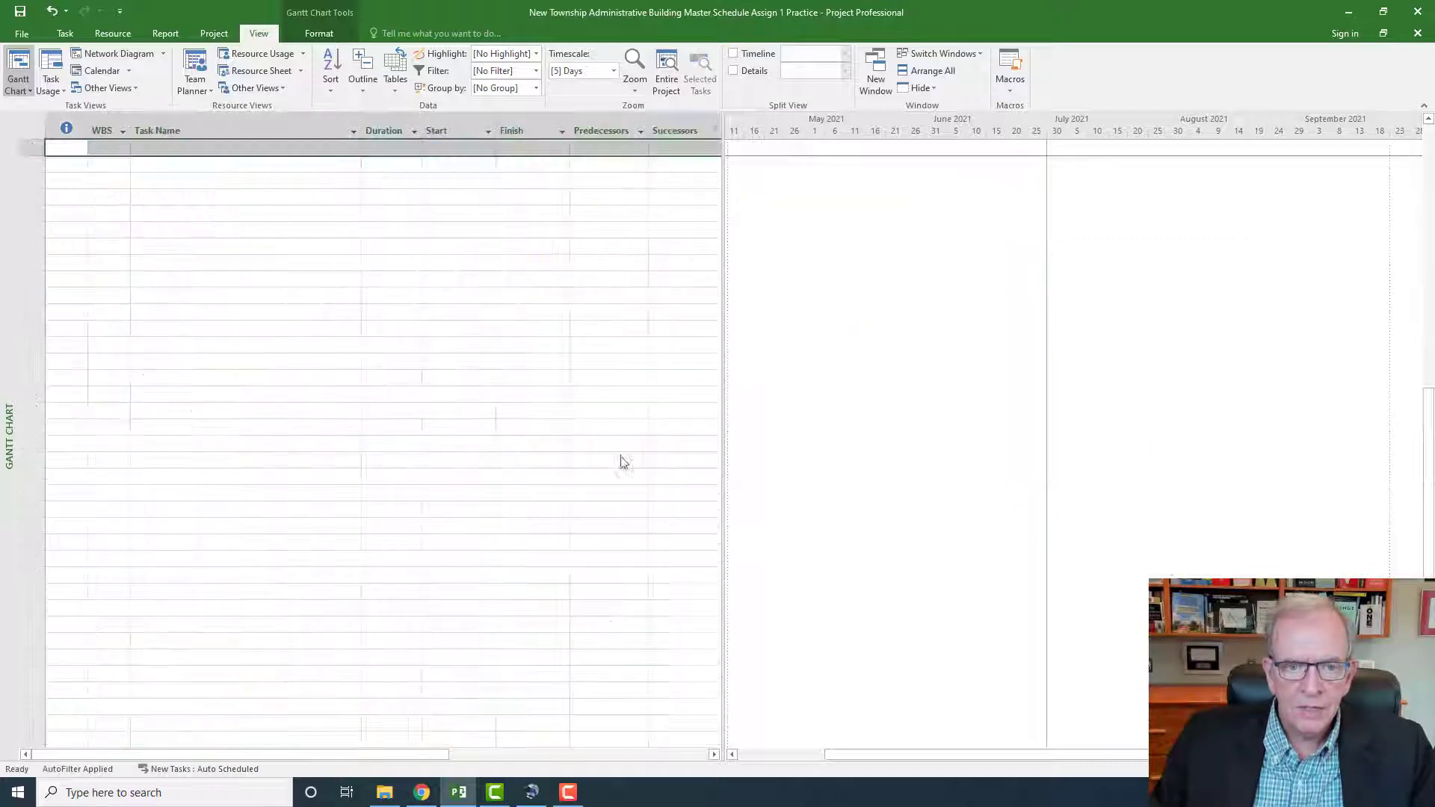
{"action": "scroll", "coordinate": [638, 231], "scroll_direction": "up", "scroll_amount": 11}
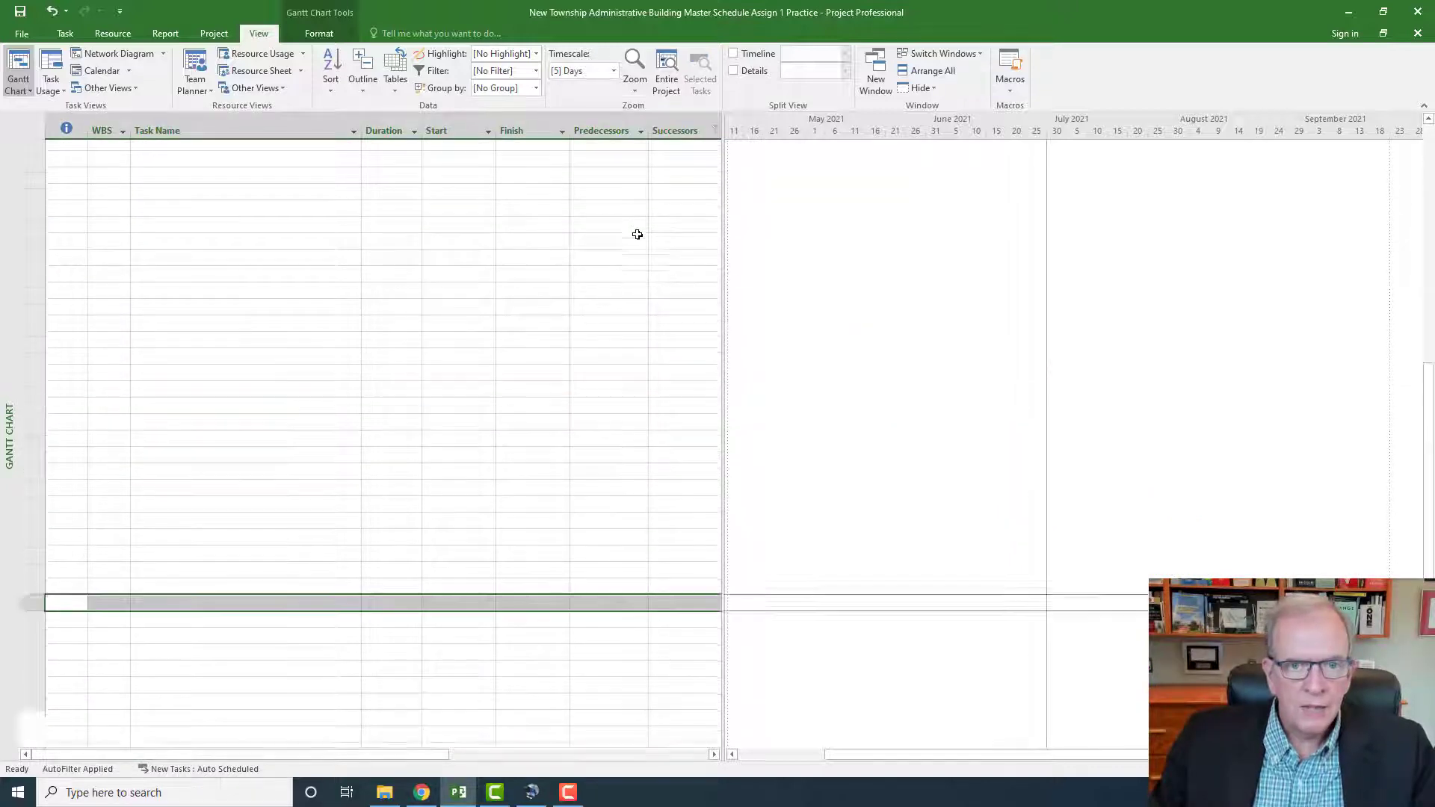
{"action": "left_click", "coordinate": [714, 133]}
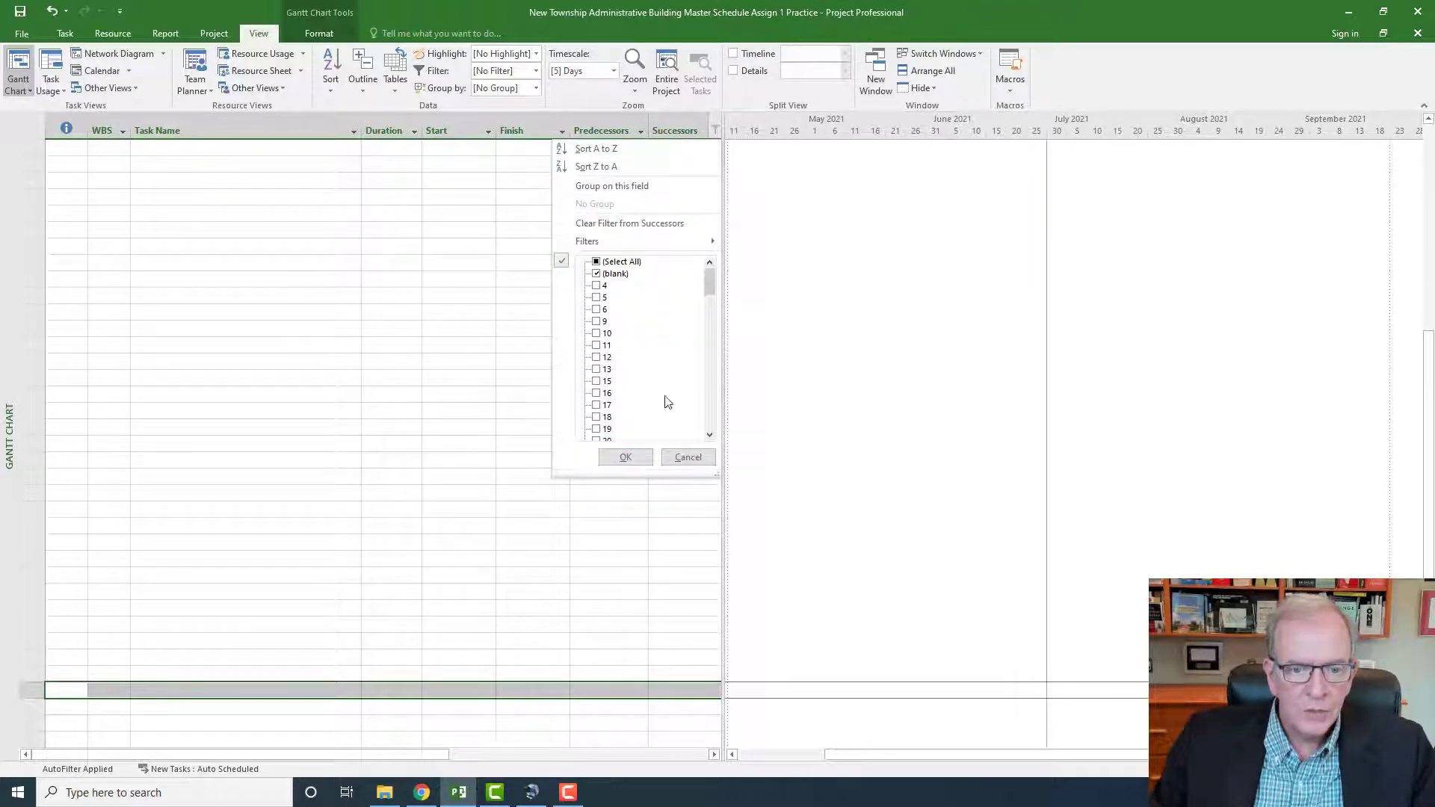
{"action": "left_click", "coordinate": [625, 457]}
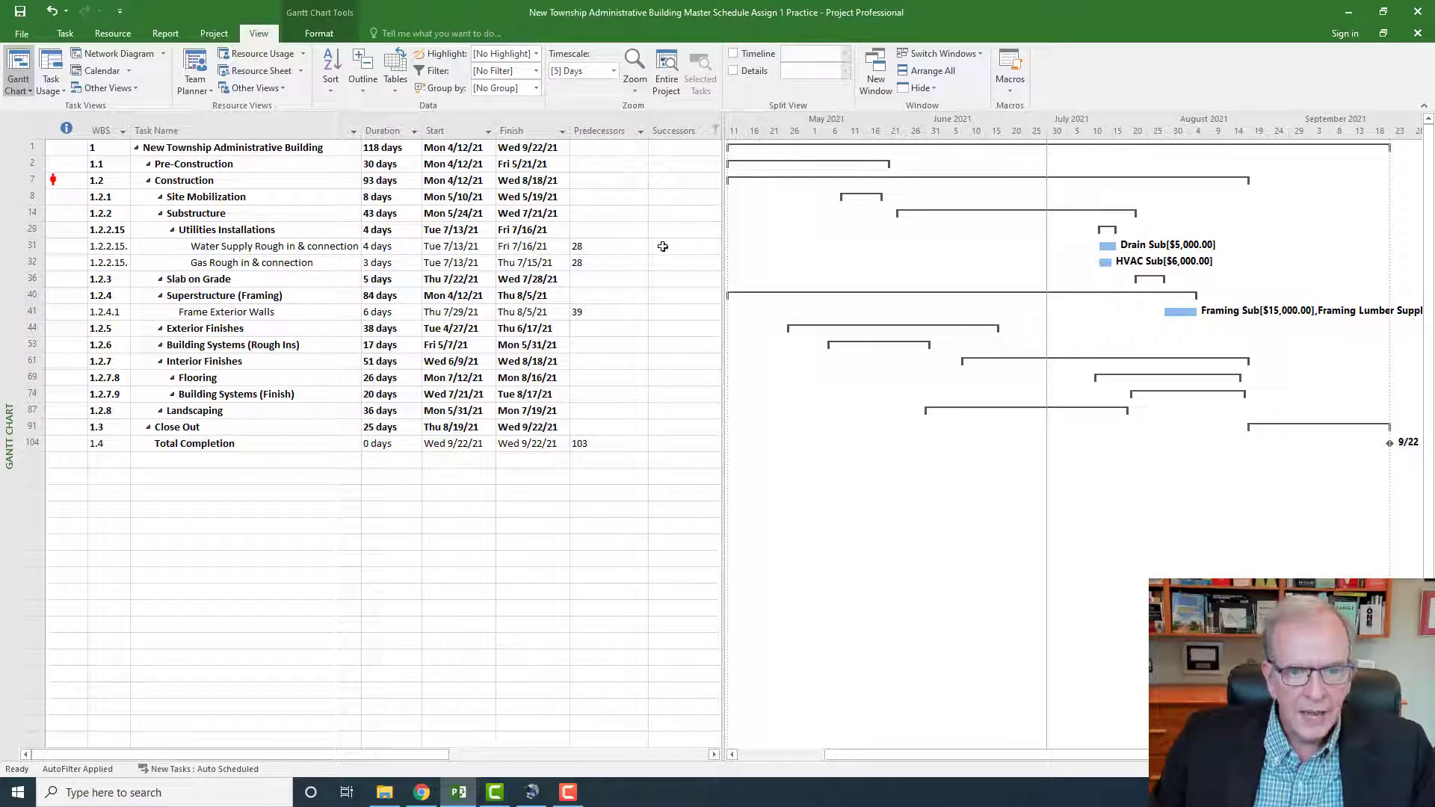
Step: Check the links of Water Supply Rough in, Gas Rough in, Frame Exterior Walls and Total Completion in the filtered list
{"action": "left_click", "coordinate": [663, 246]}
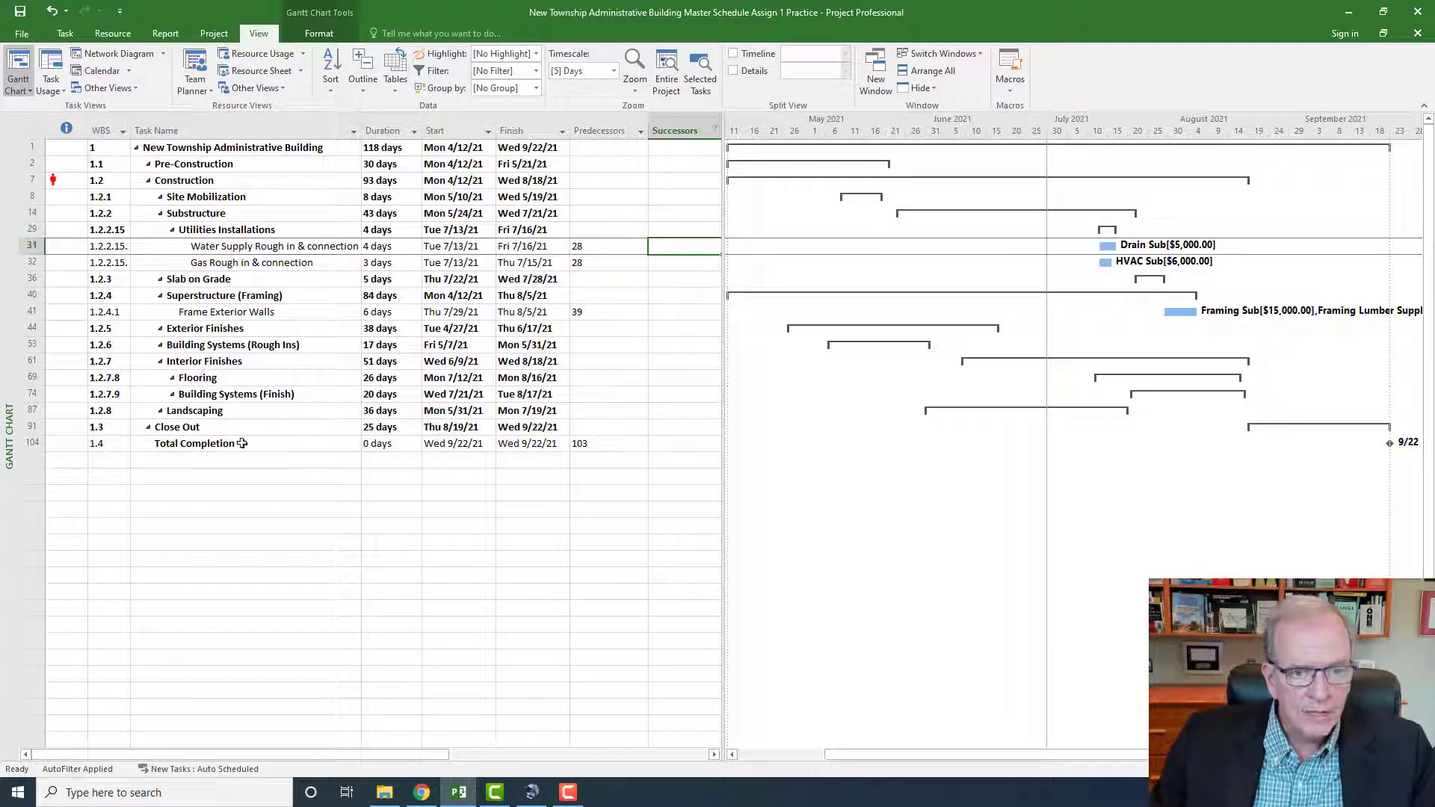
{"action": "left_click", "coordinate": [623, 247]}
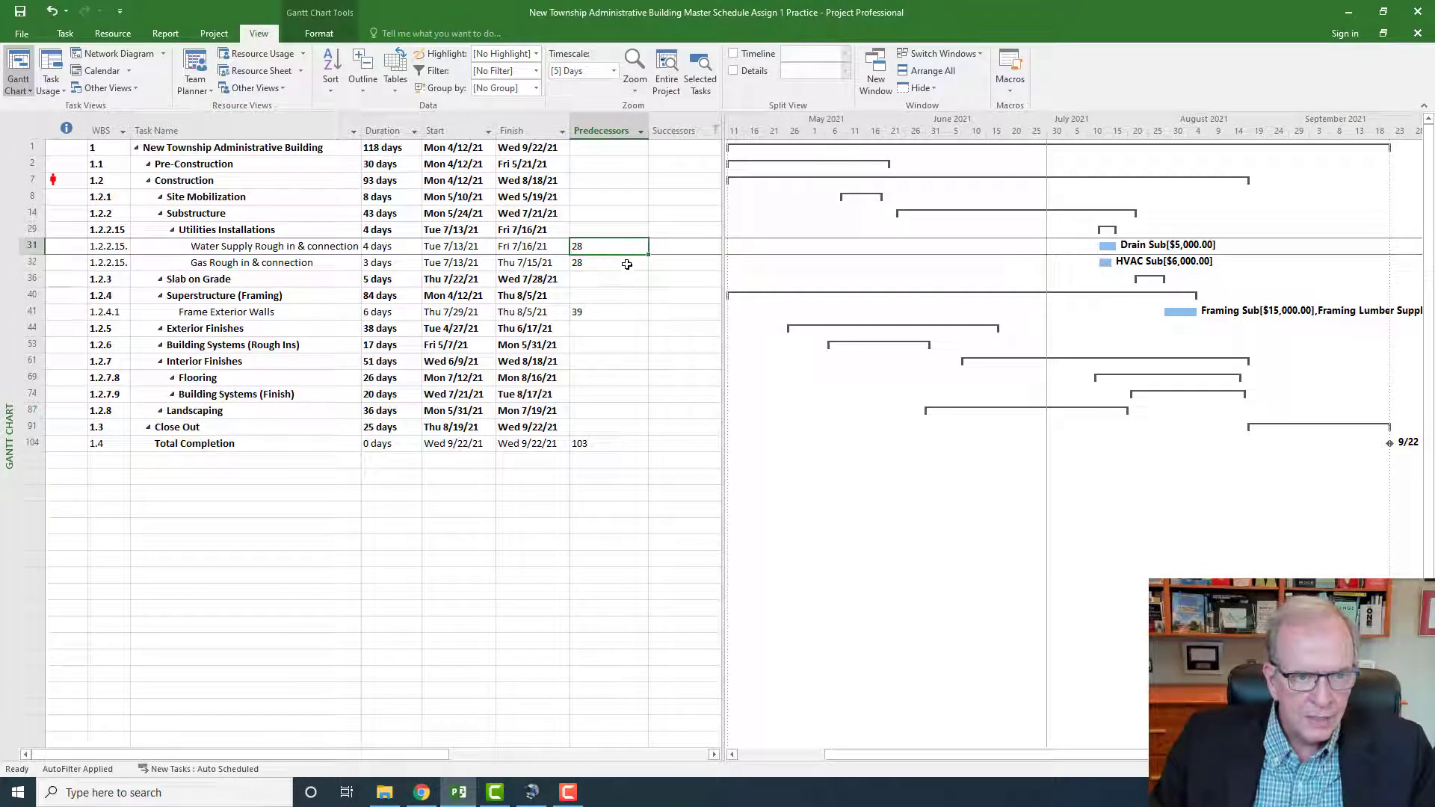
{"action": "left_click", "coordinate": [622, 263]}
{"action": "left_click", "coordinate": [610, 316]}
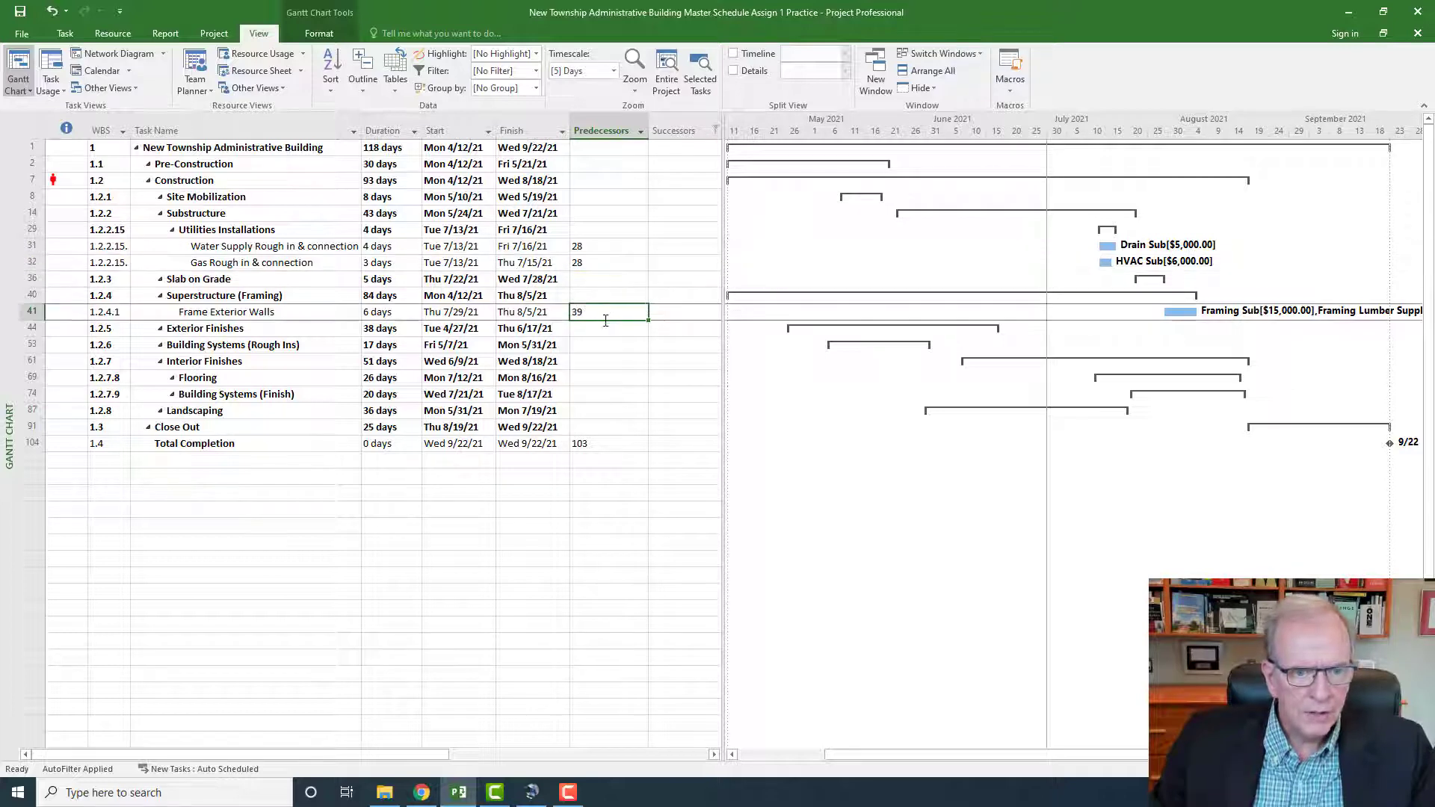
{"action": "left_click", "coordinate": [598, 447]}
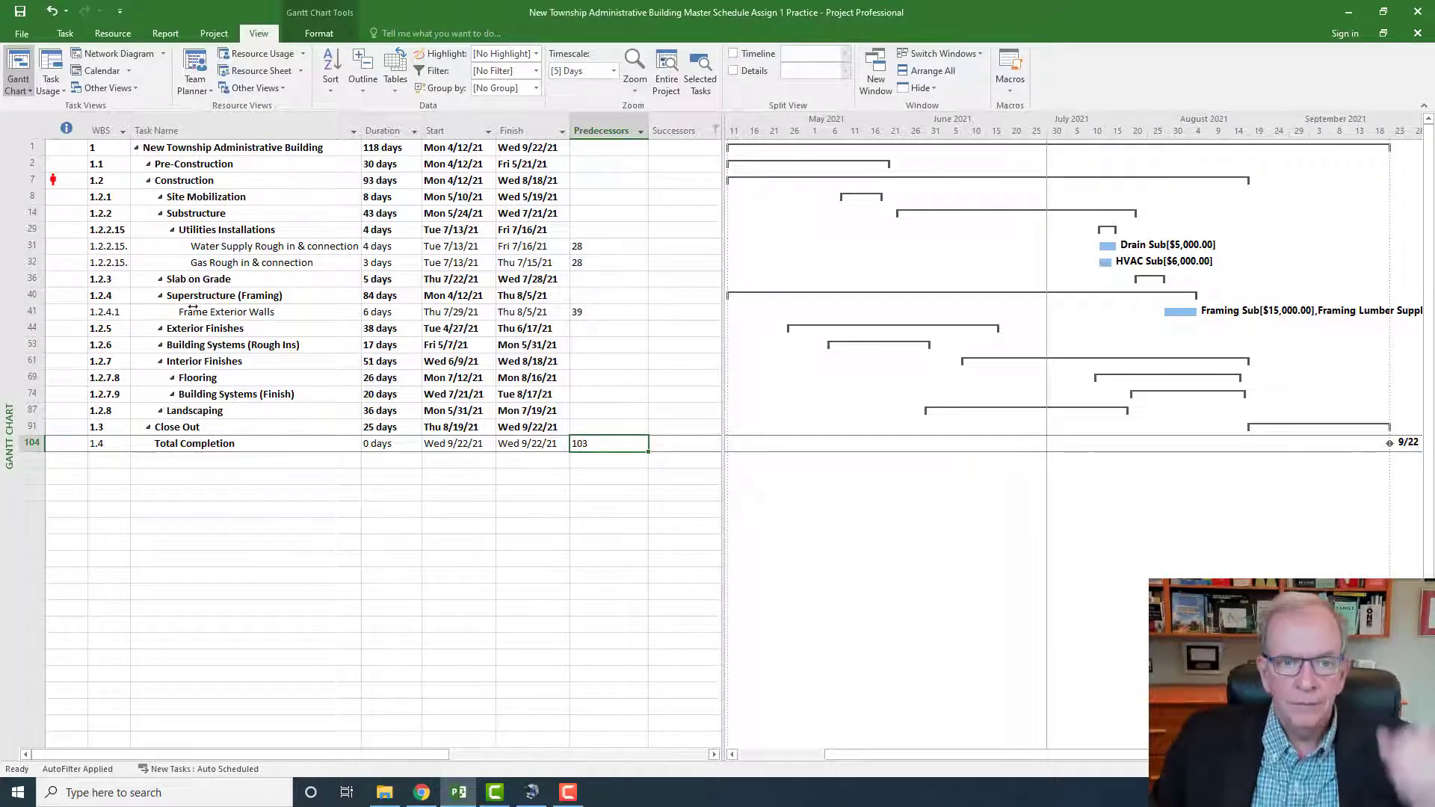
Step: Reset the Successors filter to include all values
{"action": "left_click", "coordinate": [715, 130]}
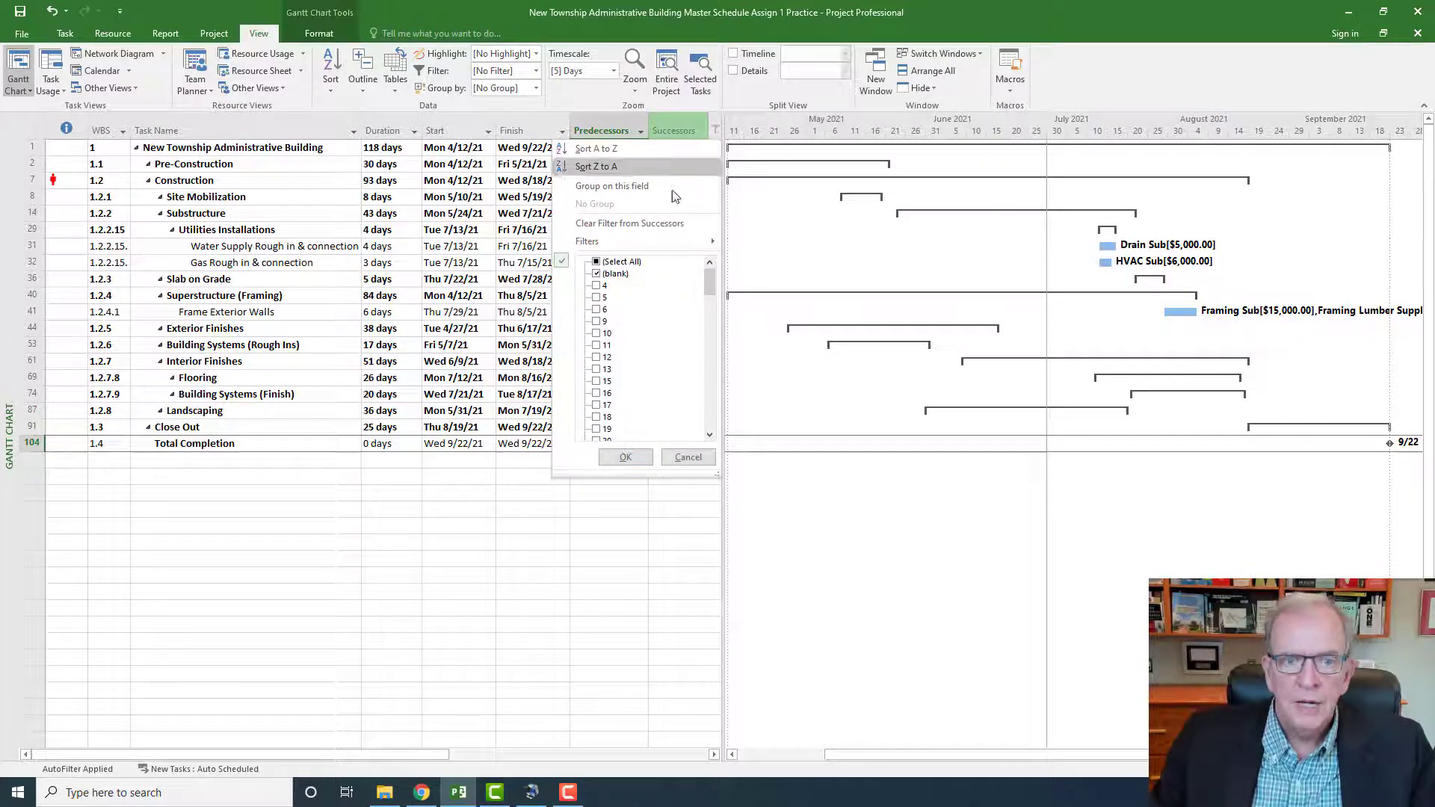
{"action": "left_click", "coordinate": [597, 261]}
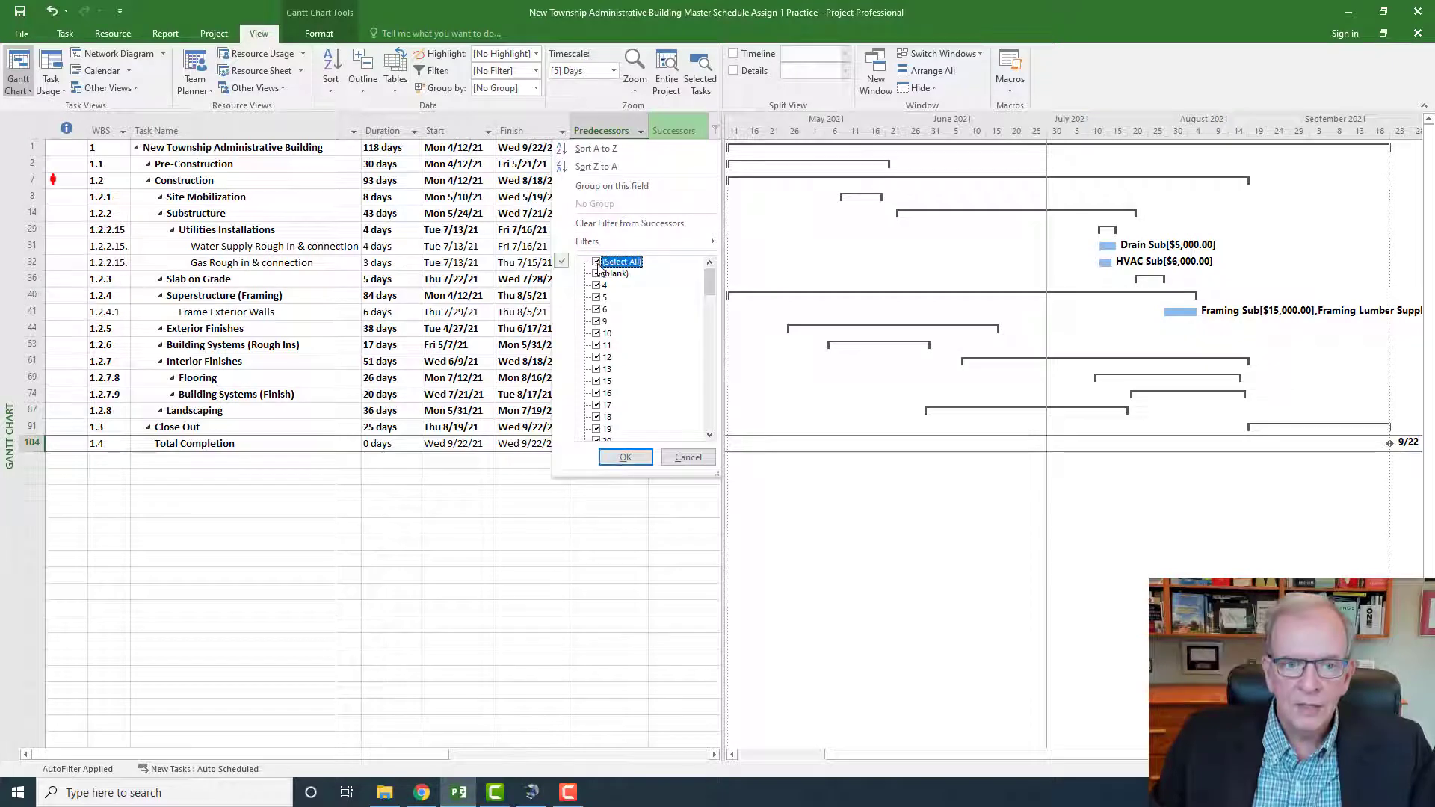
{"action": "left_click", "coordinate": [625, 456]}
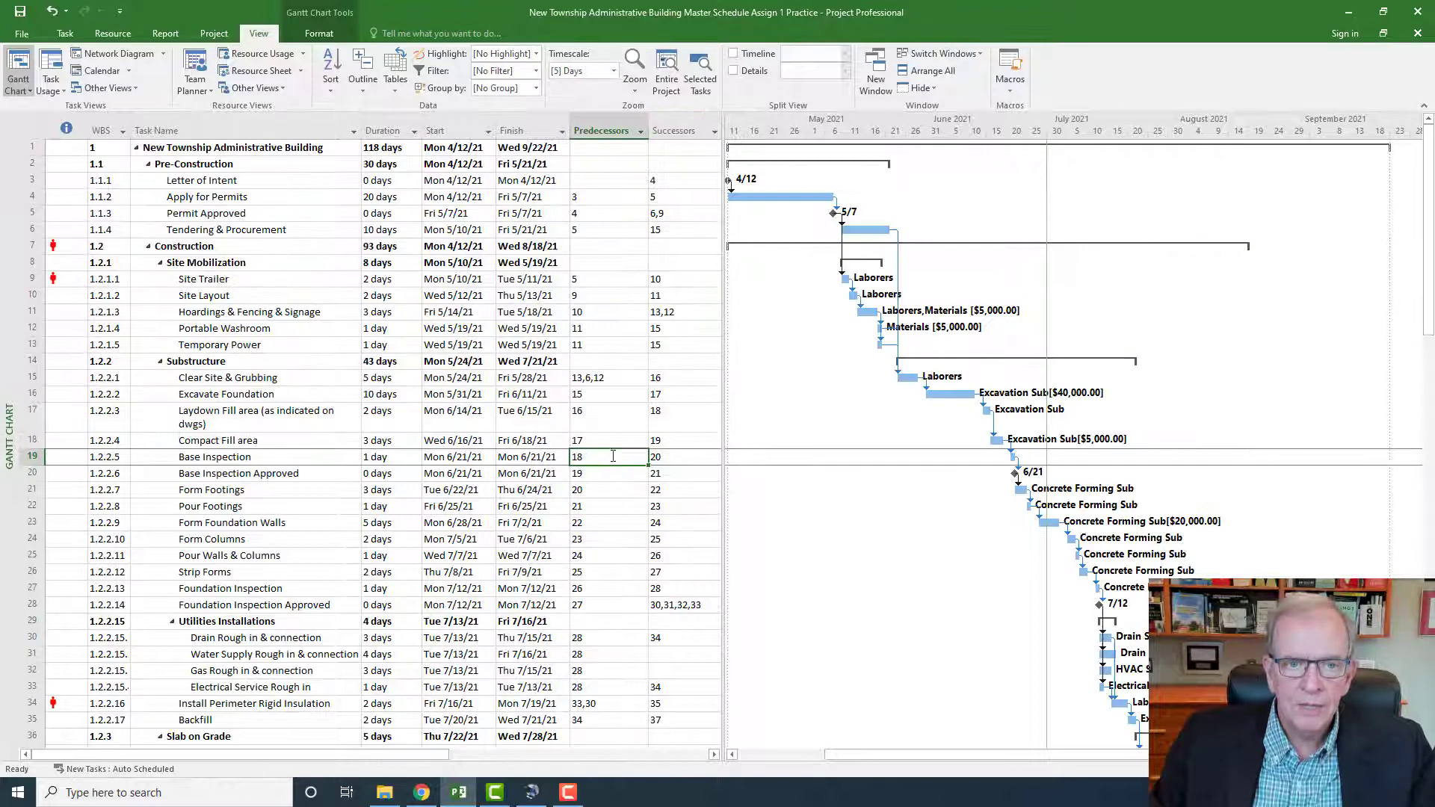
Step: Filter the Predecessors column to blank entries and select the Frame Interior Walls task
{"action": "left_click", "coordinate": [641, 132]}
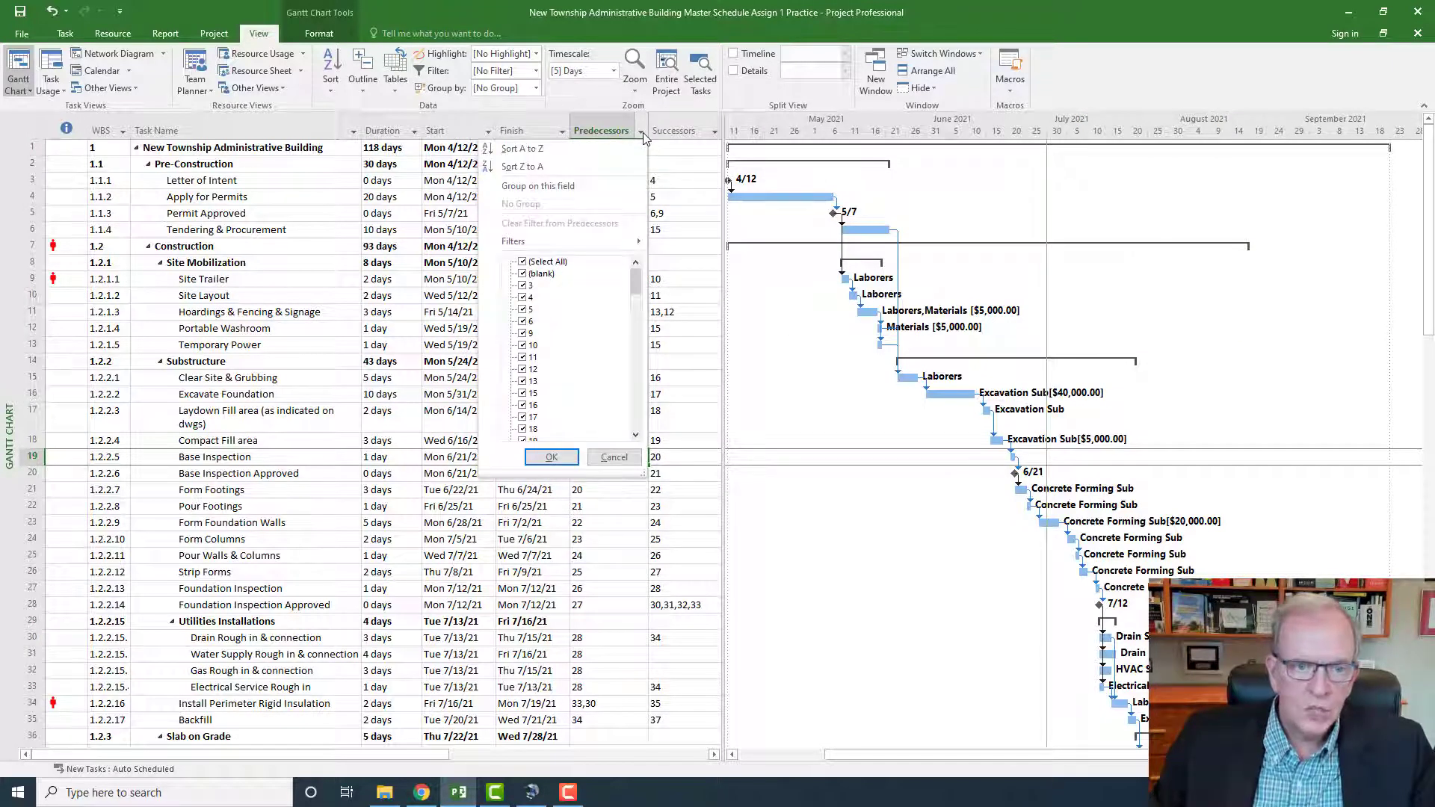
{"action": "left_click", "coordinate": [522, 263]}
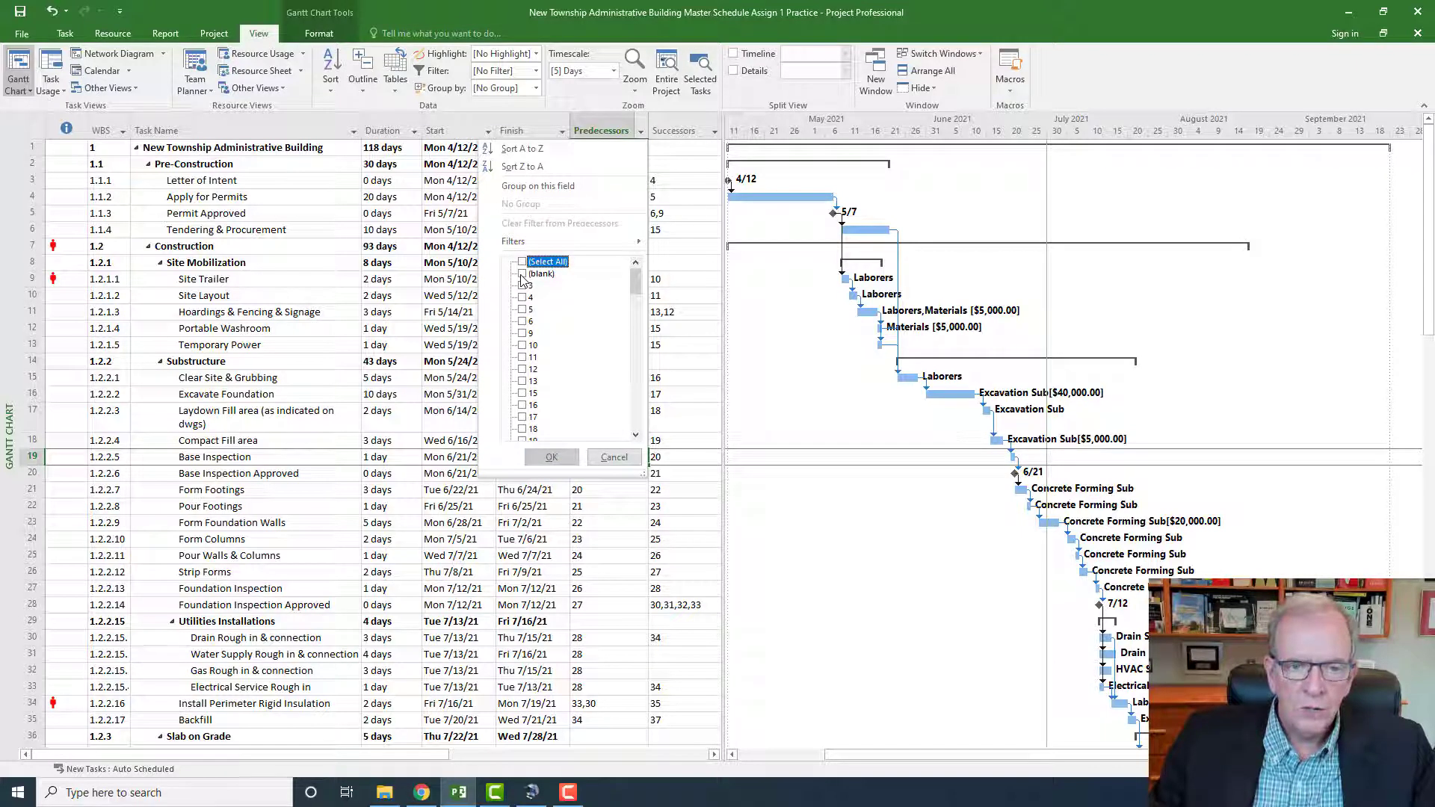
{"action": "left_click", "coordinate": [523, 273]}
{"action": "left_click", "coordinate": [551, 457]}
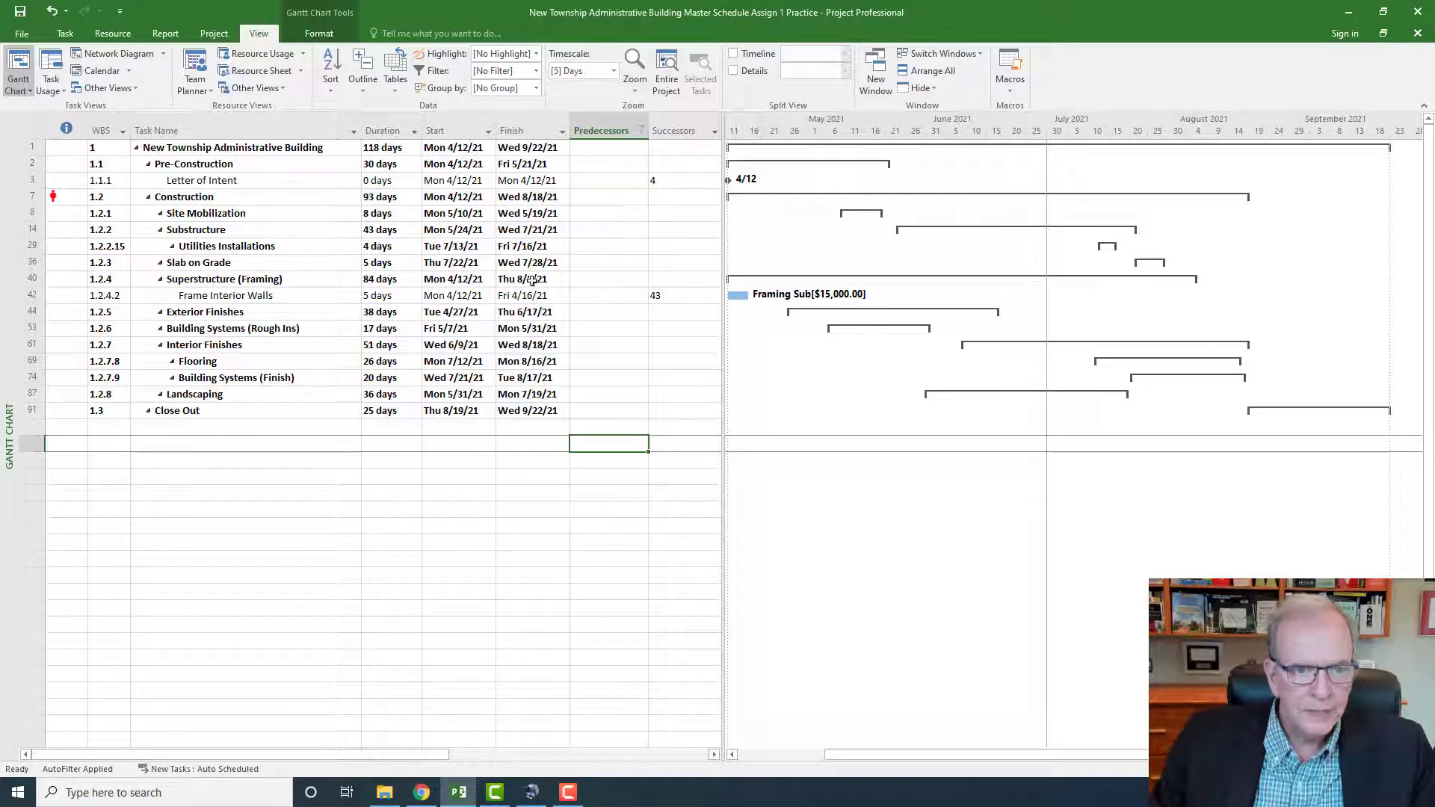
{"action": "left_click", "coordinate": [26, 297]}
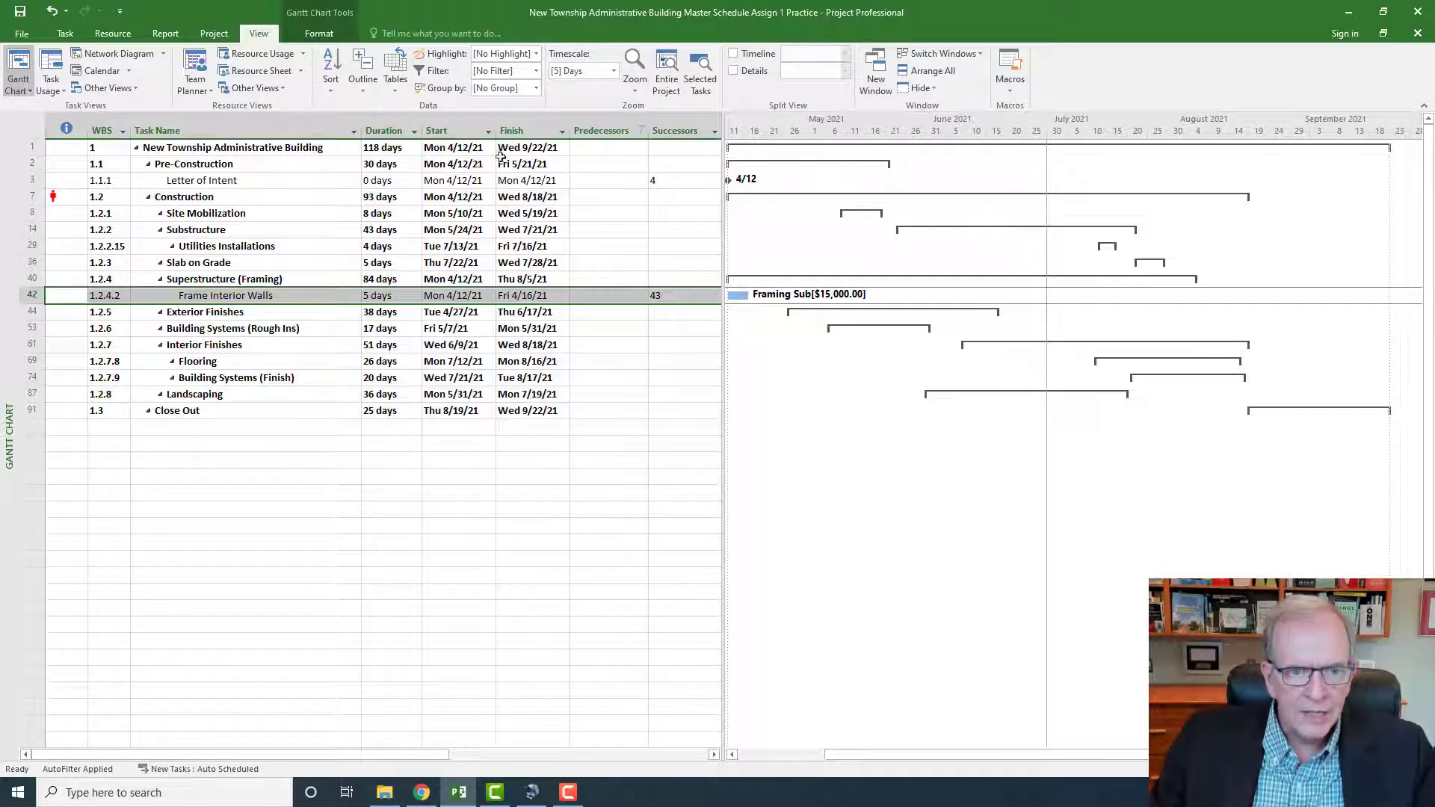
Step: Try hiding the summary tasks in the filtered list and turn them back on
{"action": "left_click", "coordinate": [318, 36]}
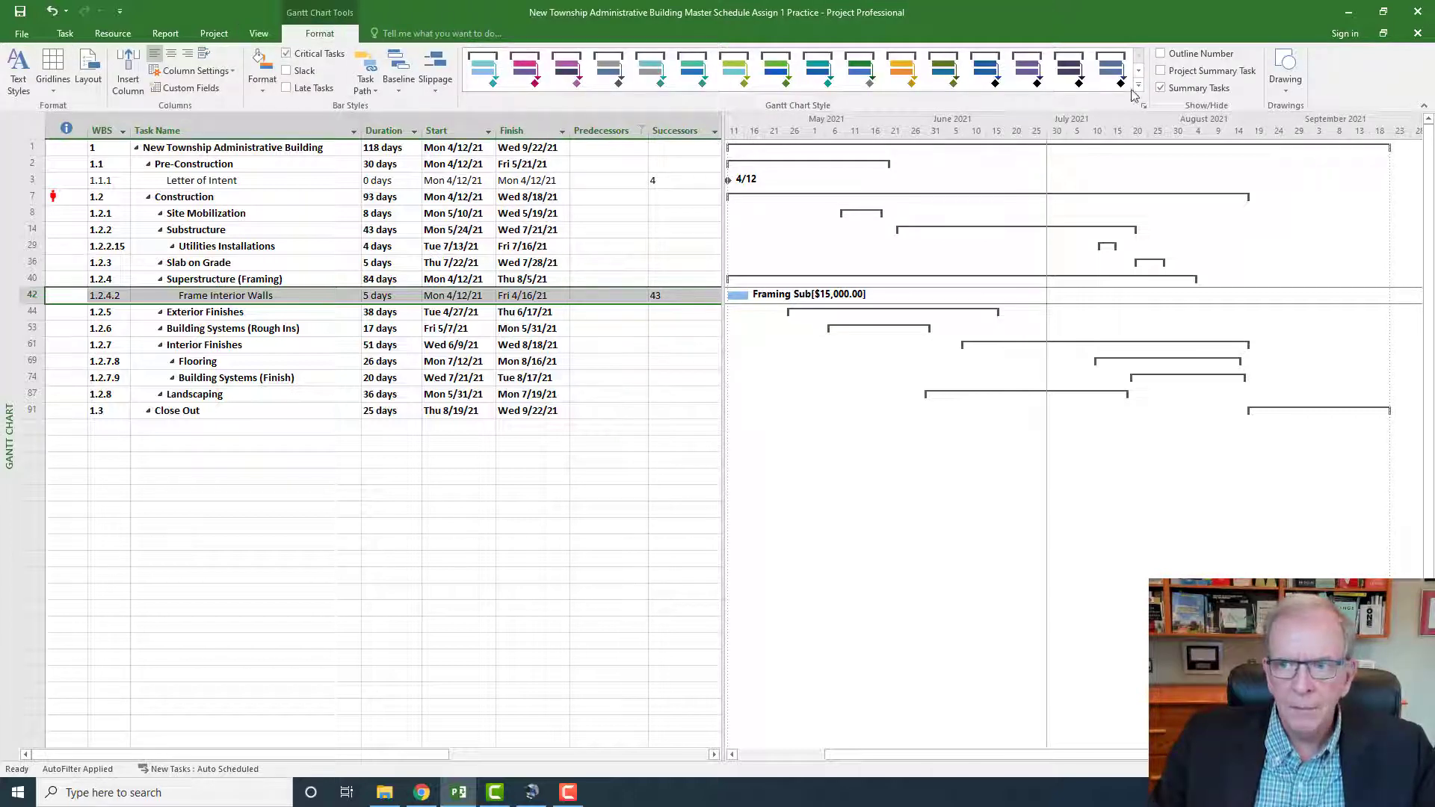
{"action": "left_click", "coordinate": [1160, 89]}
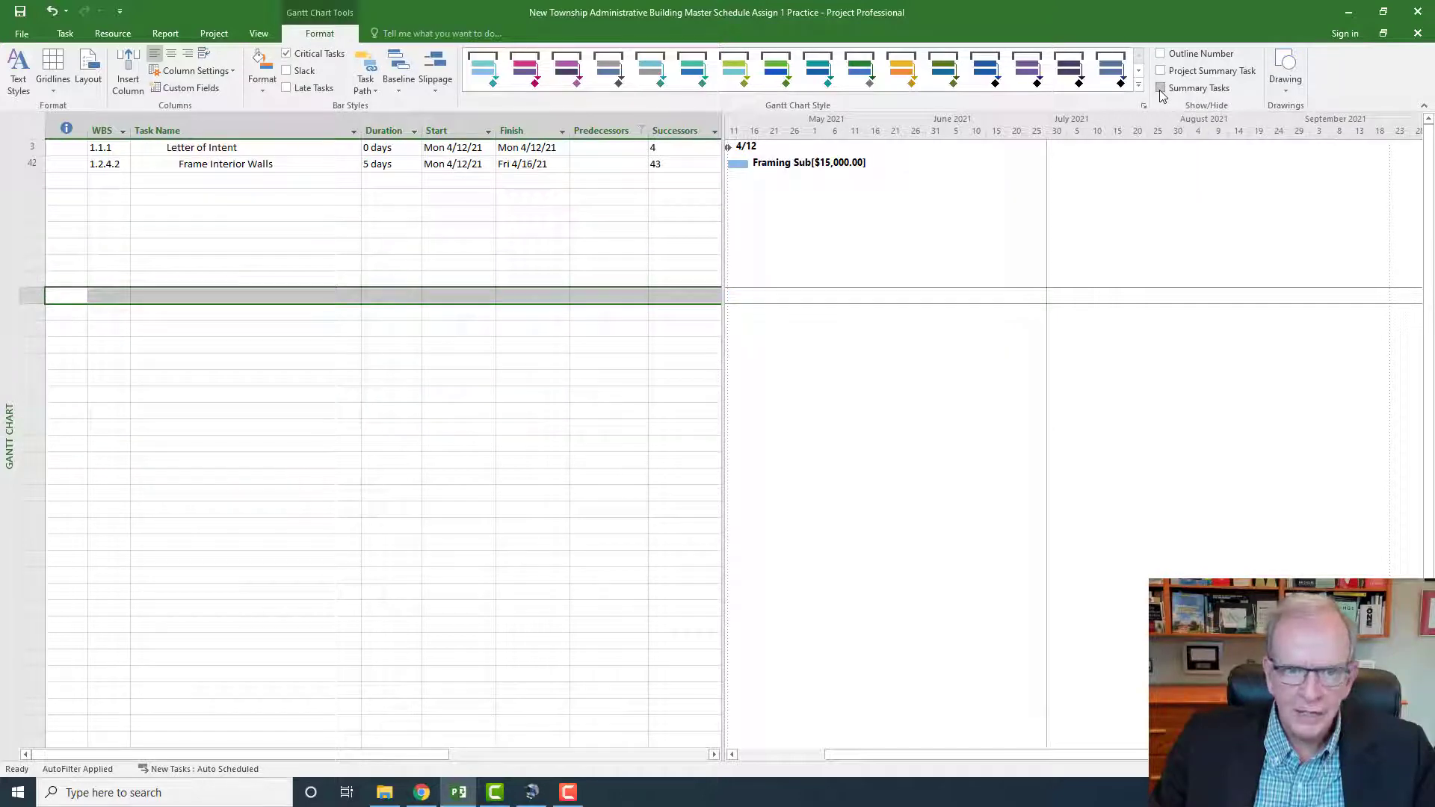
{"action": "left_click", "coordinate": [1161, 88]}
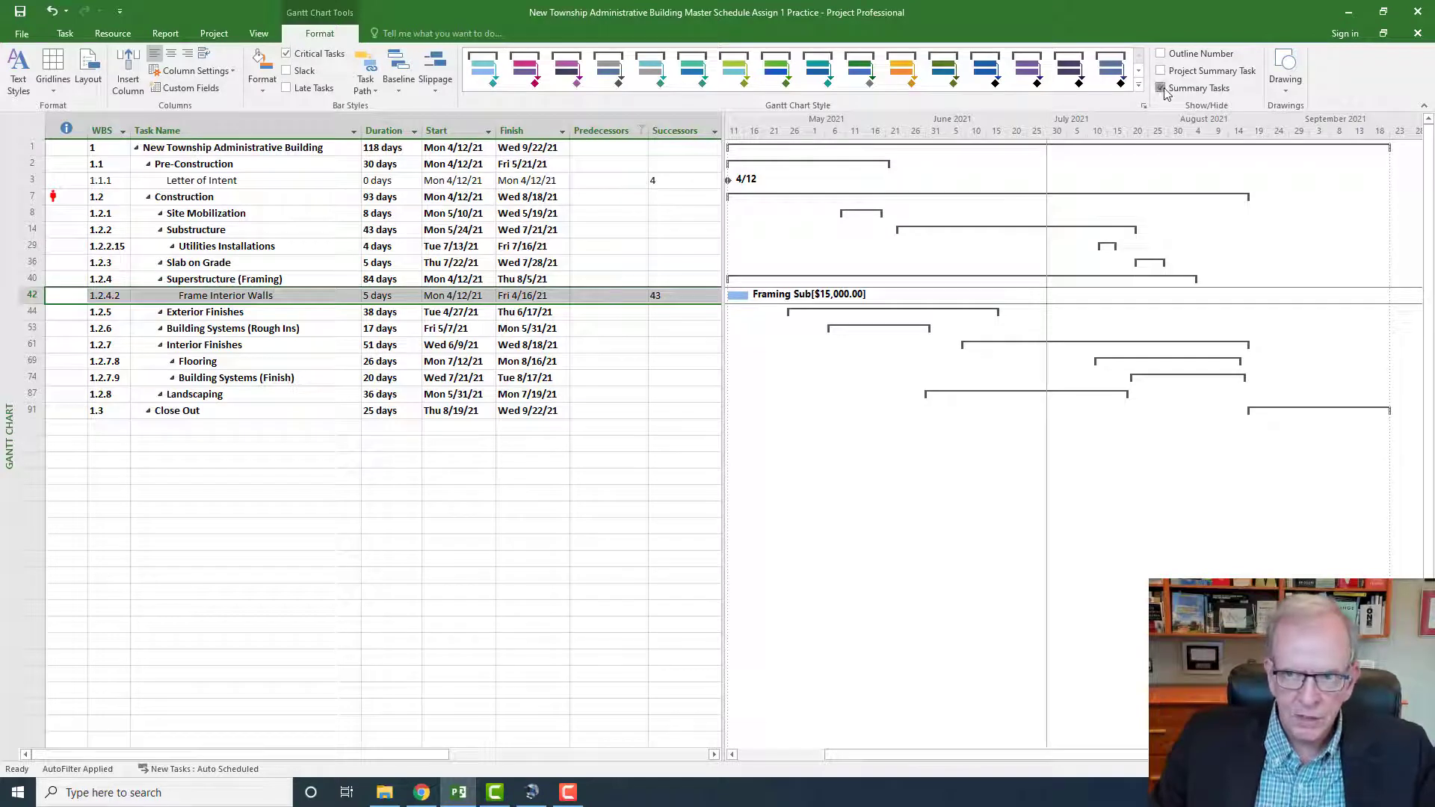
{"action": "left_click", "coordinate": [1161, 89]}
{"action": "left_click", "coordinate": [1161, 89]}
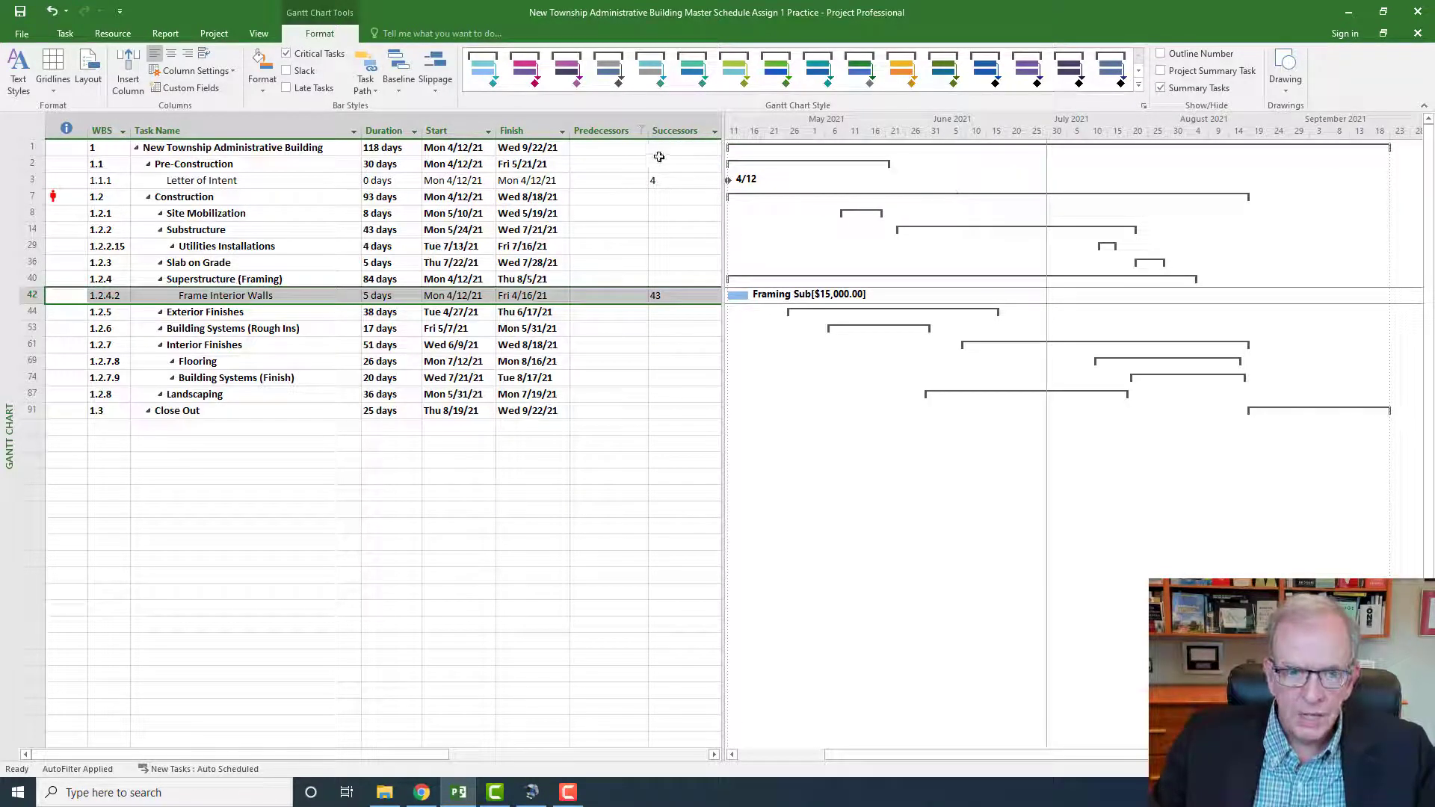
Step: Reset the Predecessors filter to include all values
{"action": "left_click", "coordinate": [641, 131]}
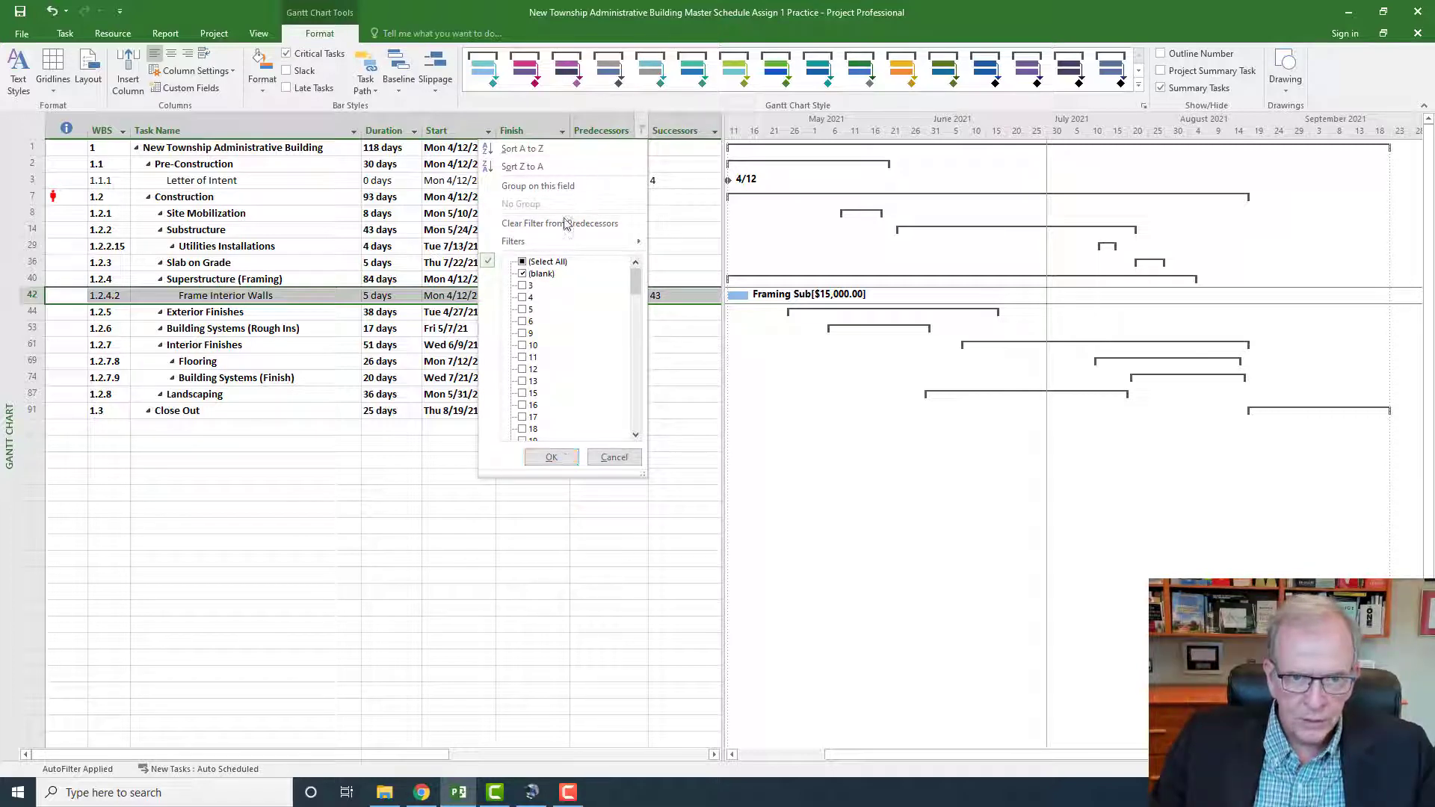
{"action": "left_click", "coordinate": [522, 262]}
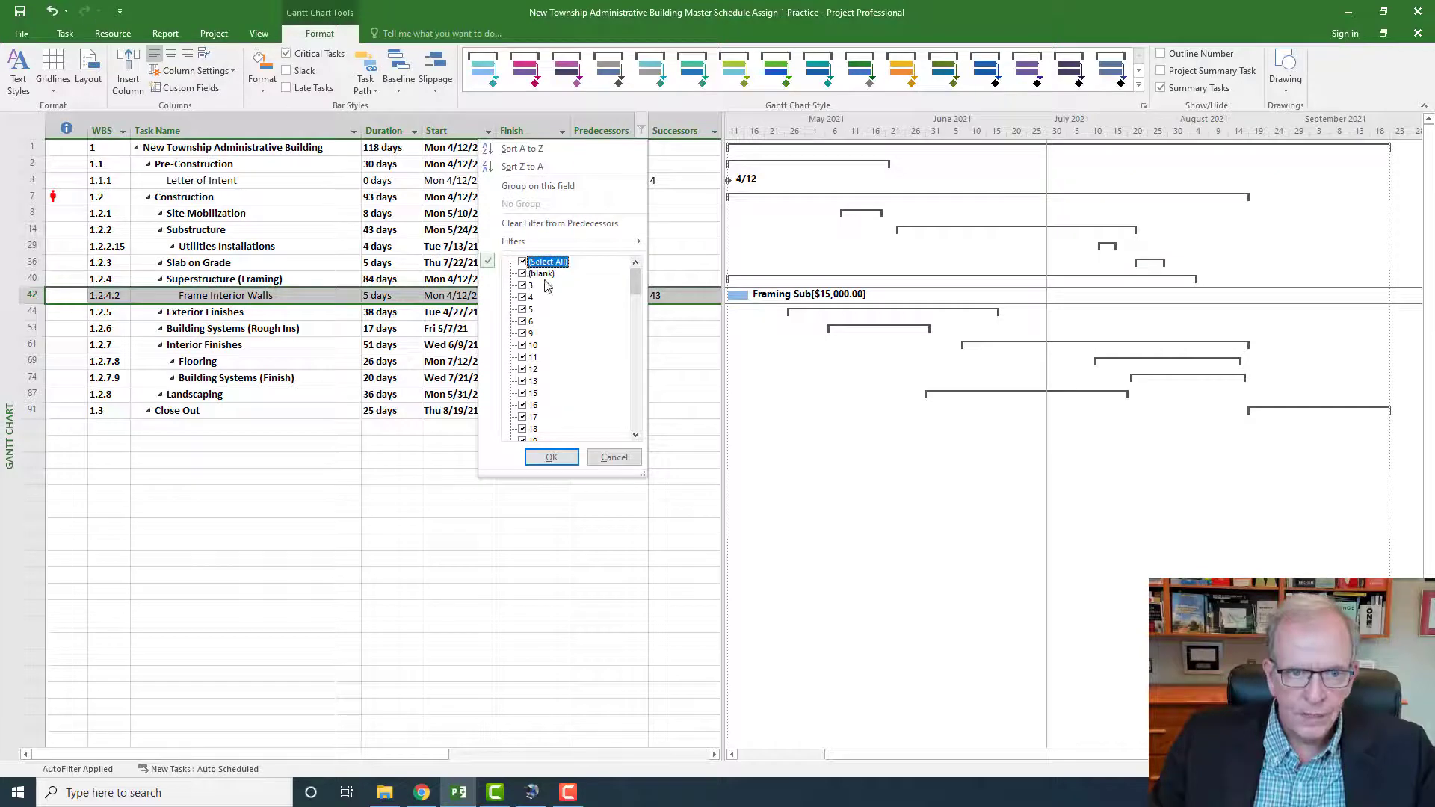
{"action": "left_click", "coordinate": [551, 456]}
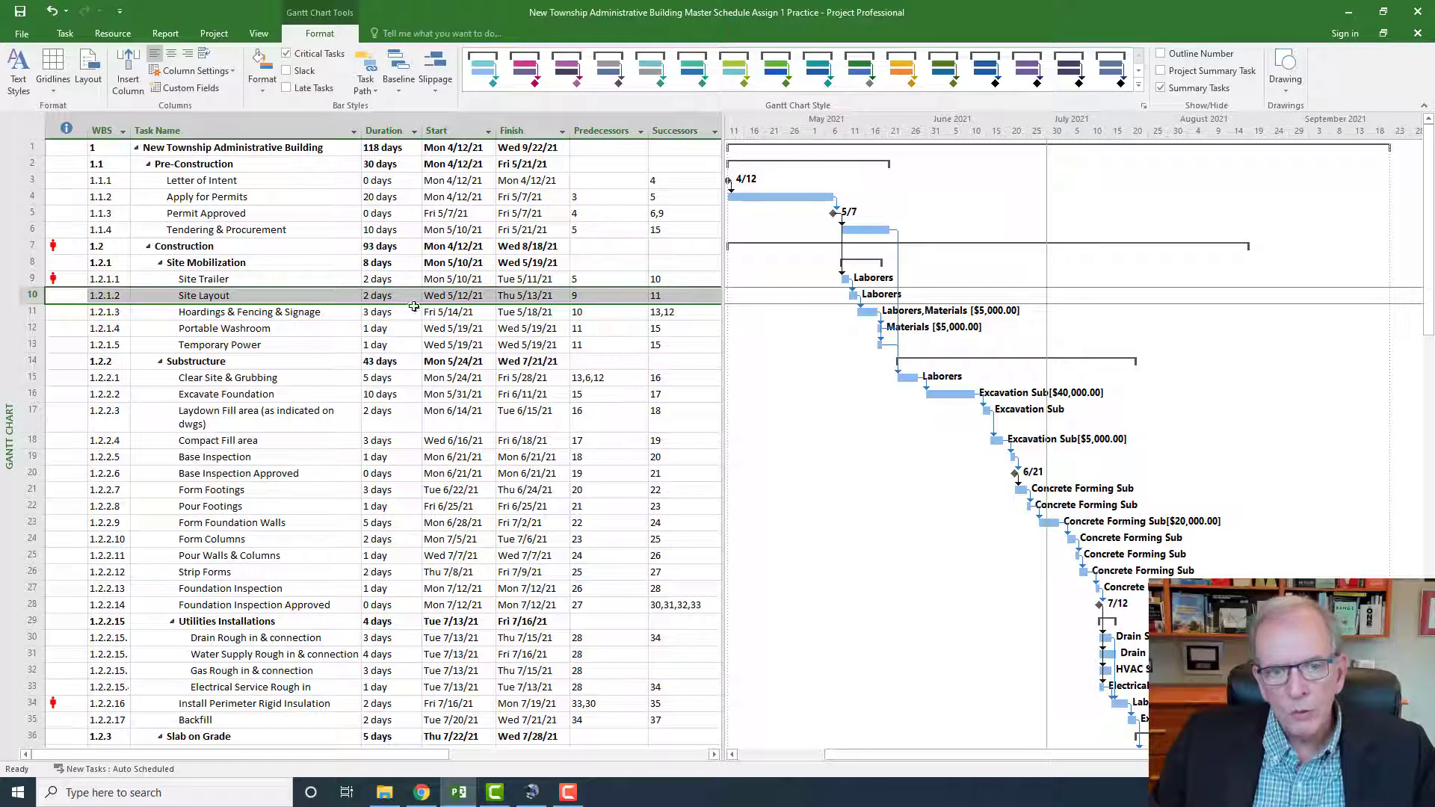
Step: Switch to the Network Diagram view and survey its task boxes for missing links
{"action": "right_click", "coordinate": [7, 234]}
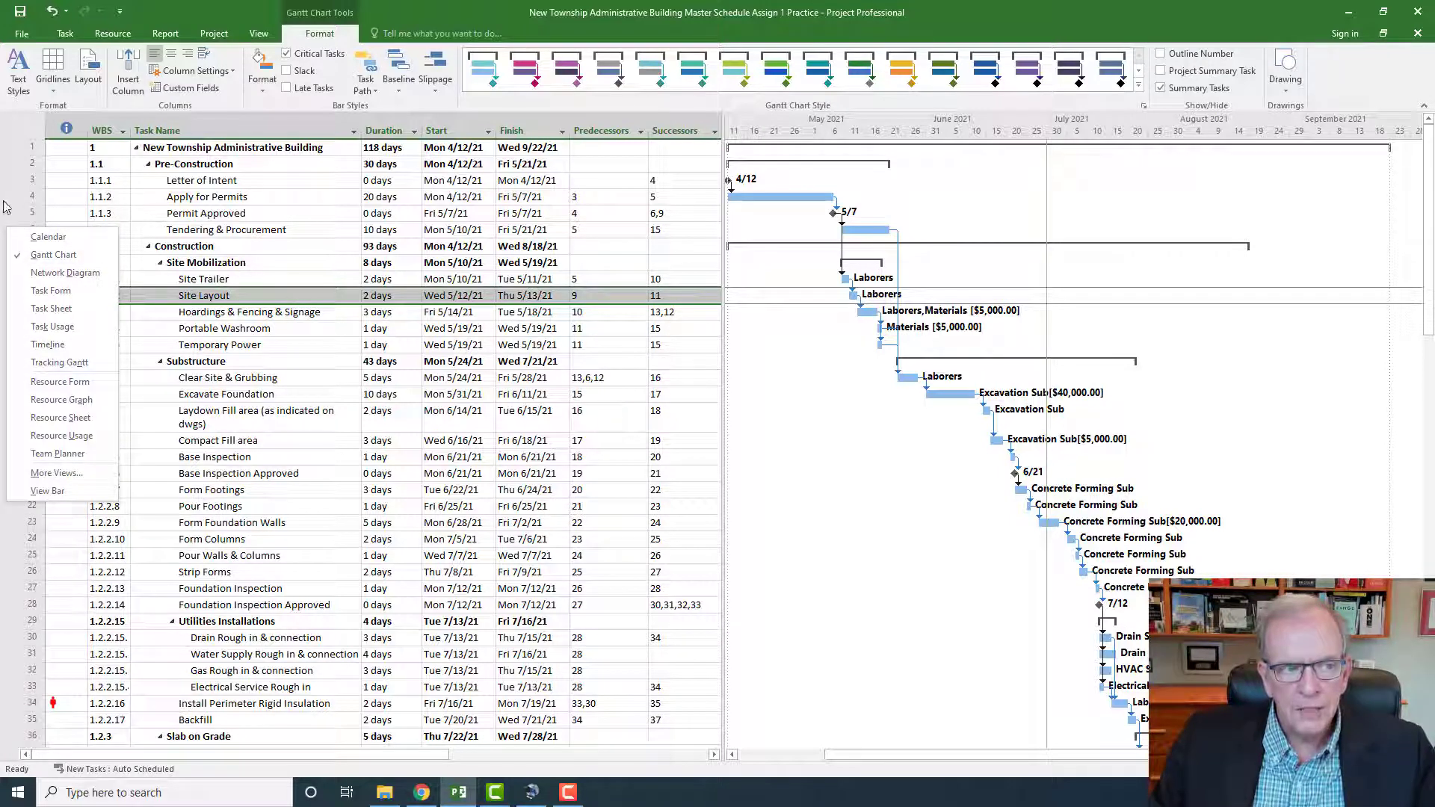
{"action": "left_click", "coordinate": [60, 273]}
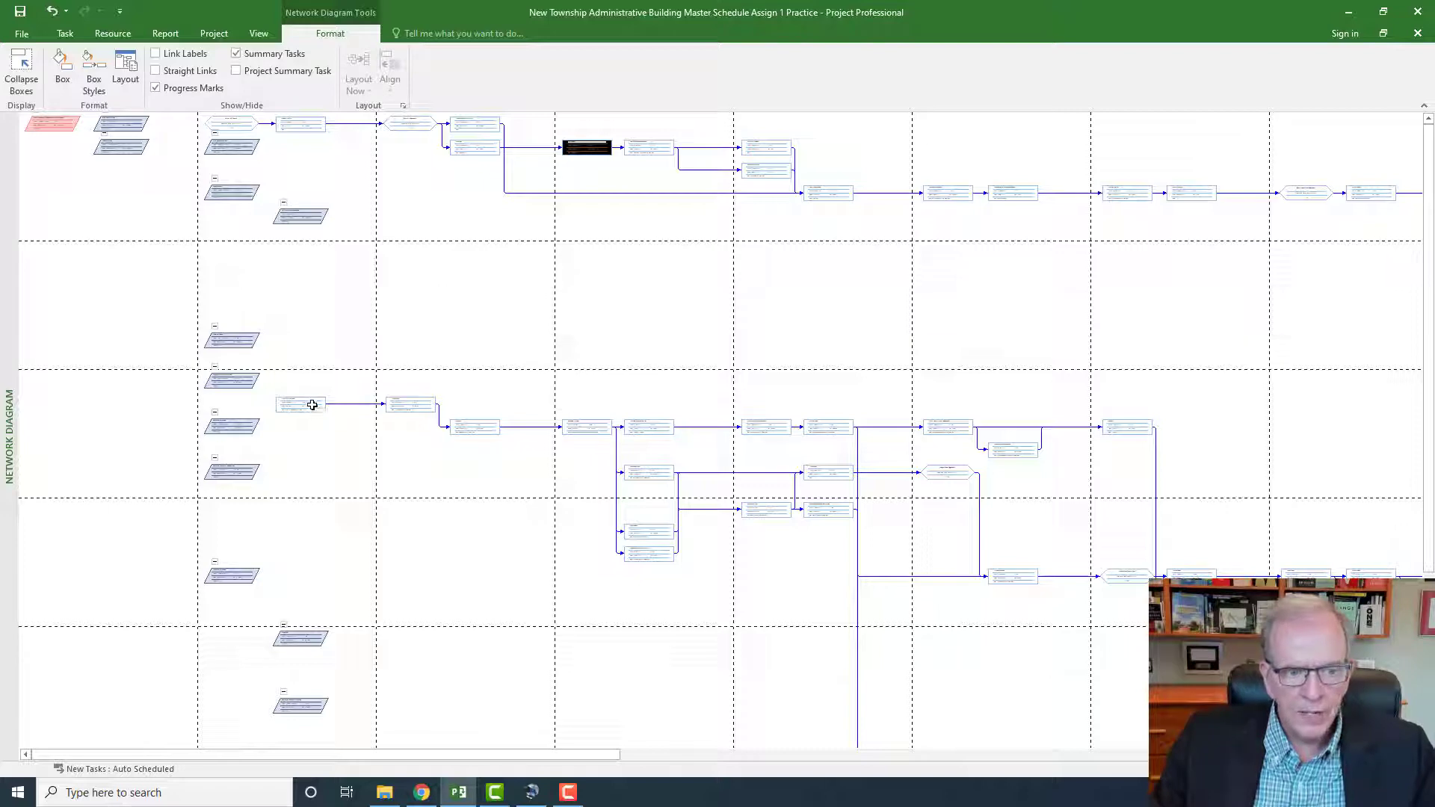
{"action": "mouse_move", "coordinate": [313, 403]}
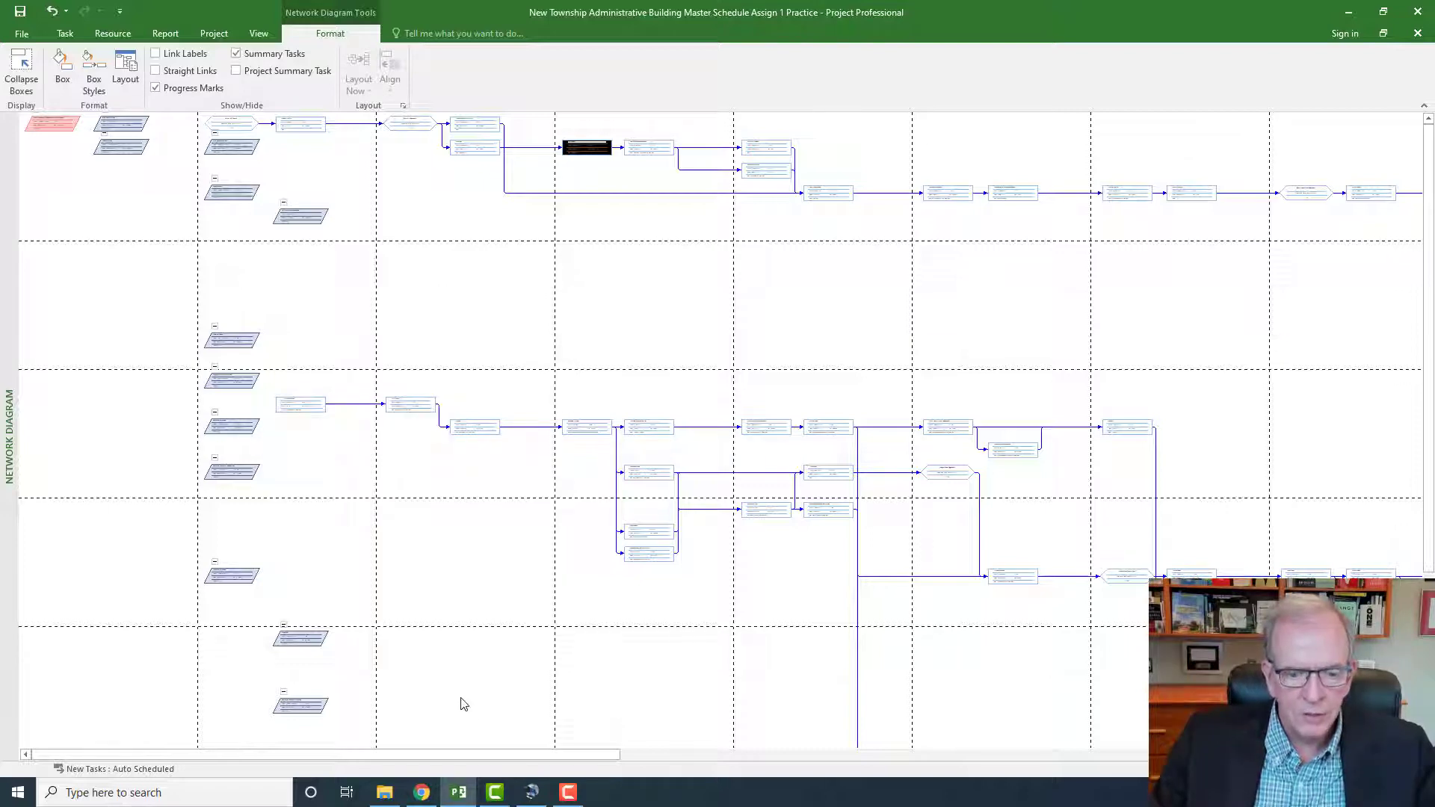
{"action": "left_click_drag", "start_coordinate": [487, 754], "coordinate": [590, 702]}
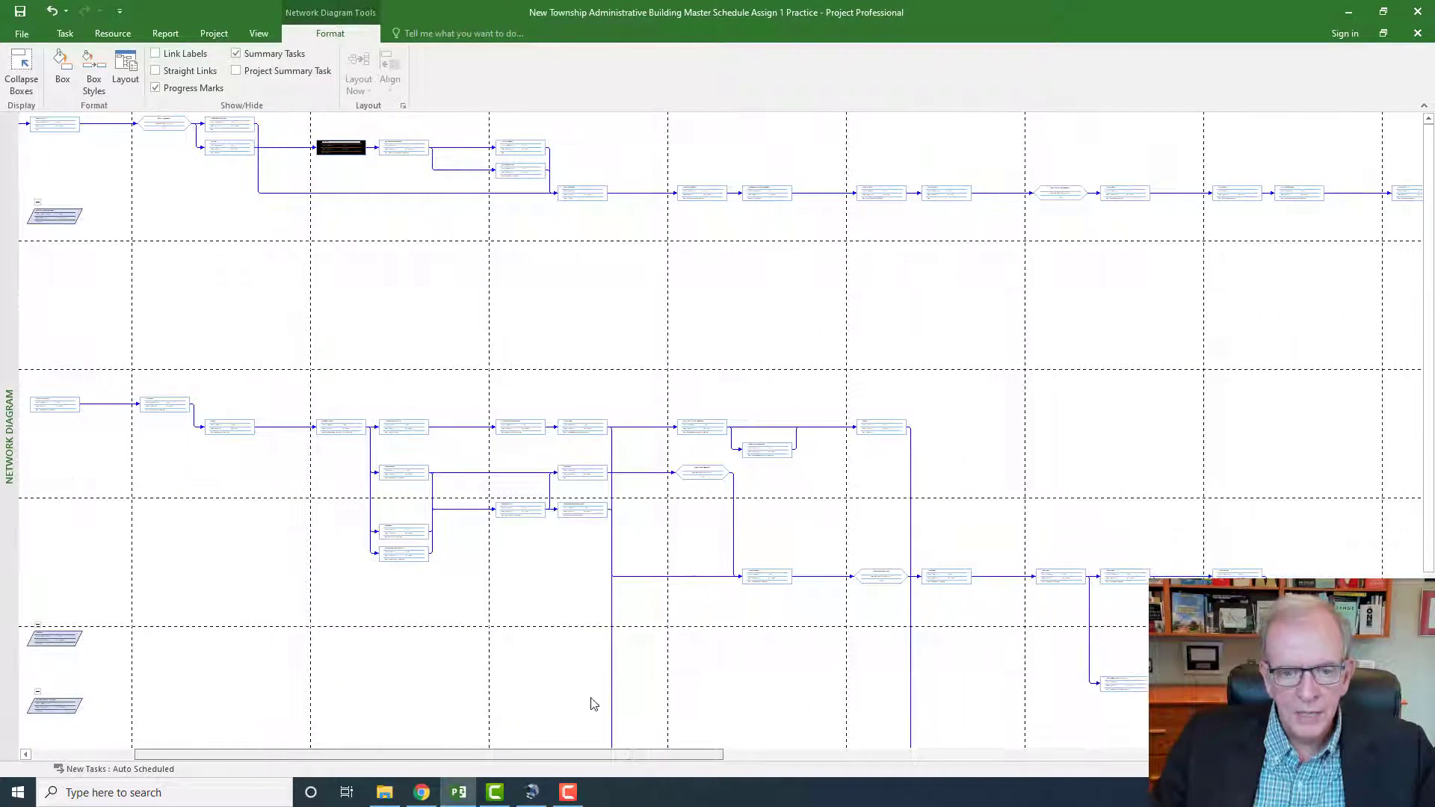
{"action": "scroll", "coordinate": [631, 516], "scroll_direction": "down", "scroll_amount": 5}
{"action": "scroll", "coordinate": [632, 523], "scroll_direction": "down", "scroll_amount": 2}
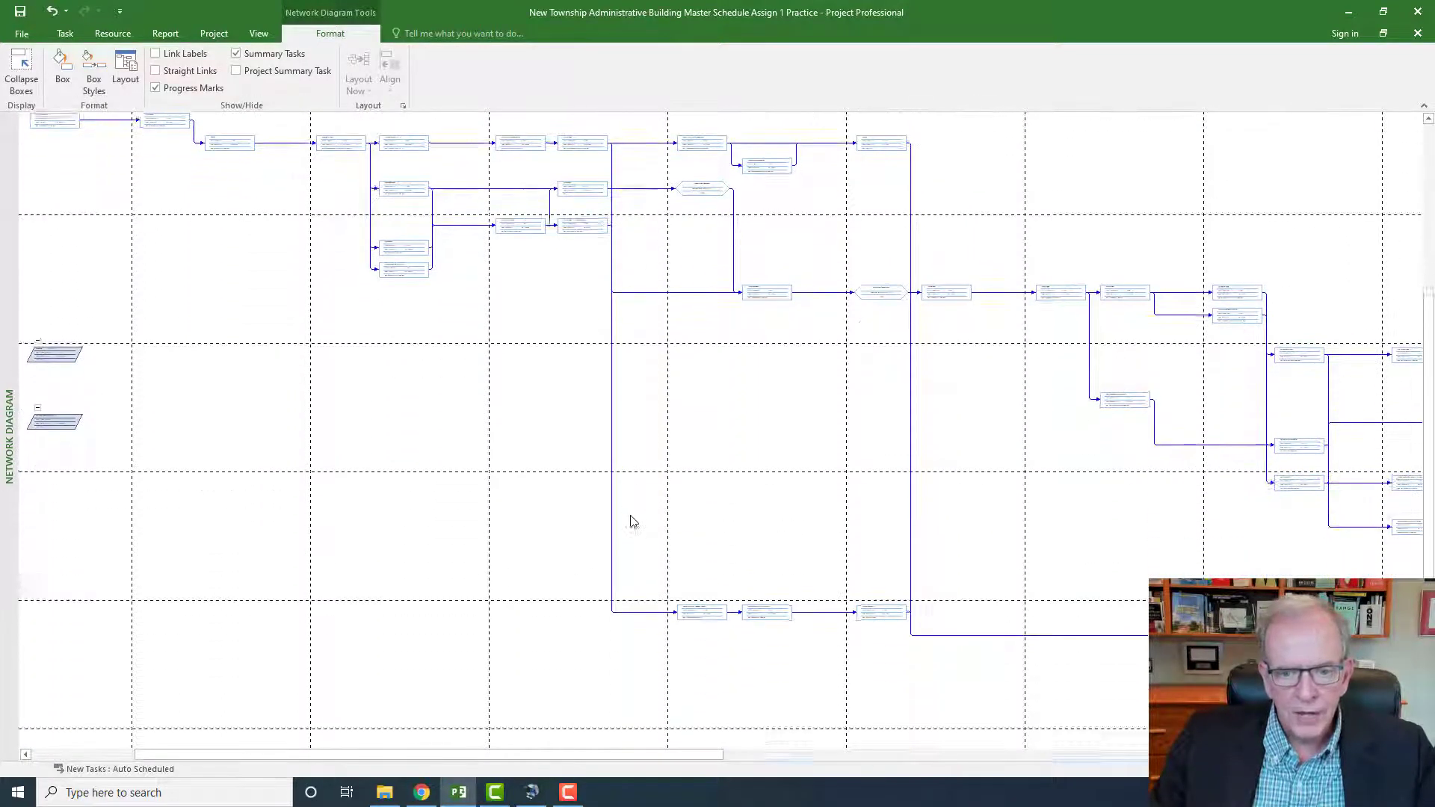
{"action": "left_click_drag", "start_coordinate": [630, 755], "coordinate": [916, 727]}
Step: Expand the network diagram outline to all subtasks
{"action": "left_click", "coordinate": [259, 33]}
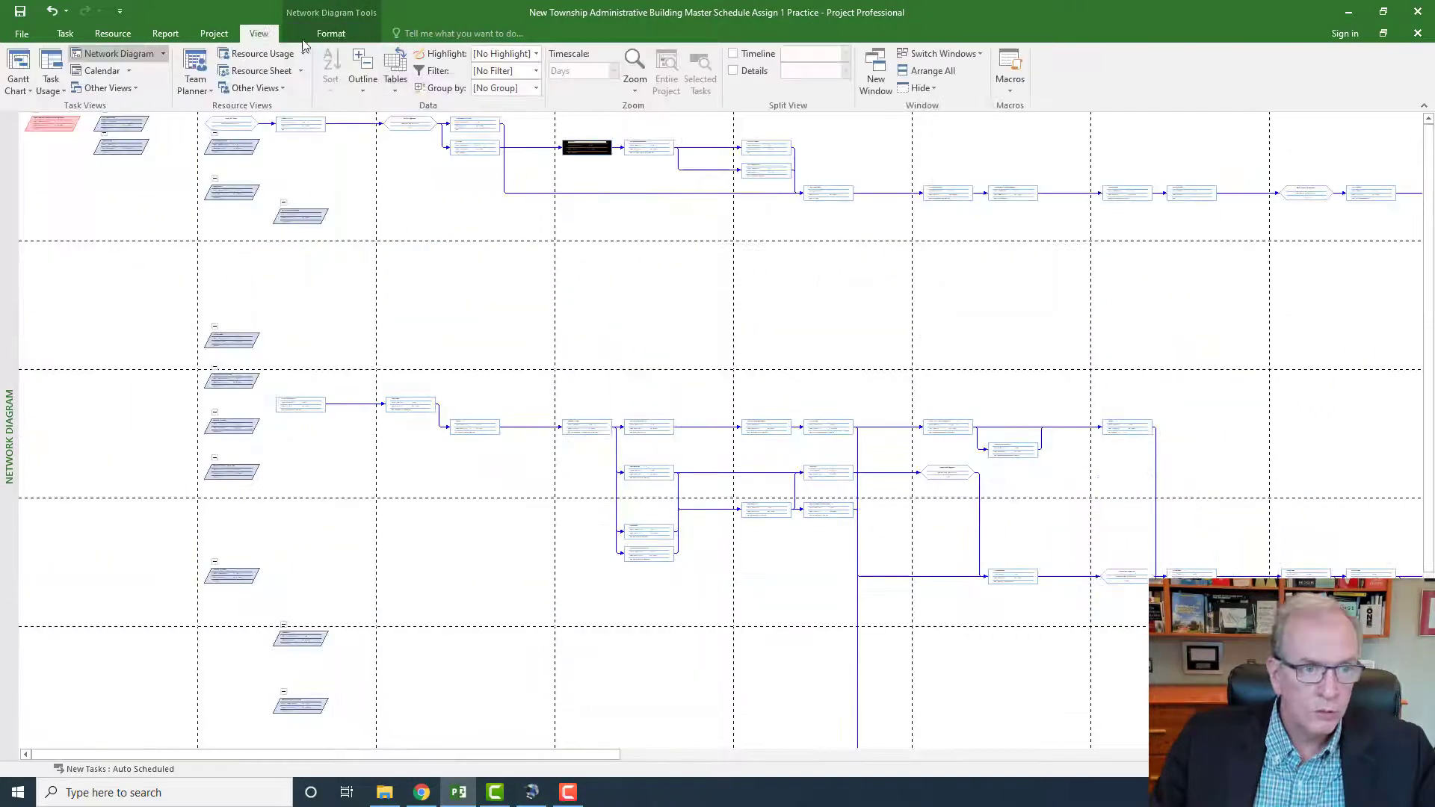
{"action": "left_click", "coordinate": [367, 94]}
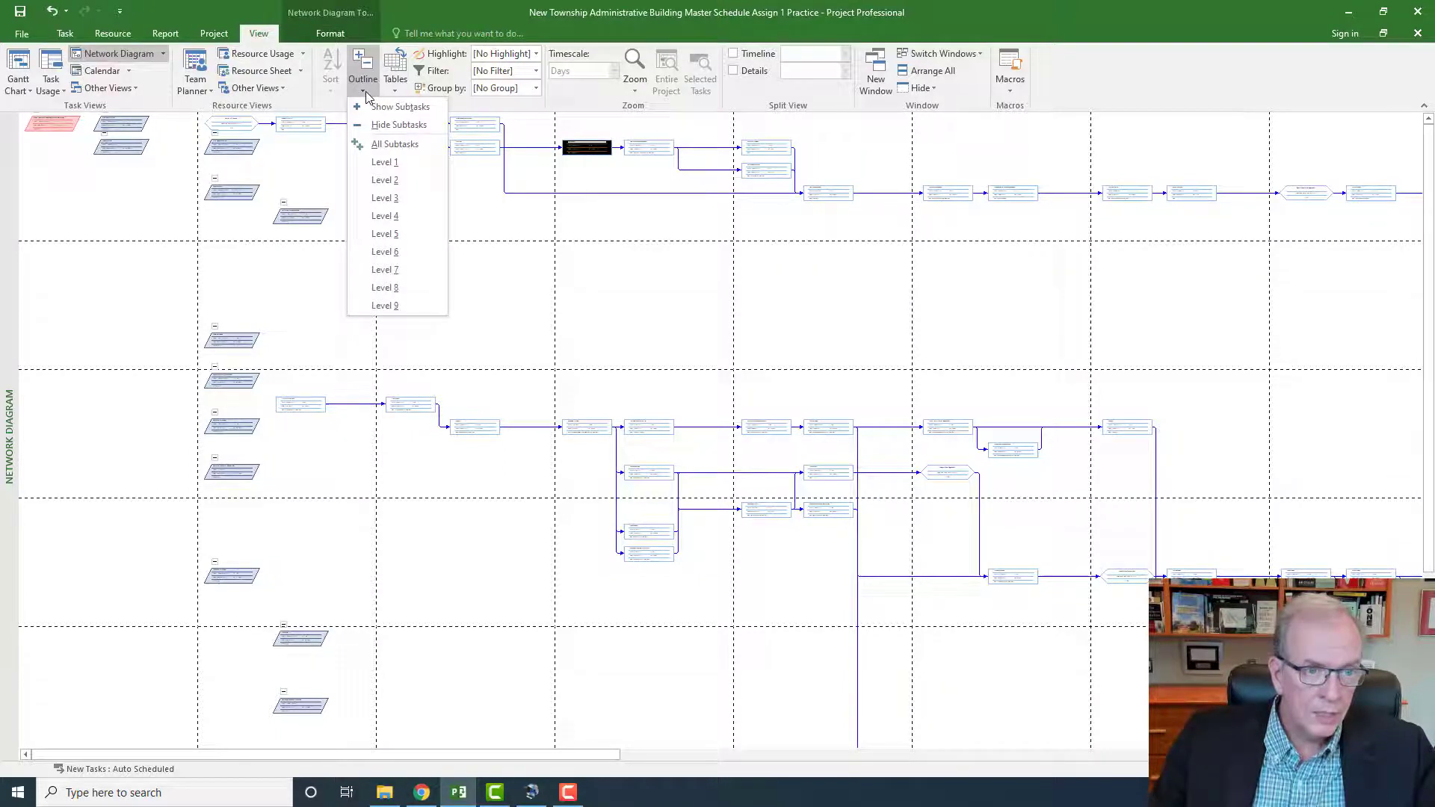
{"action": "left_click", "coordinate": [367, 145]}
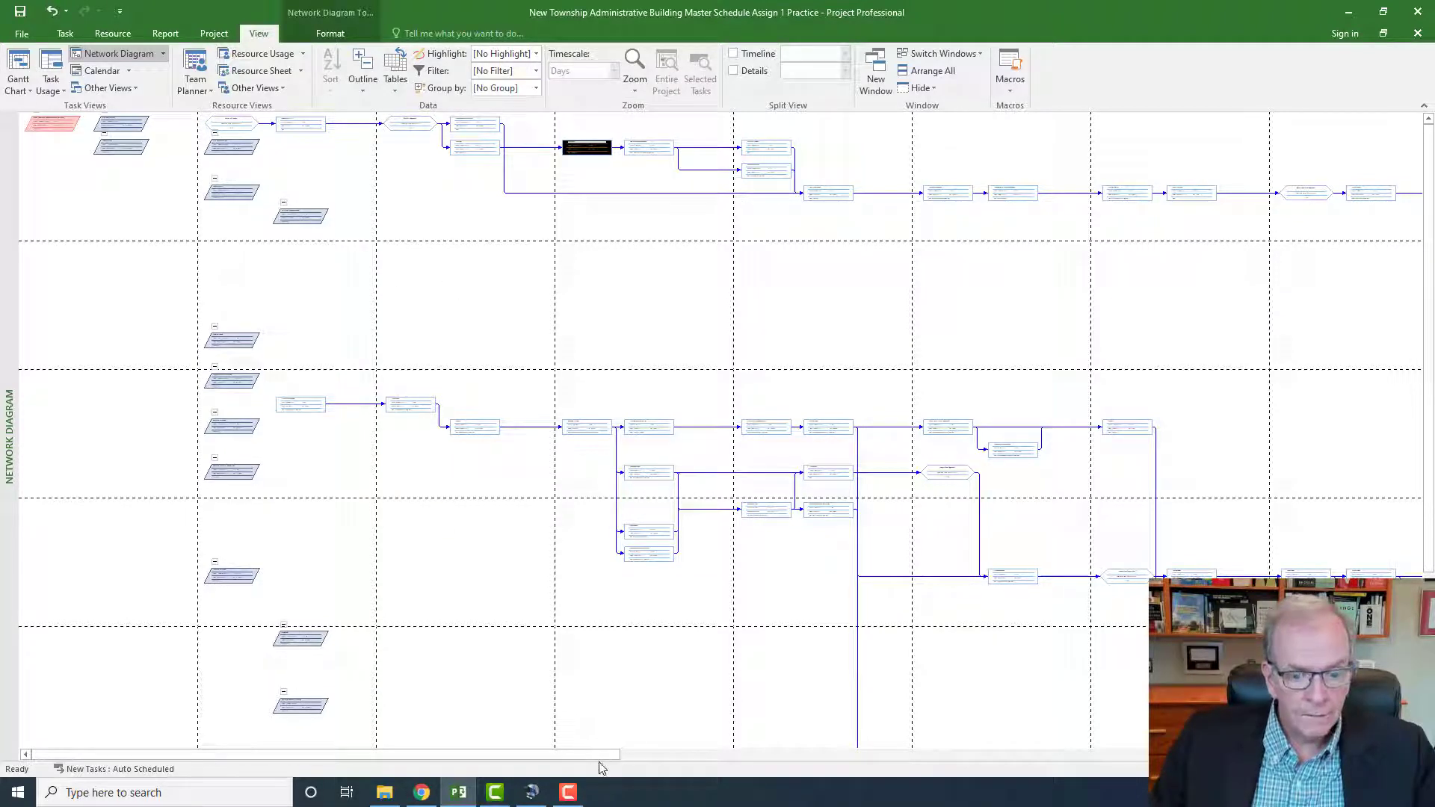
Step: Examine the network diagram's four parallel utilities rough-in boxes for missing successor links at a larger zoom
{"action": "left_click_drag", "start_coordinate": [598, 755], "coordinate": [1073, 718]}
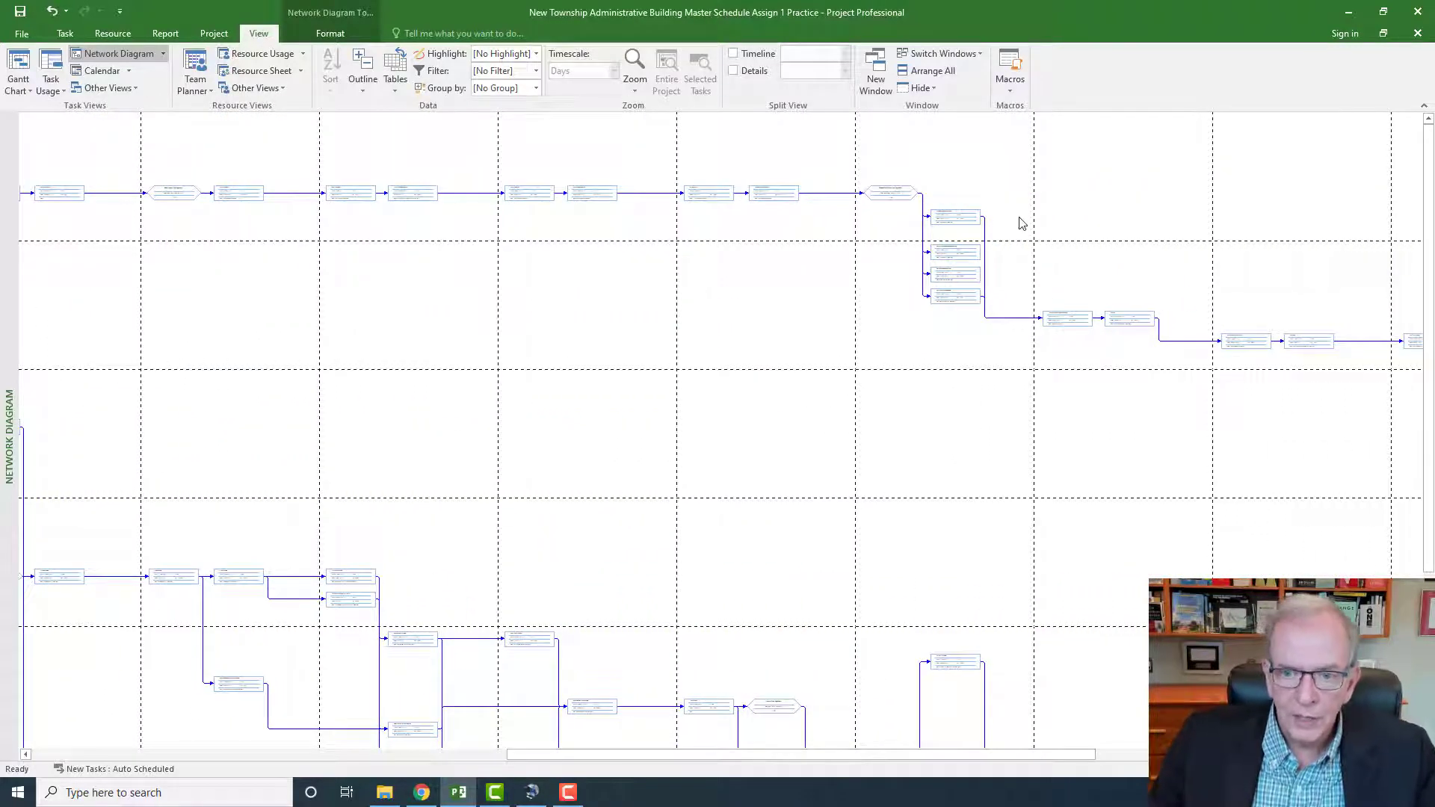
{"action": "left_click_drag", "start_coordinate": [929, 755], "coordinate": [1039, 718]}
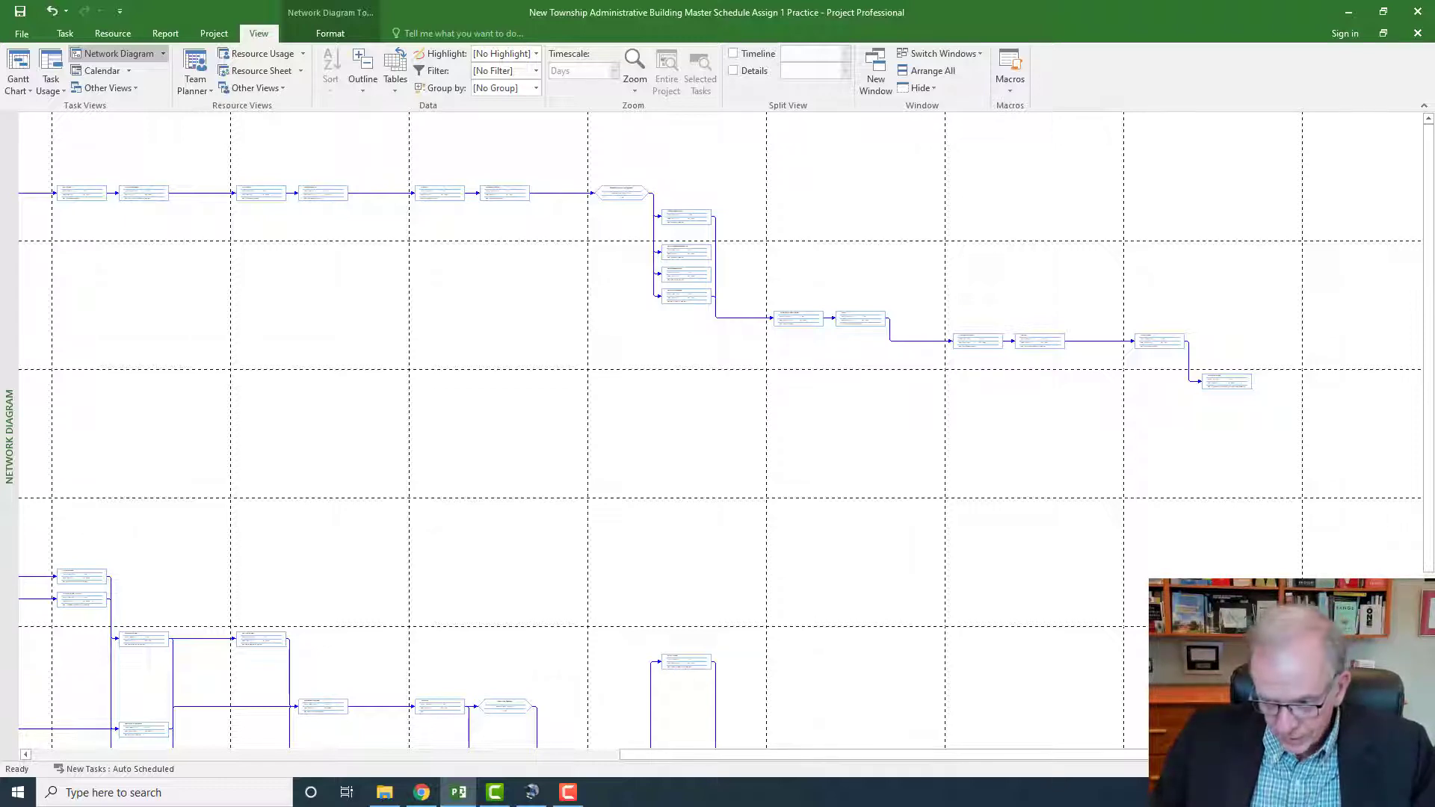
{"action": "key", "text": "ctrl+slash"}
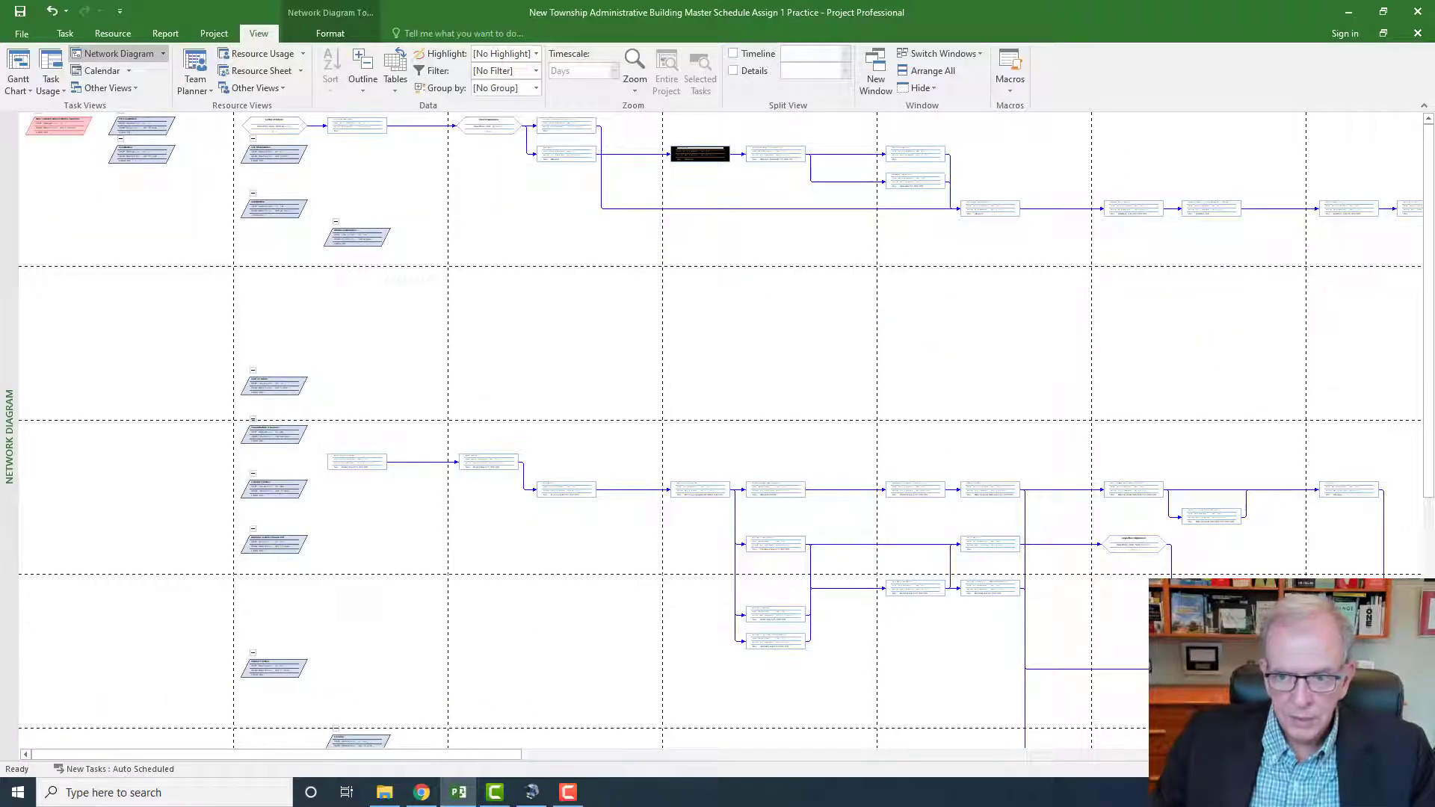
{"action": "key", "text": "ctrl+slash"}
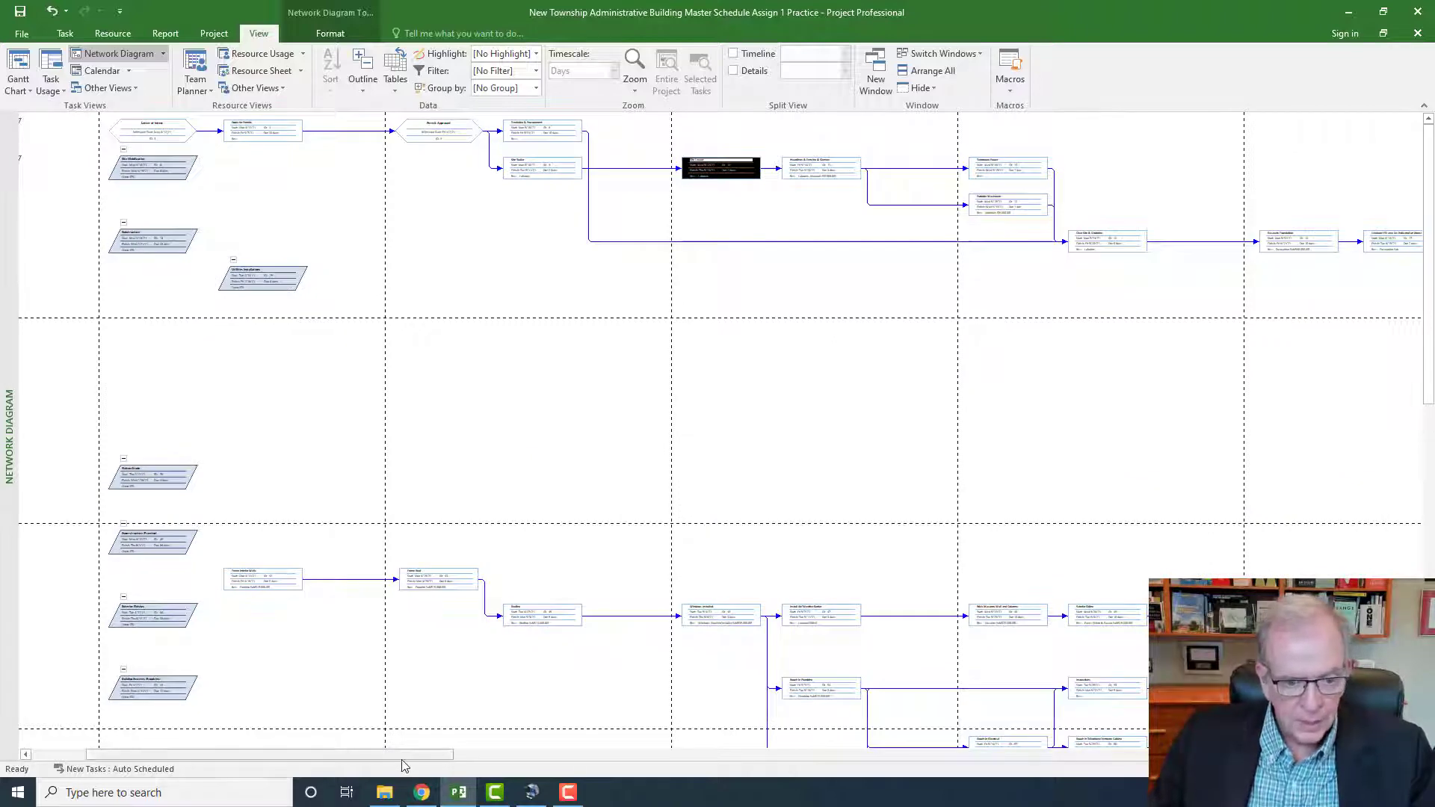
{"action": "left_click_drag", "start_coordinate": [401, 756], "coordinate": [1063, 709]}
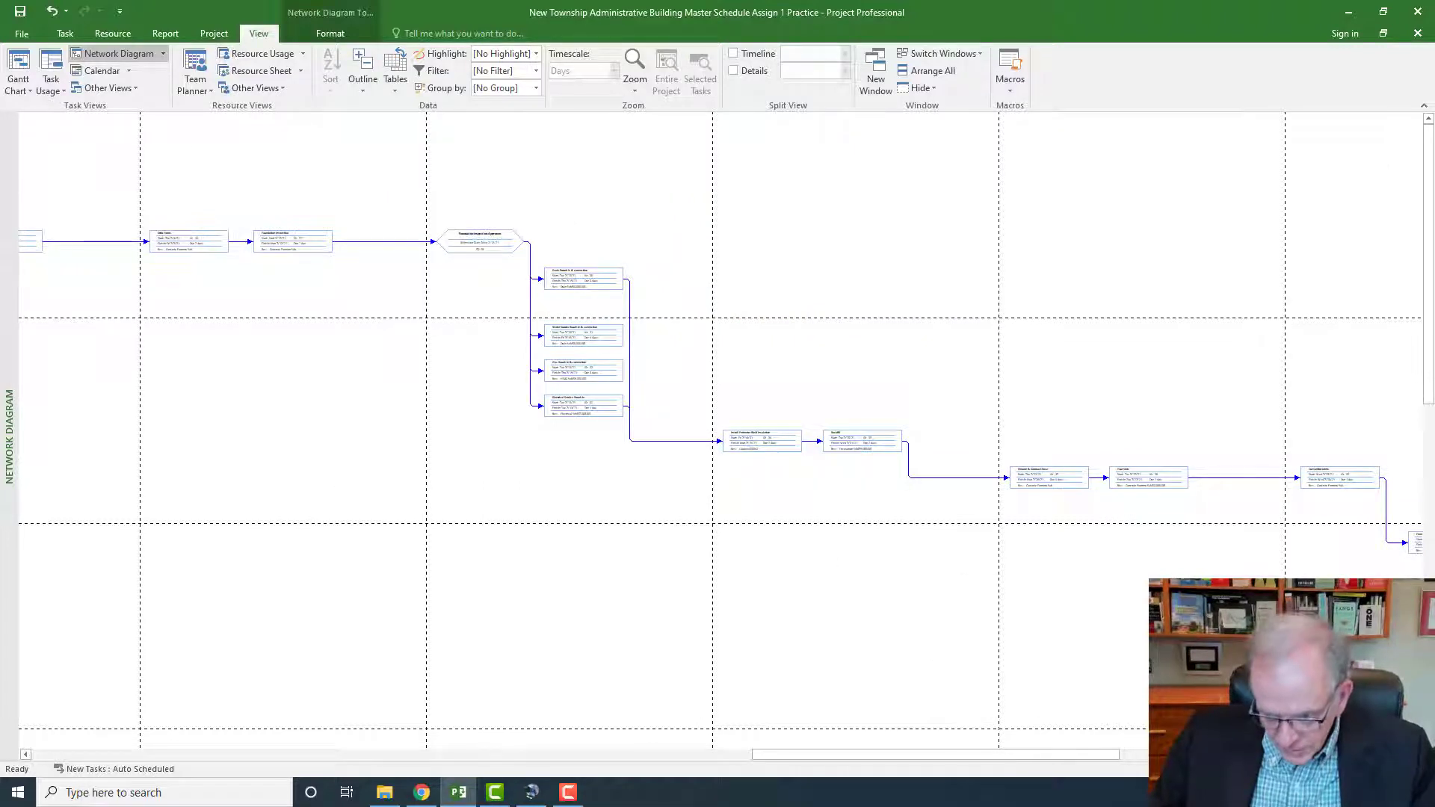
Step: Link the Gas Rough in & connection box to Install Perimeter Rigid Insulation as its successor in the network diagram
{"action": "key", "text": "ctrl+shift+F5"}
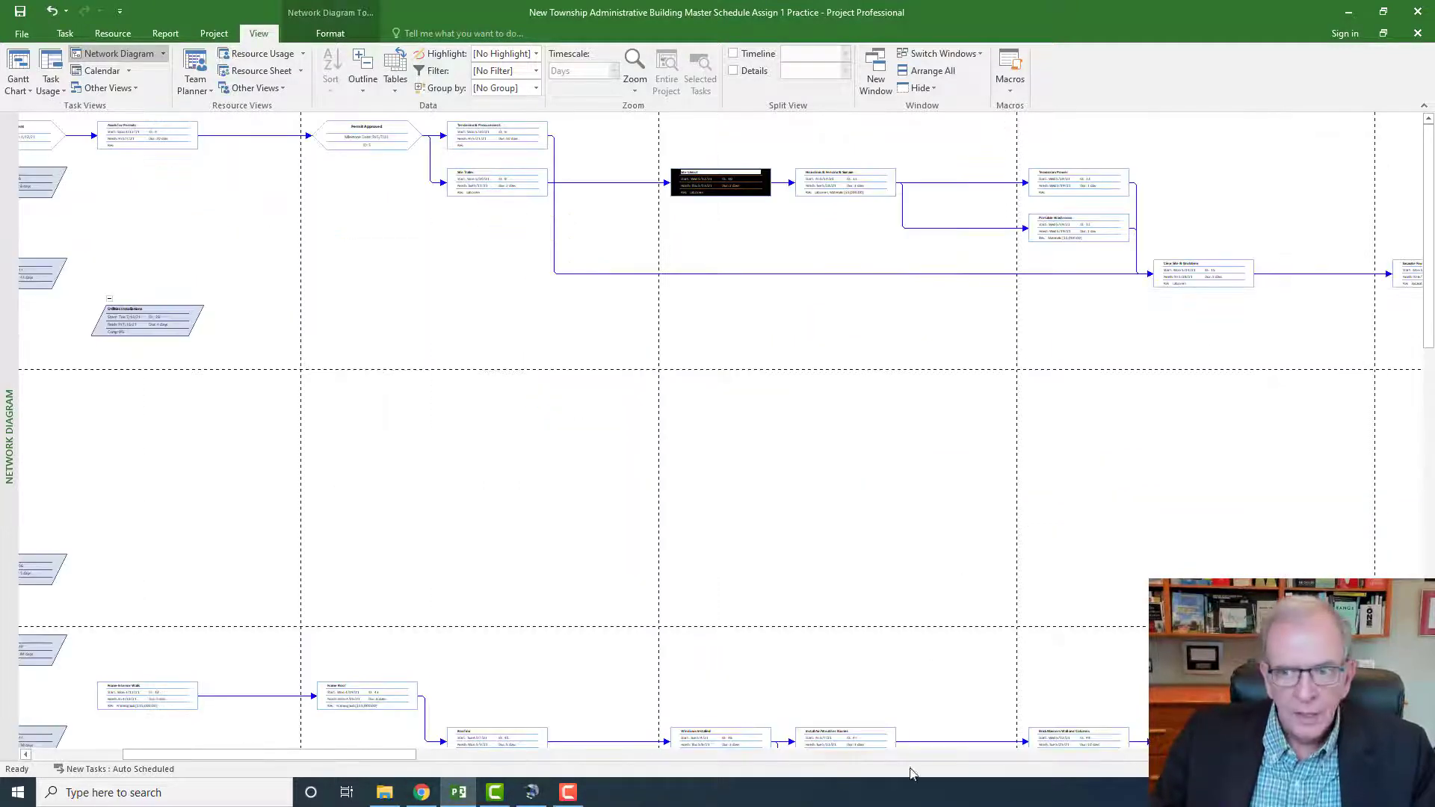
{"action": "left_click_drag", "start_coordinate": [362, 755], "coordinate": [993, 762]}
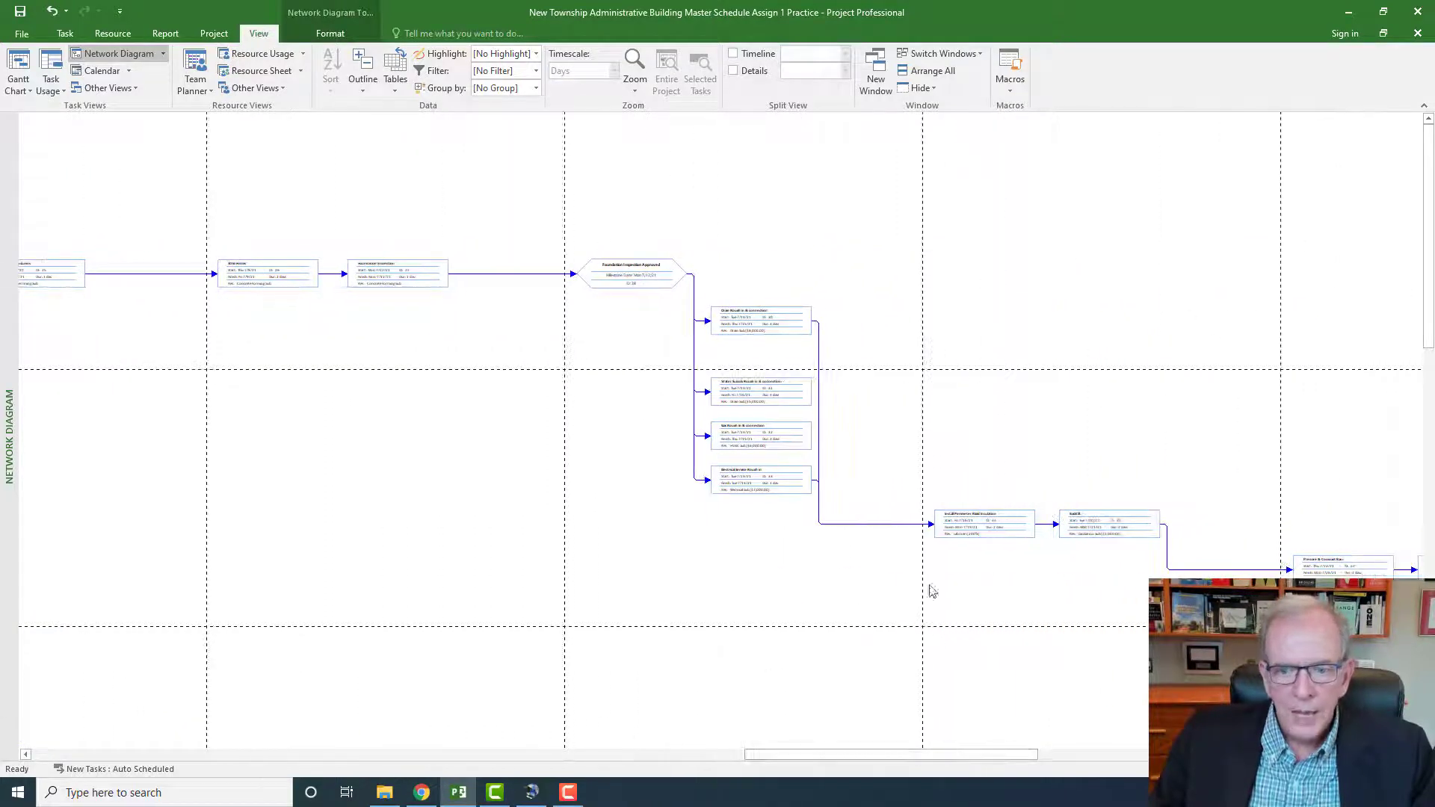
{"action": "mouse_move", "coordinate": [976, 522]}
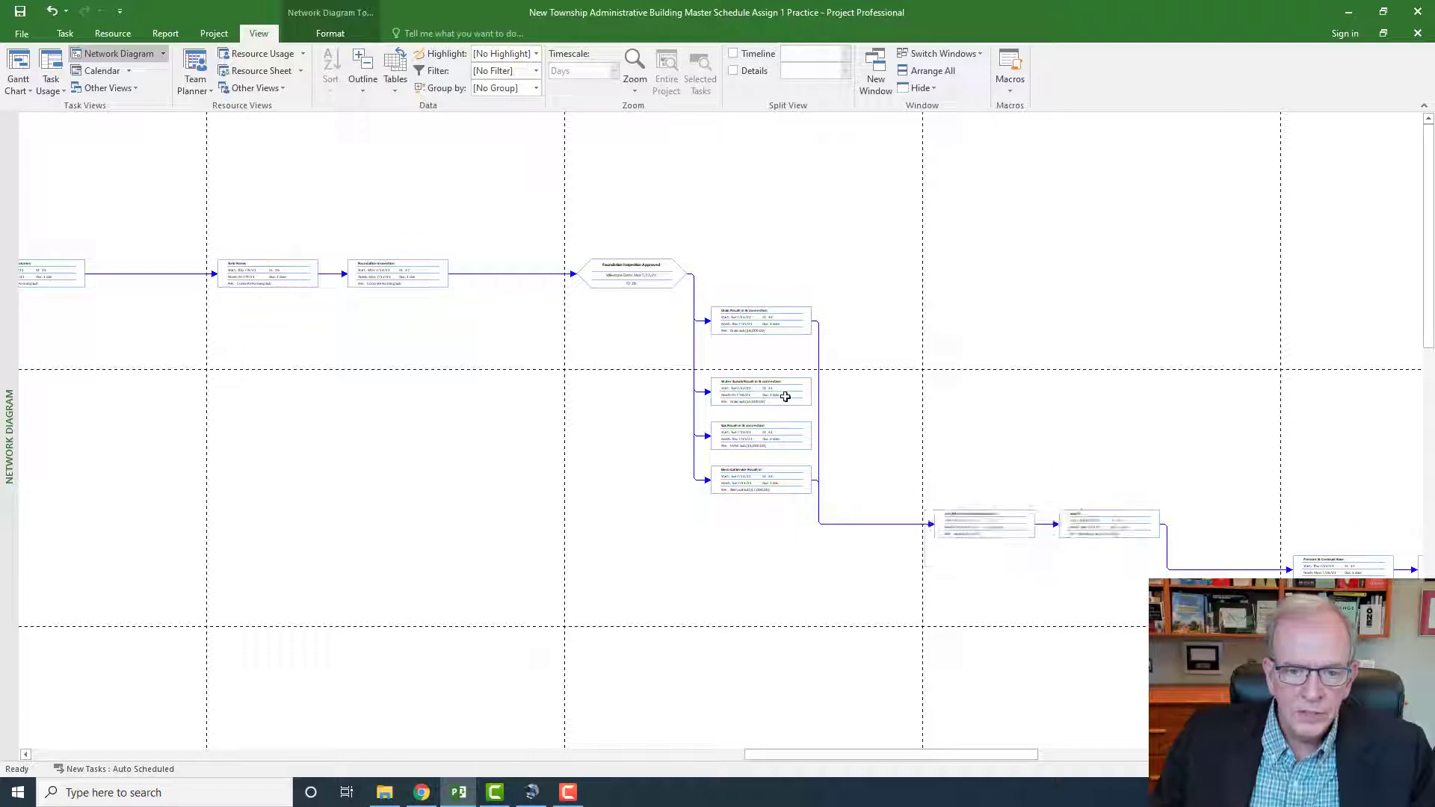
{"action": "mouse_move", "coordinate": [786, 397]}
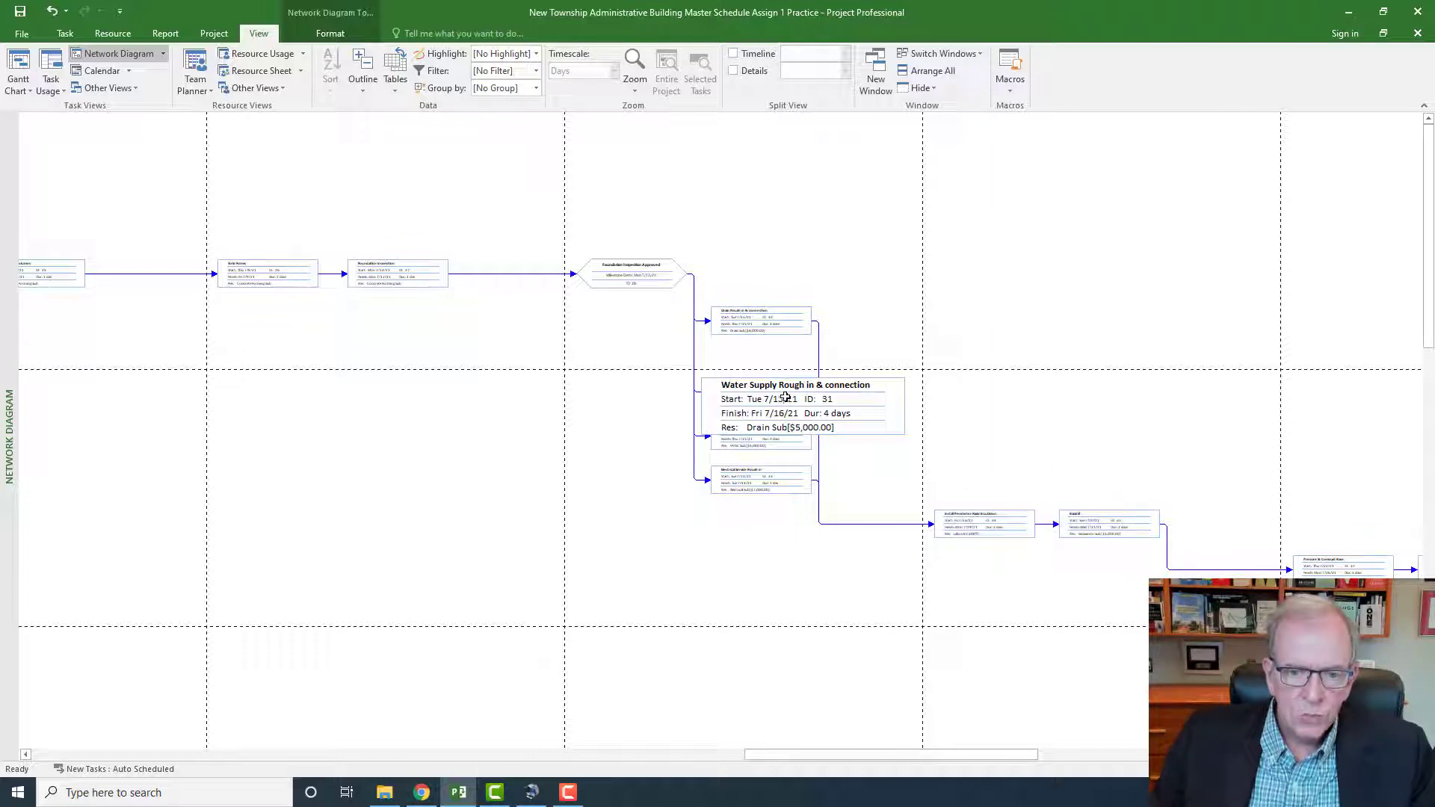
{"action": "mouse_move", "coordinate": [772, 445]}
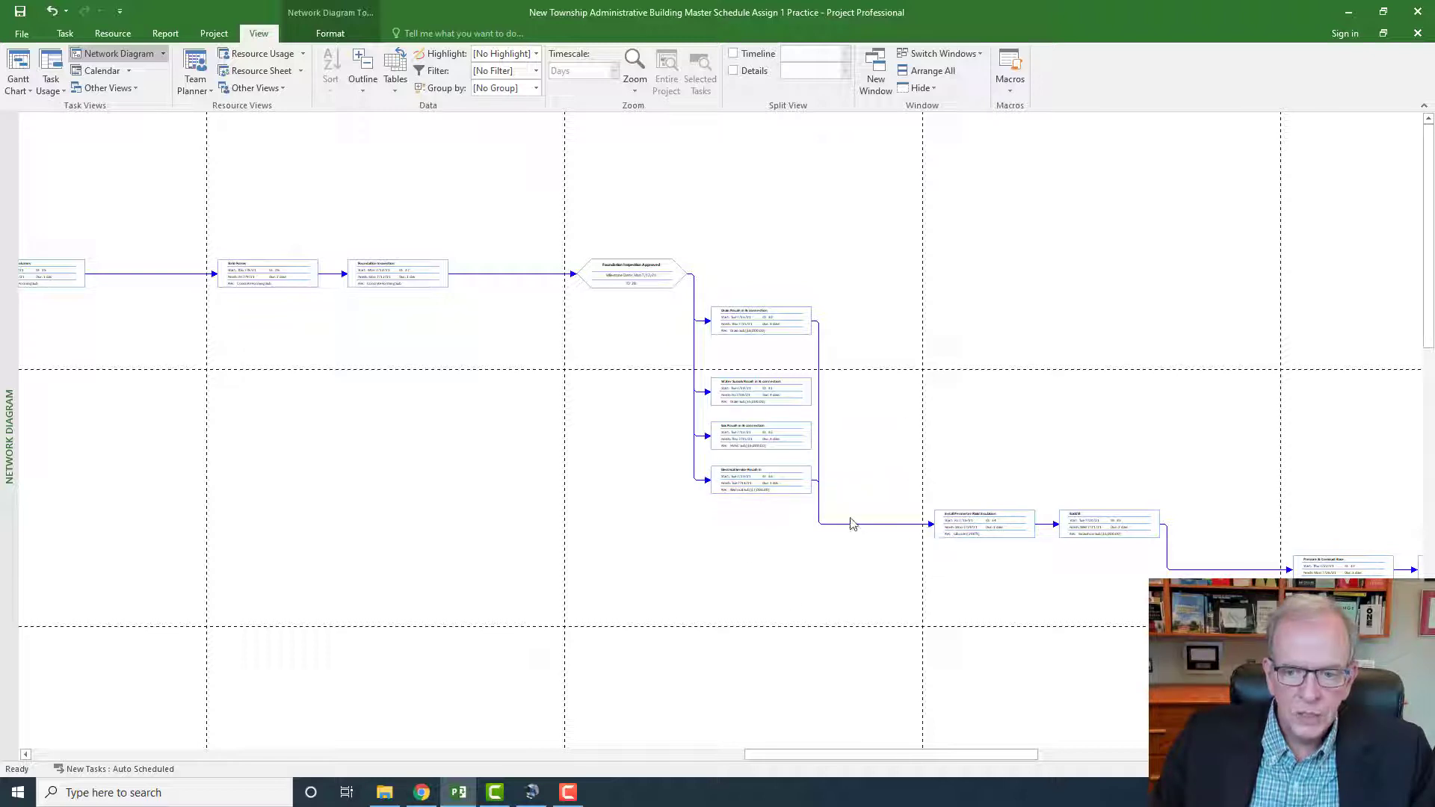
{"action": "left_click_drag", "start_coordinate": [789, 435], "coordinate": [970, 526]}
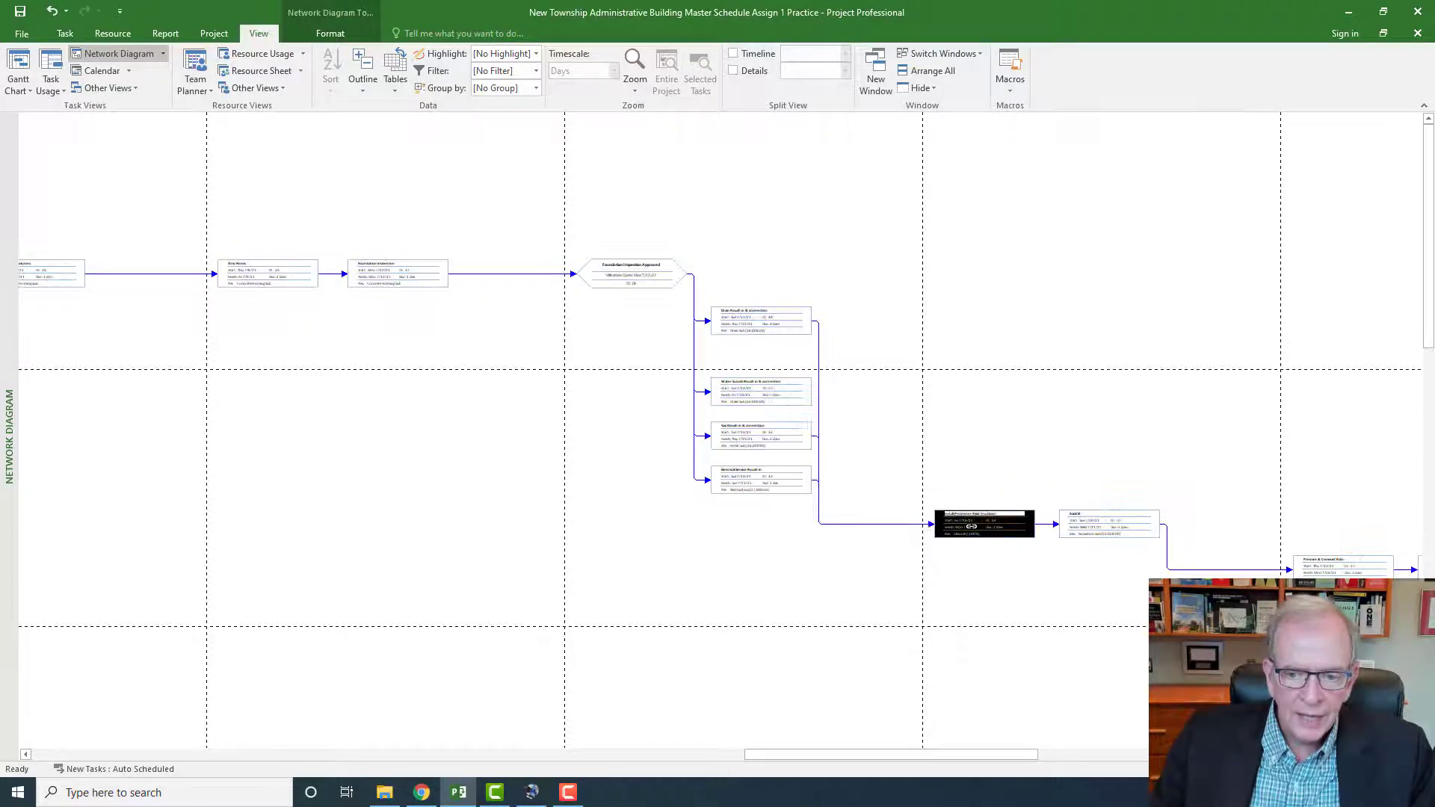
Step: Link the Water Supply Rough in & connection box to Install Perimeter Rigid Insulation as its successor
{"action": "left_click", "coordinate": [789, 392]}
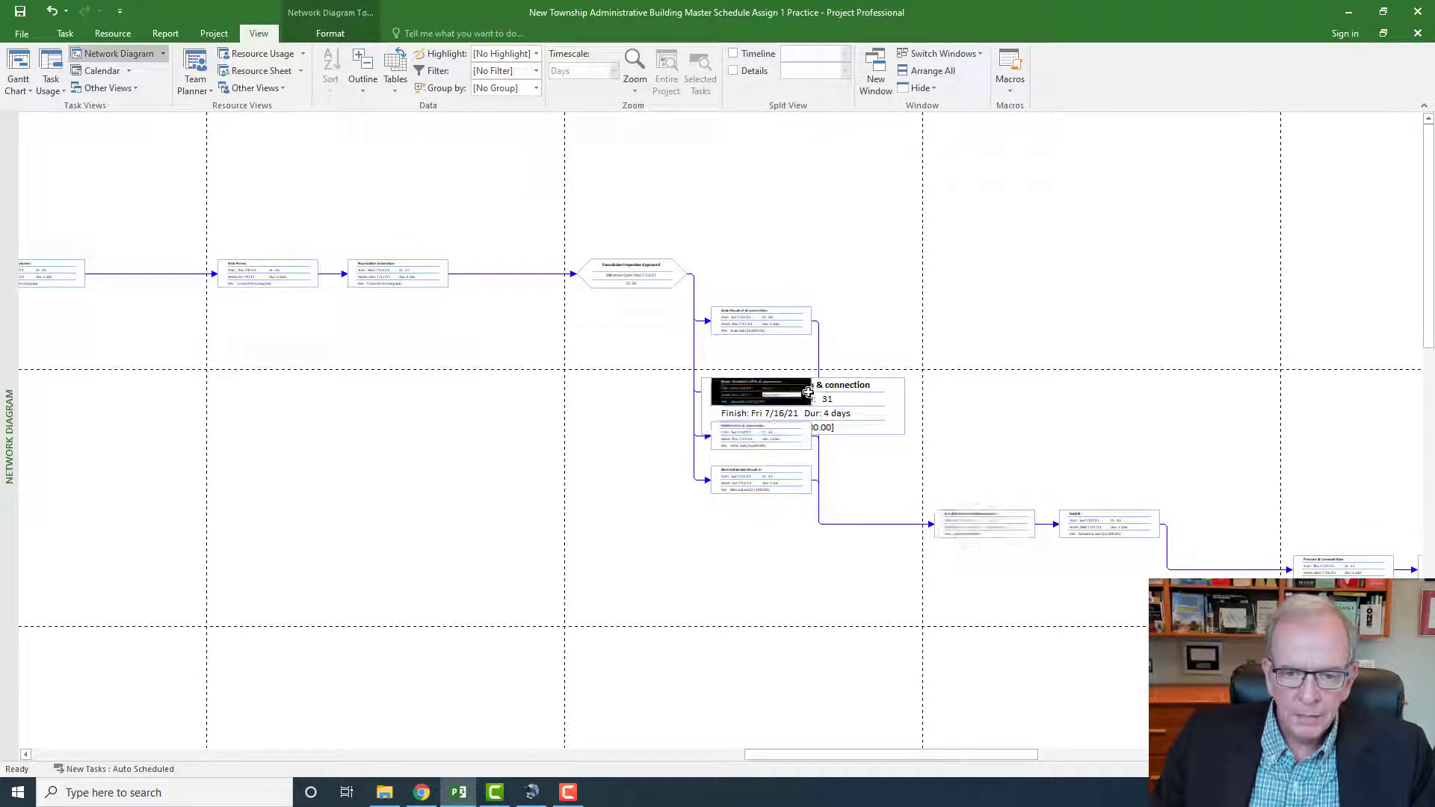
{"action": "left_click_drag", "start_coordinate": [910, 446], "coordinate": [948, 521]}
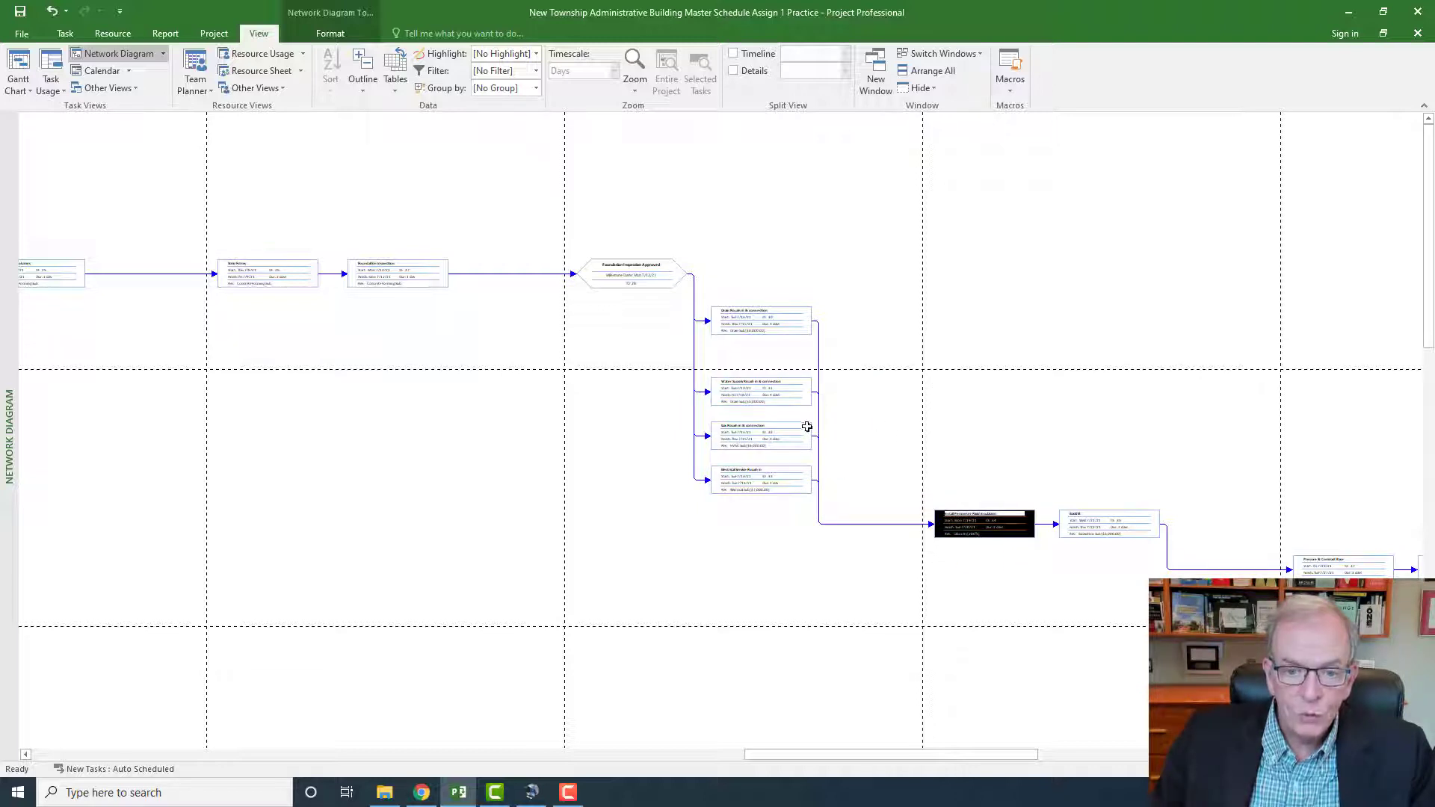
{"action": "mouse_move", "coordinate": [807, 427]}
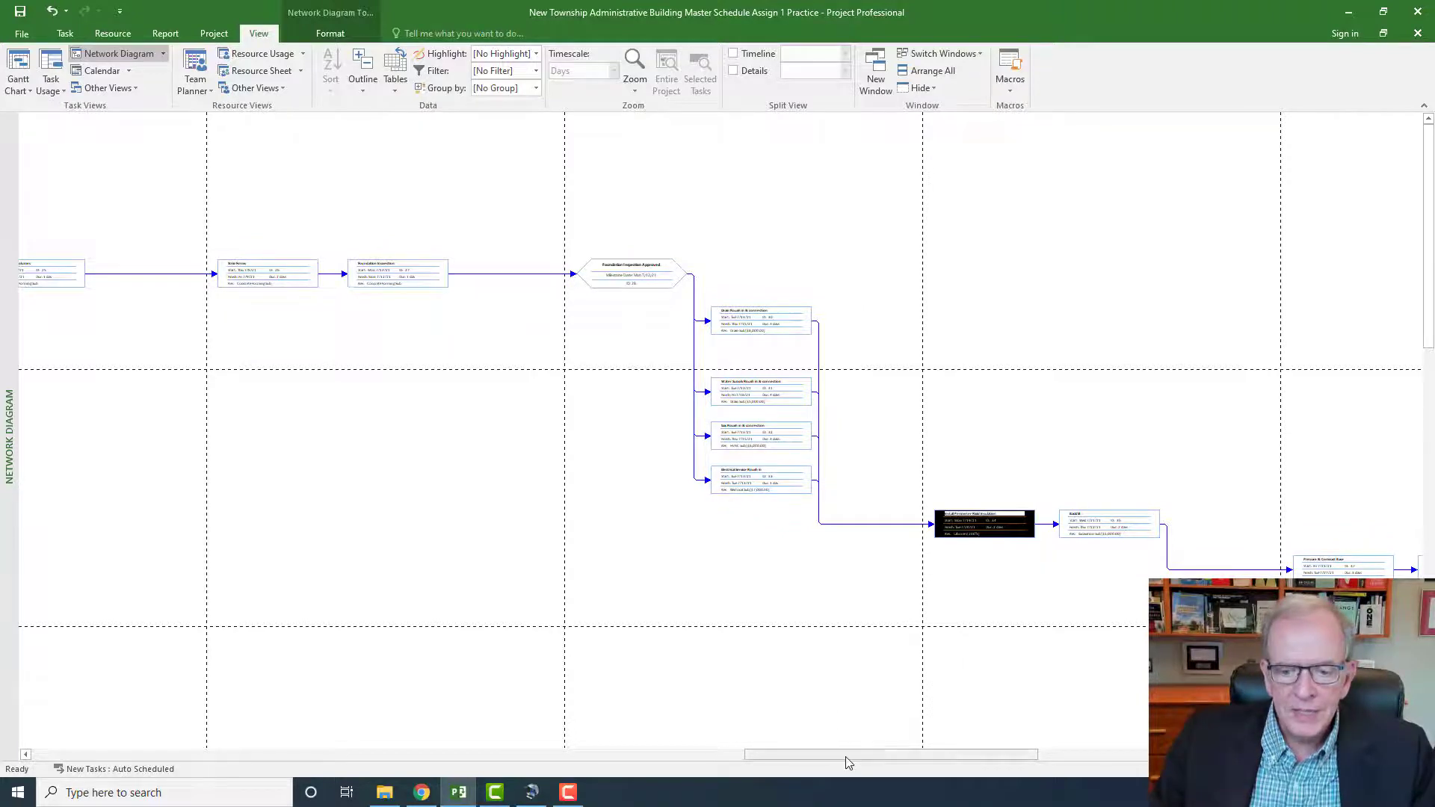
Step: Follow the network chain to its open end and link Frame Exterior Walls to Frame Interior Walls
{"action": "left_click_drag", "start_coordinate": [847, 763], "coordinate": [711, 762]}
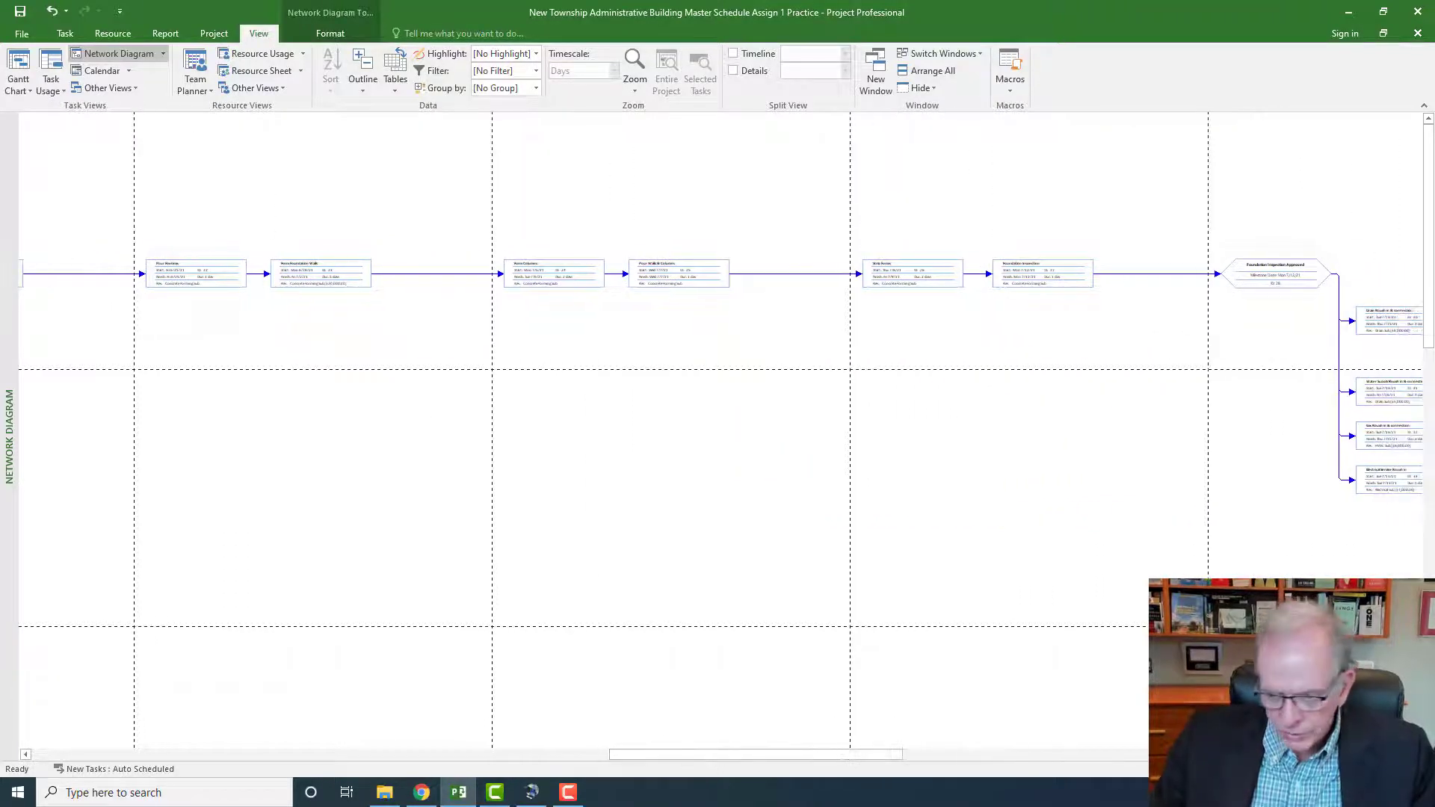
{"action": "scroll", "coordinate": [717, 430], "scroll_direction": "down", "scroll_amount": 3}
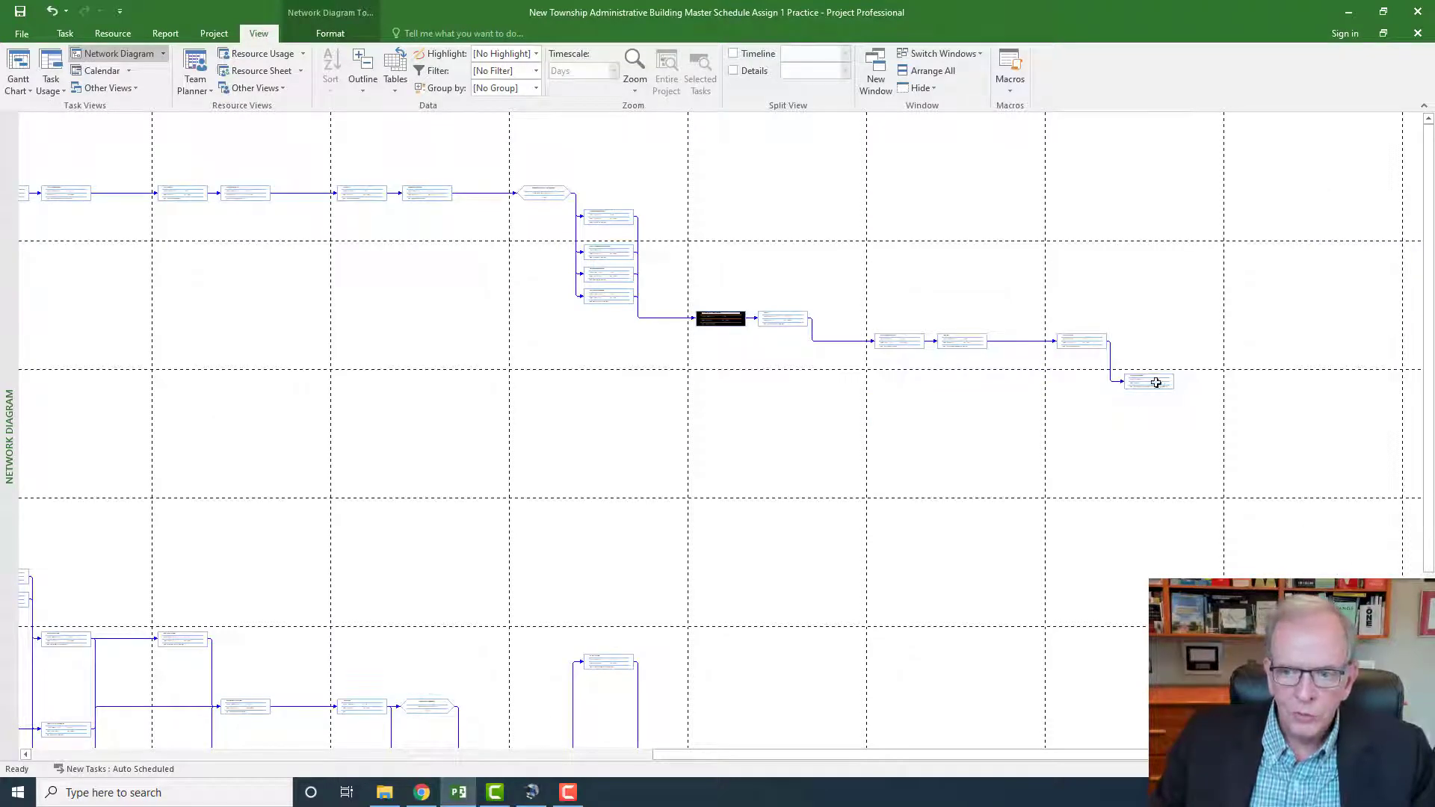
{"action": "left_click_drag", "start_coordinate": [1157, 386], "coordinate": [151, 409]}
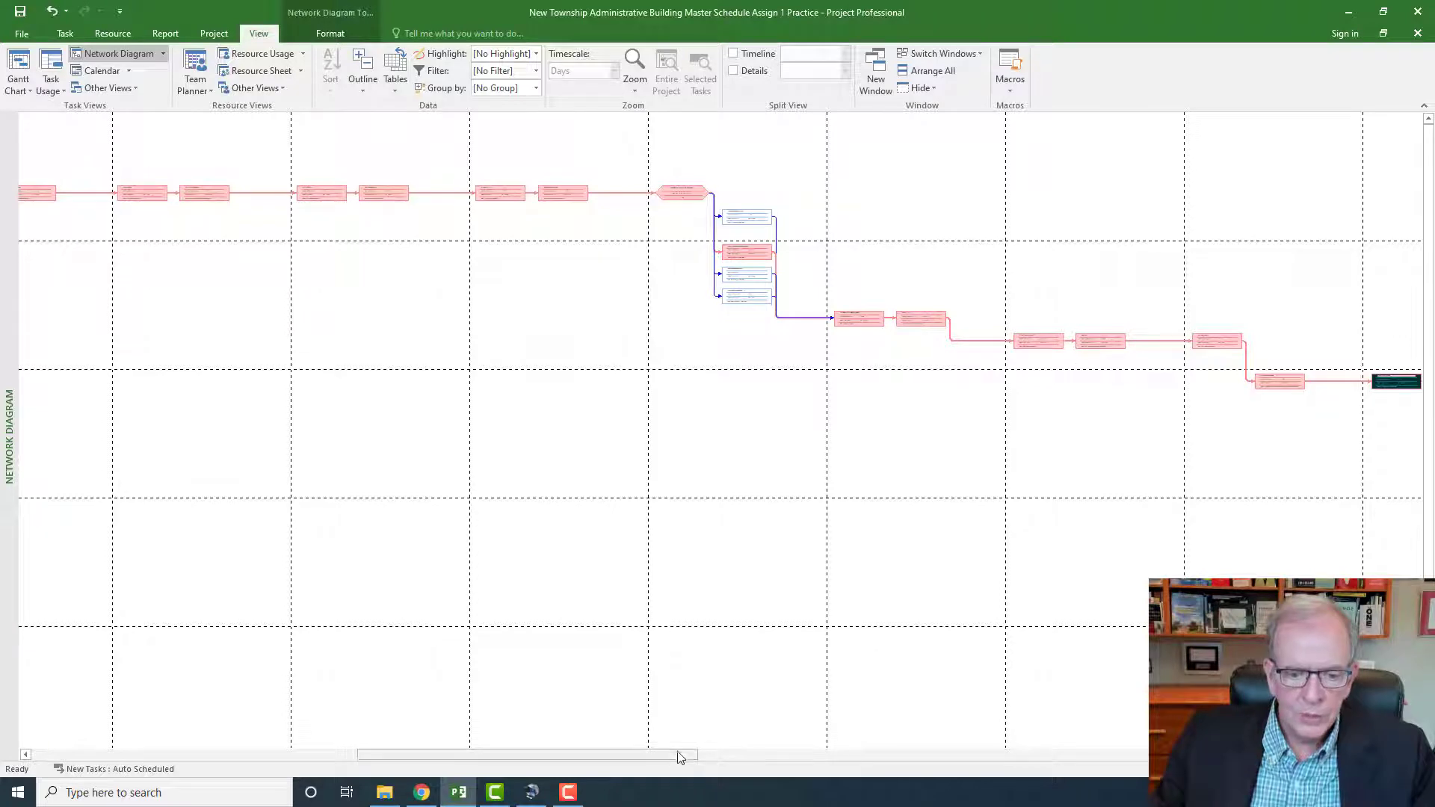
Step: Check the remaining network chain along the red critical path and return to the Gantt Chart view
{"action": "left_click_drag", "start_coordinate": [676, 755], "coordinate": [1078, 731]}
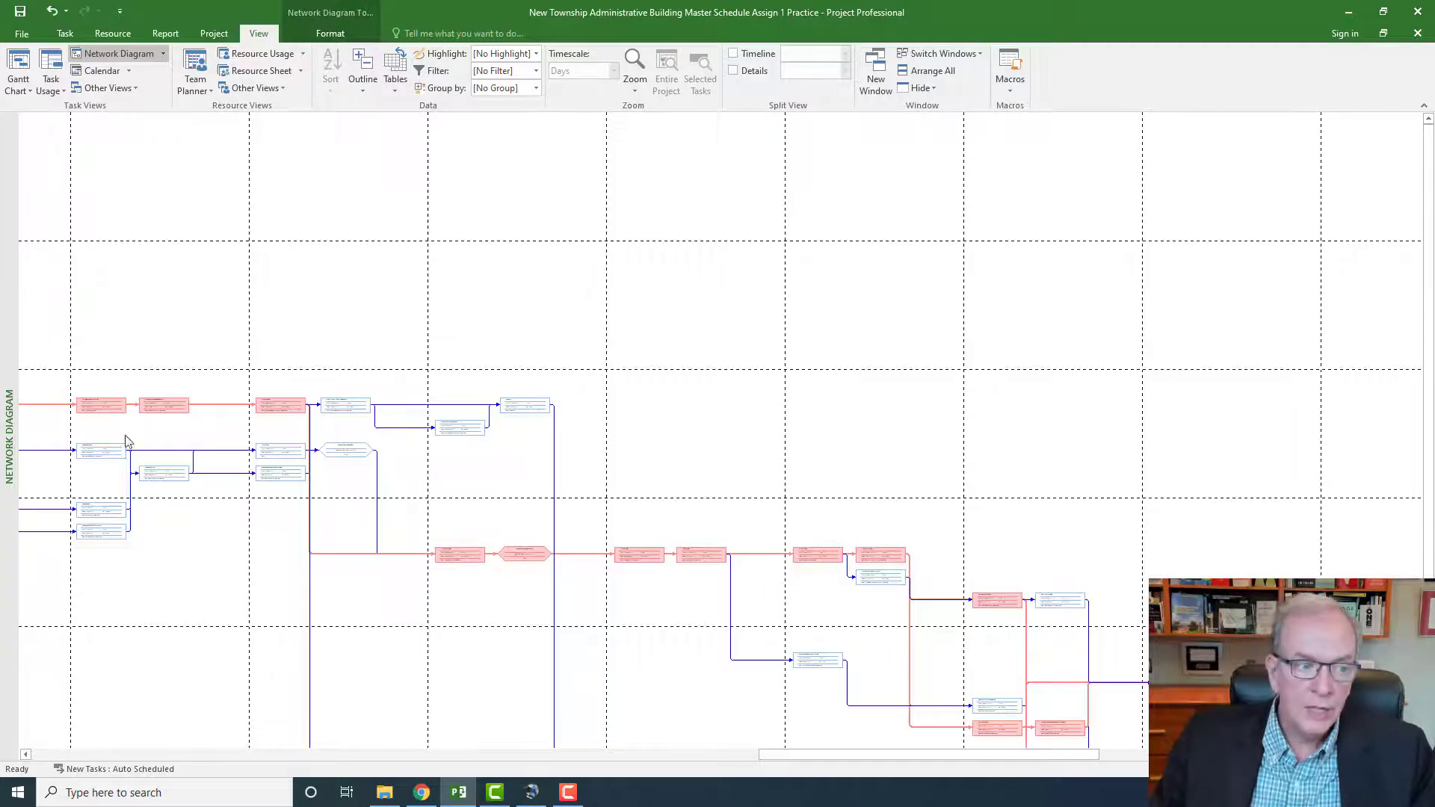
{"action": "right_click", "coordinate": [7, 343]}
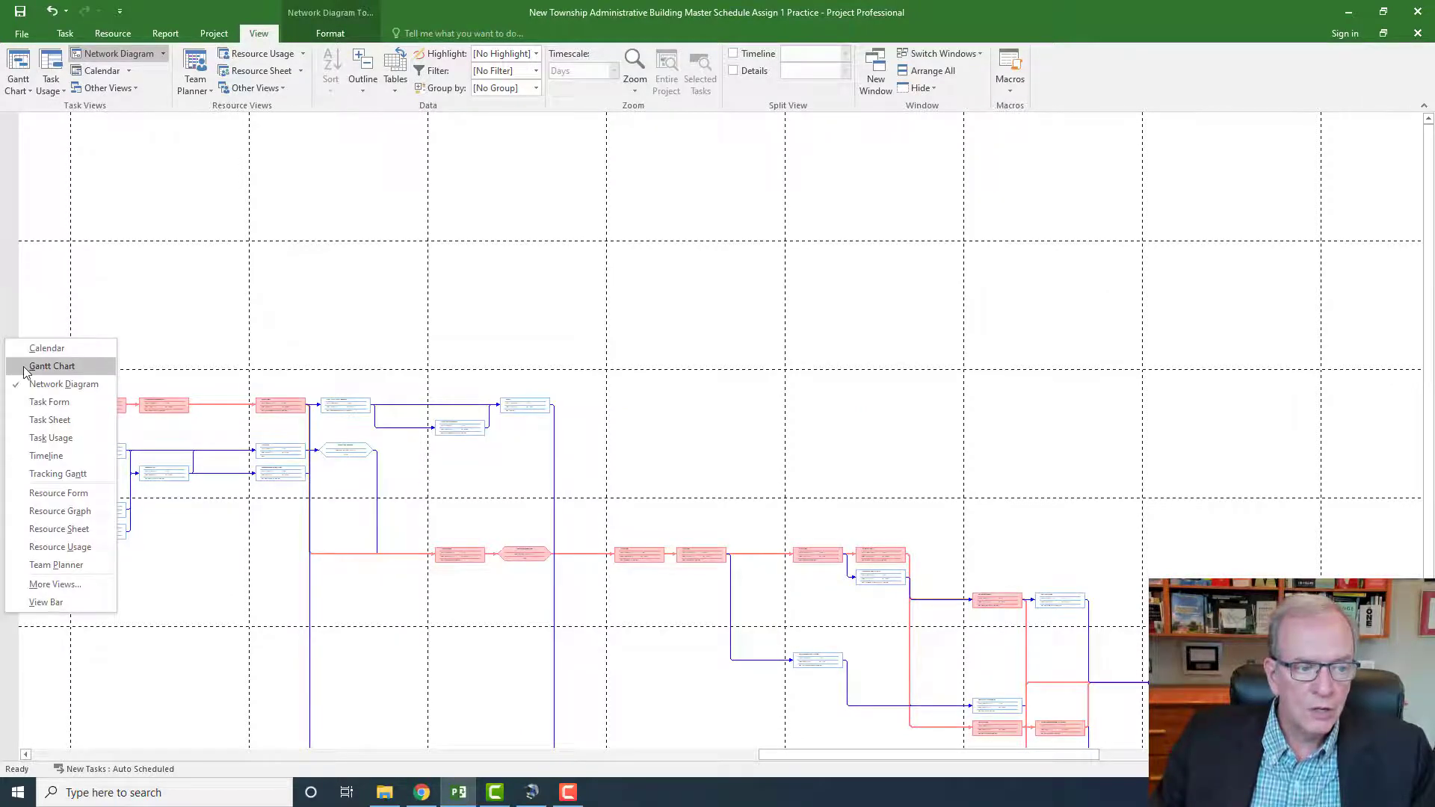
{"action": "left_click", "coordinate": [46, 366]}
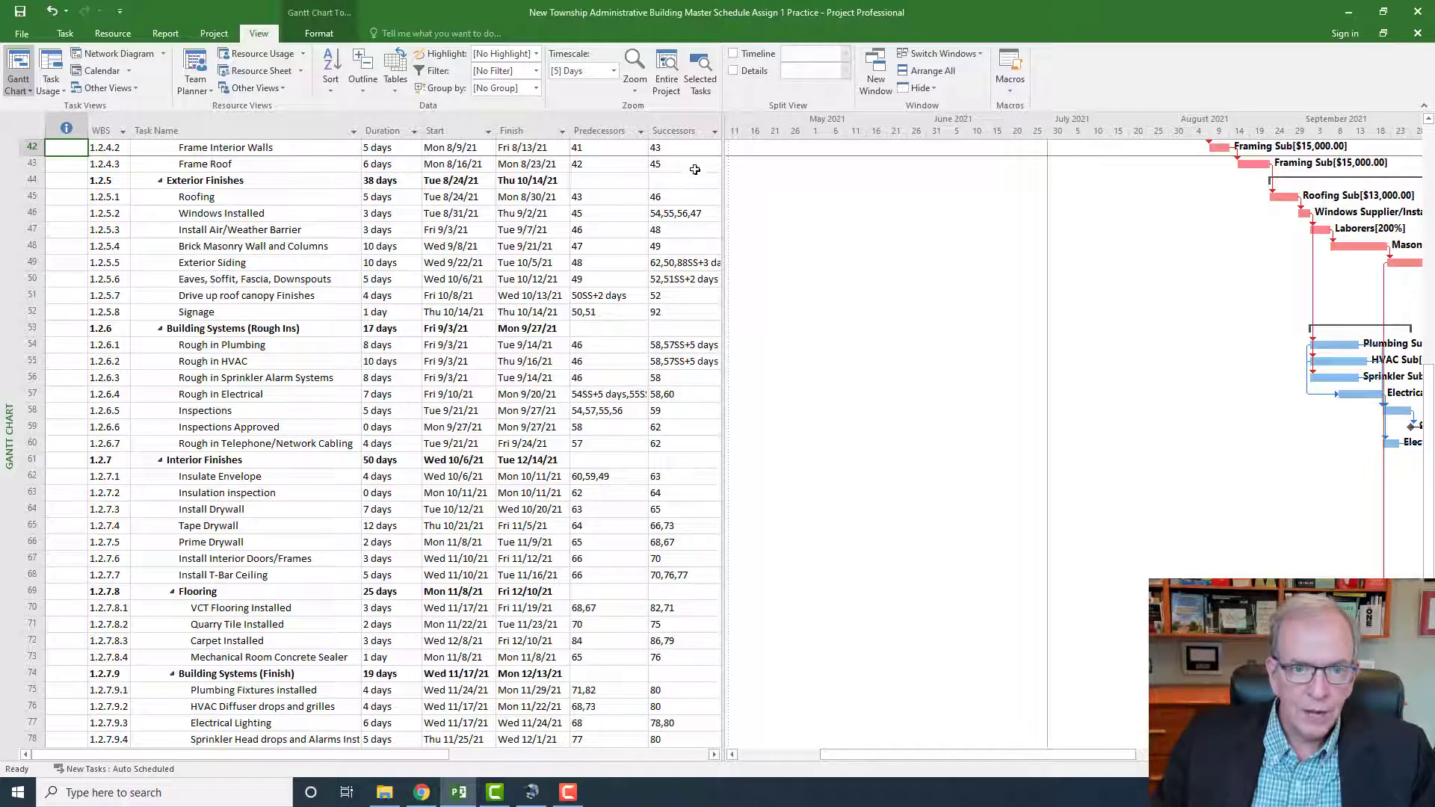
Step: Filter the Successors column to blank values only and select the Total Completion row
{"action": "left_click", "coordinate": [688, 122]}
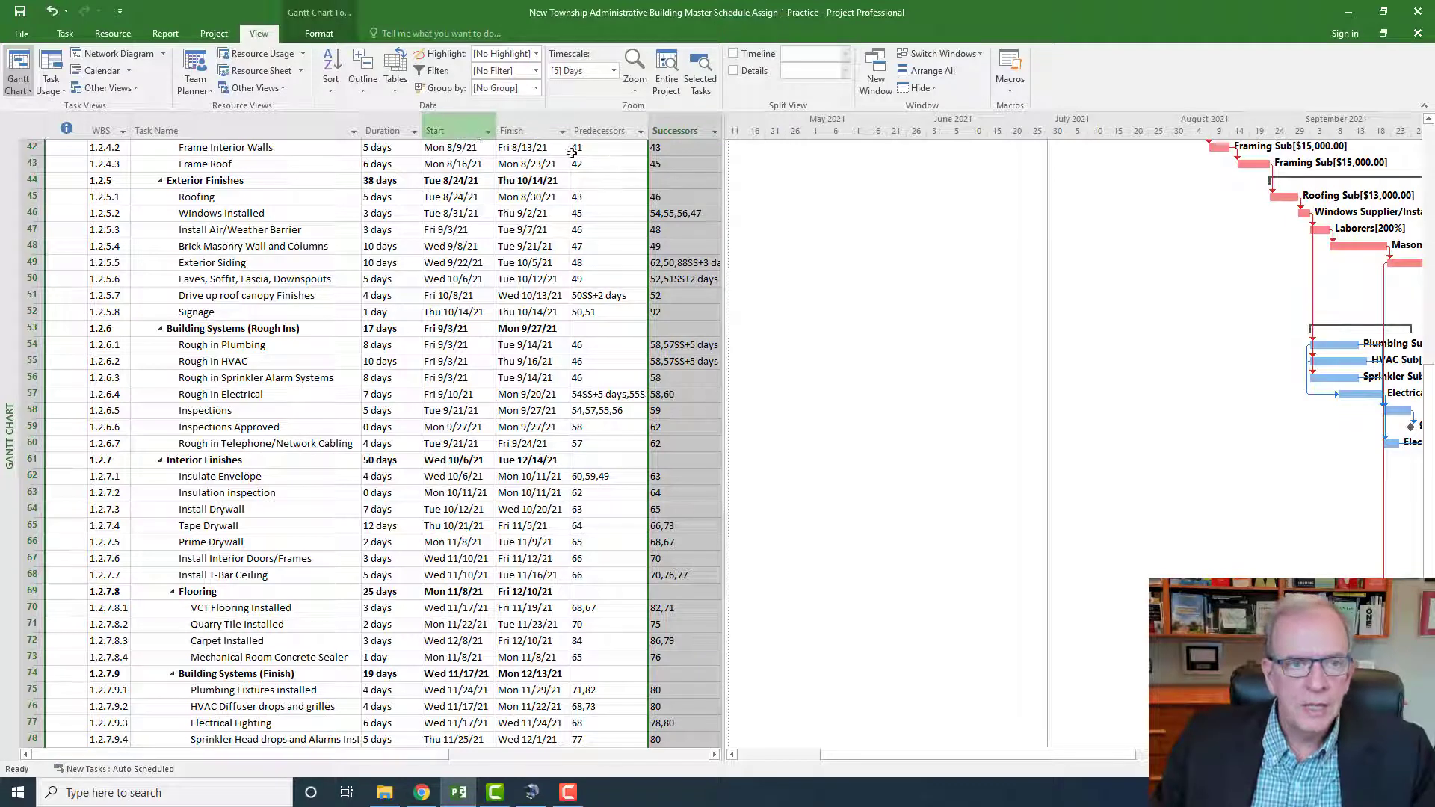
{"action": "left_click", "coordinate": [715, 131]}
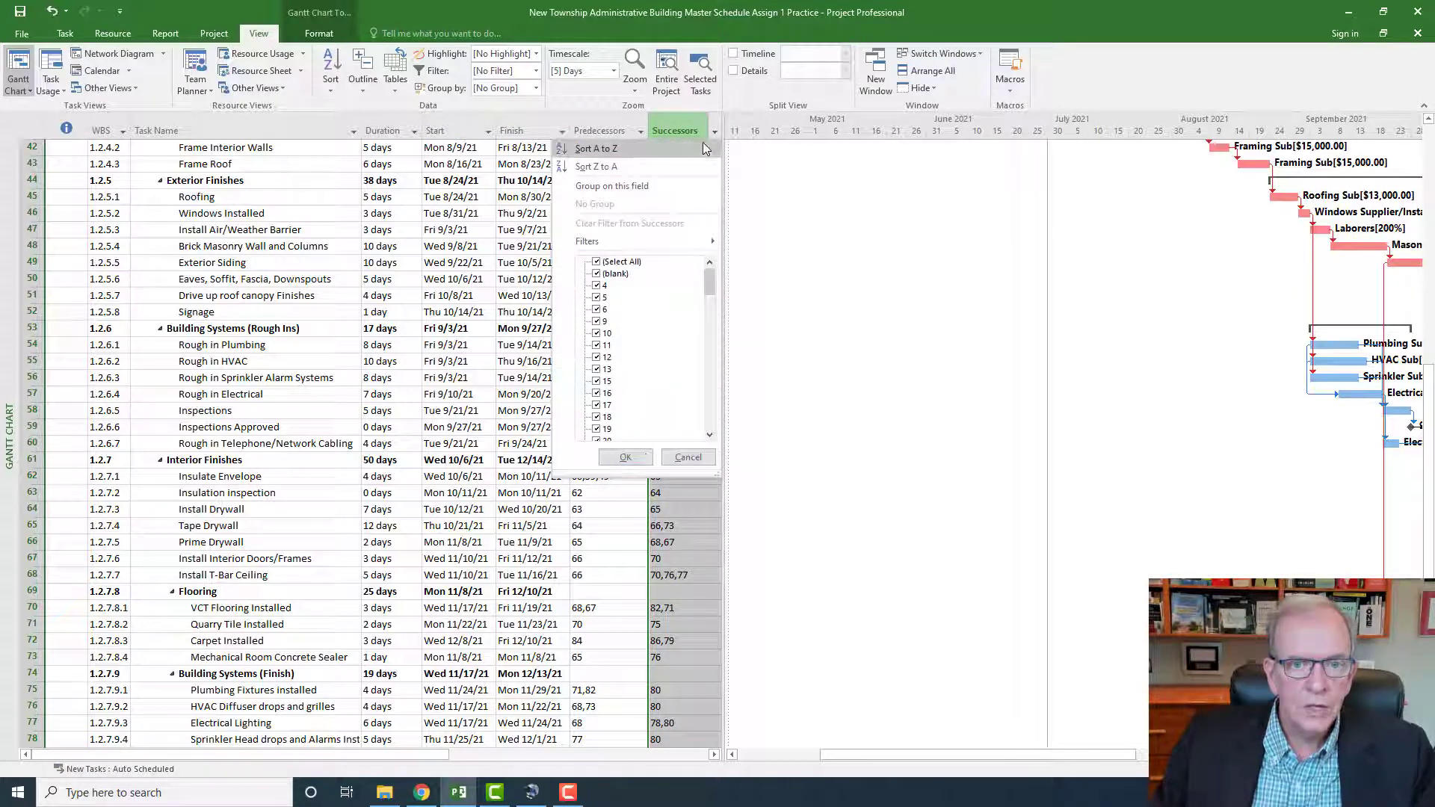
{"action": "left_click", "coordinate": [596, 261]}
{"action": "left_click", "coordinate": [596, 274]}
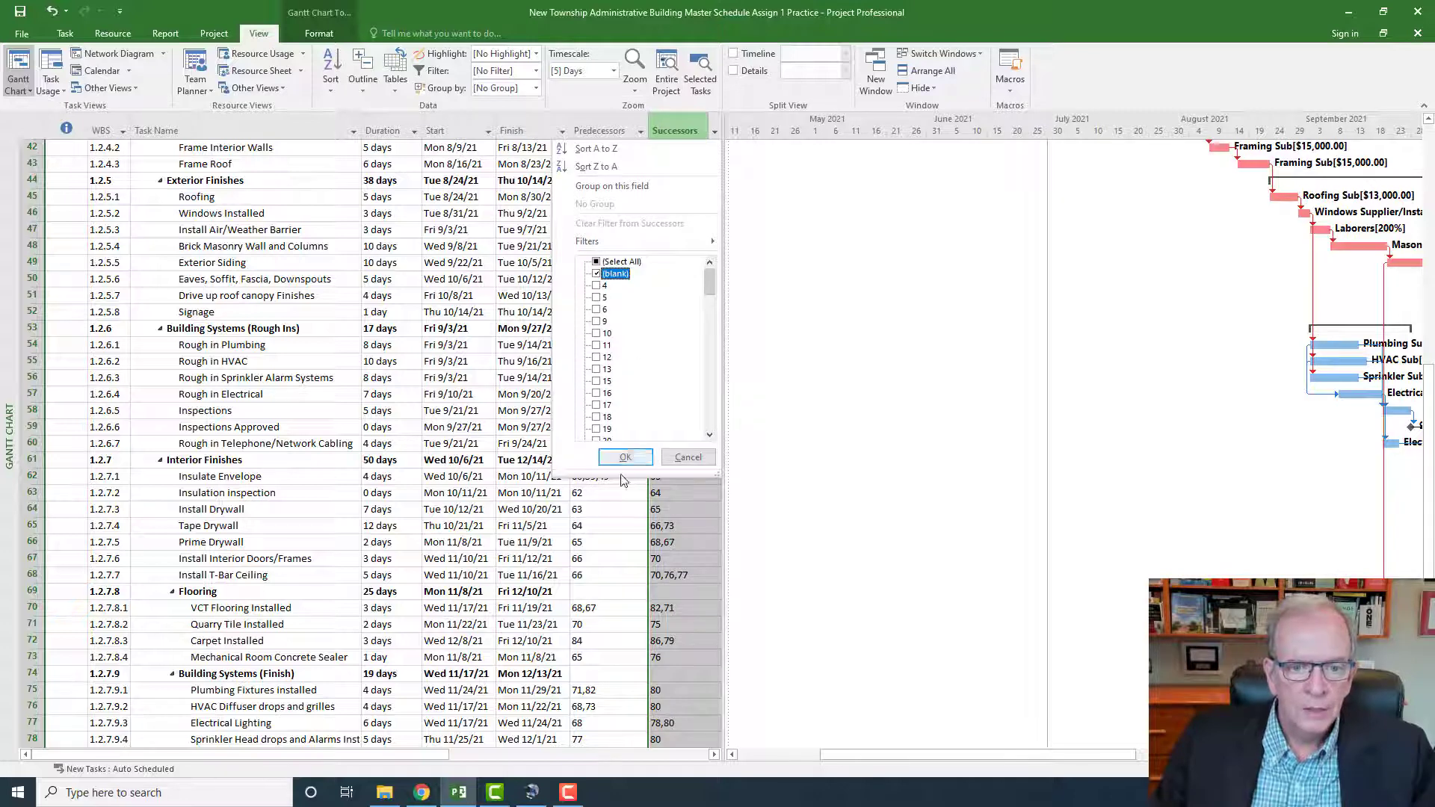
{"action": "left_click", "coordinate": [626, 458]}
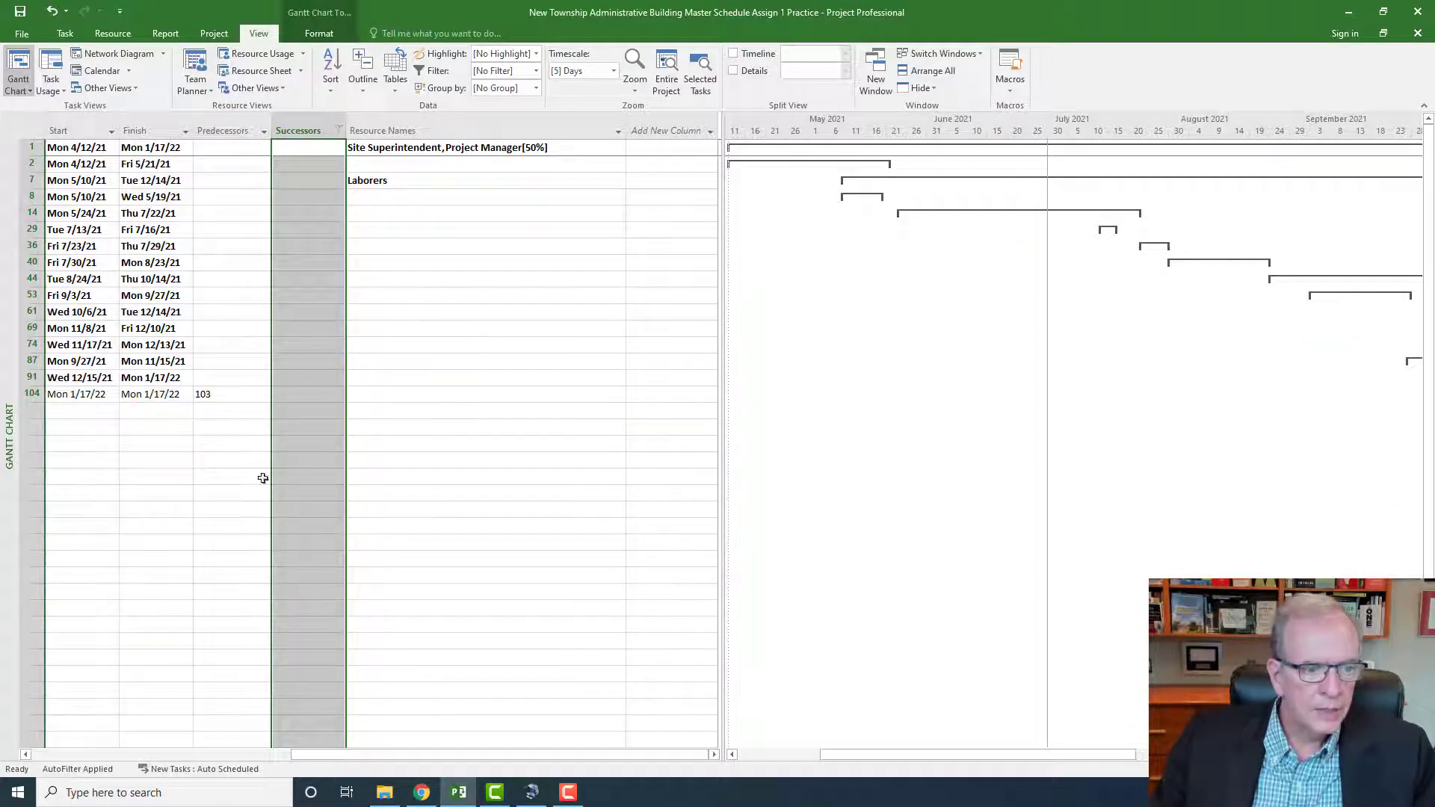
{"action": "left_click_drag", "start_coordinate": [312, 756], "coordinate": [118, 756]}
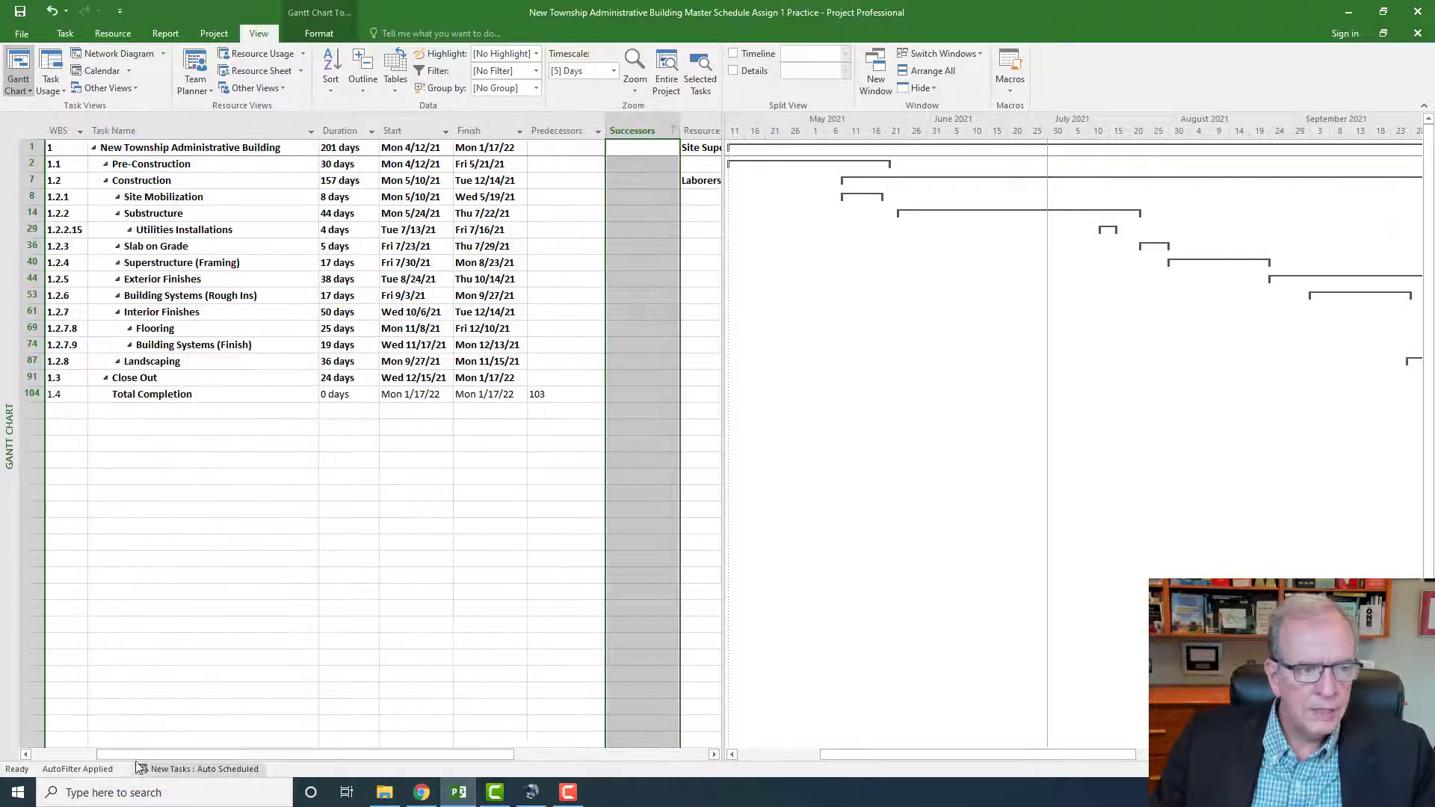
{"action": "left_click", "coordinate": [30, 394]}
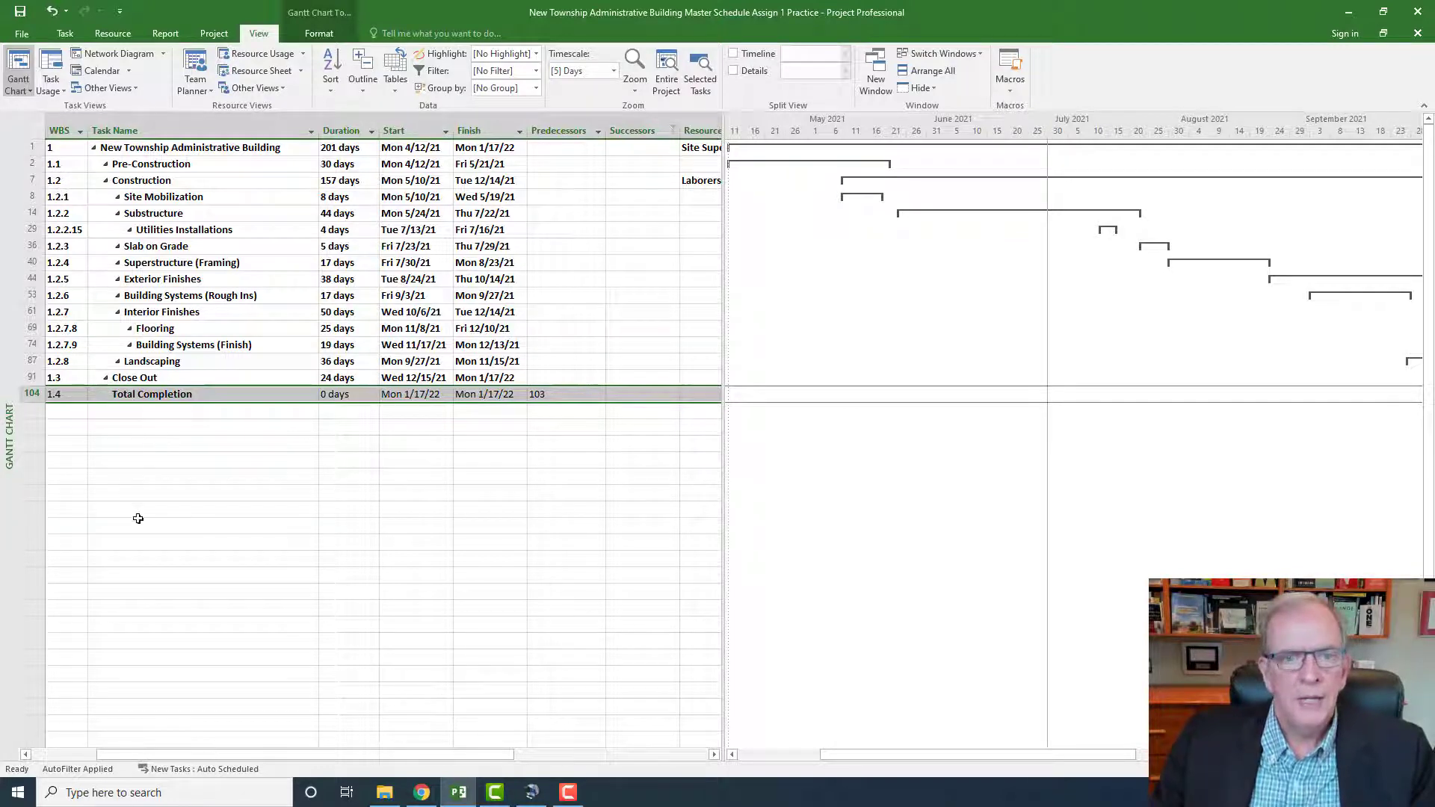
Step: Reset the Successors filter to include all values
{"action": "left_click", "coordinate": [672, 132]}
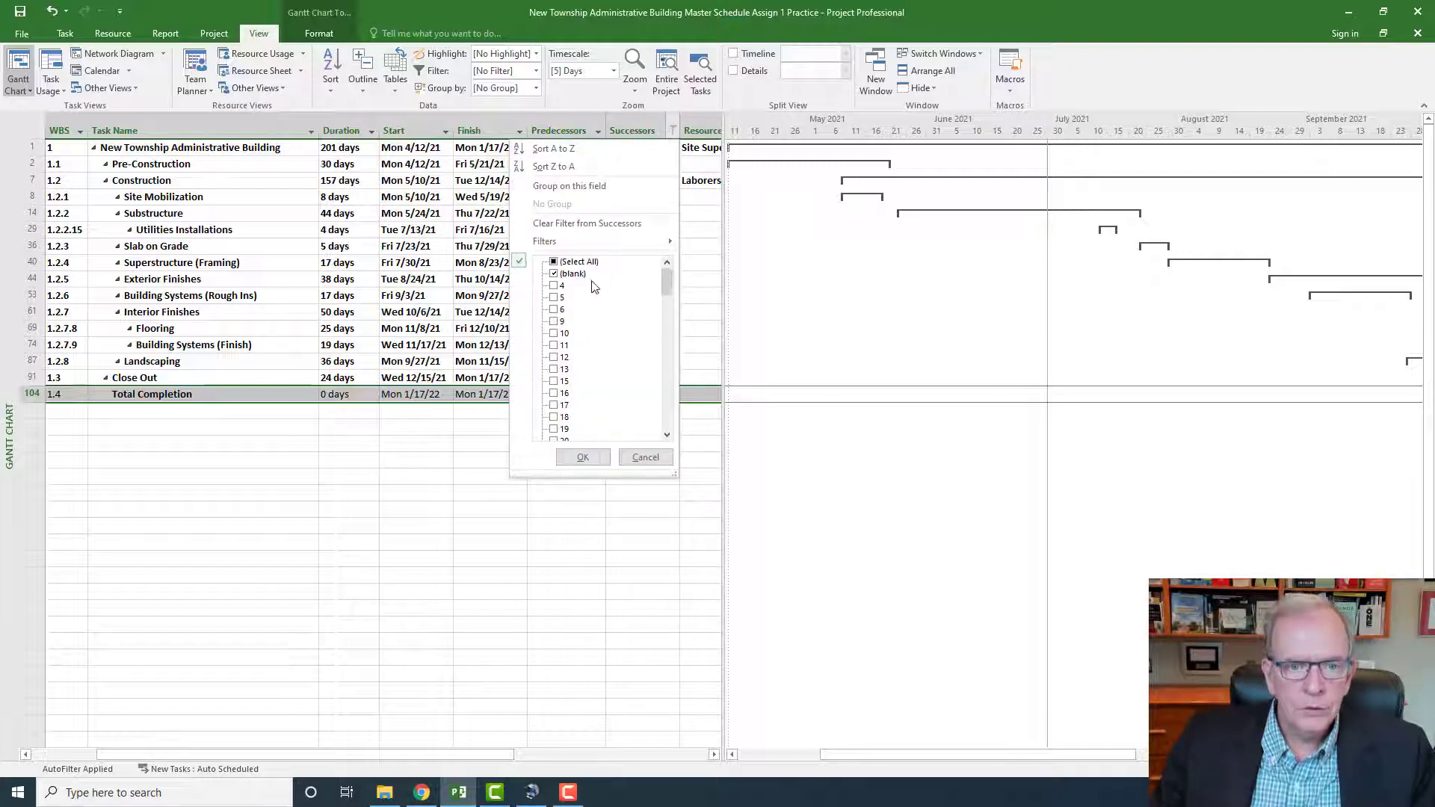
{"action": "left_click", "coordinate": [553, 261]}
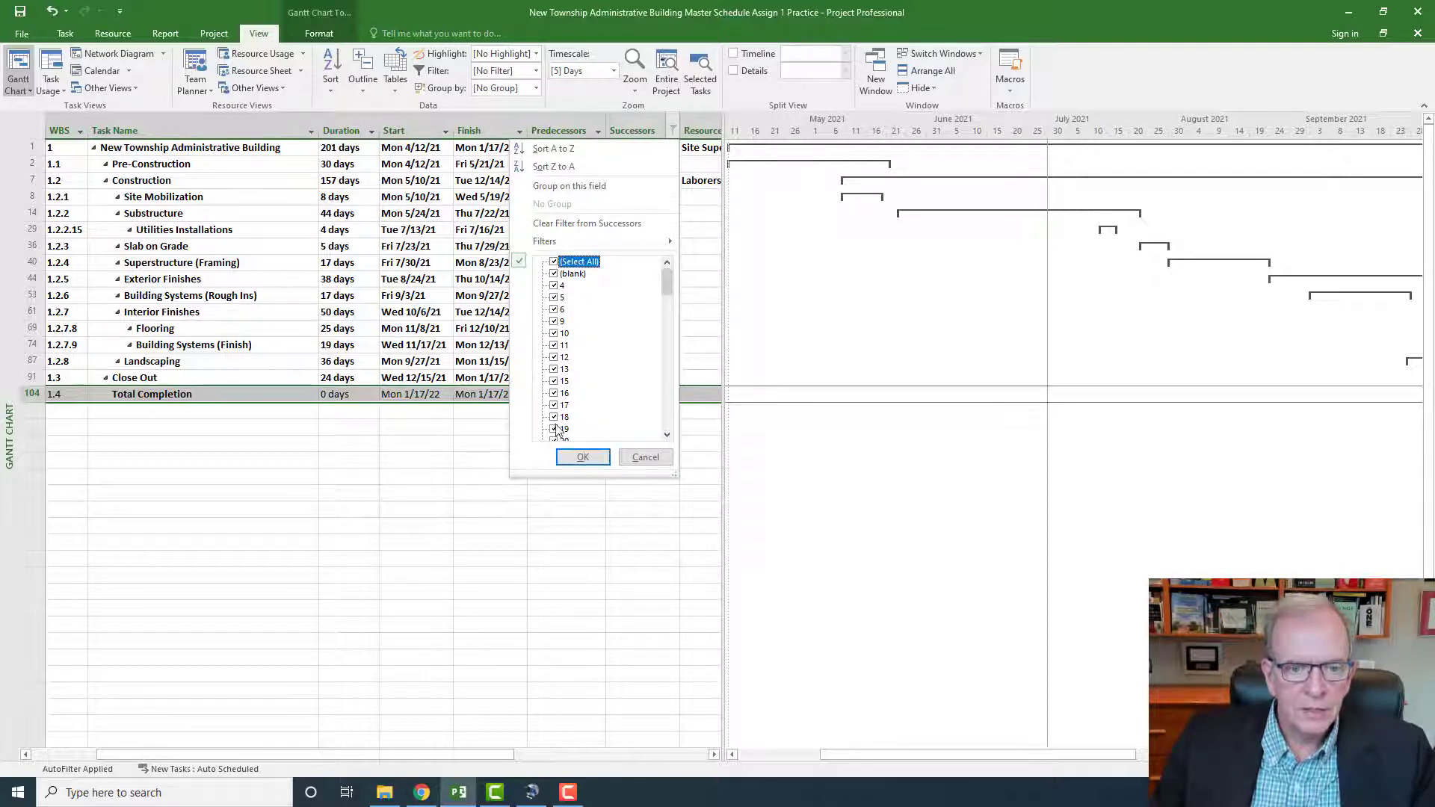
{"action": "left_click", "coordinate": [562, 457]}
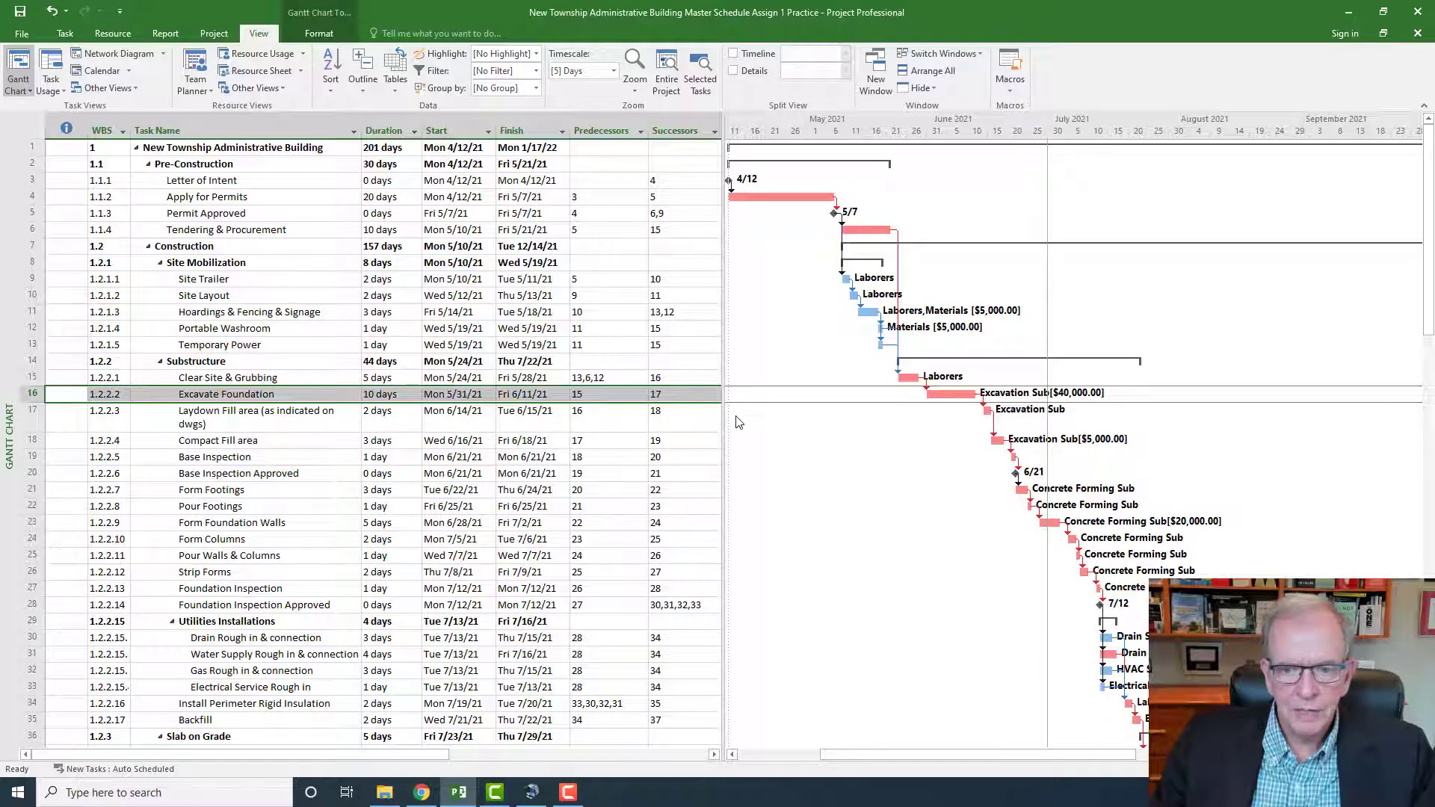
Step: Review the full task list and its indicators for date constraints, including Ceiling Tile Installed and Commissioning - Start Up, Testing
{"action": "scroll", "coordinate": [737, 422], "scroll_direction": "down", "scroll_amount": 1}
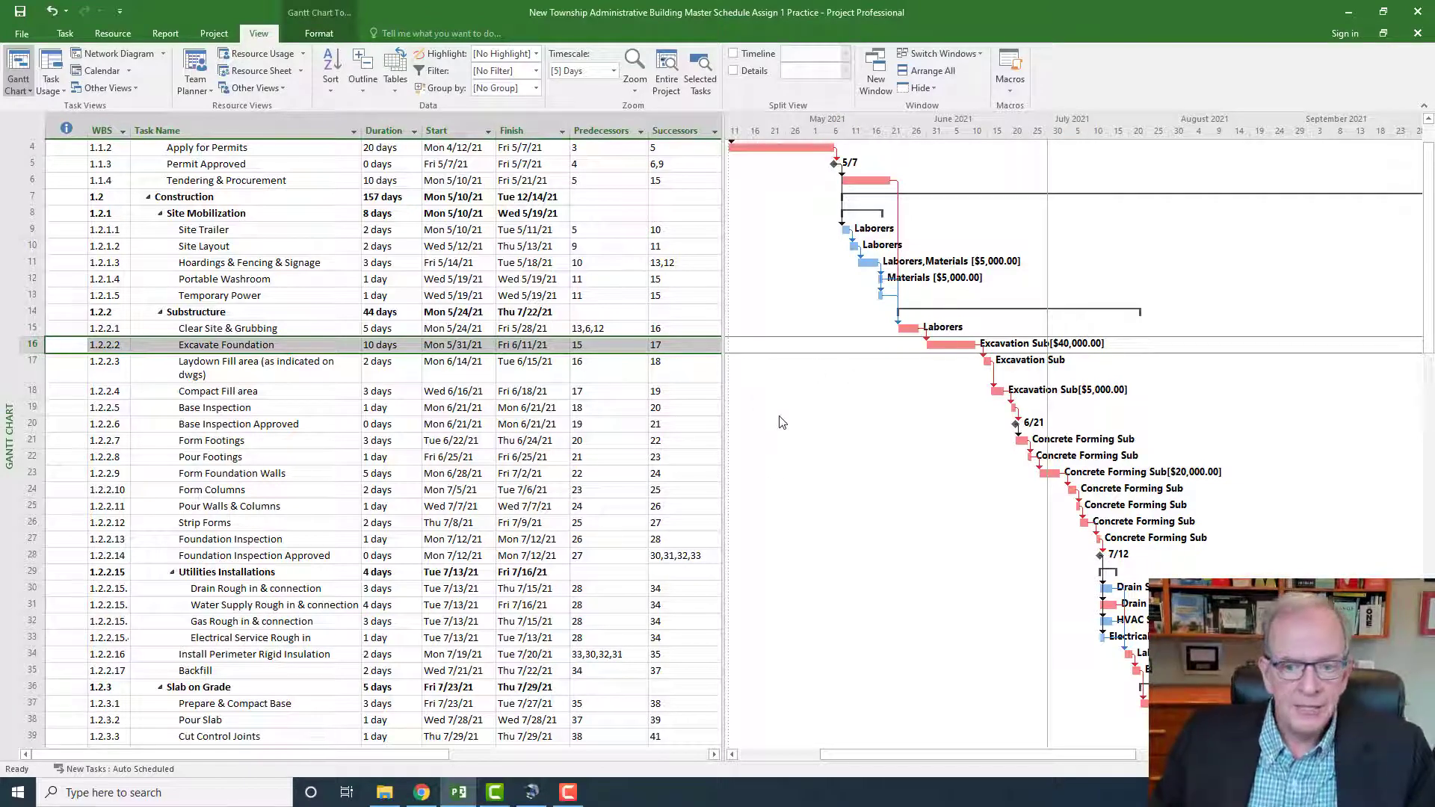
{"action": "scroll", "coordinate": [751, 469], "scroll_direction": "down", "scroll_amount": 10}
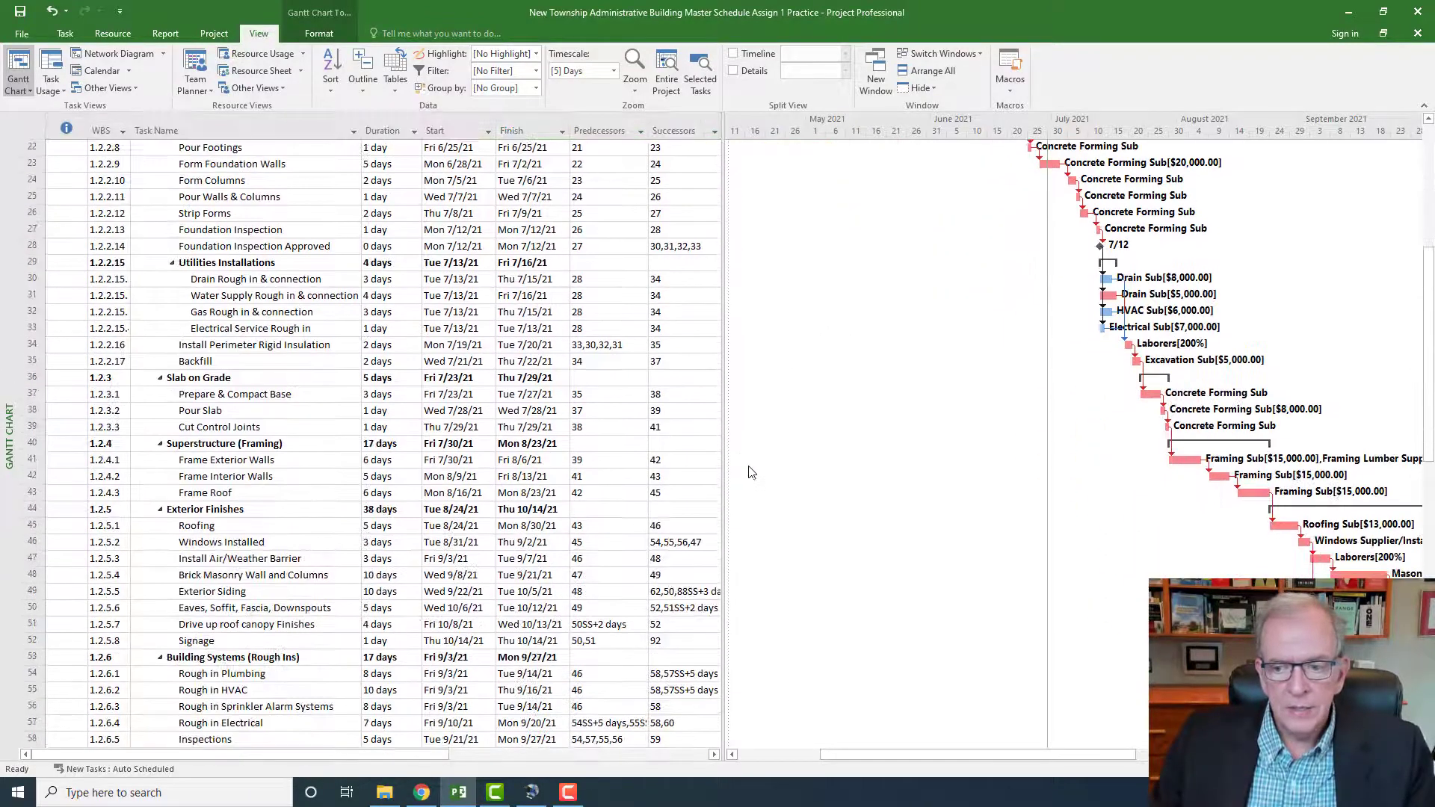
{"action": "scroll", "coordinate": [751, 469], "scroll_direction": "down", "scroll_amount": 7}
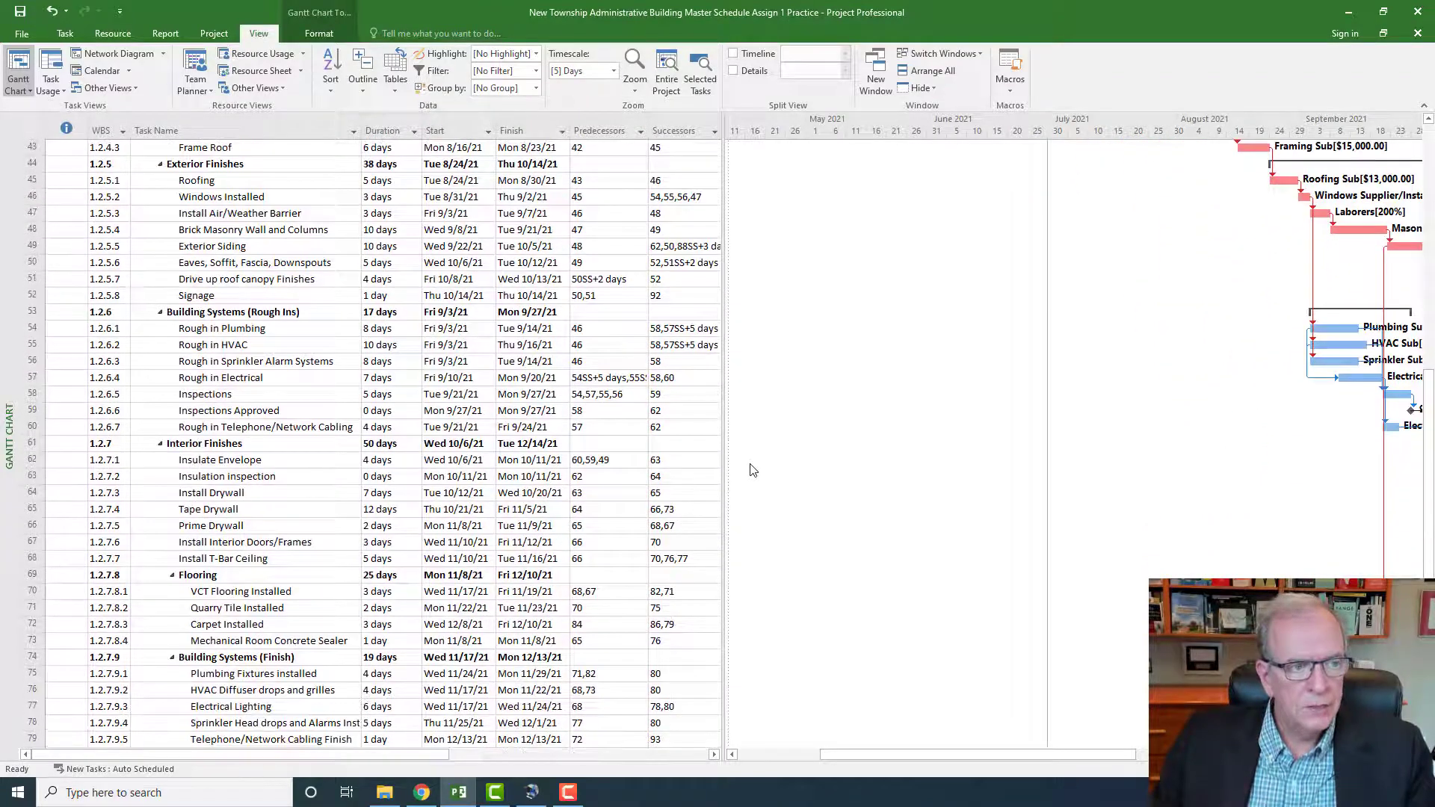
{"action": "scroll", "coordinate": [753, 463], "scroll_direction": "down", "scroll_amount": 2}
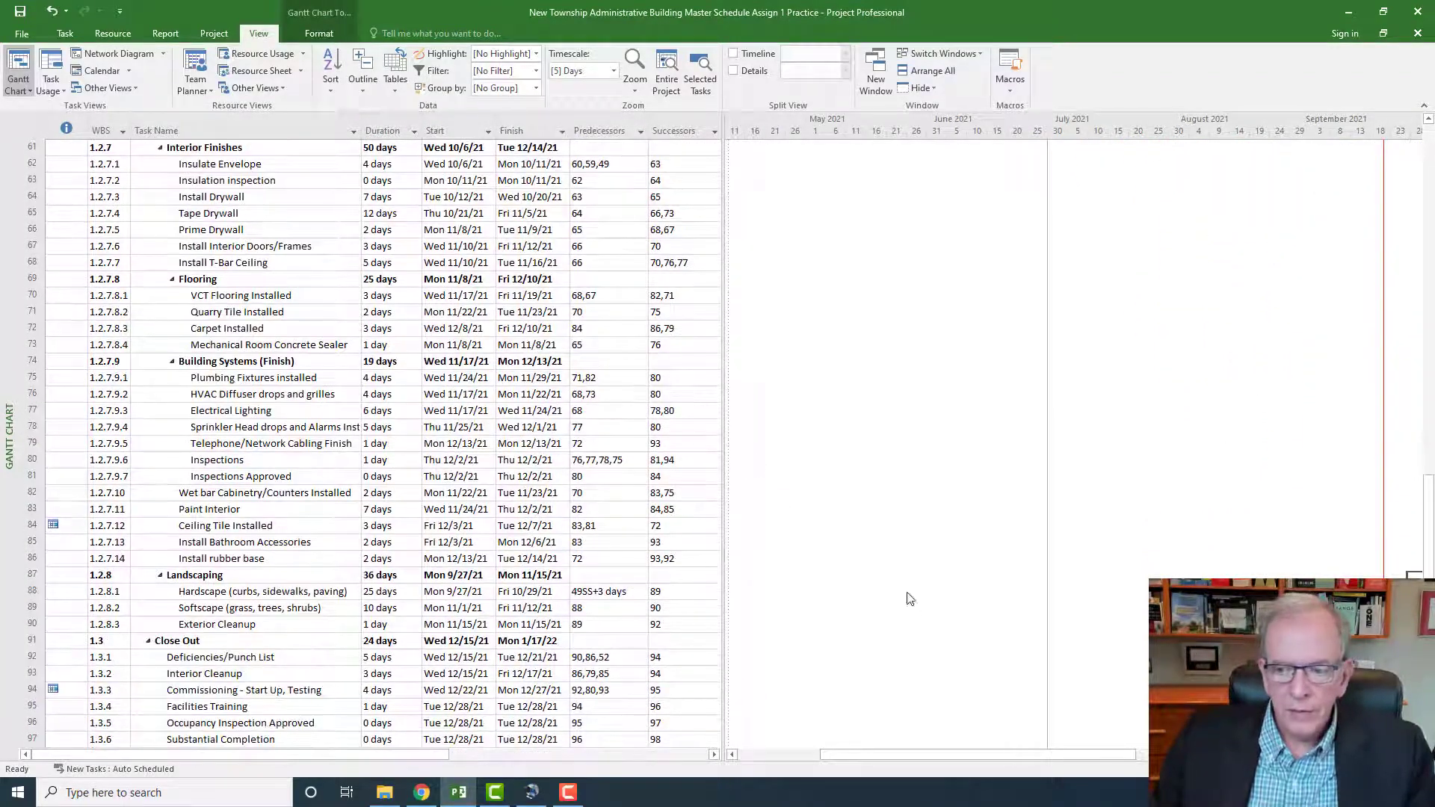
{"action": "left_click_drag", "start_coordinate": [1023, 755], "coordinate": [1281, 748]}
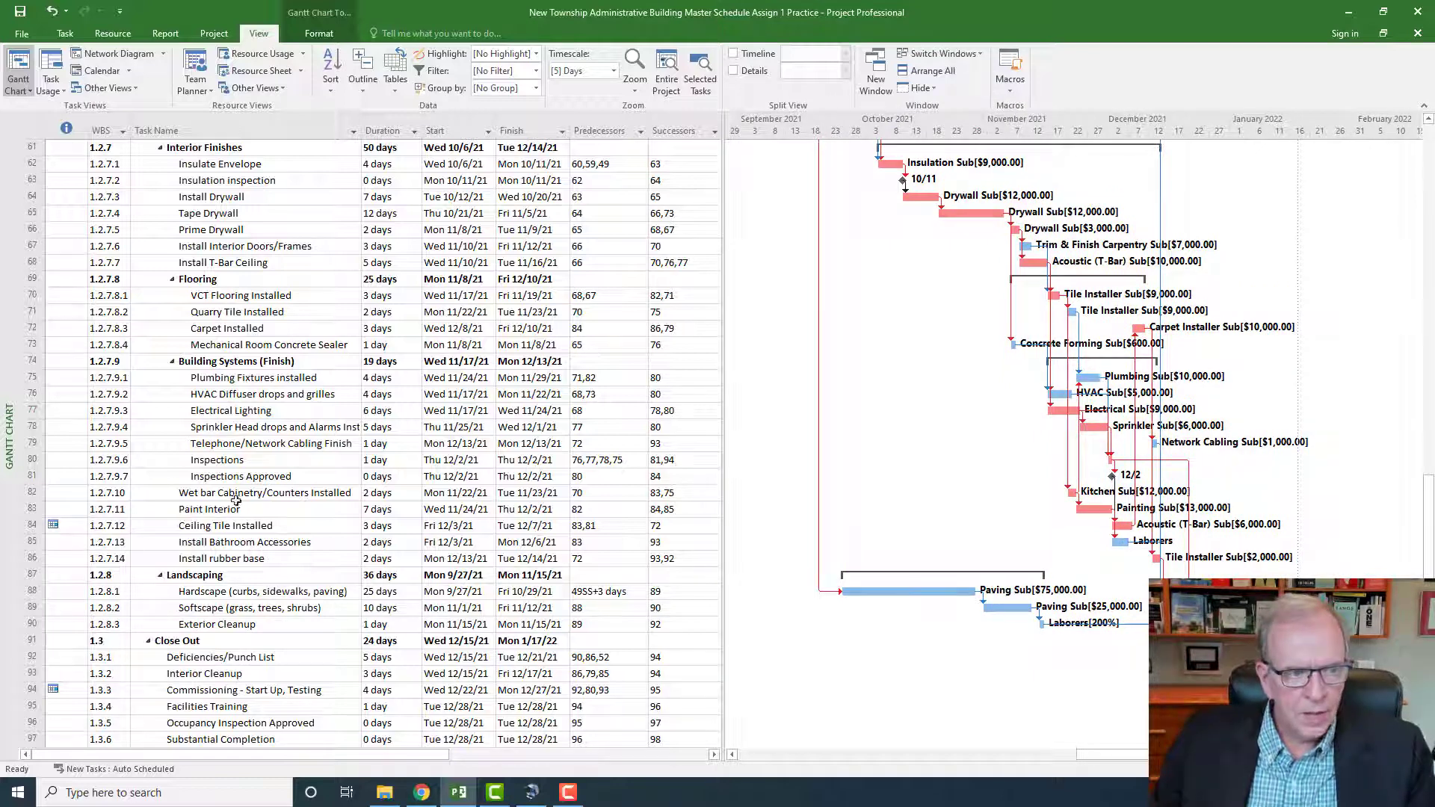
{"action": "left_click", "coordinate": [66, 128]}
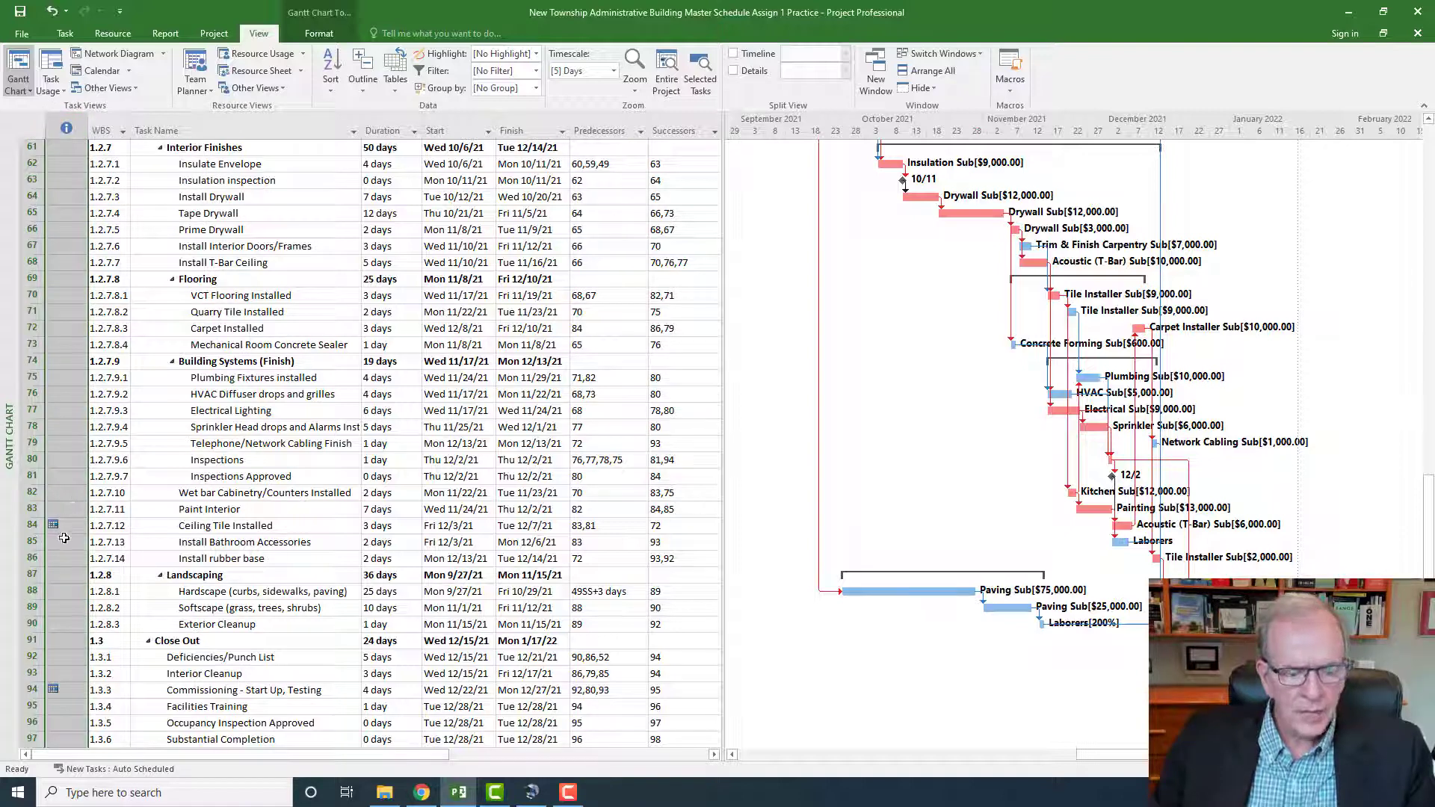
{"action": "mouse_move", "coordinate": [80, 524]}
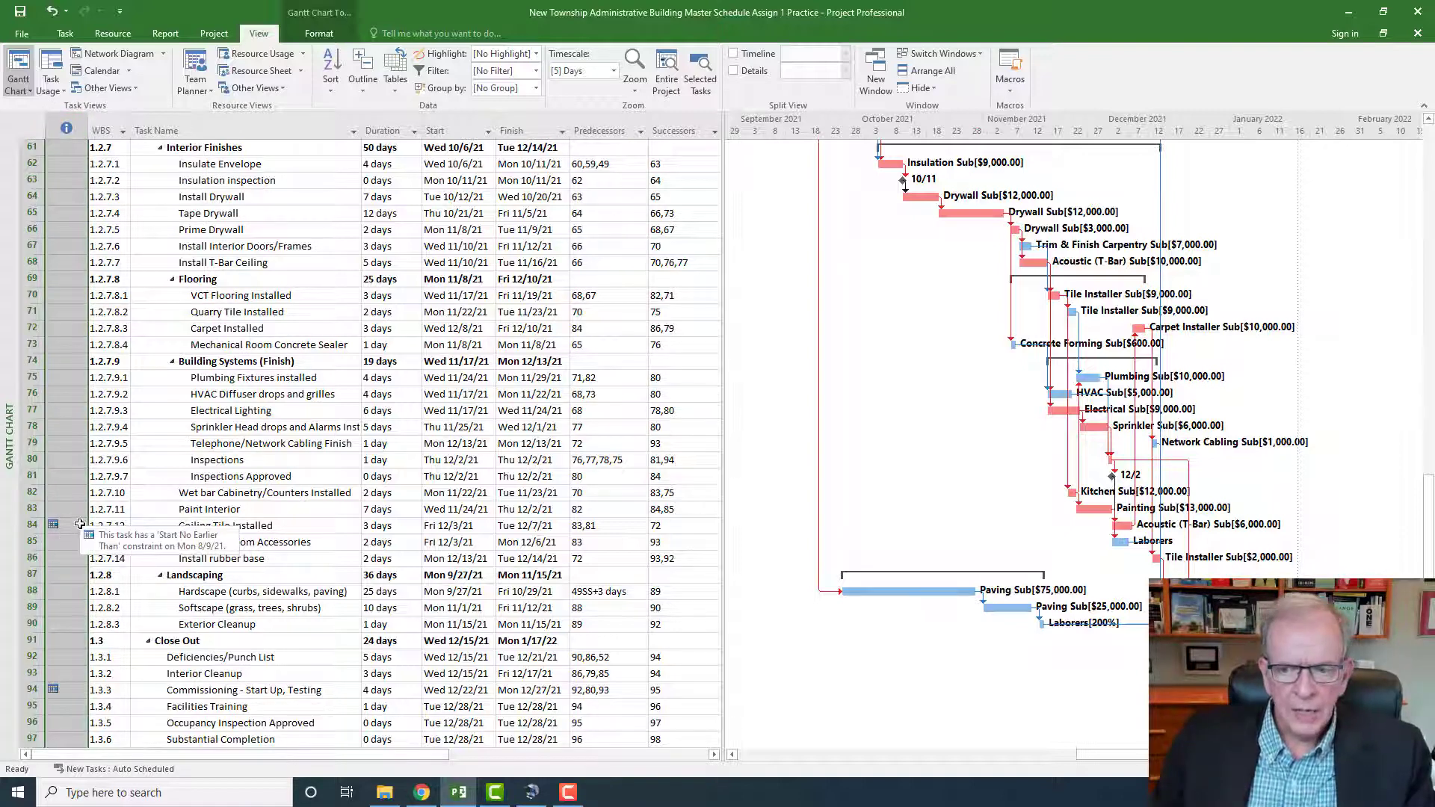
{"action": "left_click", "coordinate": [28, 525]}
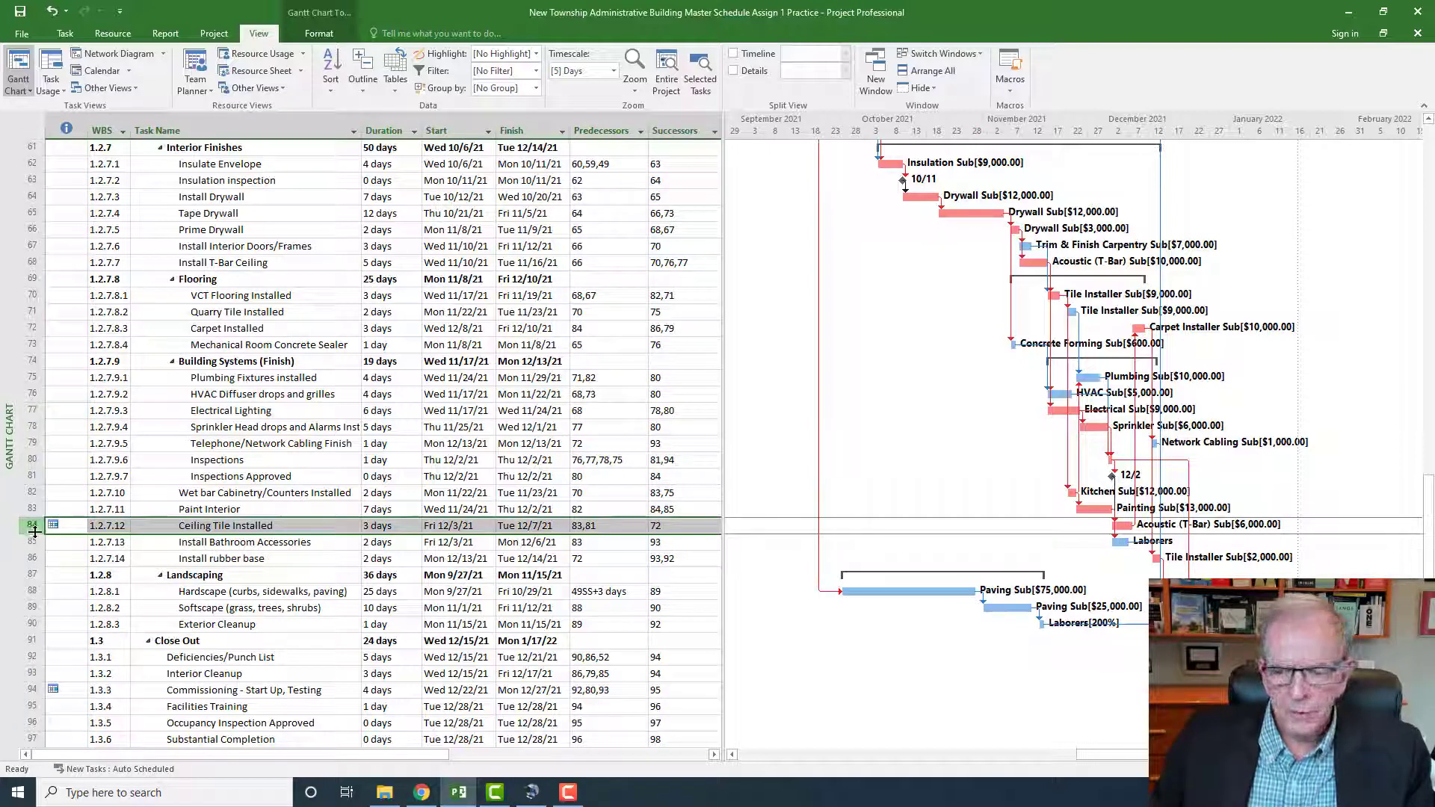
{"action": "left_click", "coordinate": [31, 689]}
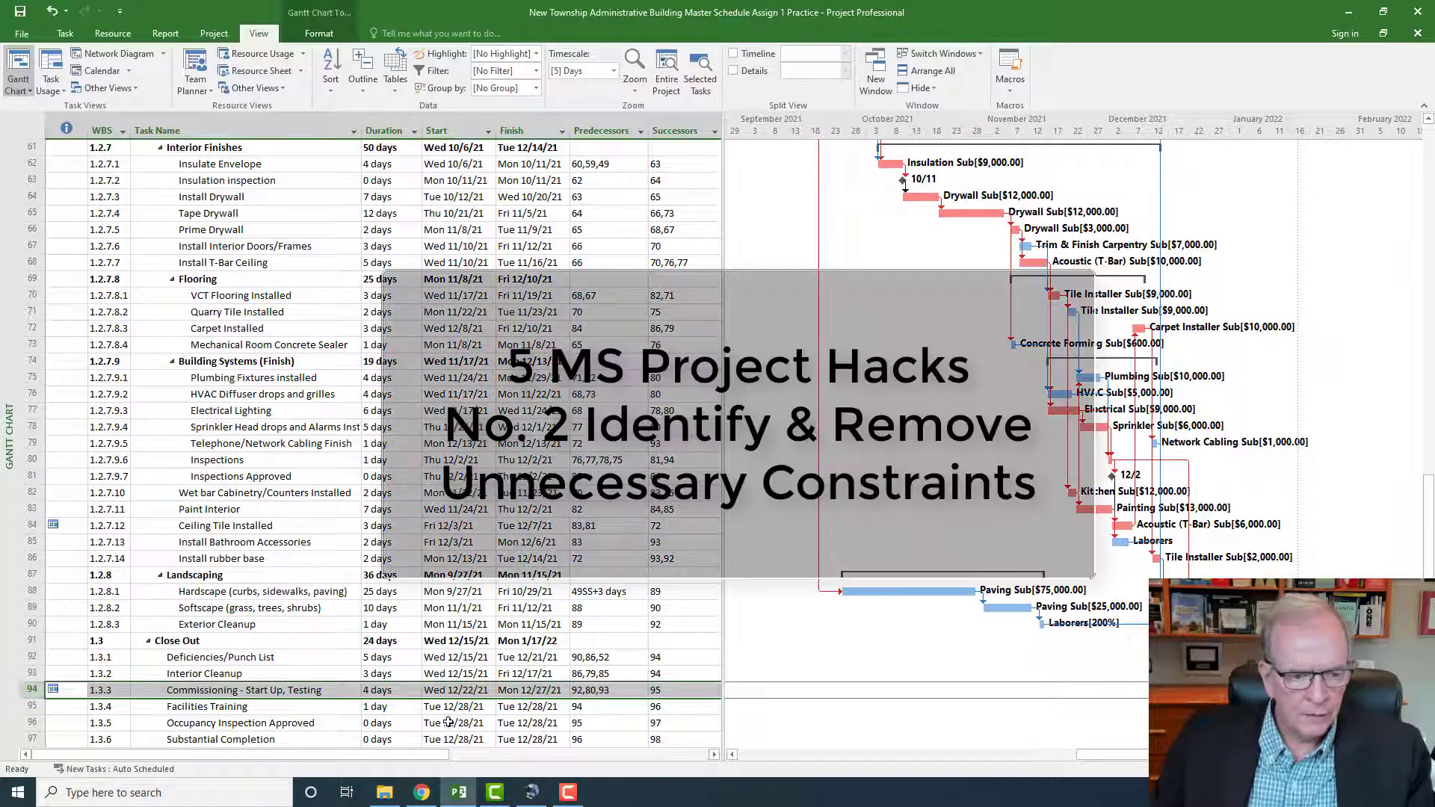
{"action": "scroll", "coordinate": [336, 686], "scroll_direction": "down", "scroll_amount": 2}
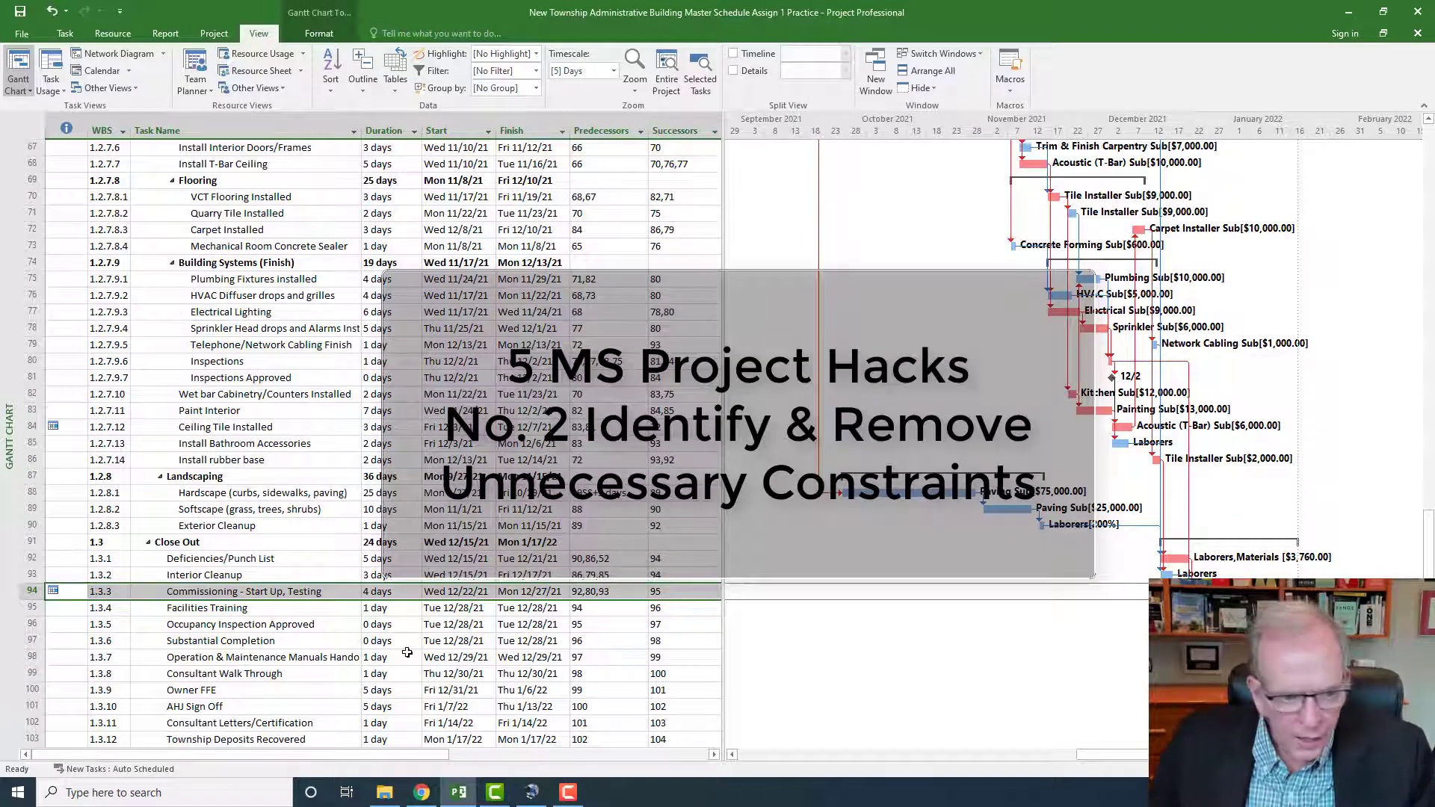
Step: Set the start of Wet bar Cabinetry/Counters Installed to Tue 11/23/21, moving the task while keeping its predecessor link
{"action": "left_click", "coordinate": [248, 429]}
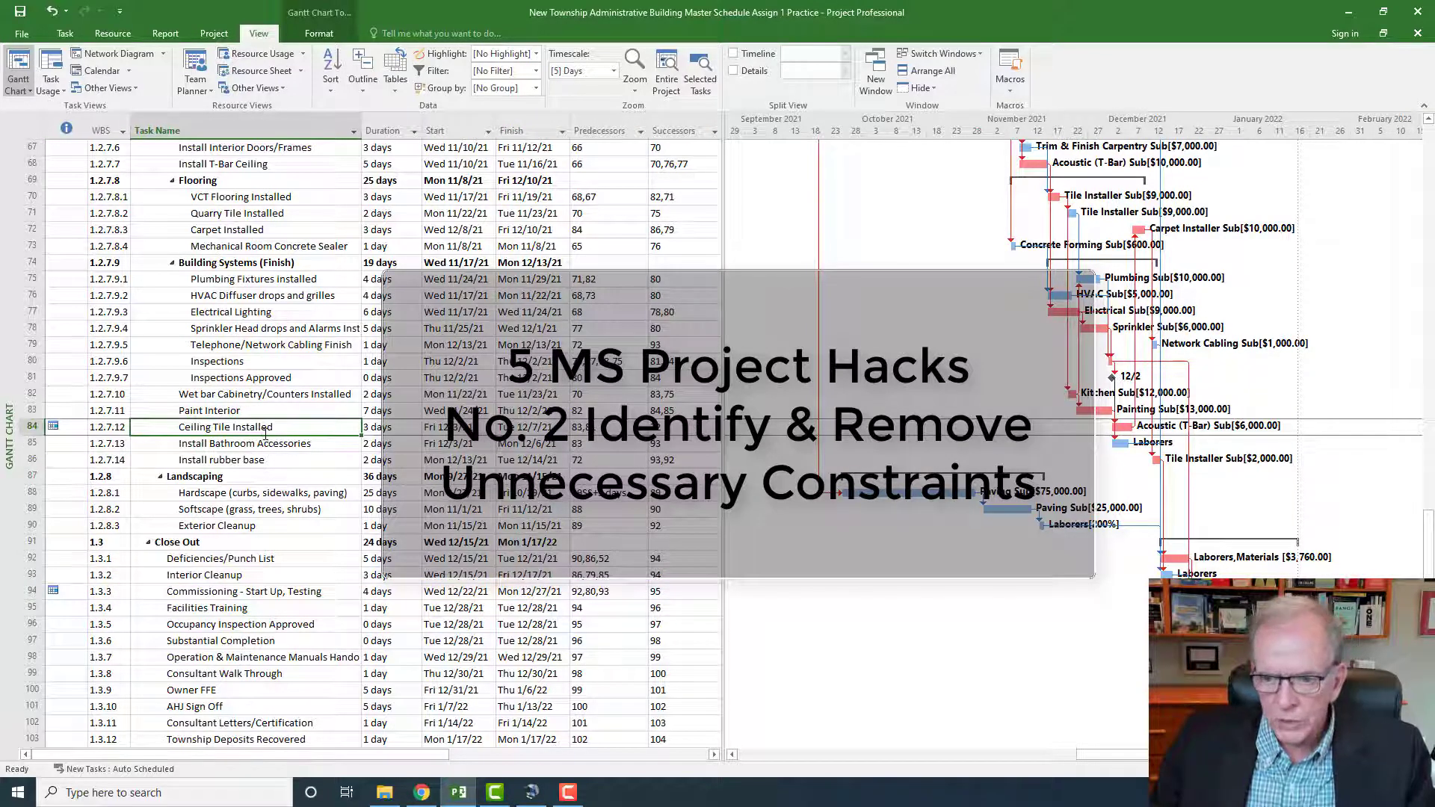
{"action": "left_click", "coordinate": [261, 394]}
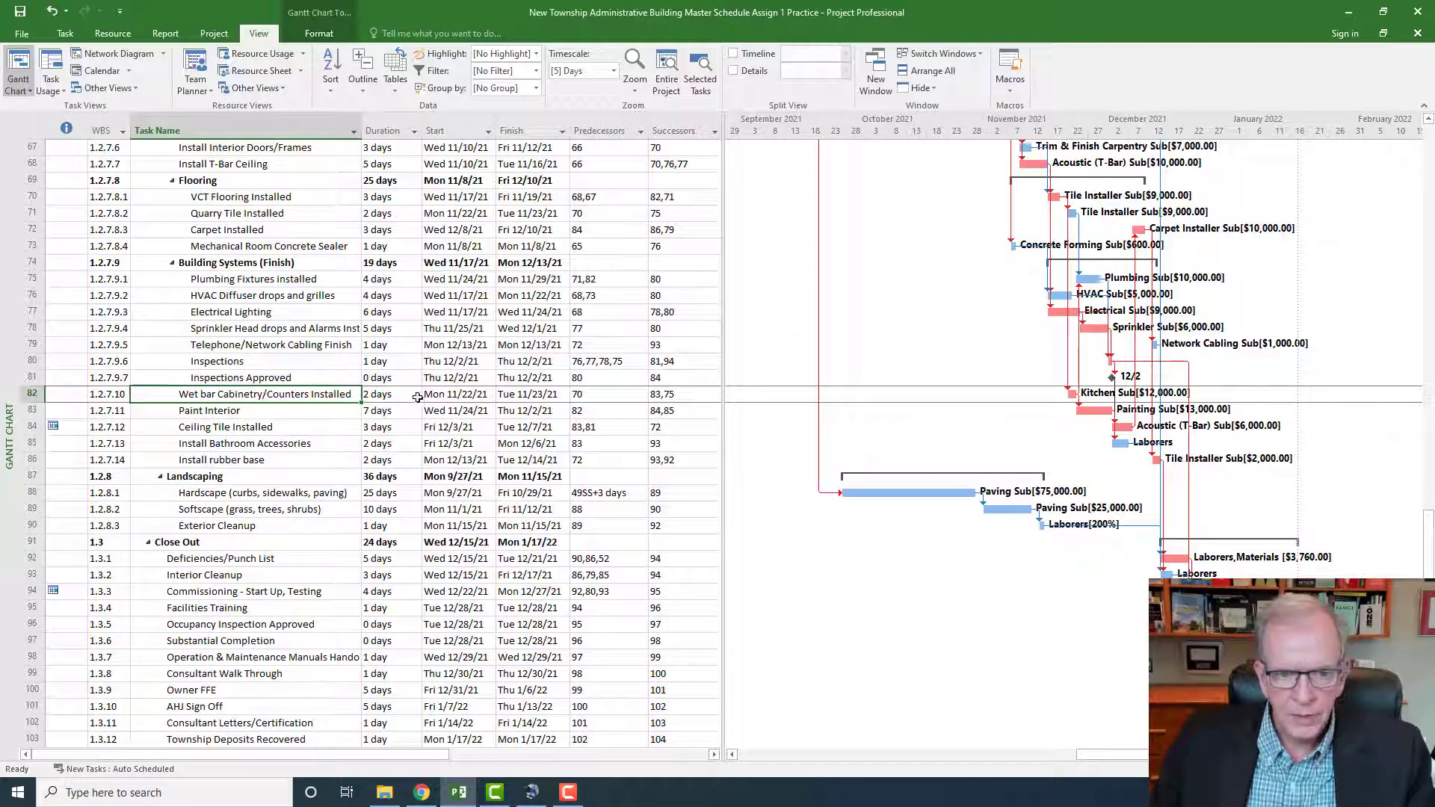
{"action": "left_click", "coordinate": [458, 396]}
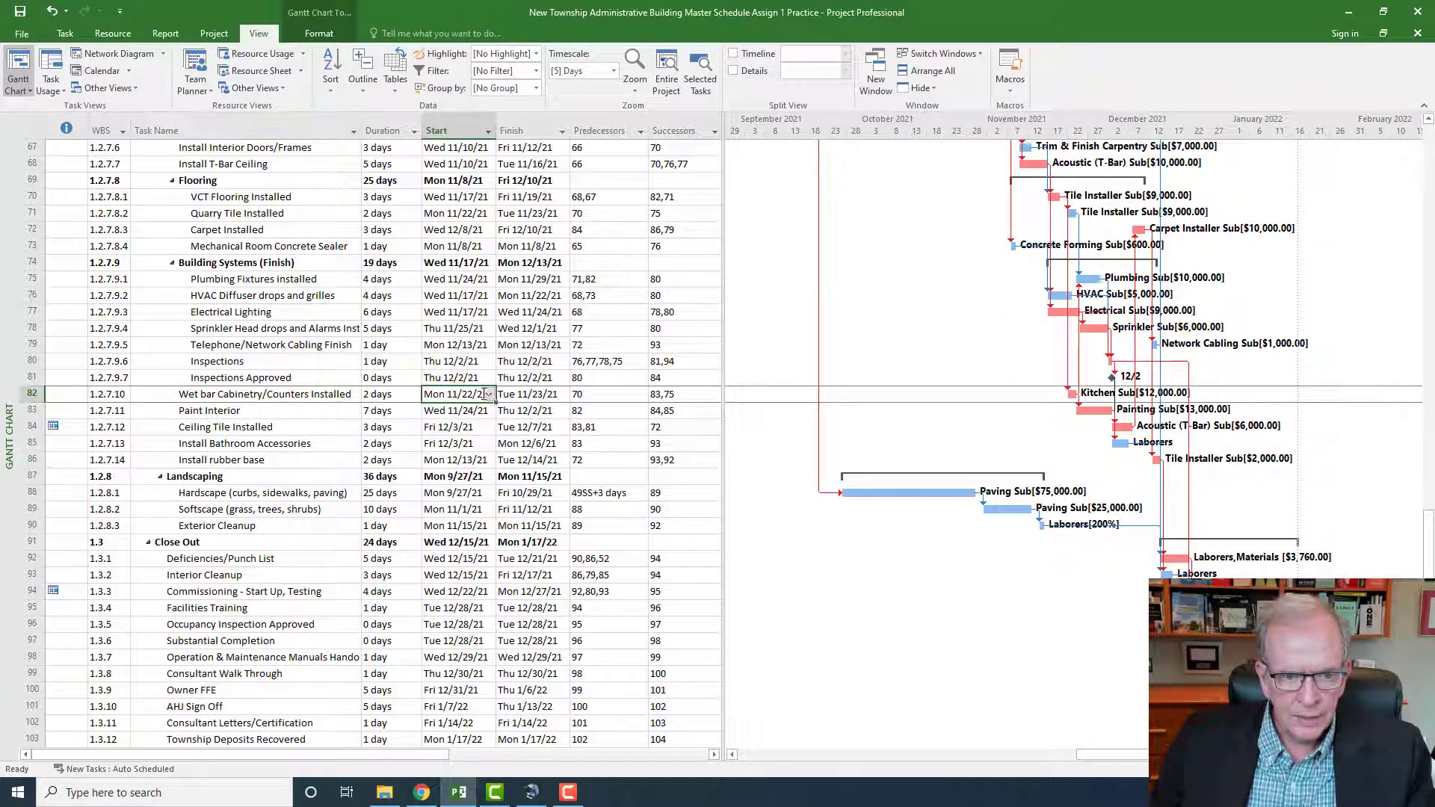
{"action": "left_click", "coordinate": [489, 395]}
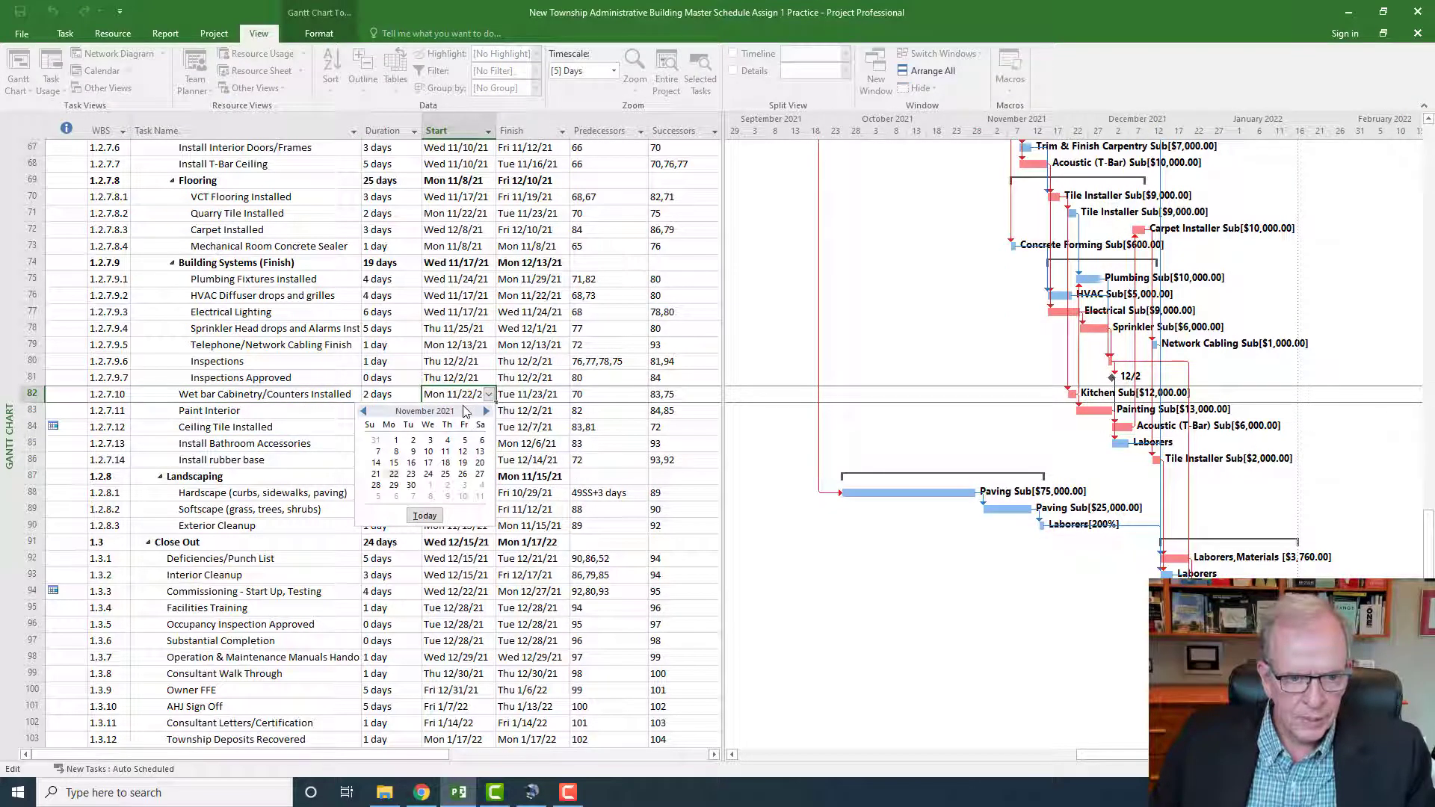
{"action": "left_click", "coordinate": [411, 475]}
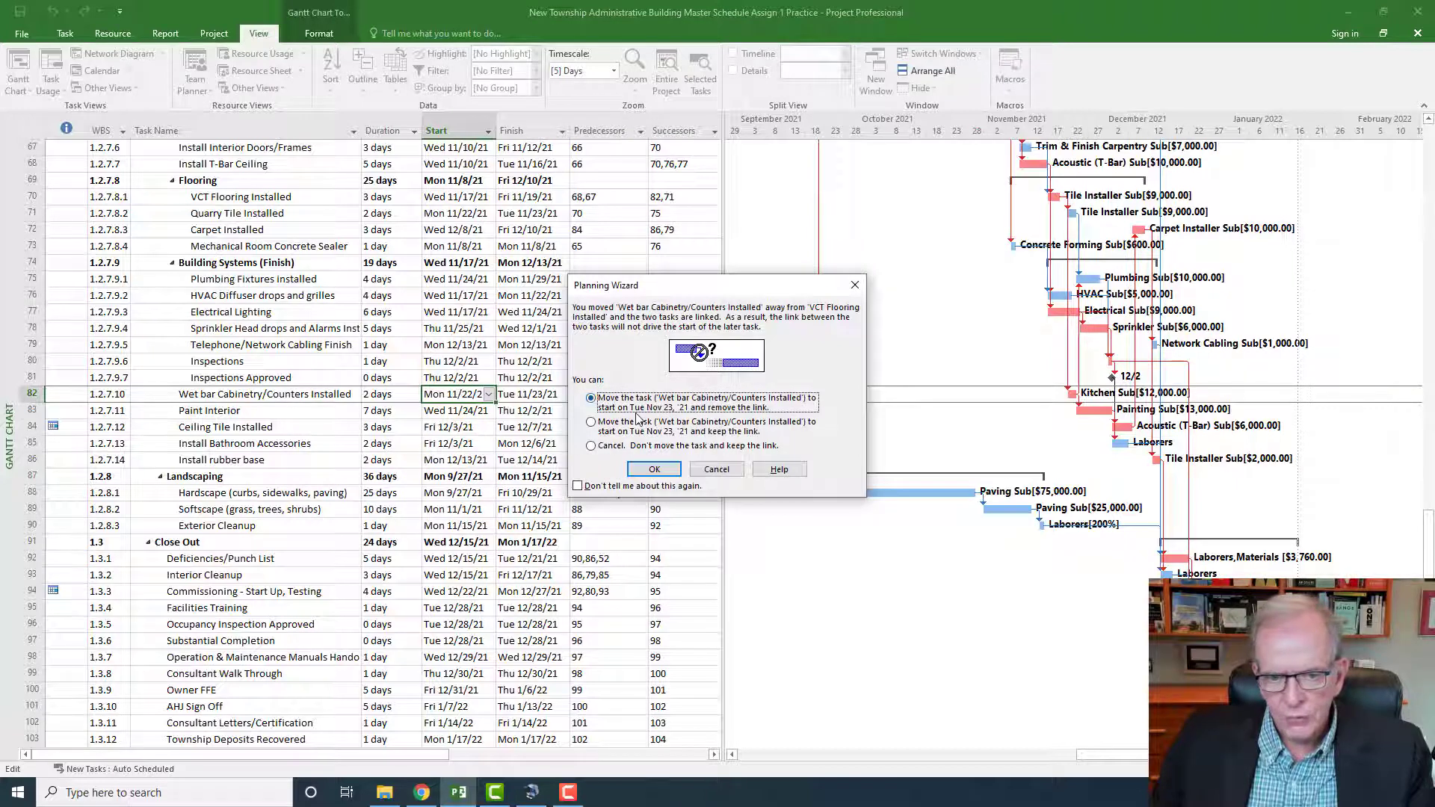
{"action": "left_click", "coordinate": [591, 422]}
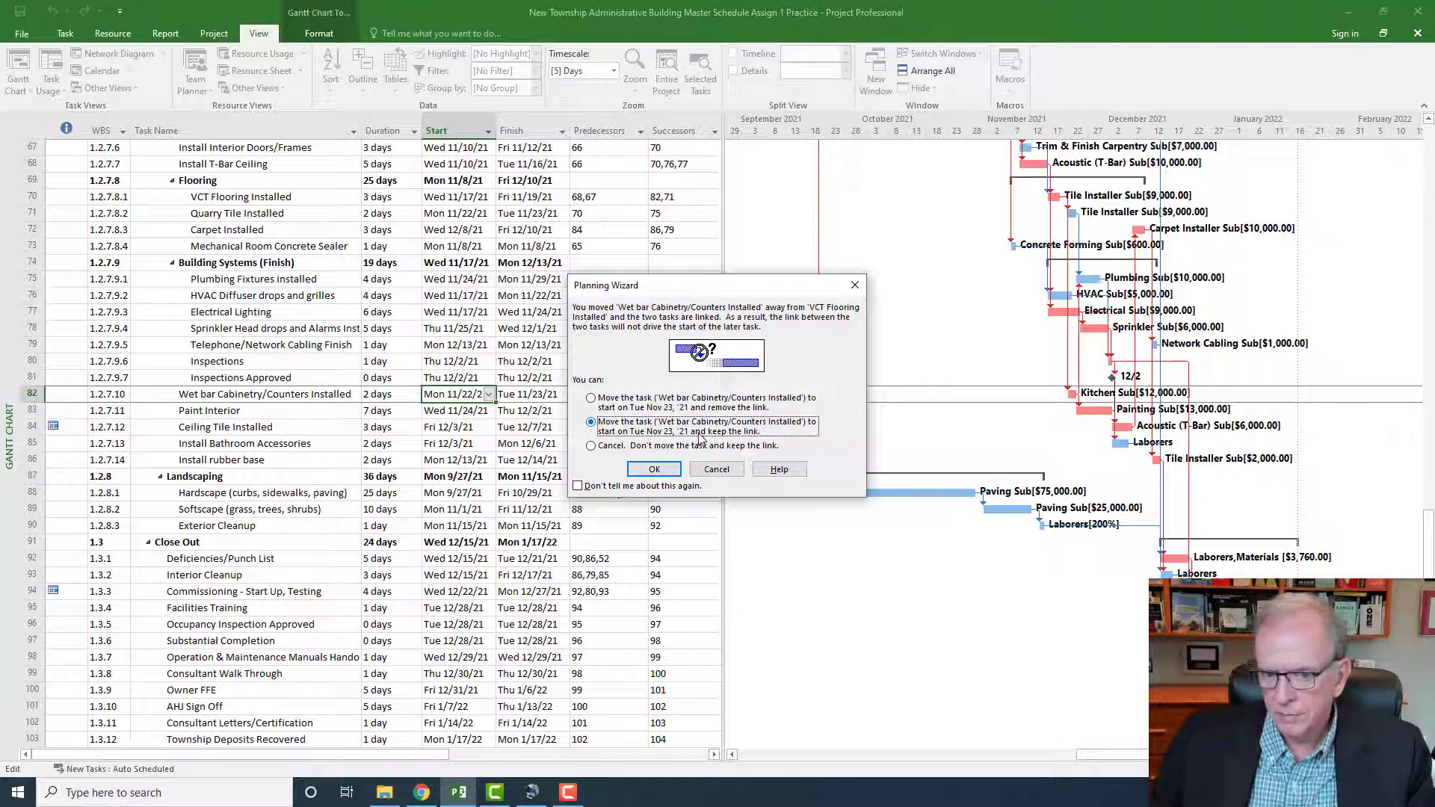
{"action": "left_click", "coordinate": [654, 471]}
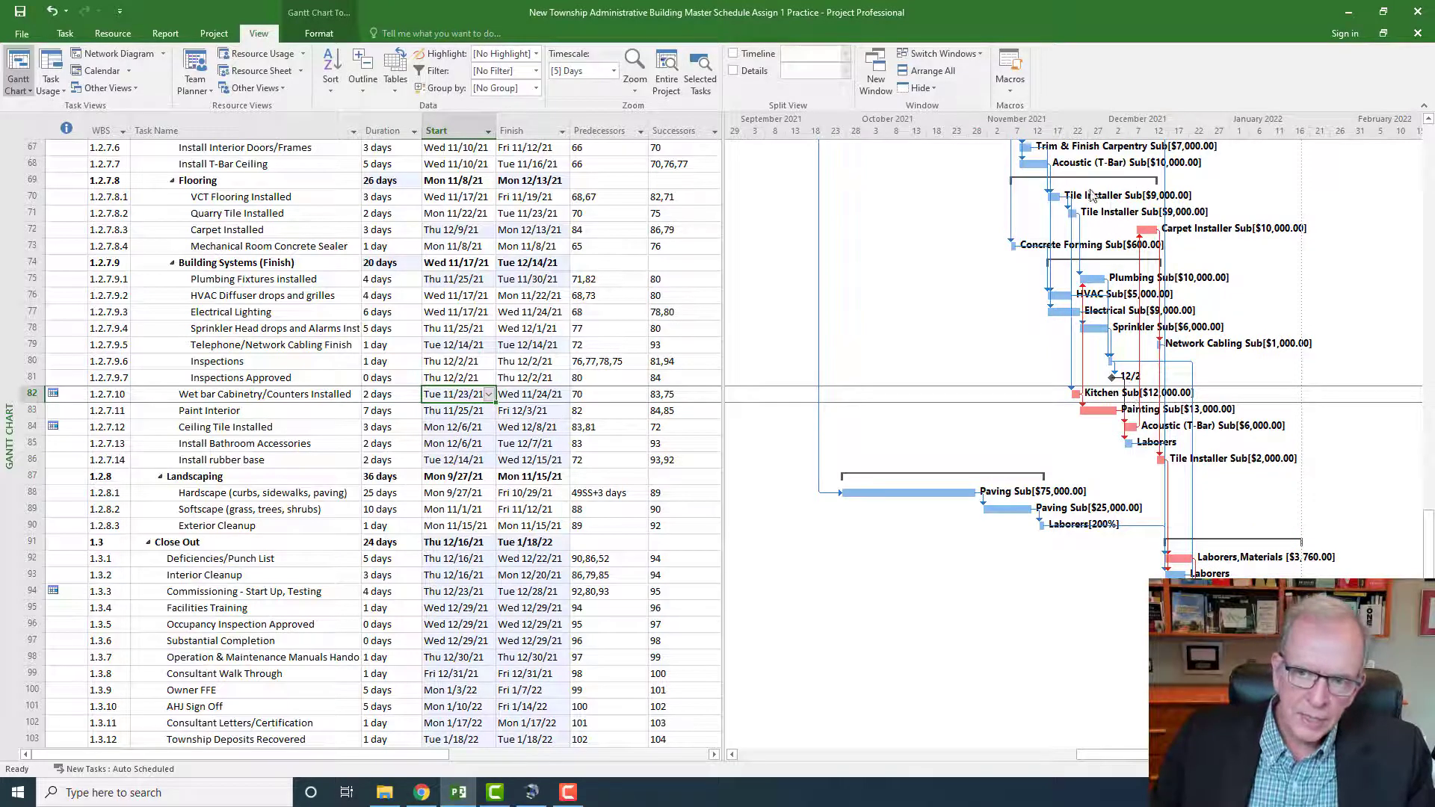
Step: Set the Tape Drywall duration to 11 days and check the dates and constraint indicator of Wet bar Cabinetry/Counters Installed
{"action": "scroll", "coordinate": [965, 261], "scroll_direction": "up", "scroll_amount": 5}
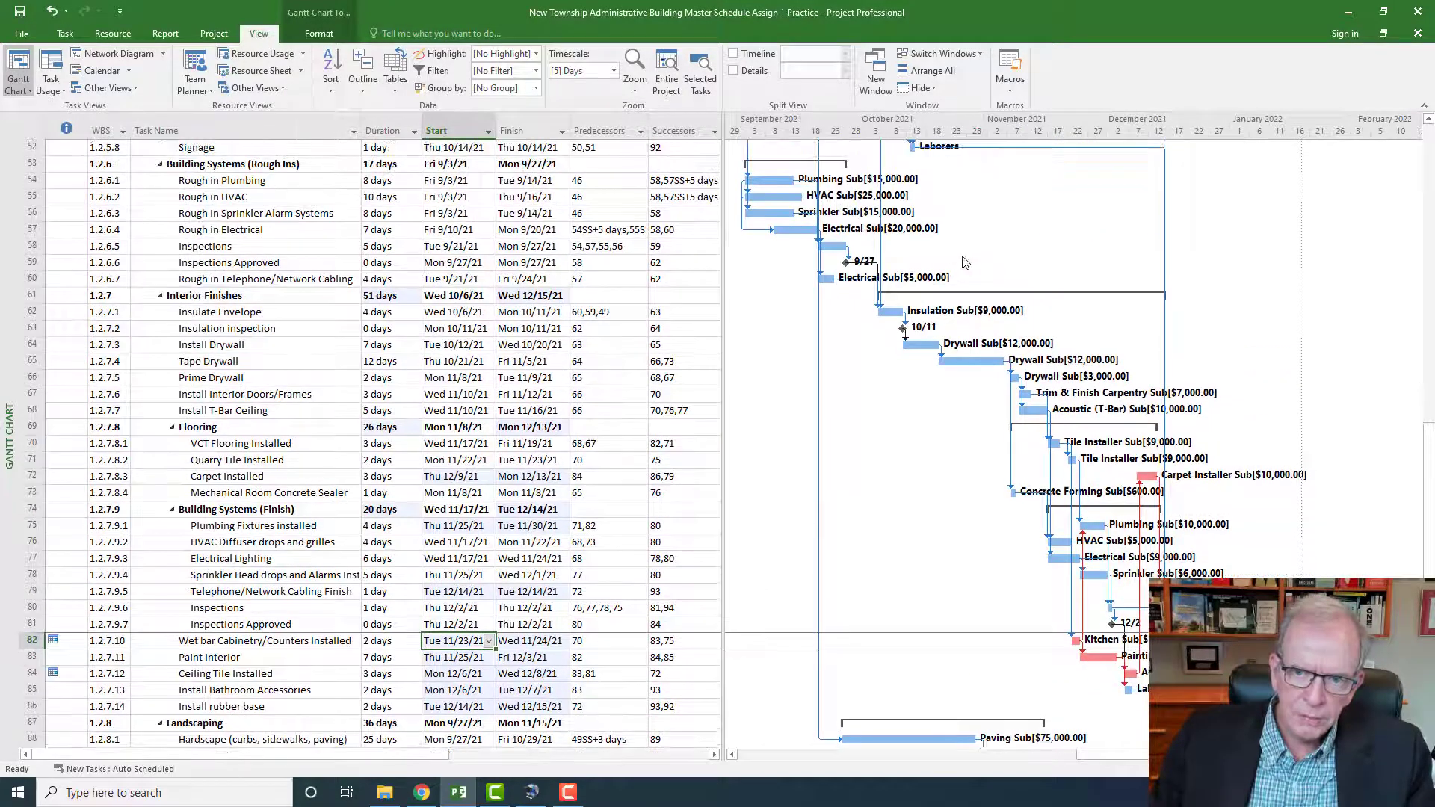
{"action": "scroll", "coordinate": [986, 299], "scroll_direction": "down", "scroll_amount": 4}
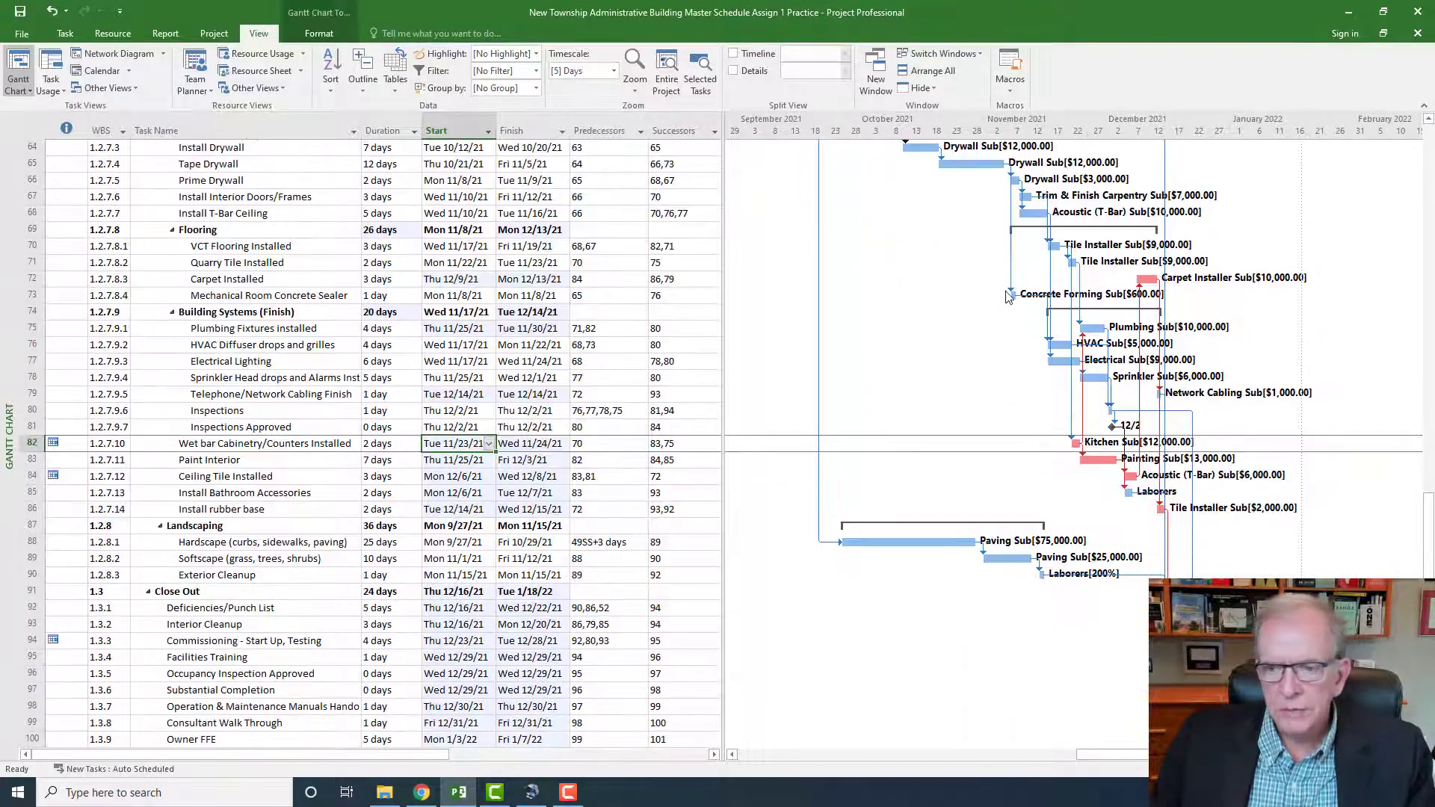
{"action": "scroll", "coordinate": [1006, 297], "scroll_direction": "up", "scroll_amount": 2}
{"action": "scroll", "coordinate": [1006, 298], "scroll_direction": "up", "scroll_amount": 1}
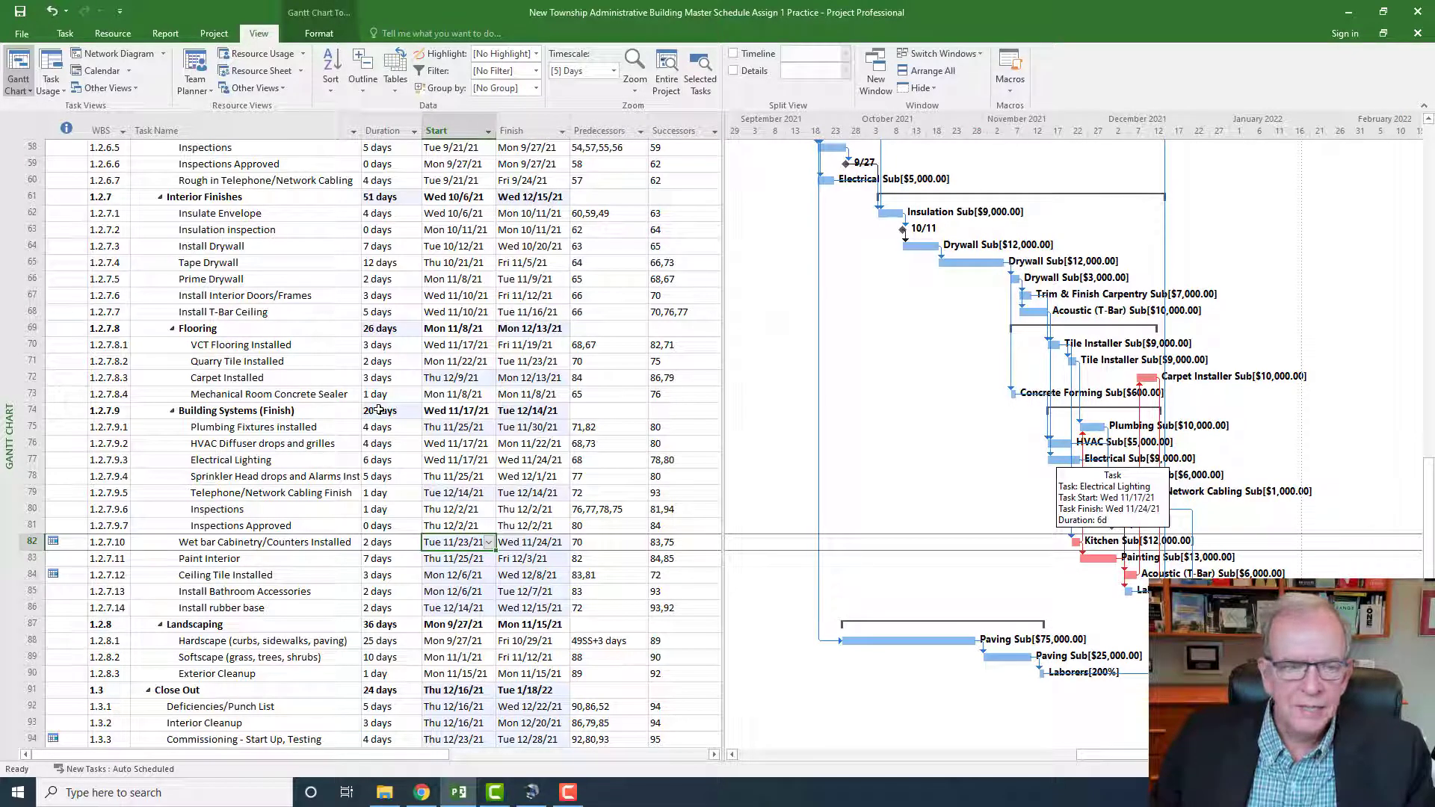
{"action": "left_click", "coordinate": [283, 265]}
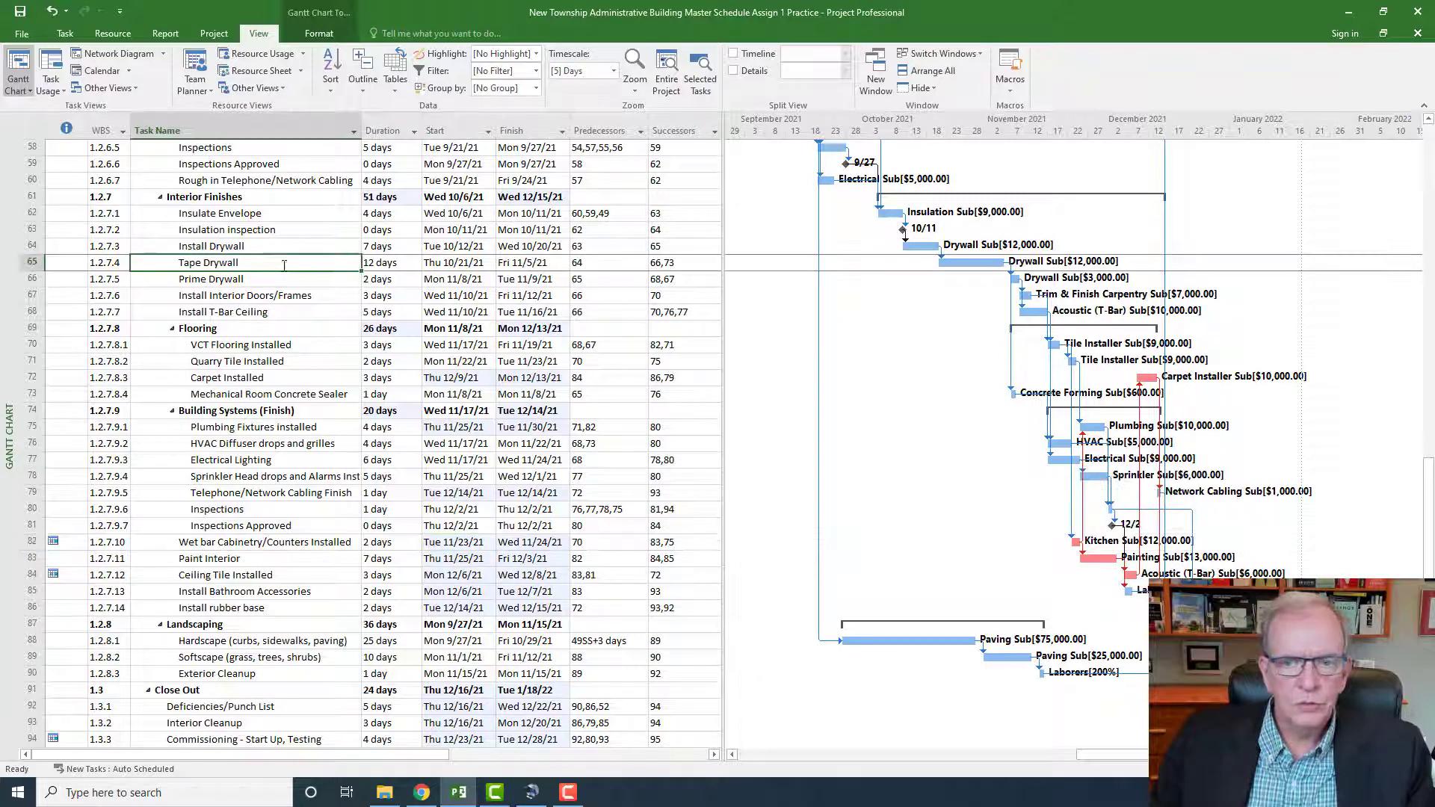
{"action": "left_click", "coordinate": [410, 264]}
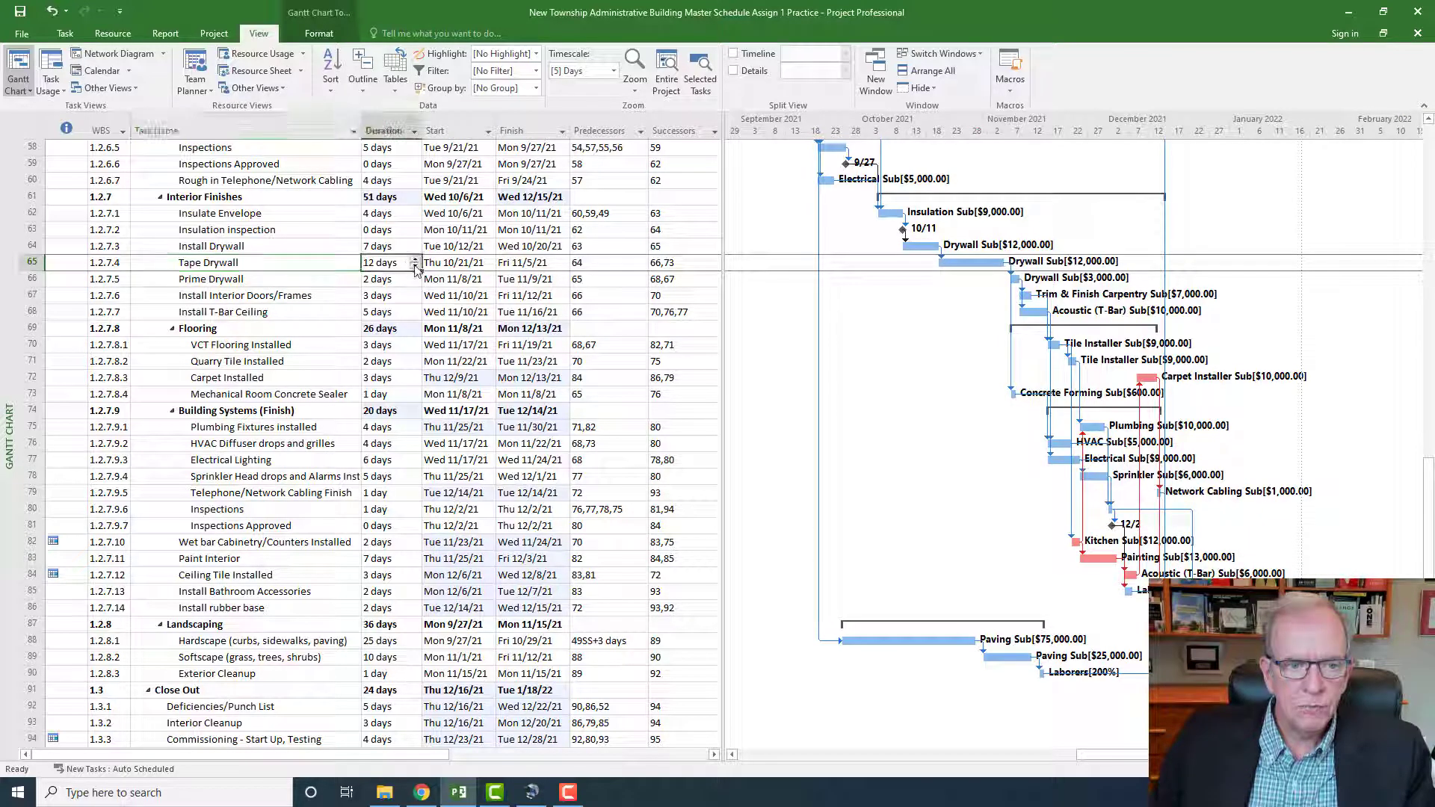
{"action": "left_click", "coordinate": [415, 267]}
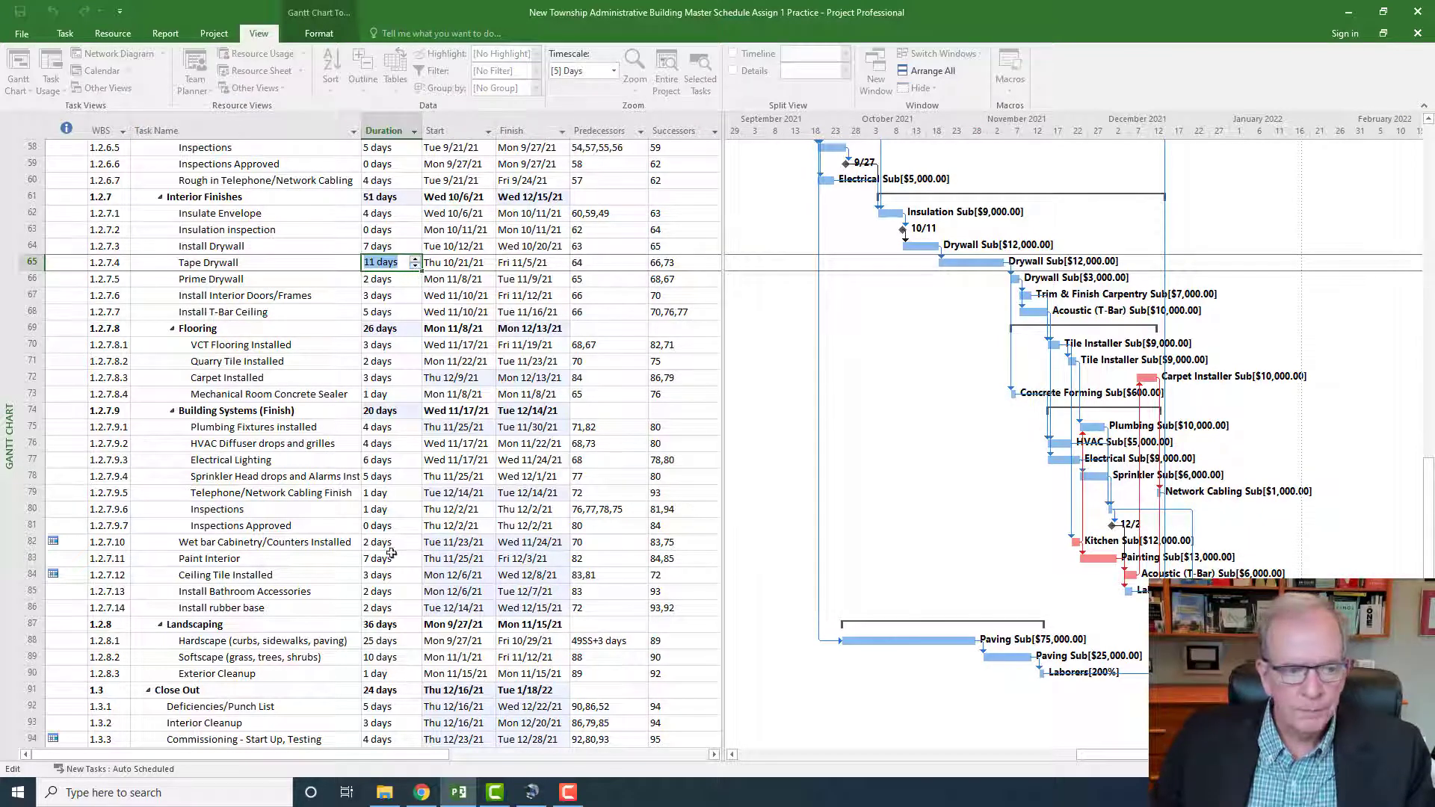
{"action": "left_click", "coordinate": [335, 279]}
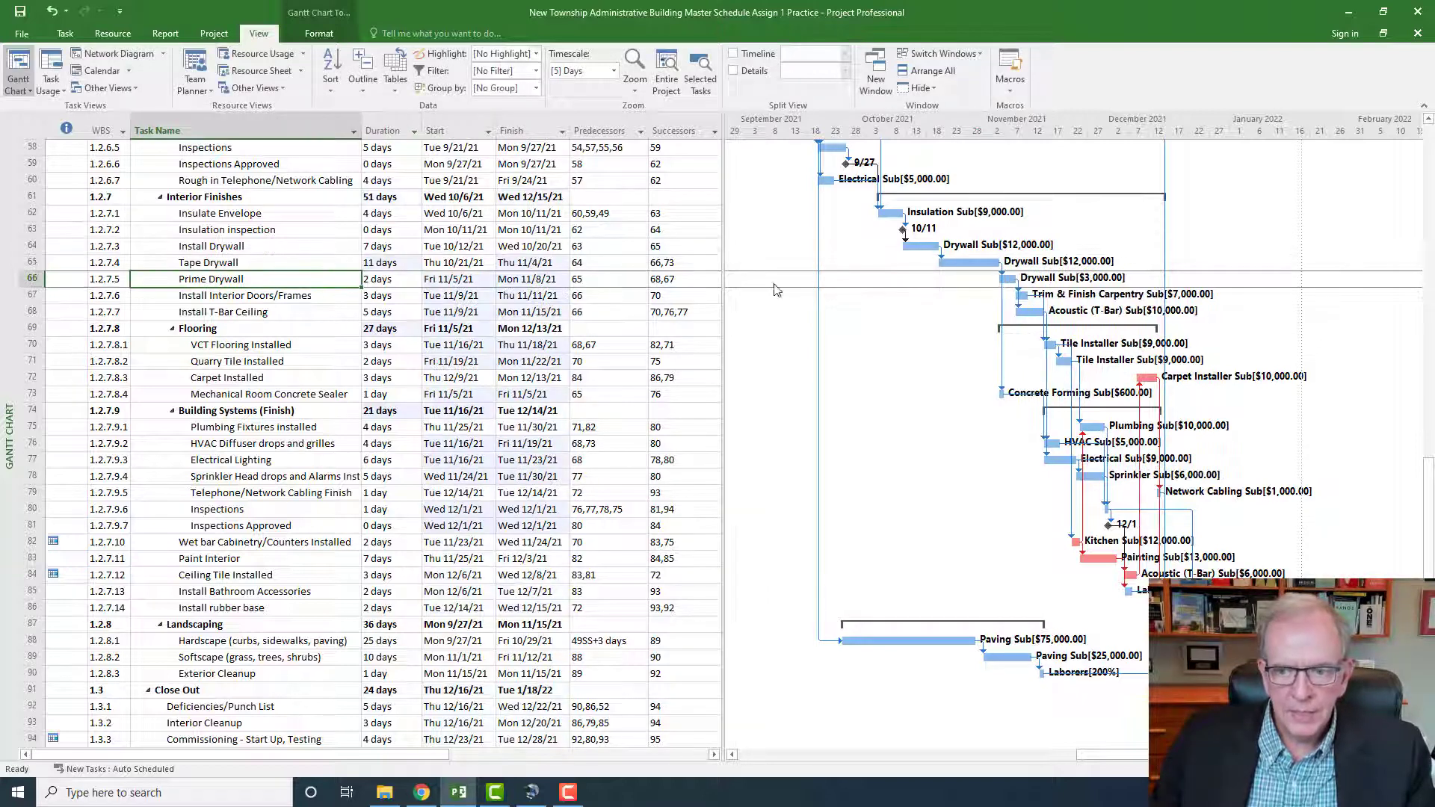
{"action": "left_click", "coordinate": [217, 544]}
{"action": "mouse_move", "coordinate": [77, 541]}
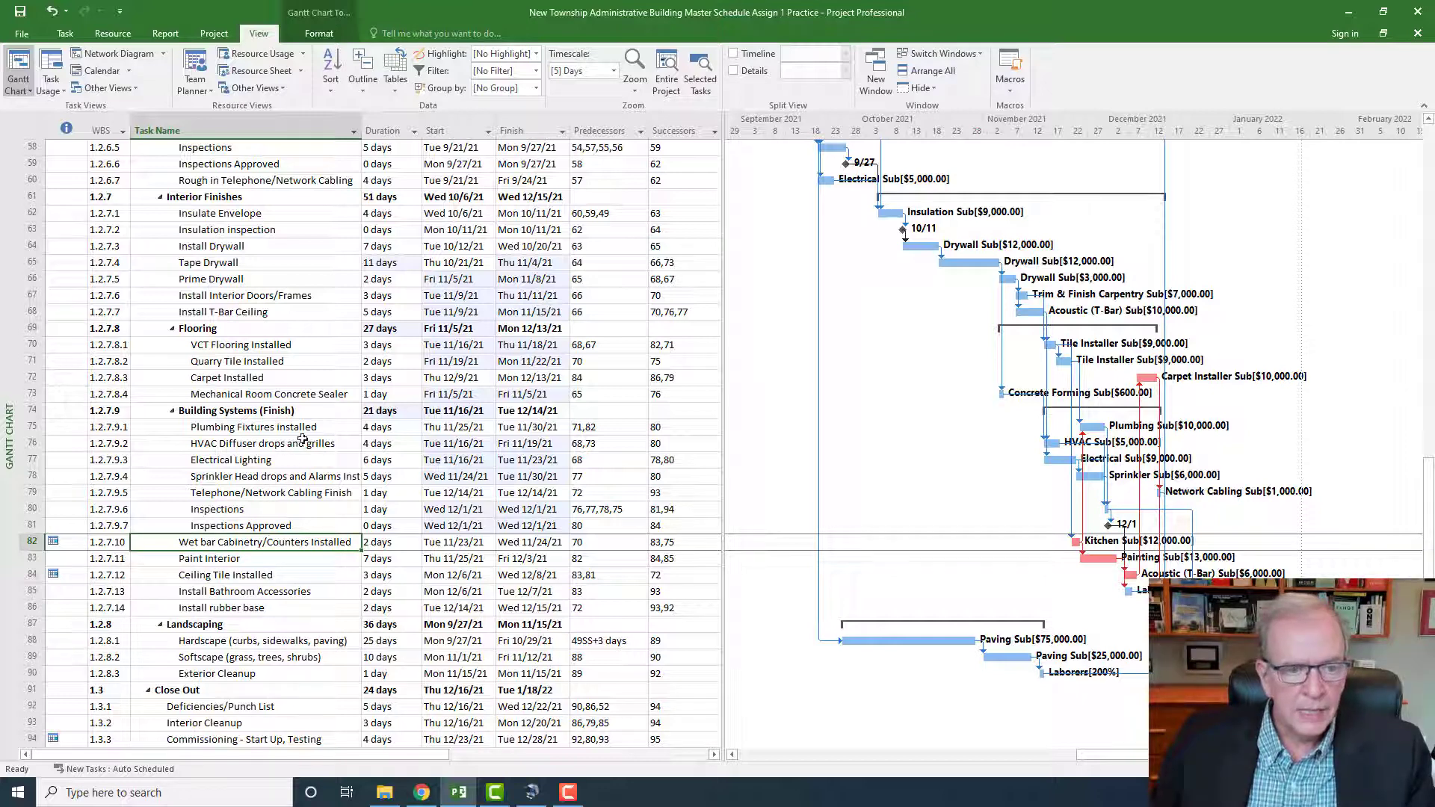
Step: Restore the Tape Drywall duration to 12 days
{"action": "left_click", "coordinate": [402, 263]}
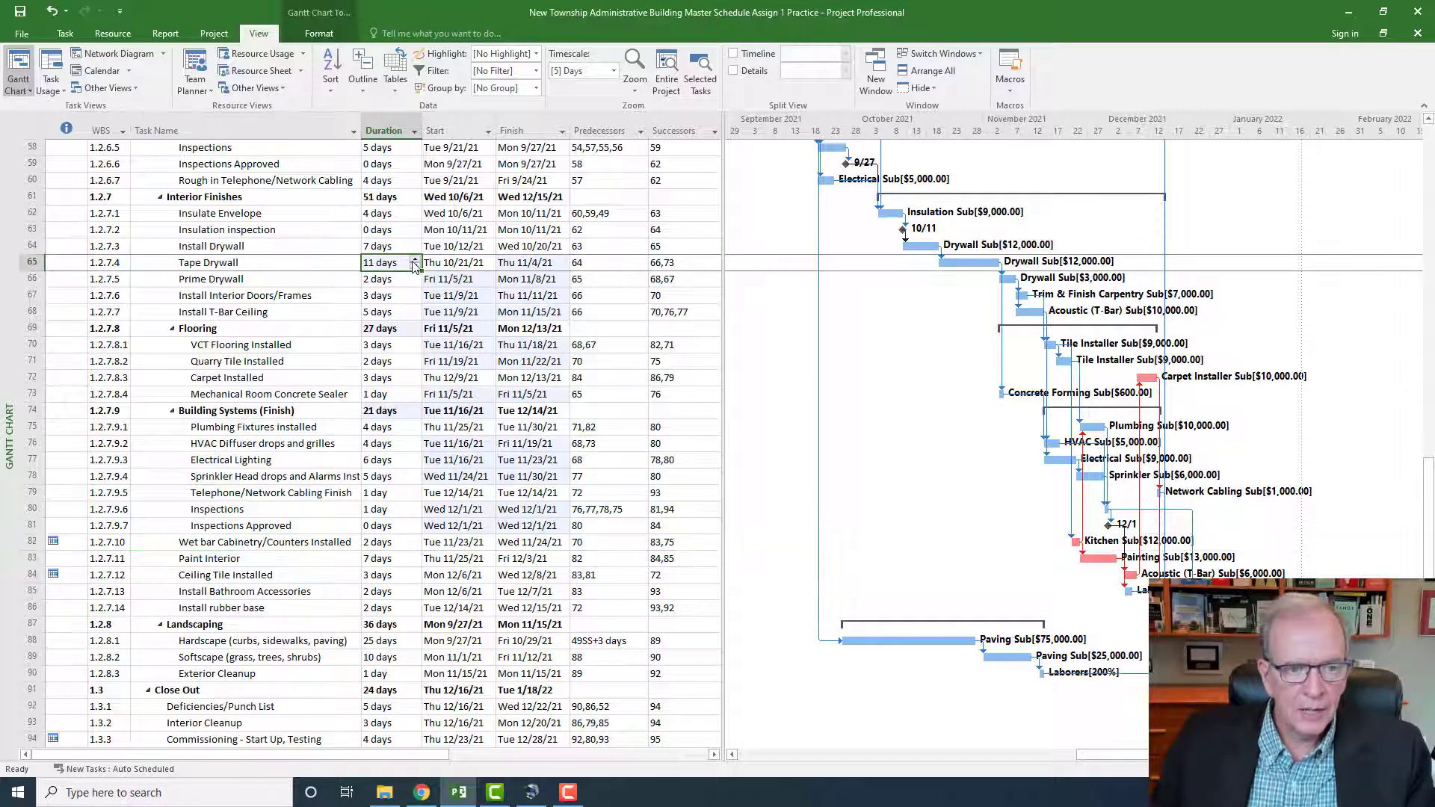
{"action": "left_click", "coordinate": [415, 261]}
{"action": "left_click", "coordinate": [329, 377]}
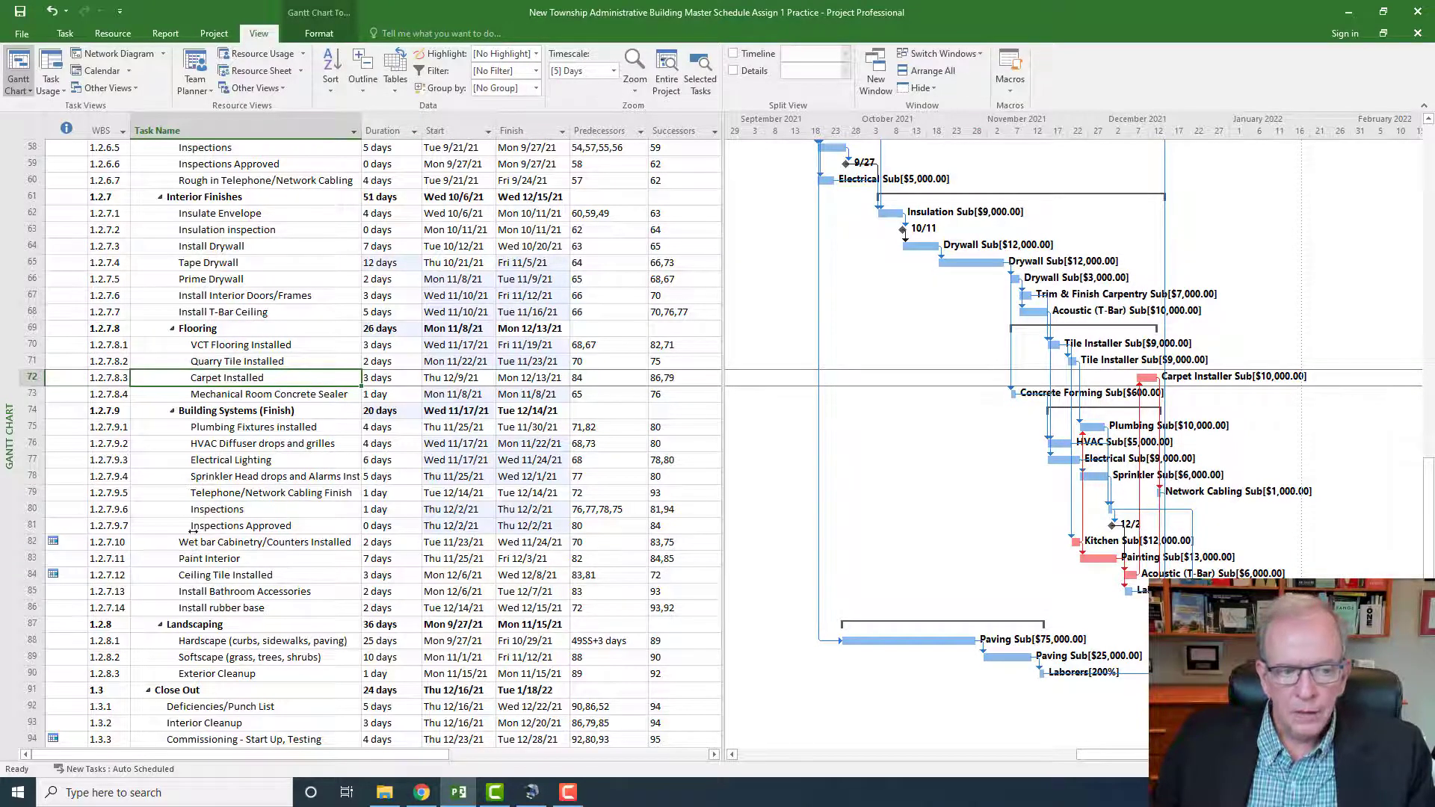
Step: Check the constraint indicator of Wet bar Cabinetry/Counters Installed and change the task's constraint type to As Soon As Possible
{"action": "scroll", "coordinate": [228, 544], "scroll_direction": "down", "scroll_amount": 2}
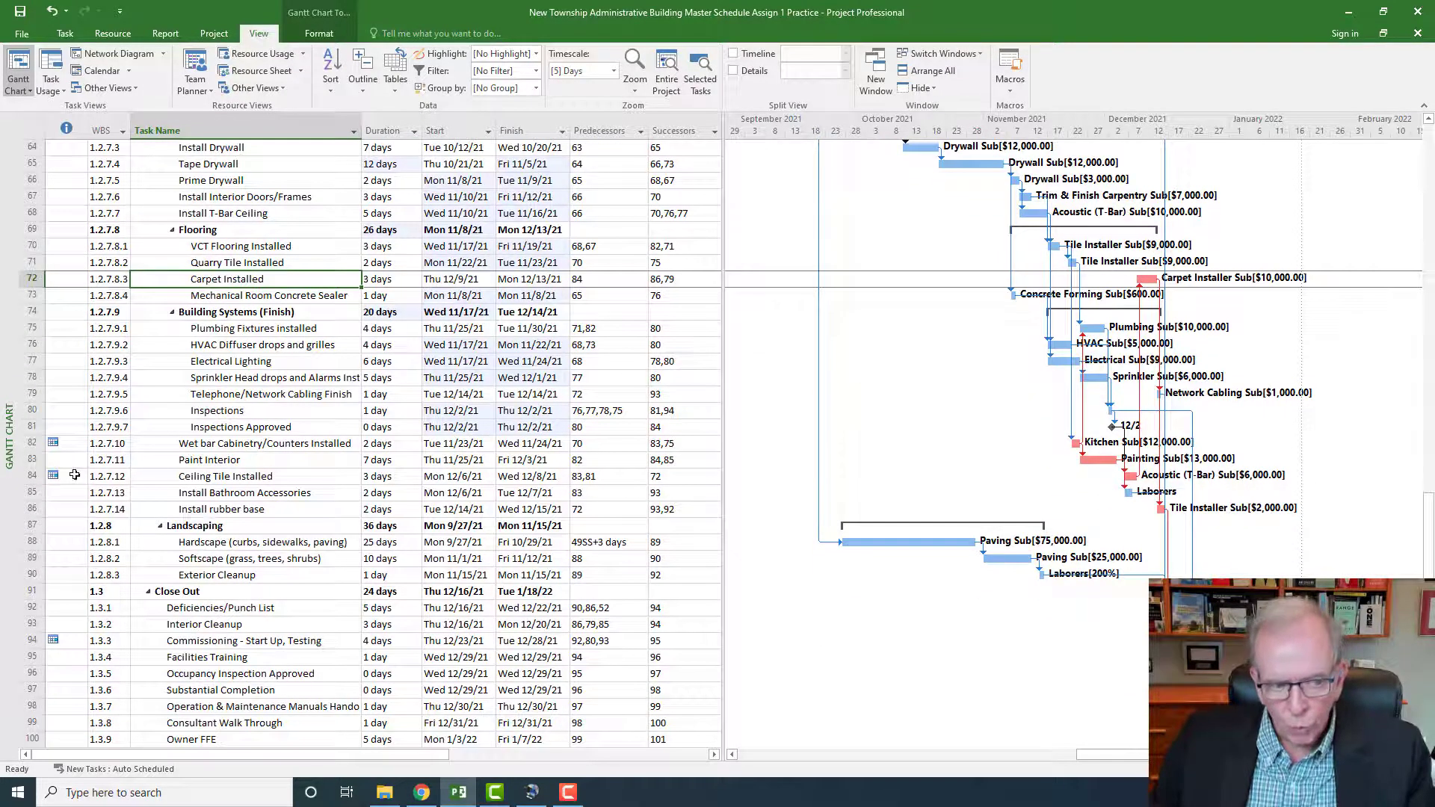
{"action": "mouse_move", "coordinate": [63, 447]}
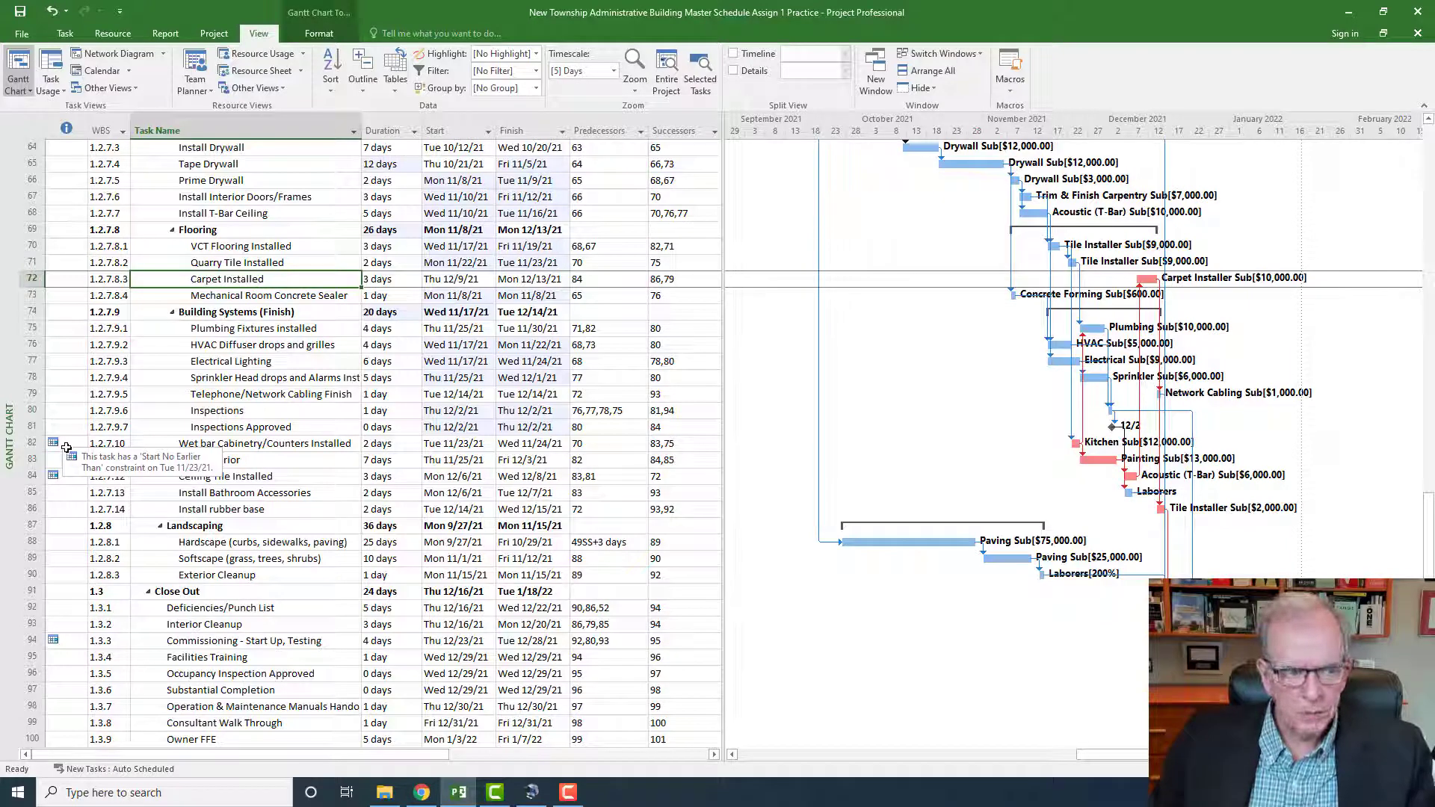
{"action": "double_click", "coordinate": [241, 443]}
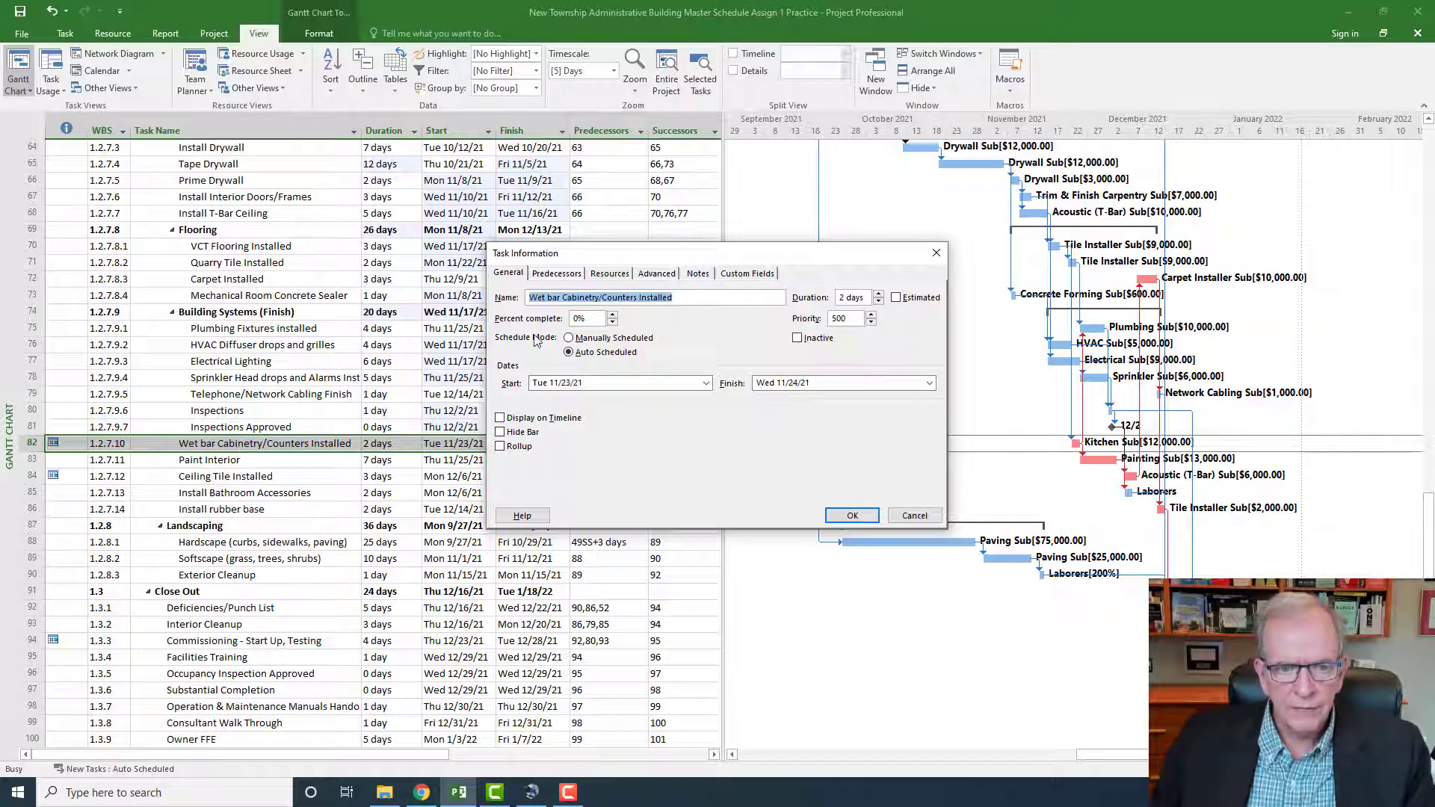
{"action": "left_click", "coordinate": [658, 273]}
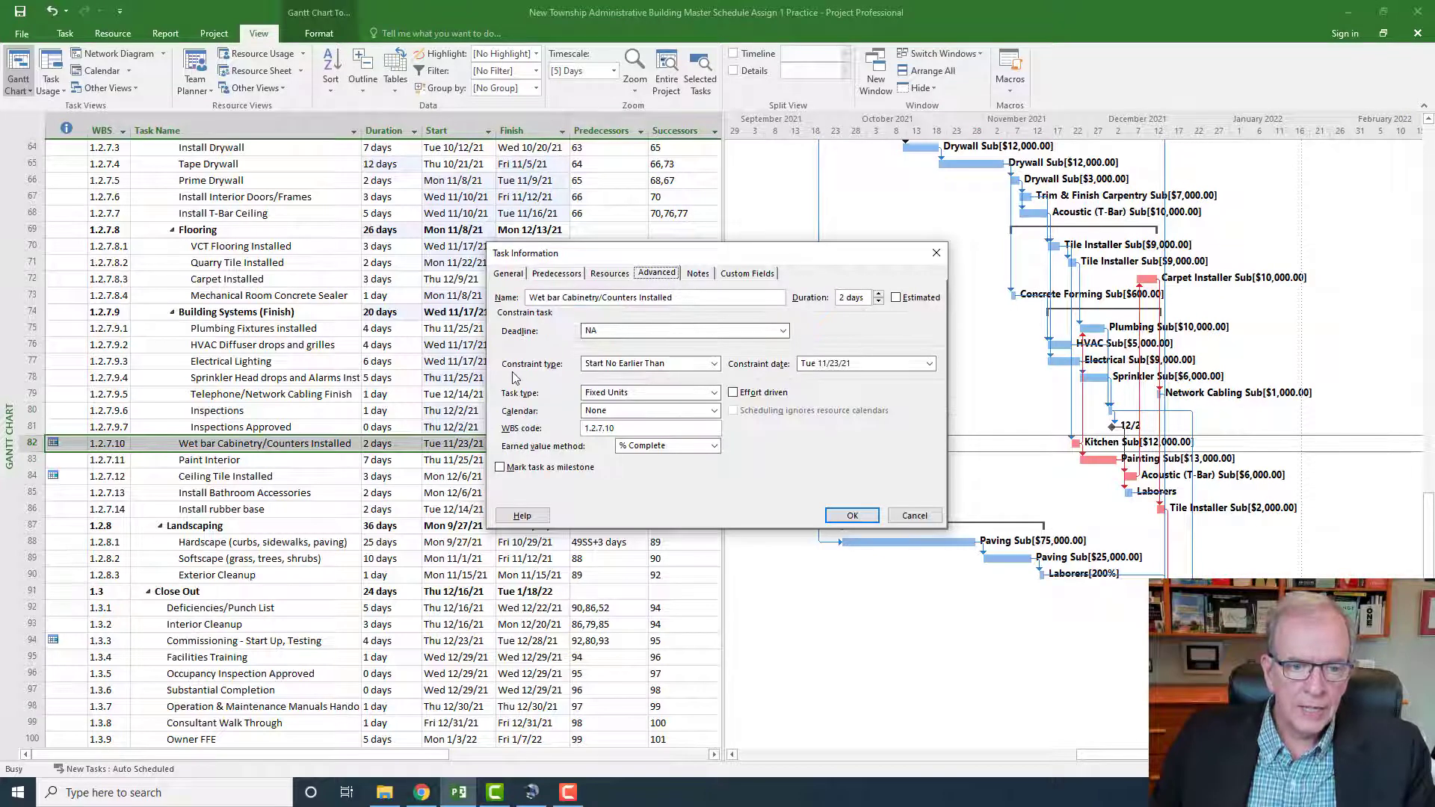
{"action": "left_click", "coordinate": [714, 364]}
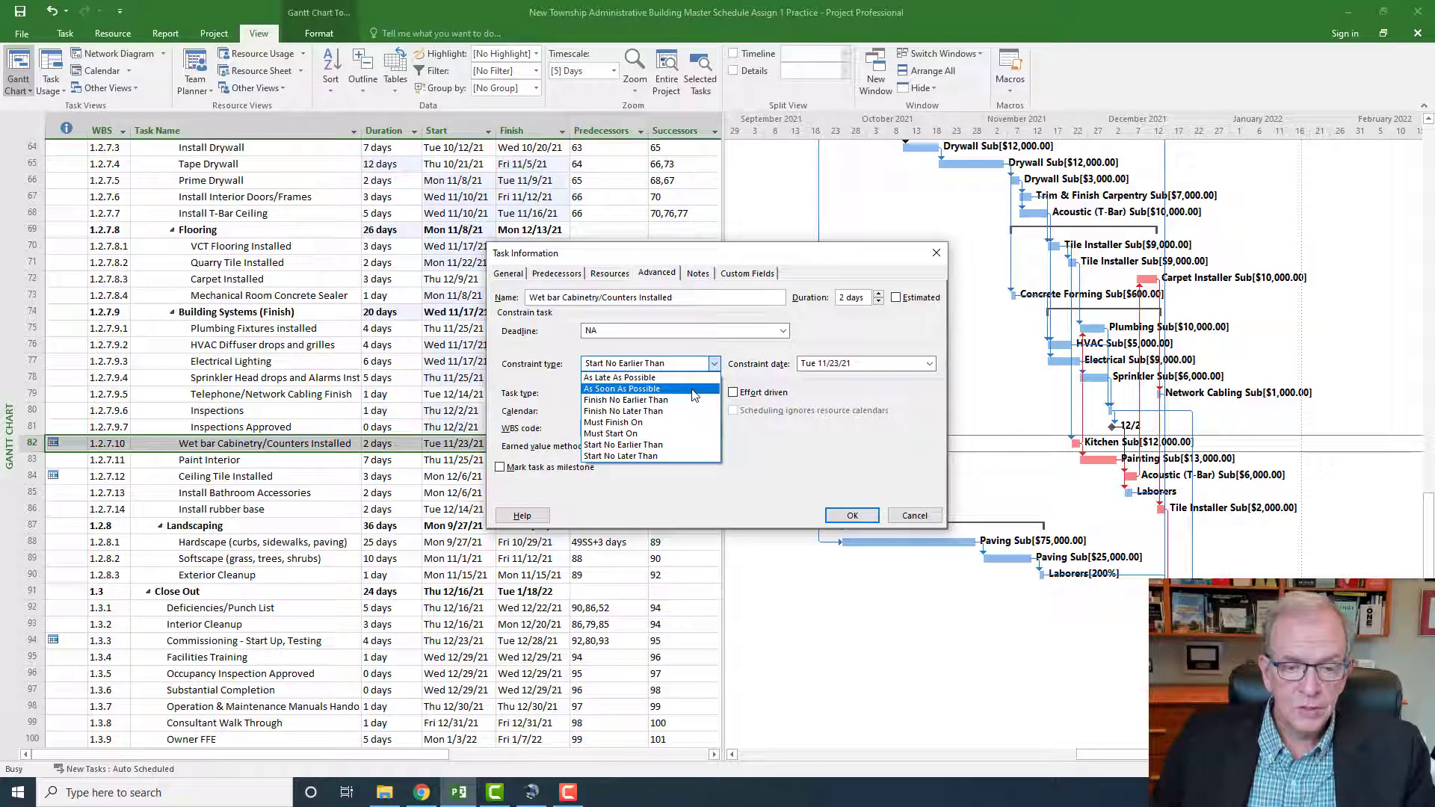
{"action": "left_click", "coordinate": [693, 390]}
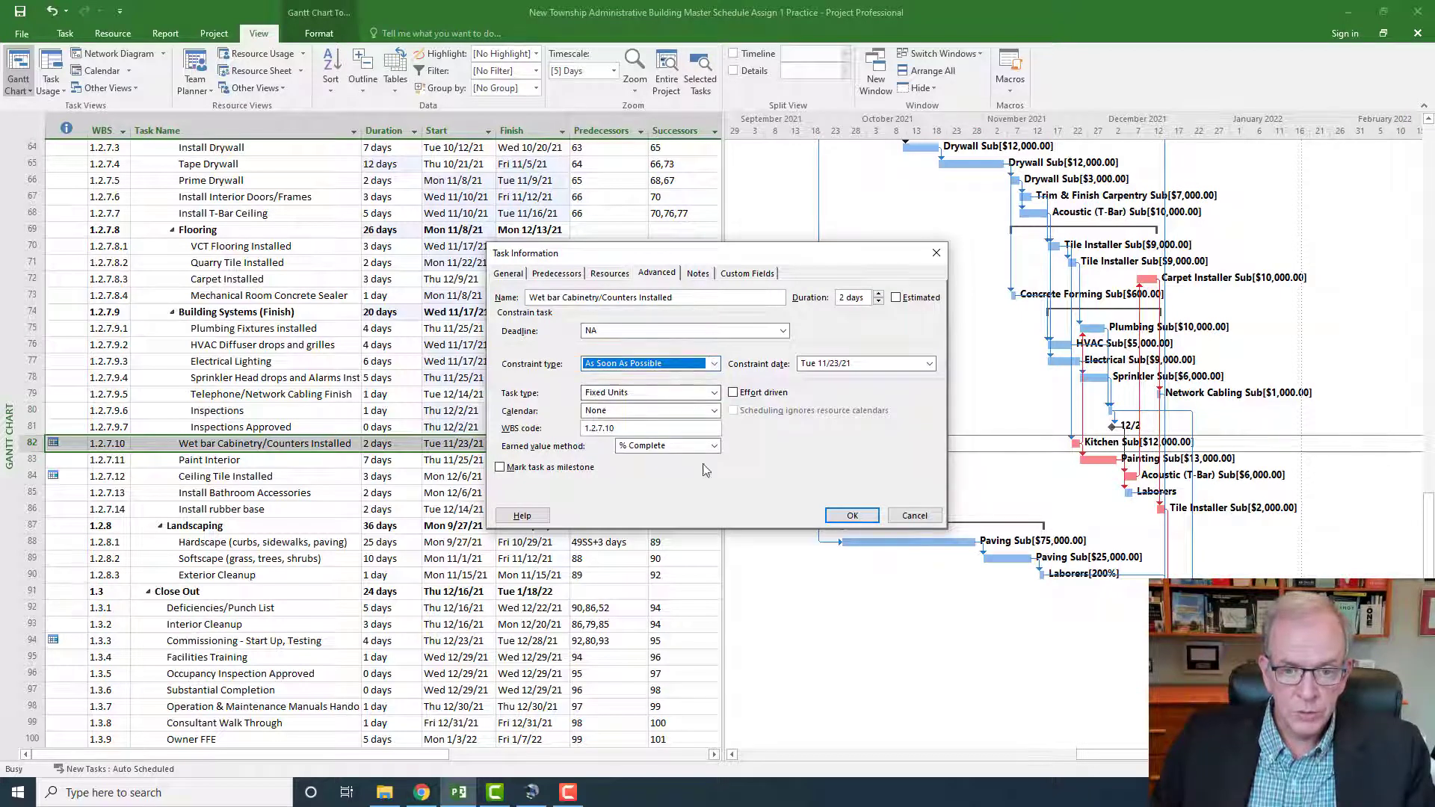
{"action": "left_click", "coordinate": [837, 517]}
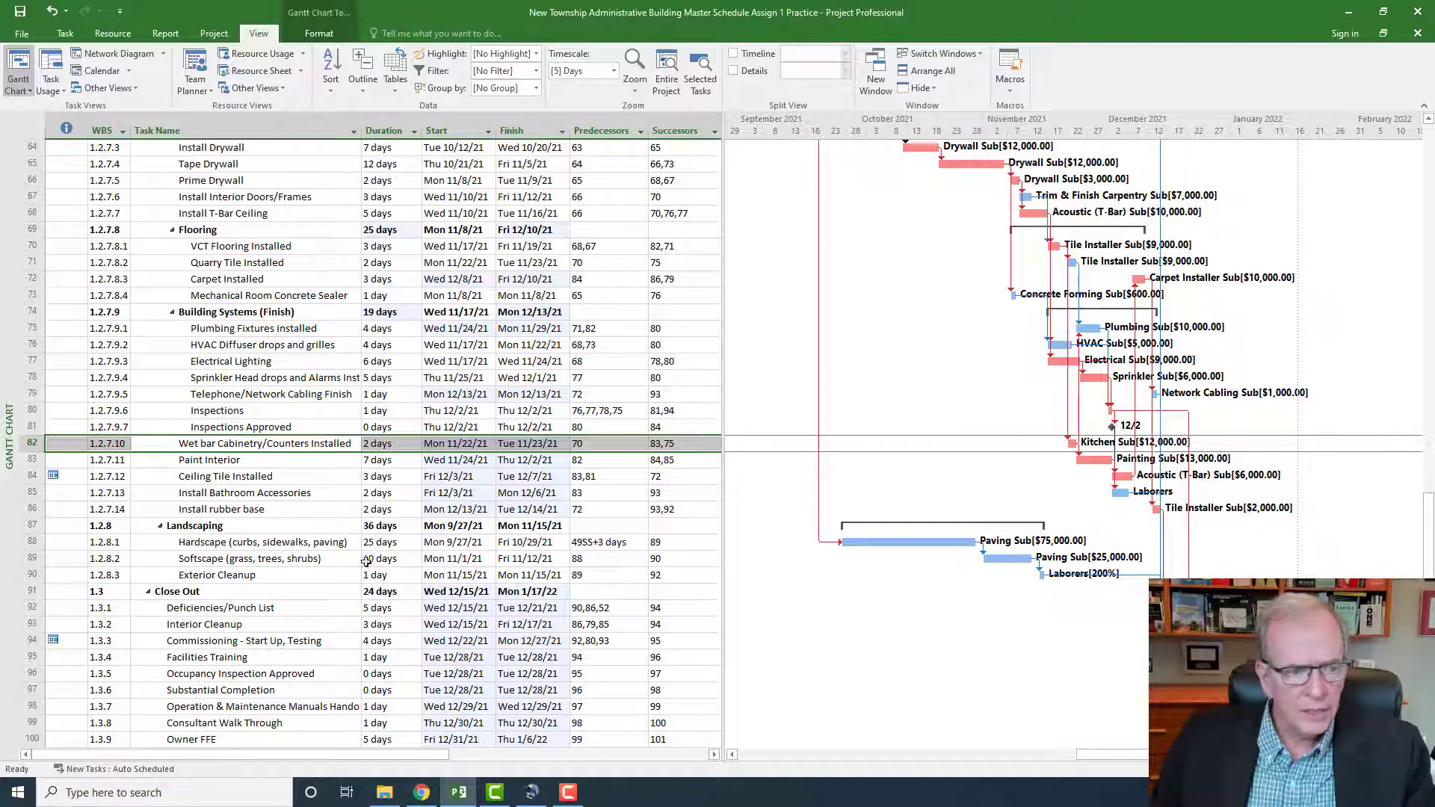
Step: Change the constraint type of Ceiling Tile Installed to As Soon As Possible
{"action": "double_click", "coordinate": [294, 476]}
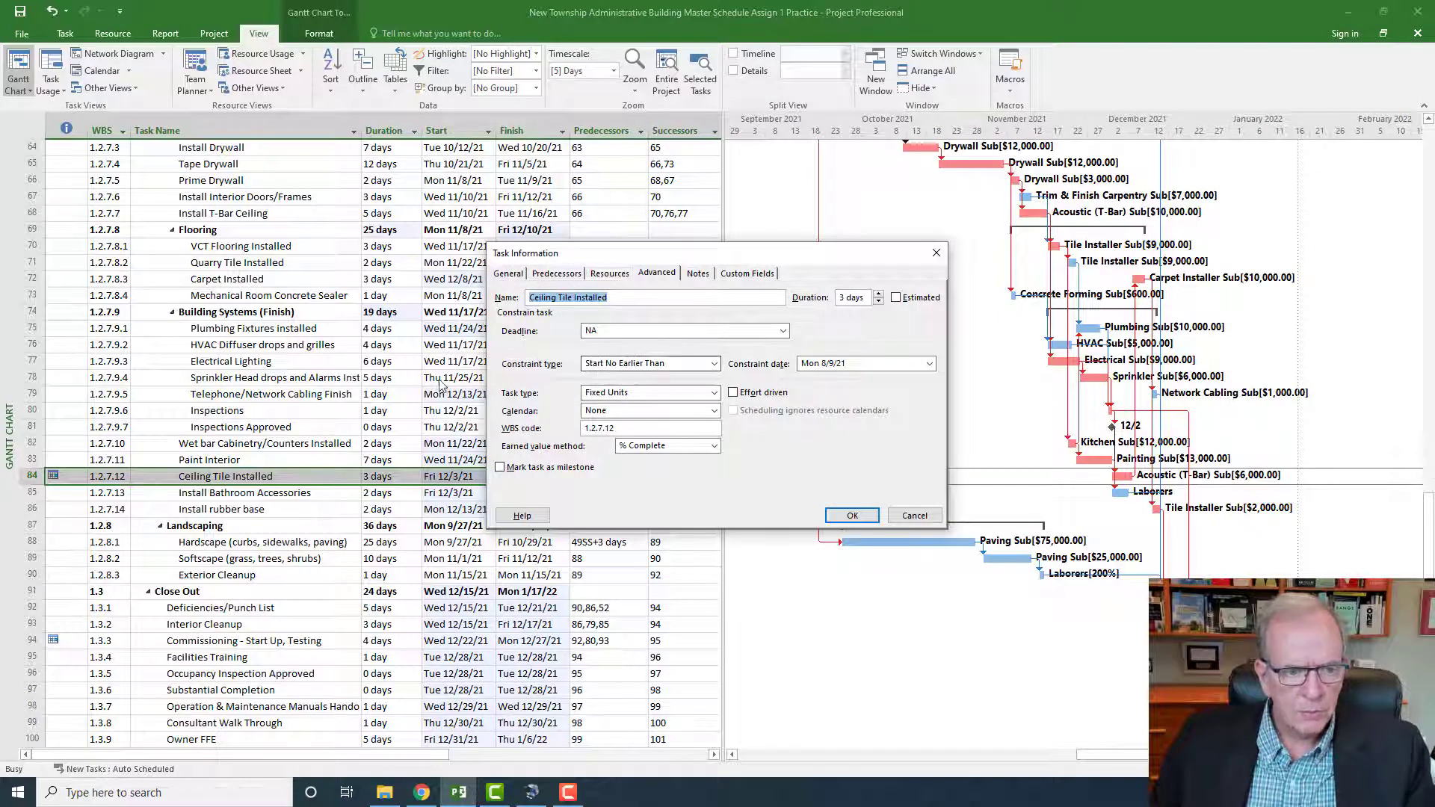
{"action": "left_click", "coordinate": [696, 363]}
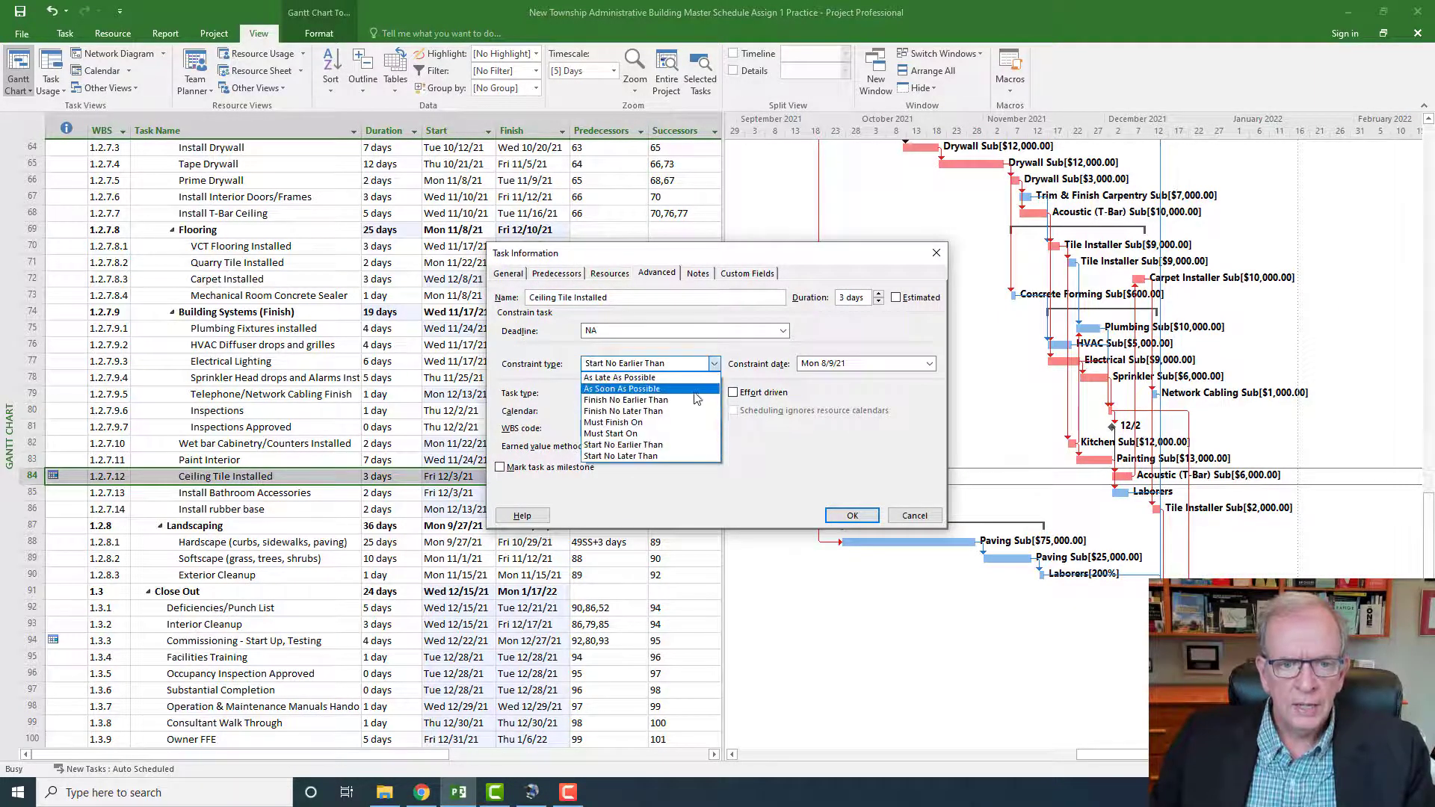
{"action": "left_click", "coordinate": [696, 389]}
{"action": "left_click", "coordinate": [852, 516]}
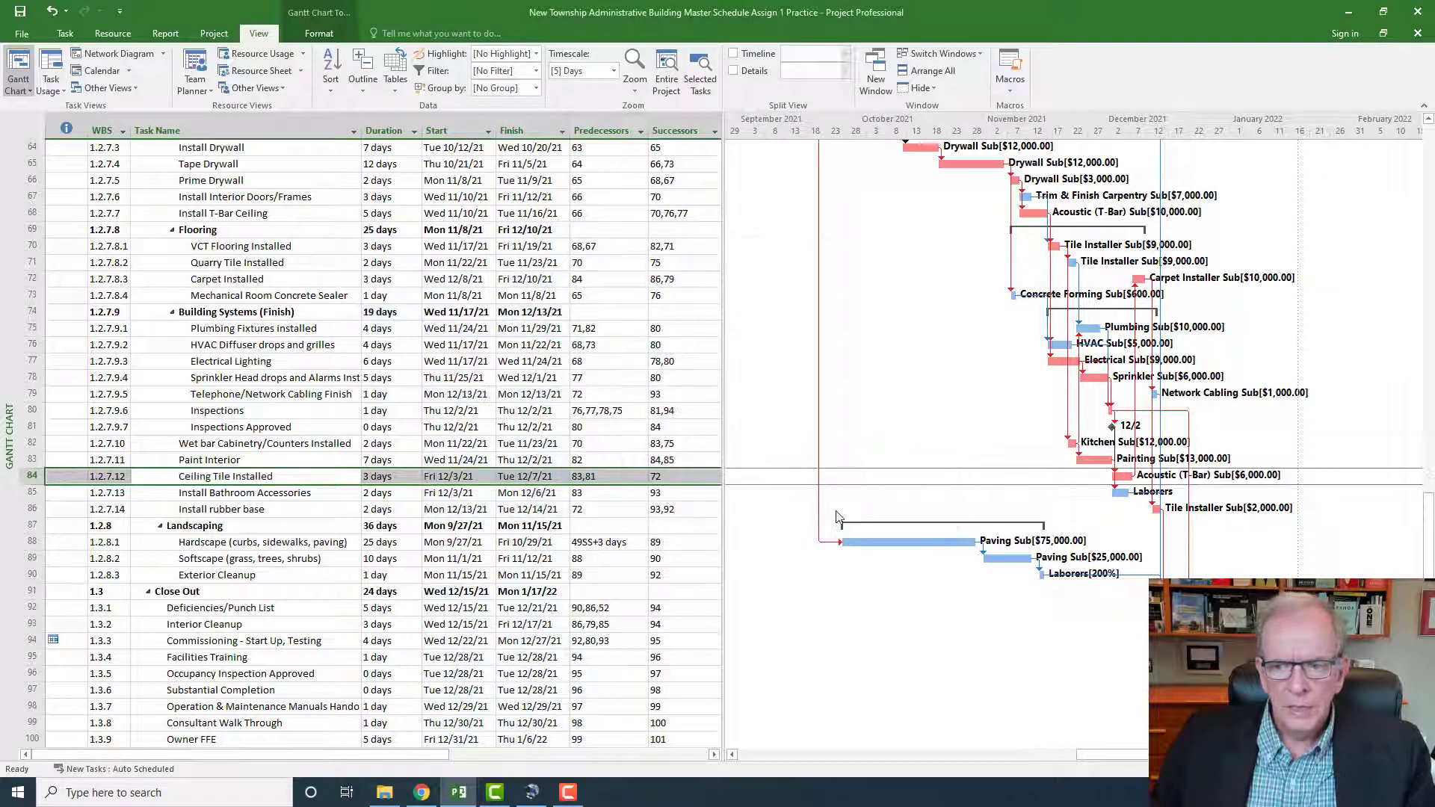
Step: Change the constraint type of Commissioning - Start Up, Testing to As Soon As Possible and dismiss the bulk-edit suggestion
{"action": "scroll", "coordinate": [497, 521], "scroll_direction": "down", "scroll_amount": 3}
{"action": "left_click", "coordinate": [321, 500]}
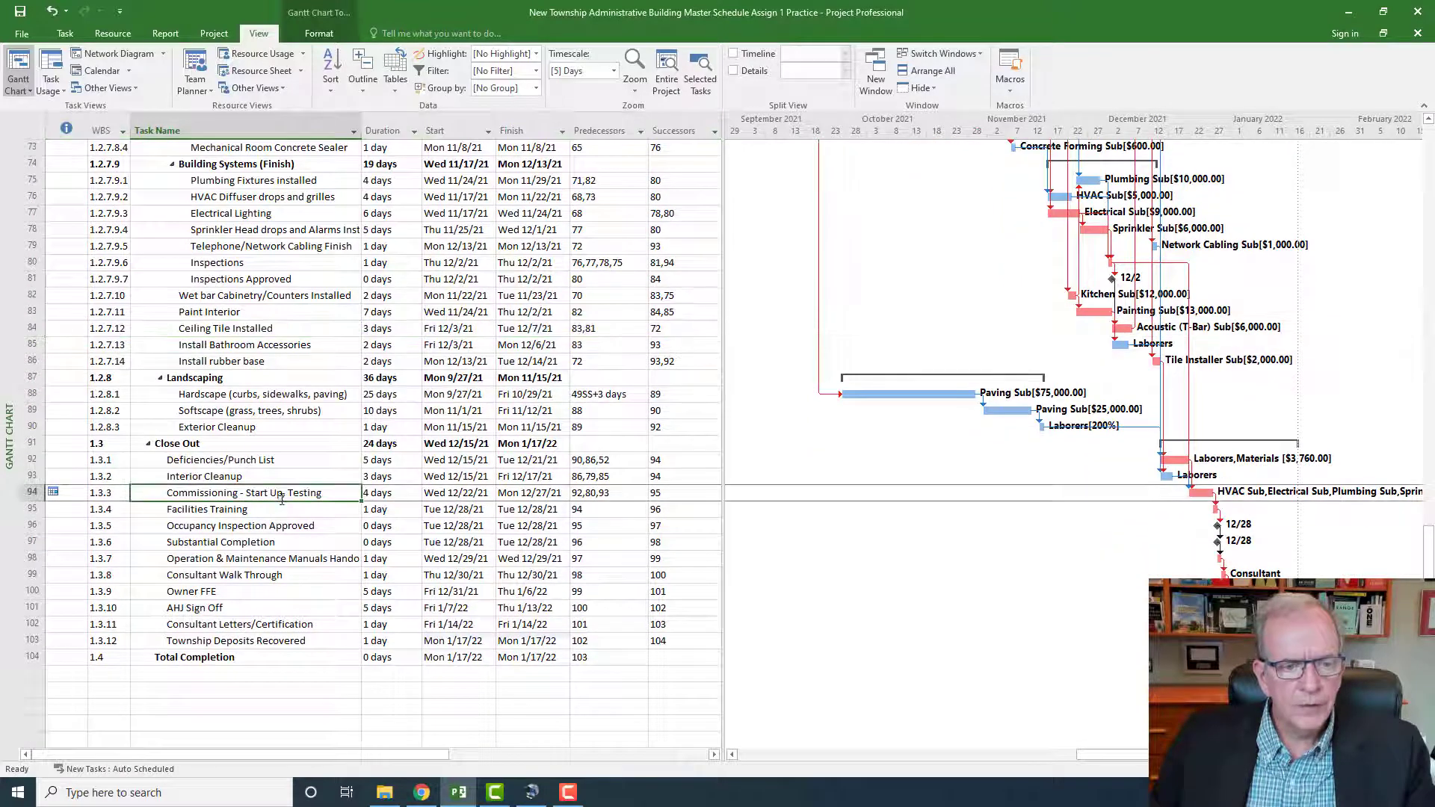
{"action": "double_click", "coordinate": [321, 502]}
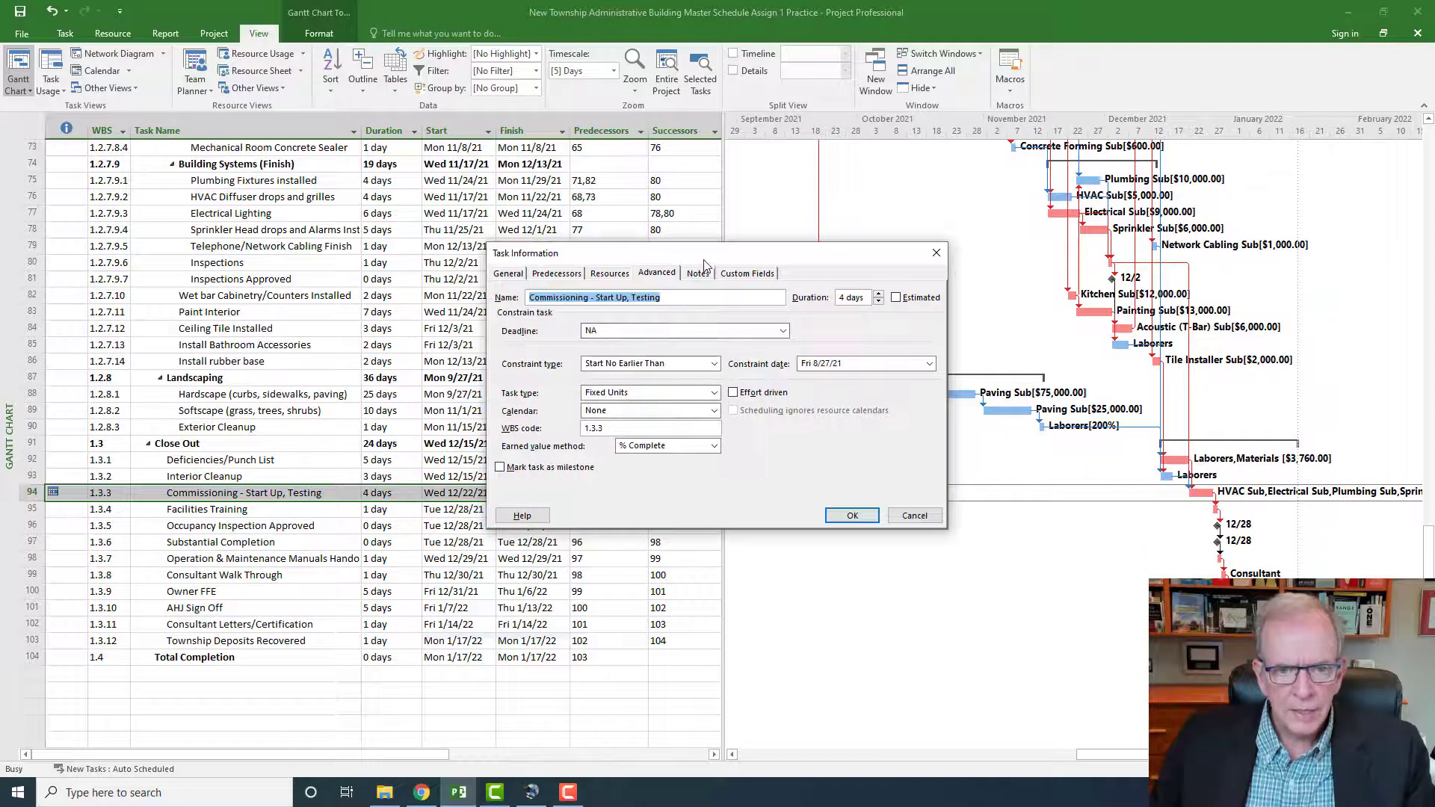
{"action": "left_click_drag", "start_coordinate": [684, 250], "coordinate": [644, 183]}
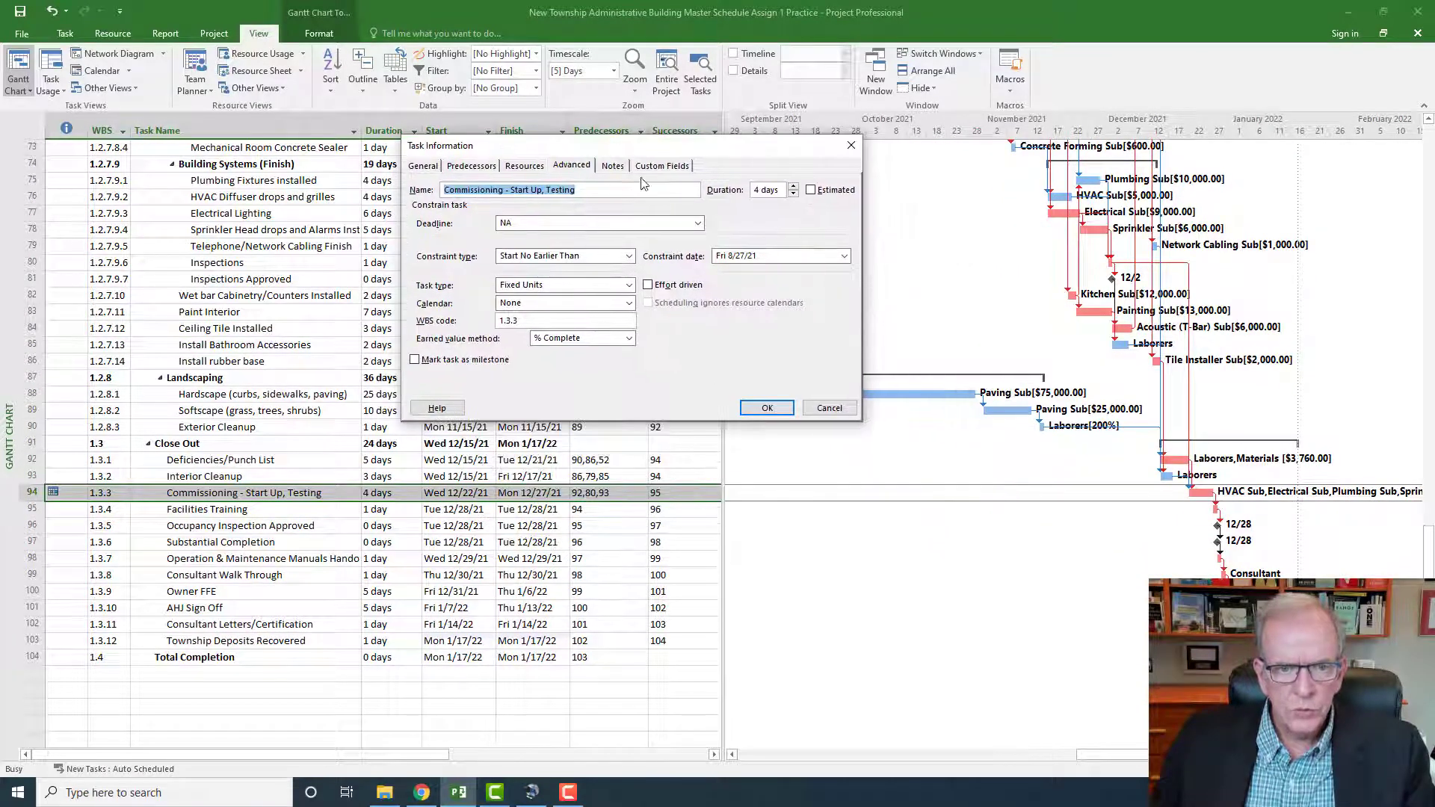
{"action": "left_click", "coordinate": [629, 257]}
{"action": "left_click", "coordinate": [568, 271]}
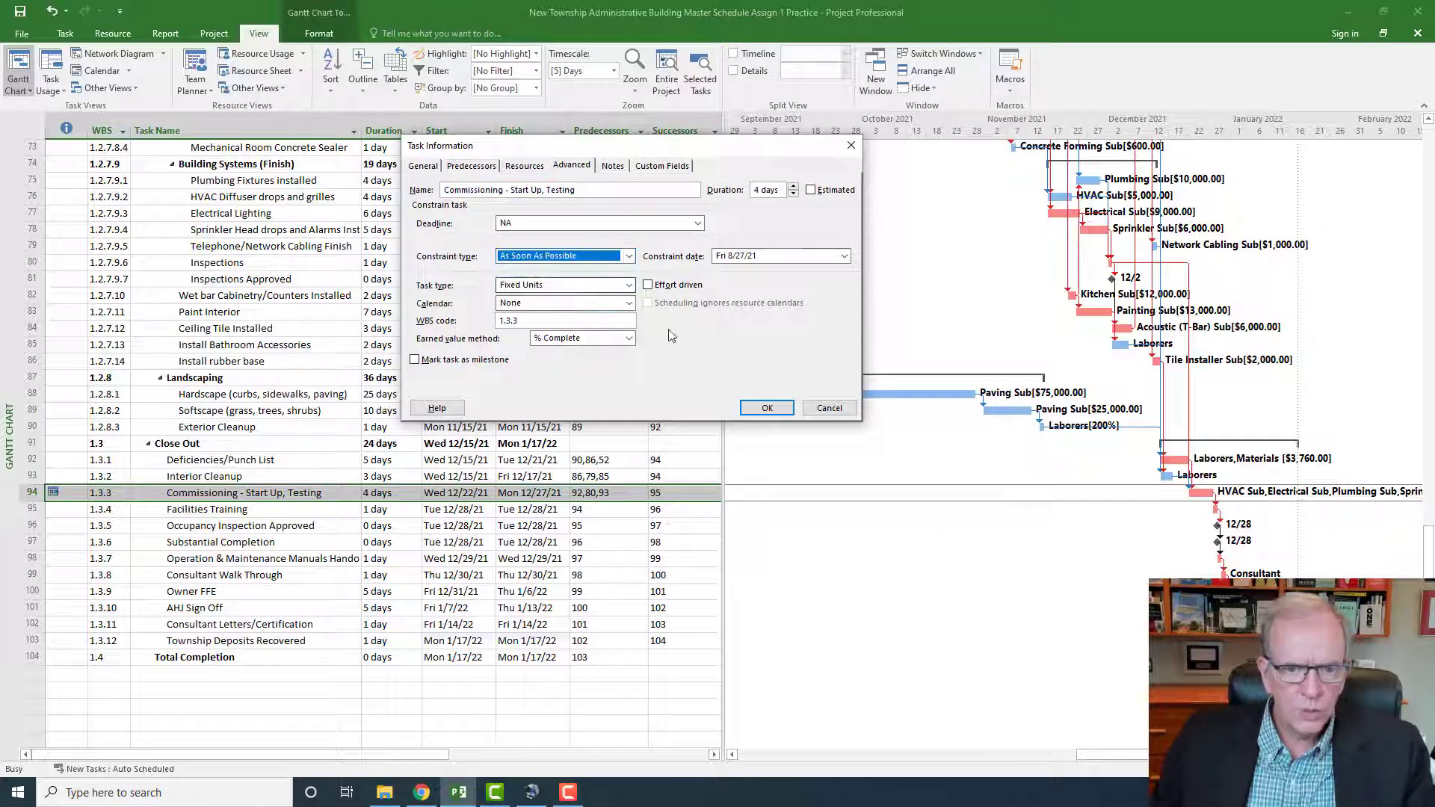
{"action": "left_click", "coordinate": [748, 409]}
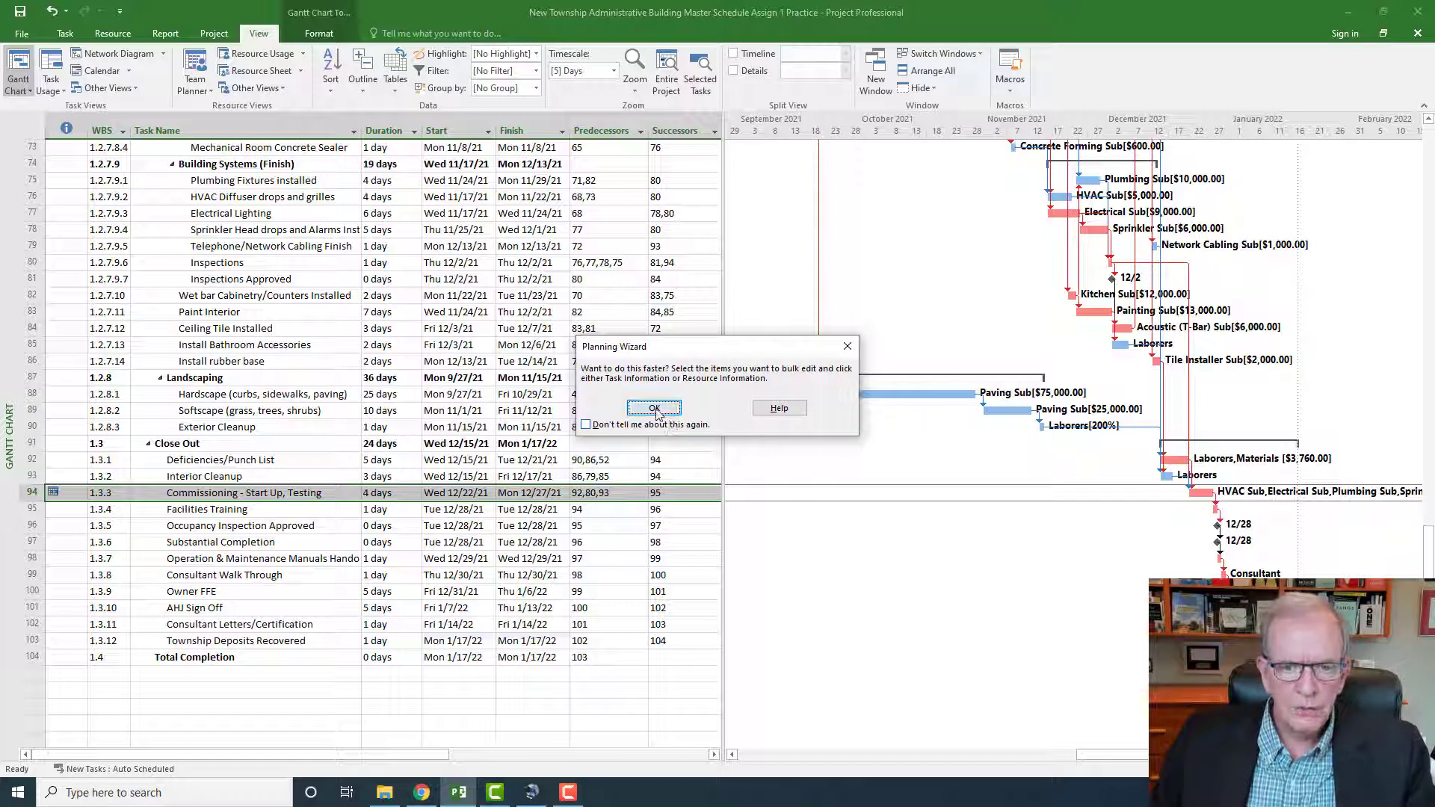
{"action": "left_click", "coordinate": [655, 408]}
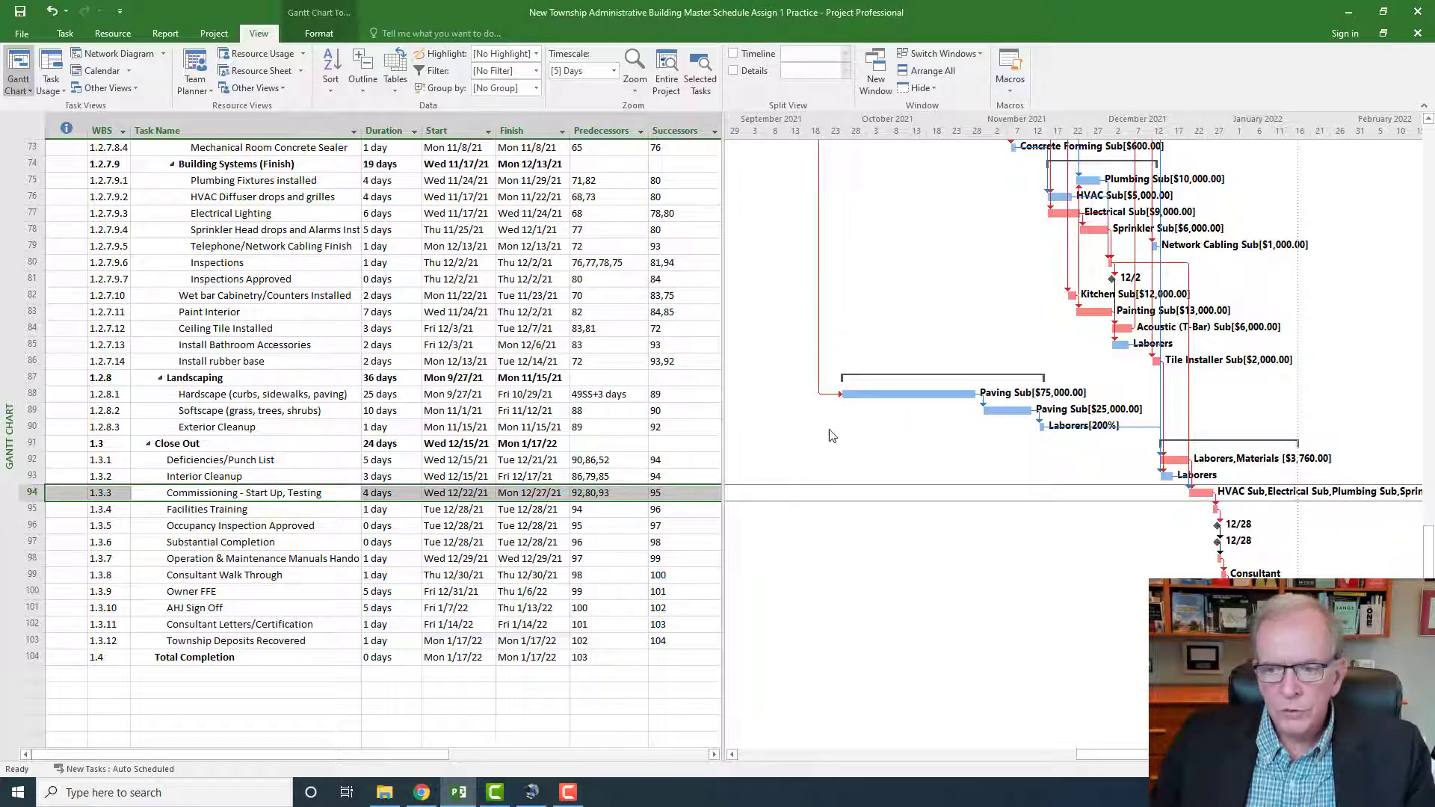
Step: Review the red critical path in the Gantt chart back to the project start in April 2021
{"action": "scroll", "coordinate": [941, 434], "scroll_direction": "up", "scroll_amount": 13}
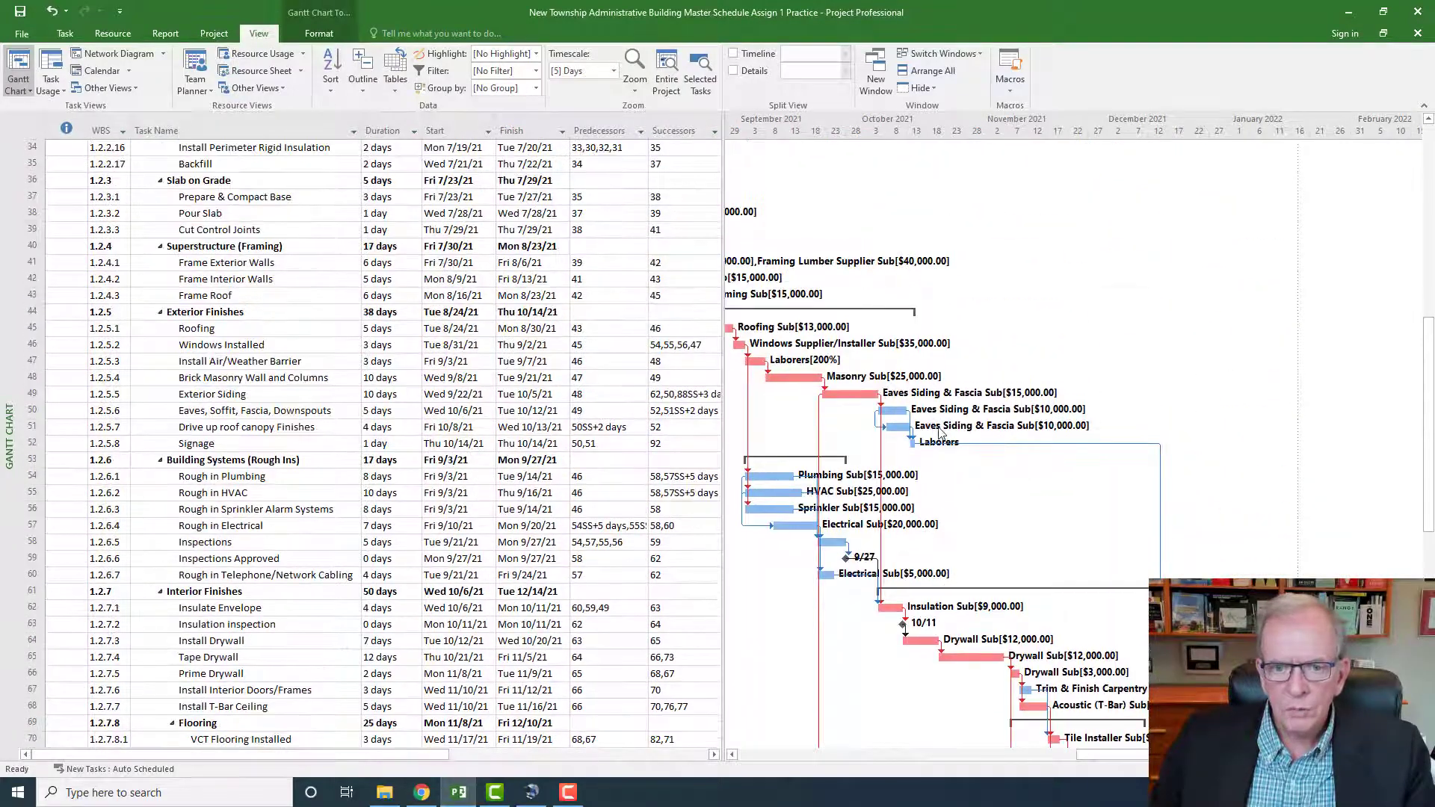
{"action": "left_click_drag", "start_coordinate": [1104, 760], "coordinate": [807, 755]}
{"action": "scroll", "coordinate": [979, 620], "scroll_direction": "up", "scroll_amount": 8}
{"action": "scroll", "coordinate": [935, 628], "scroll_direction": "up", "scroll_amount": 3}
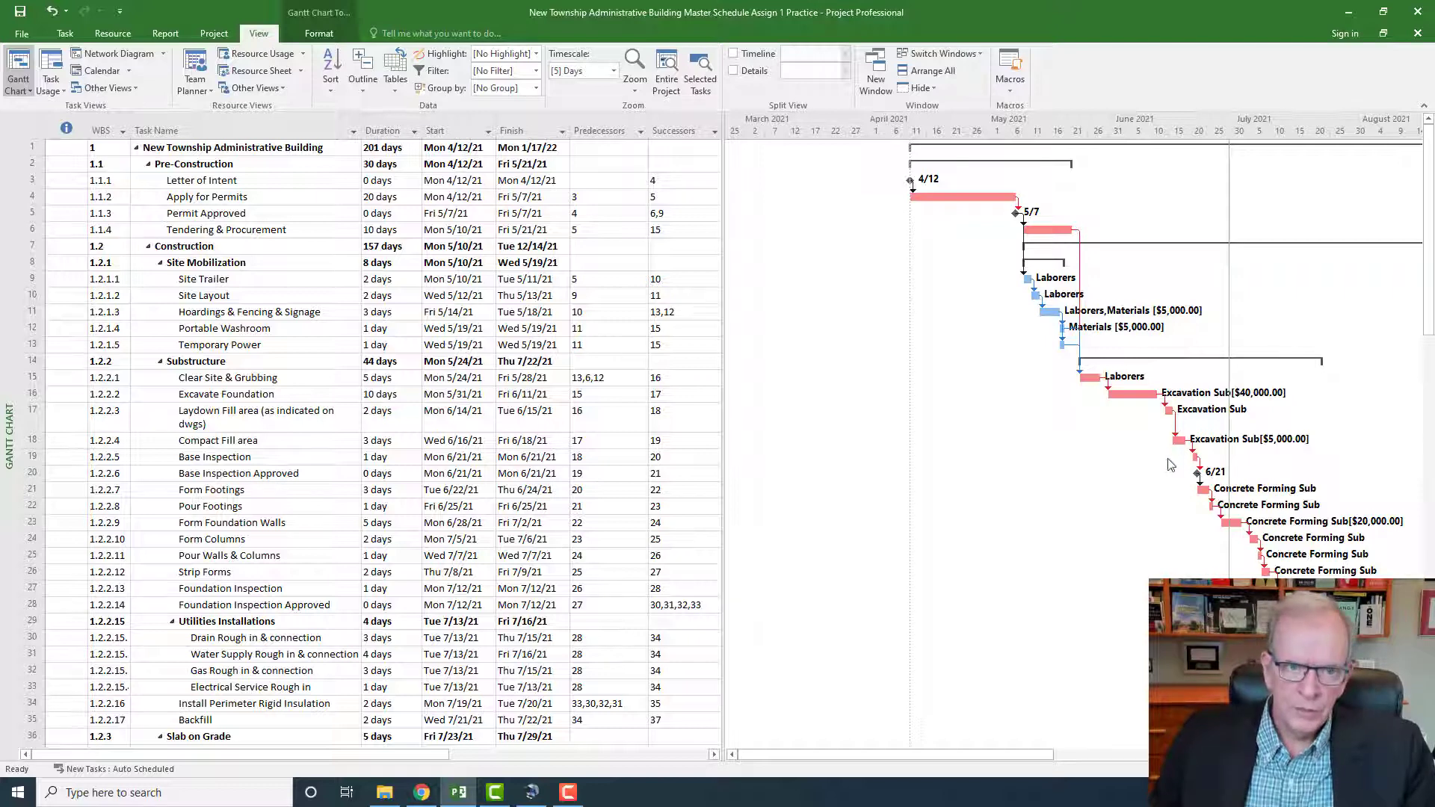
{"action": "left_click", "coordinate": [484, 510]}
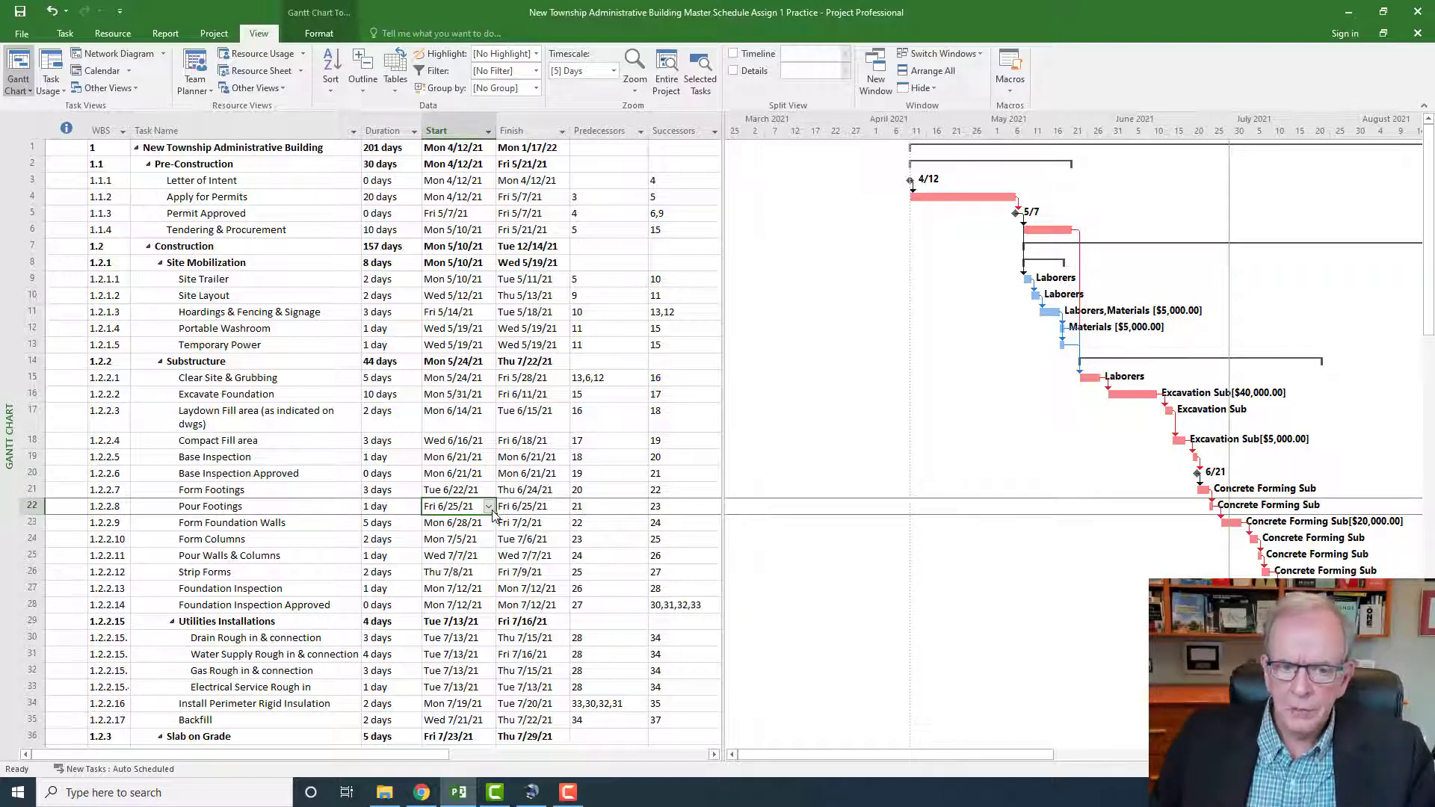
{"action": "left_click", "coordinate": [488, 507]}
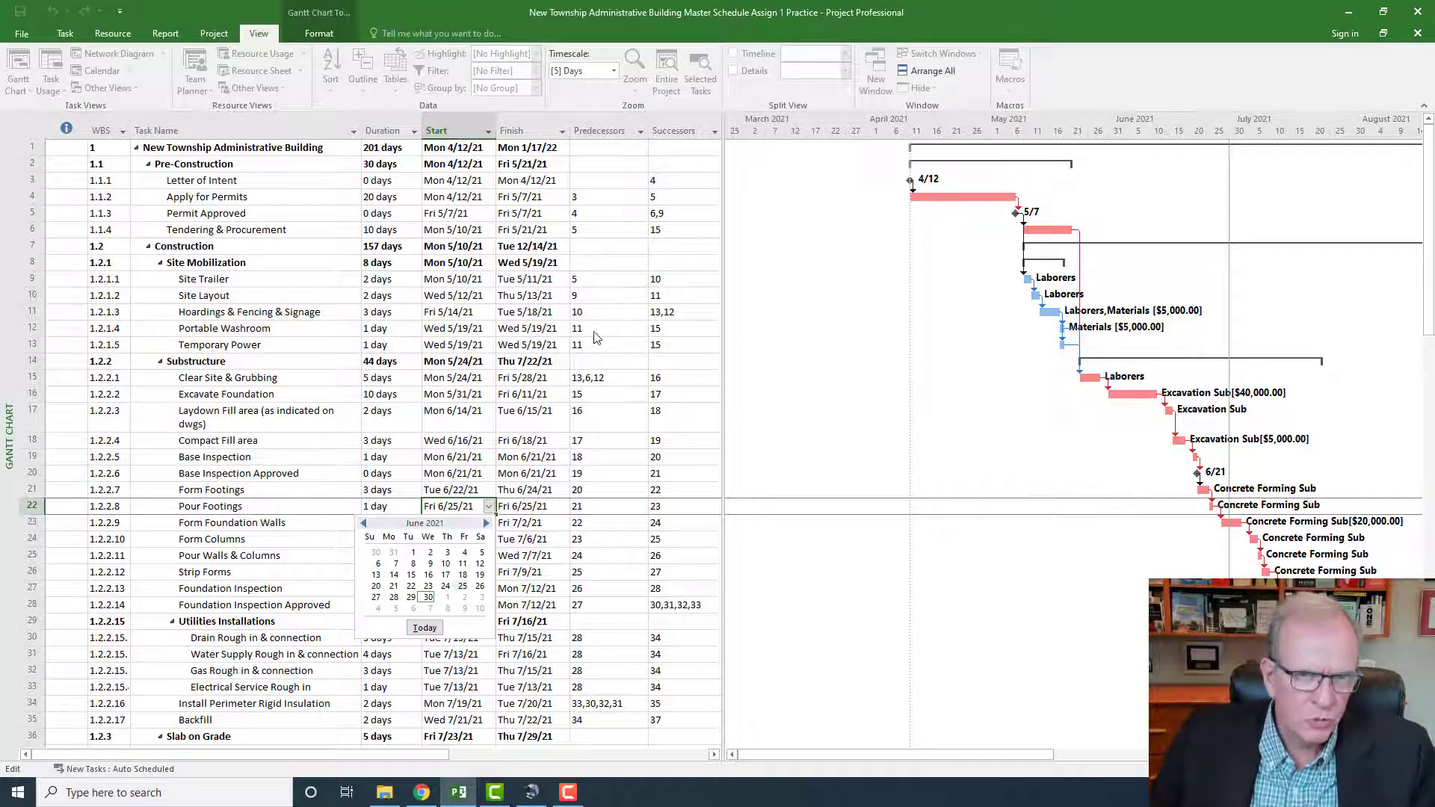
{"action": "key", "text": "Escape"}
{"action": "left_click", "coordinate": [277, 458]}
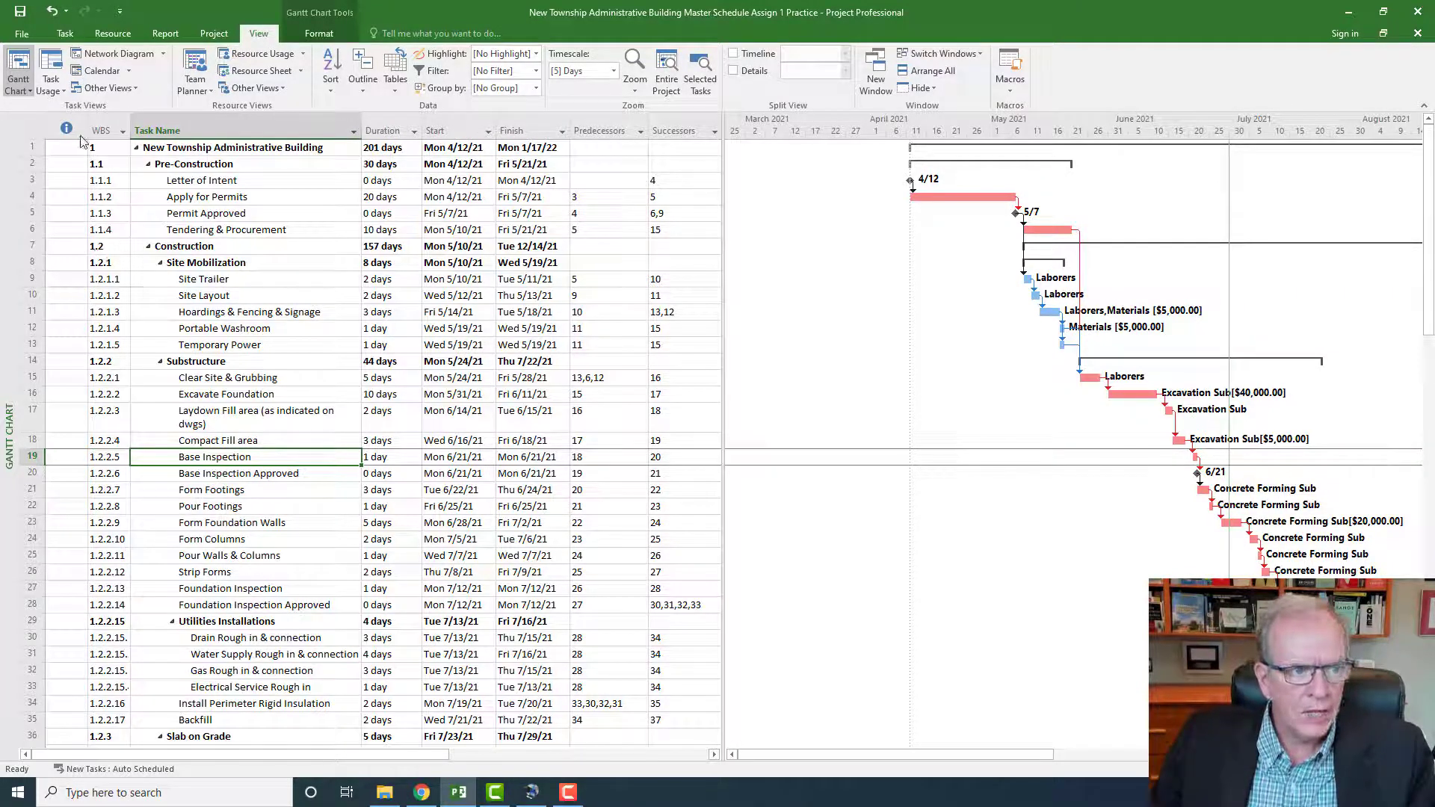
Step: Scan the Indicators column through the whole task list for remaining flags
{"action": "left_click", "coordinate": [53, 129]}
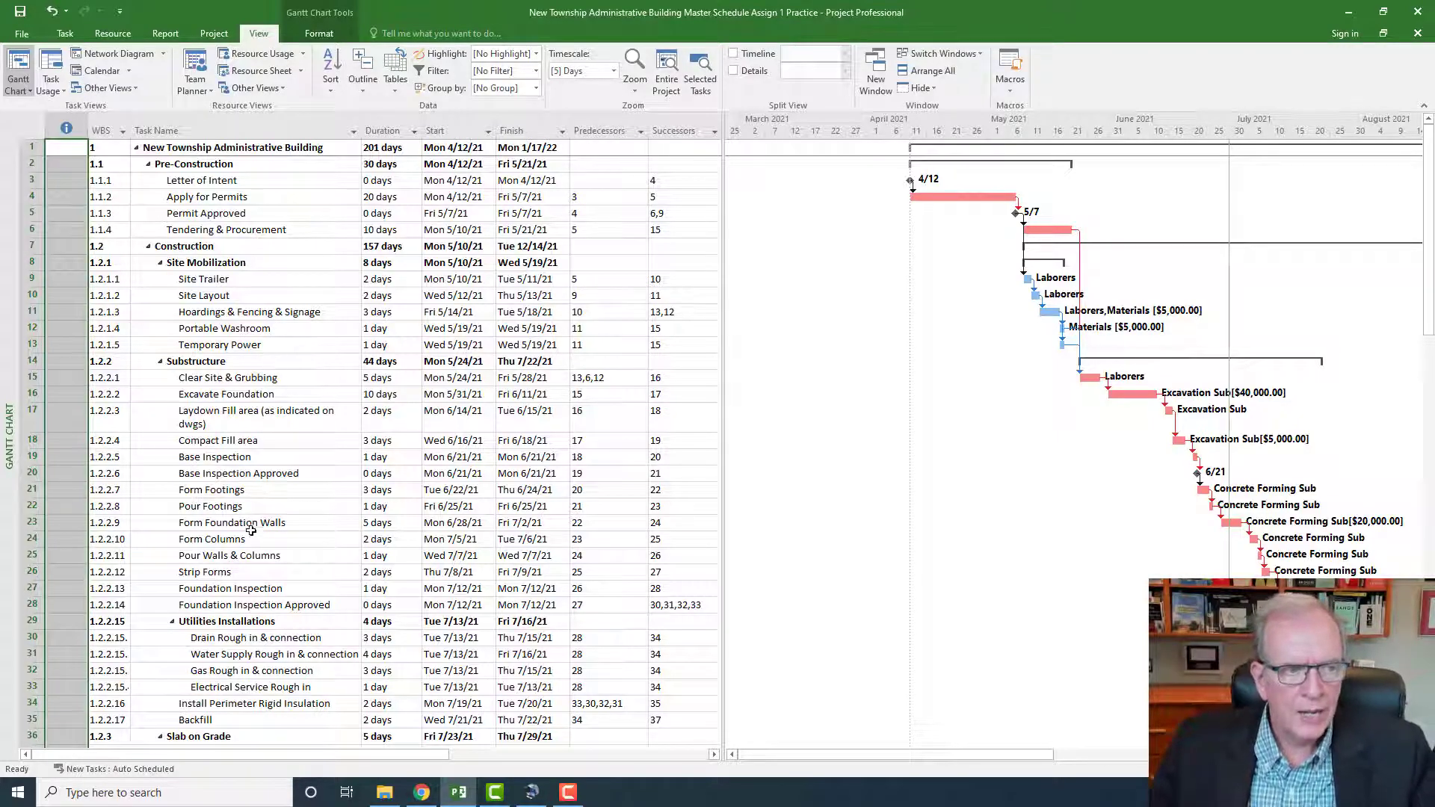
{"action": "scroll", "coordinate": [228, 528], "scroll_direction": "down", "scroll_amount": 1}
{"action": "scroll", "coordinate": [86, 561], "scroll_direction": "down", "scroll_amount": 20}
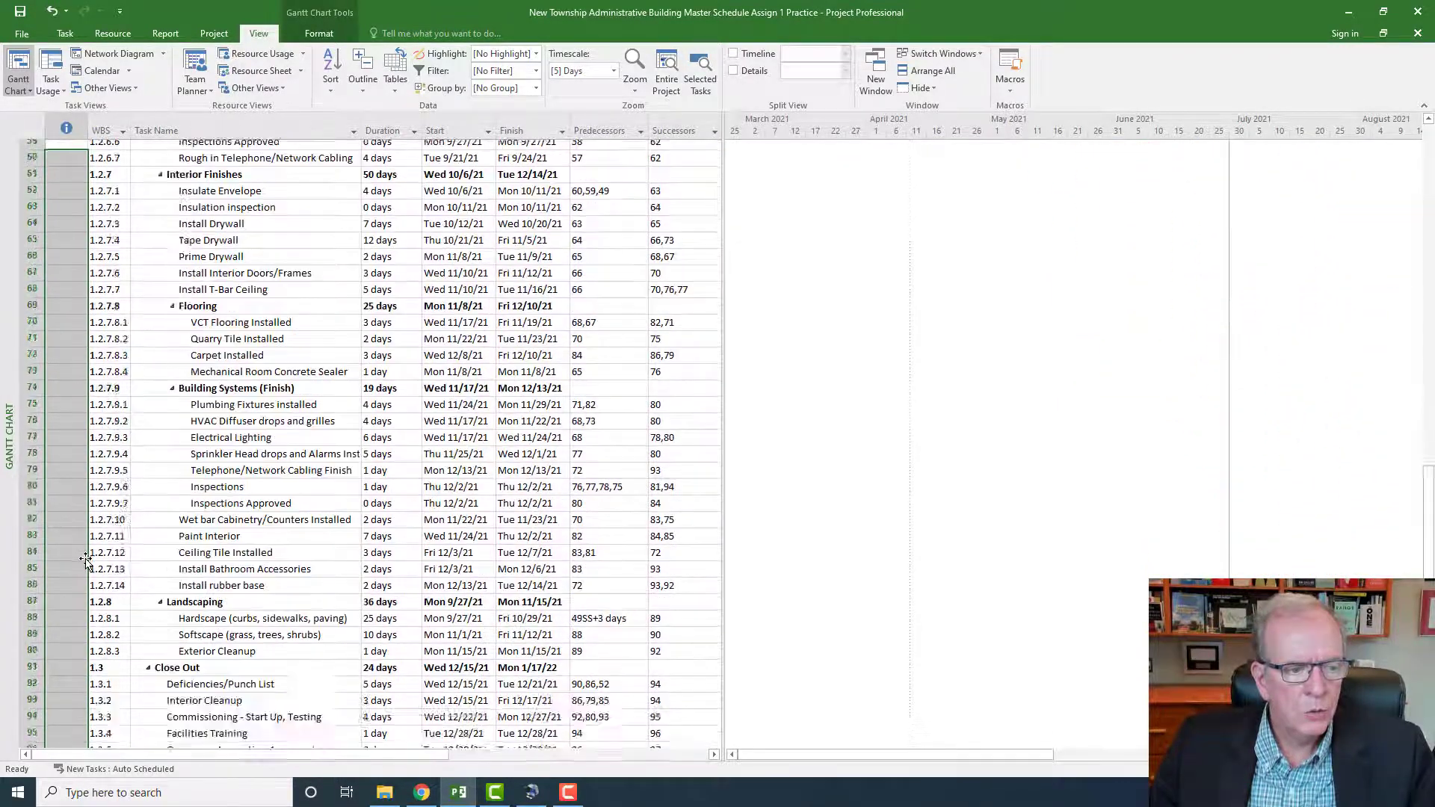
{"action": "scroll", "coordinate": [85, 560], "scroll_direction": "up", "scroll_amount": 20}
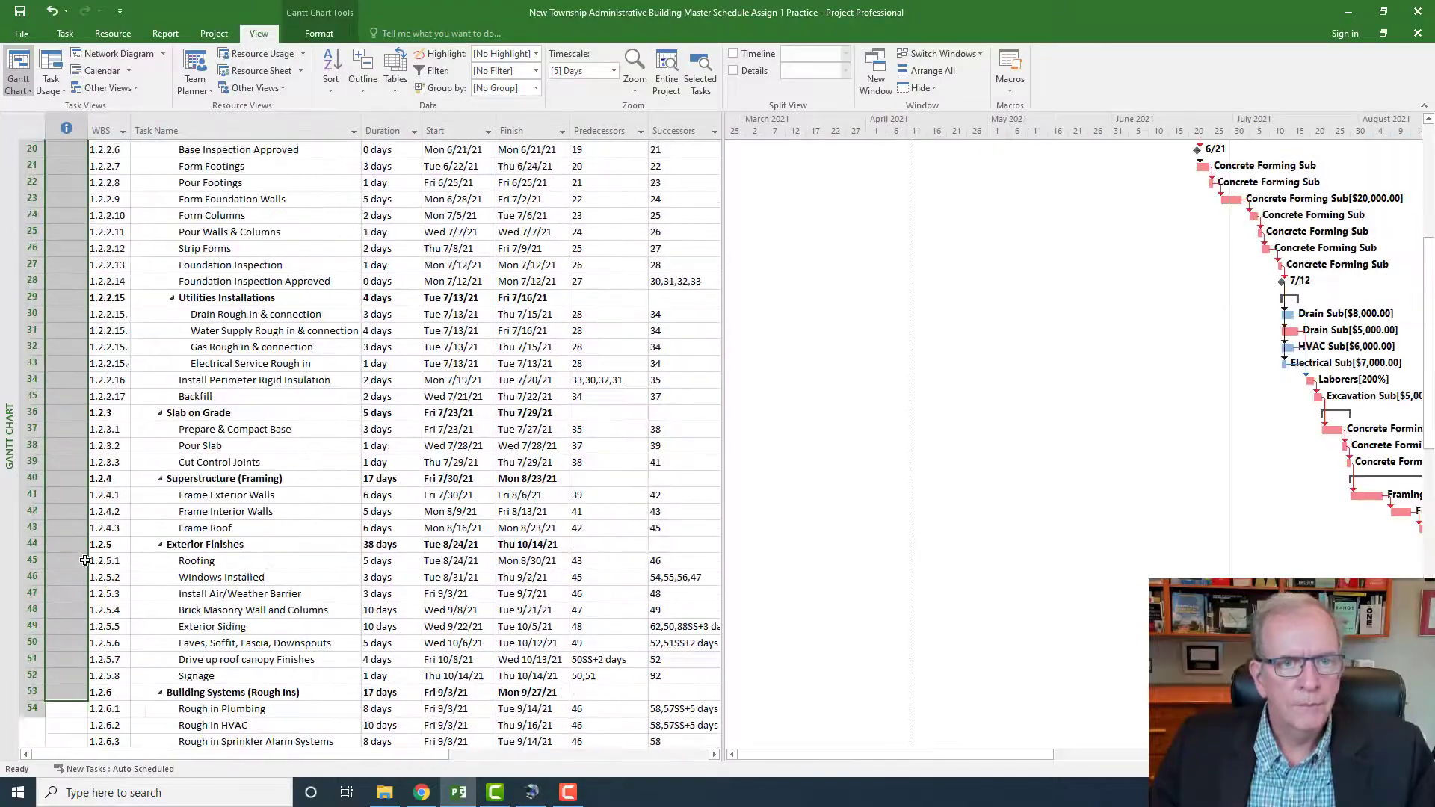
{"action": "scroll", "coordinate": [86, 560], "scroll_direction": "up", "scroll_amount": 3}
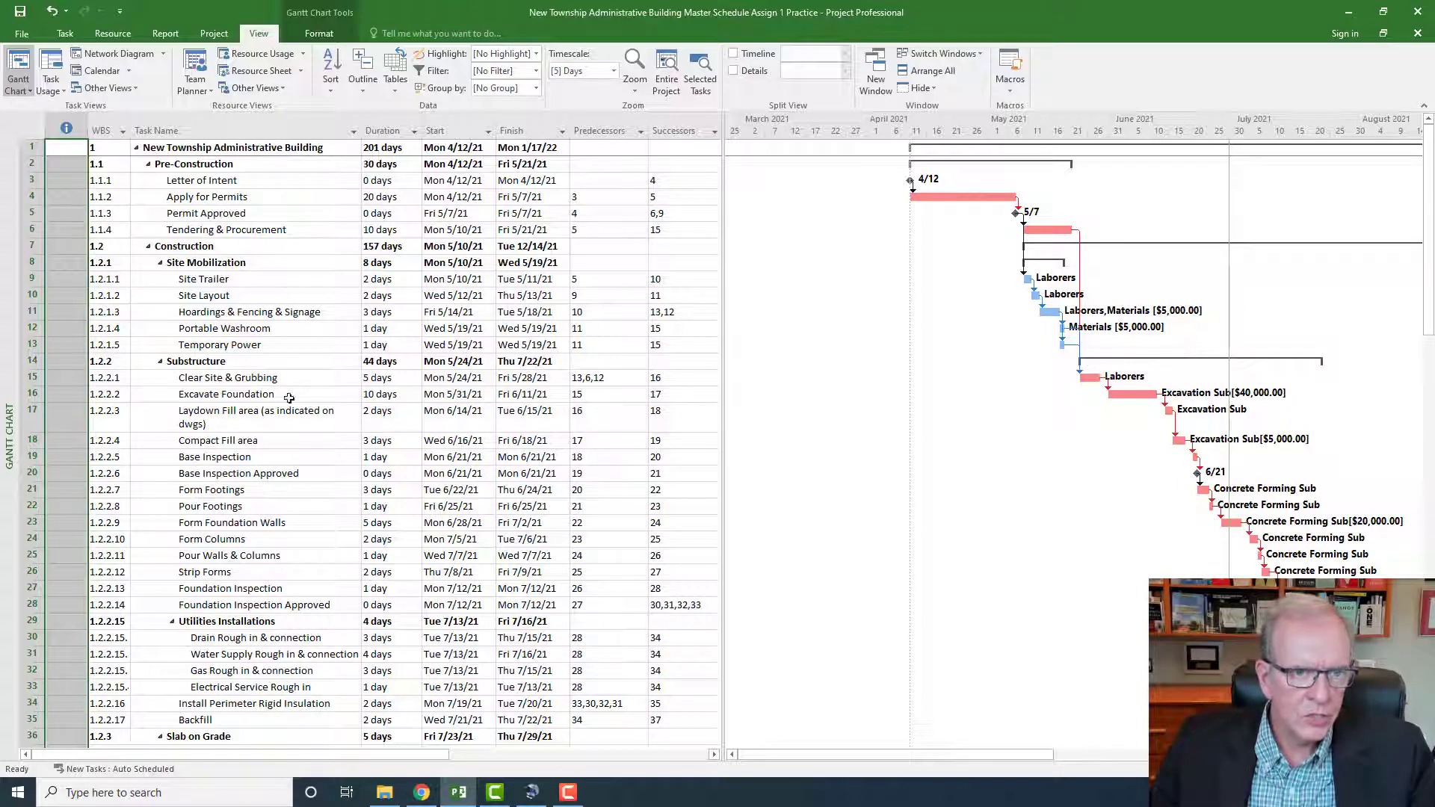
{"action": "scroll", "coordinate": [143, 411], "scroll_direction": "down", "scroll_amount": 7}
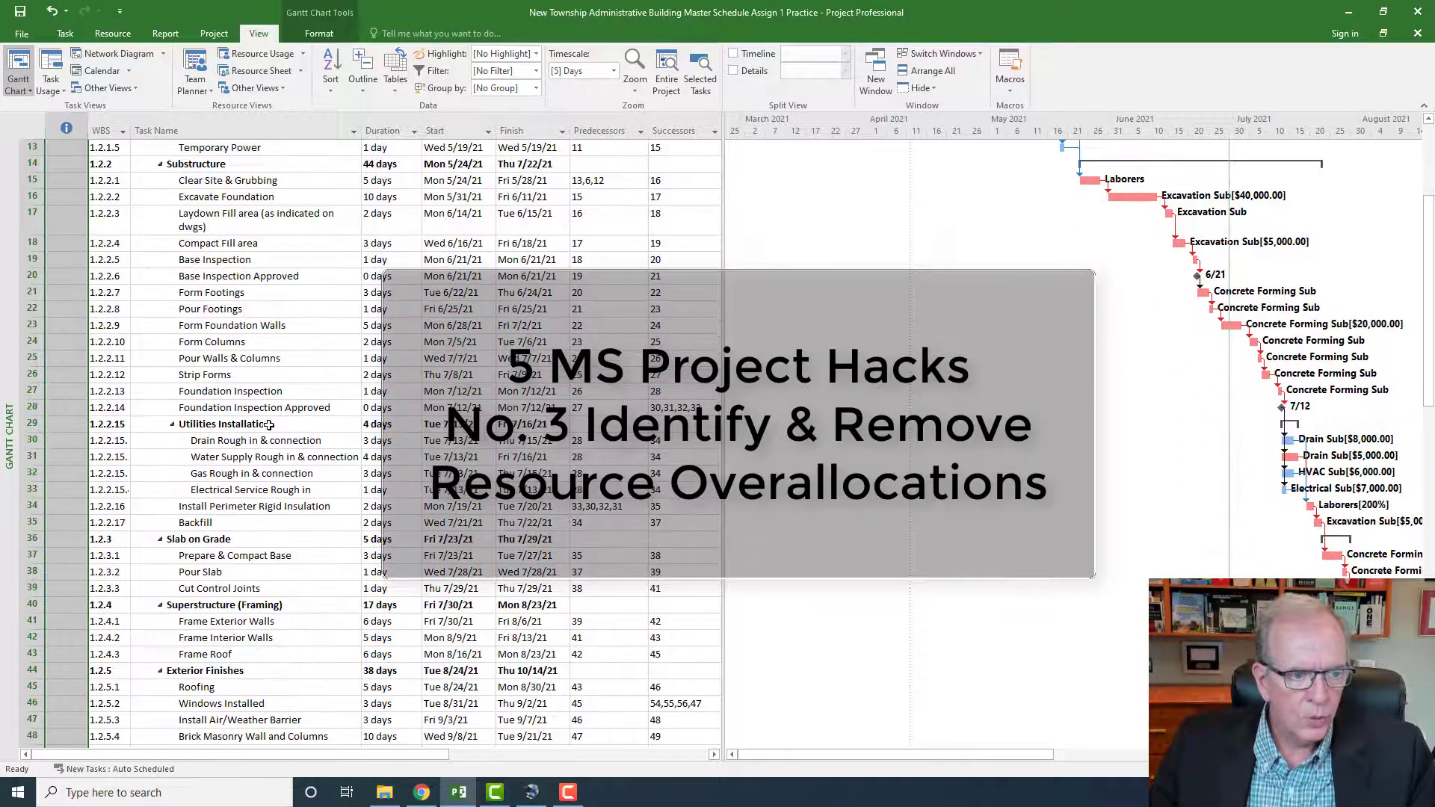
{"action": "scroll", "coordinate": [215, 426], "scroll_direction": "up", "scroll_amount": 5}
{"action": "scroll", "coordinate": [214, 425], "scroll_direction": "up", "scroll_amount": 1}
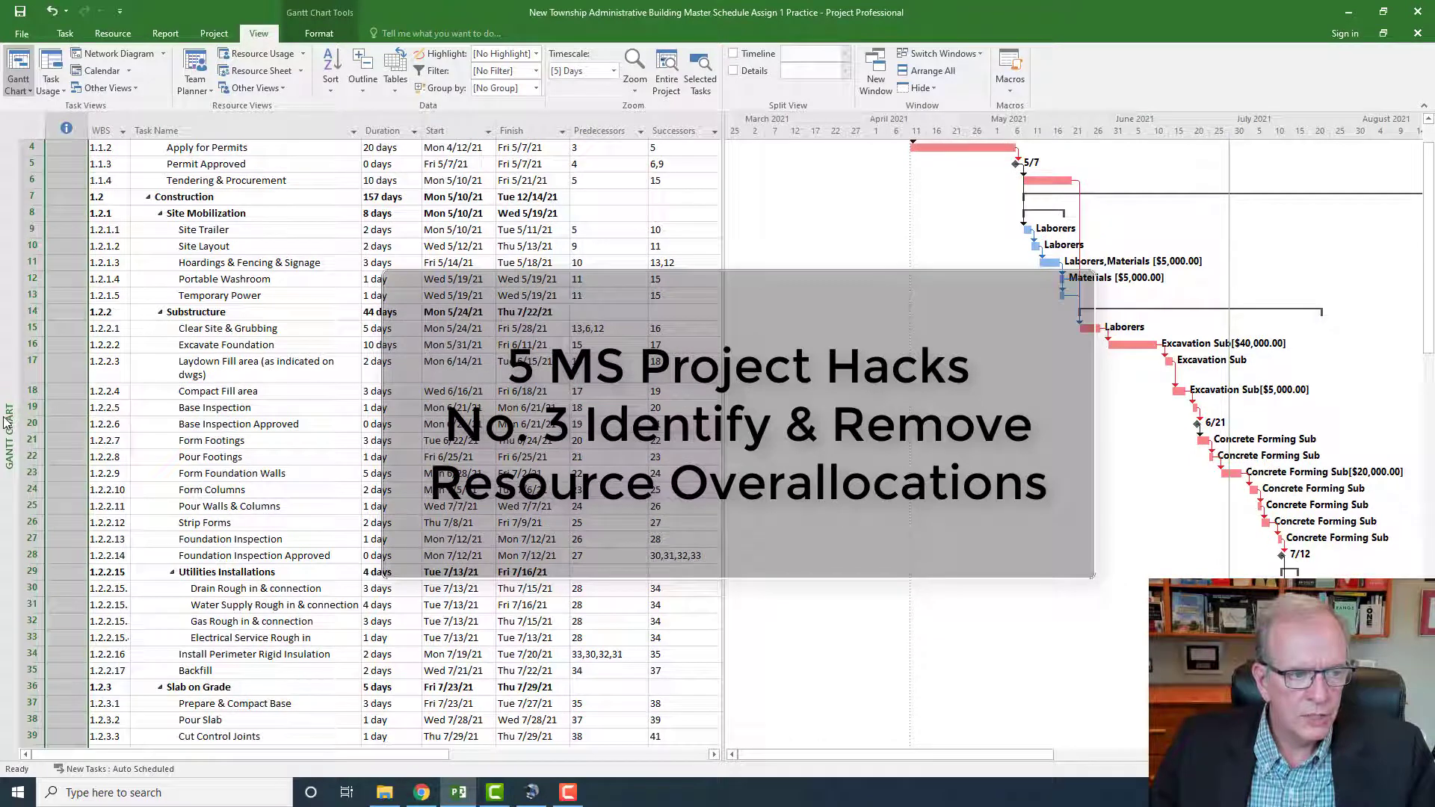
Step: Show the Resource Sheet and set the maximum units of Laborers to 200%
{"action": "right_click", "coordinate": [7, 422]}
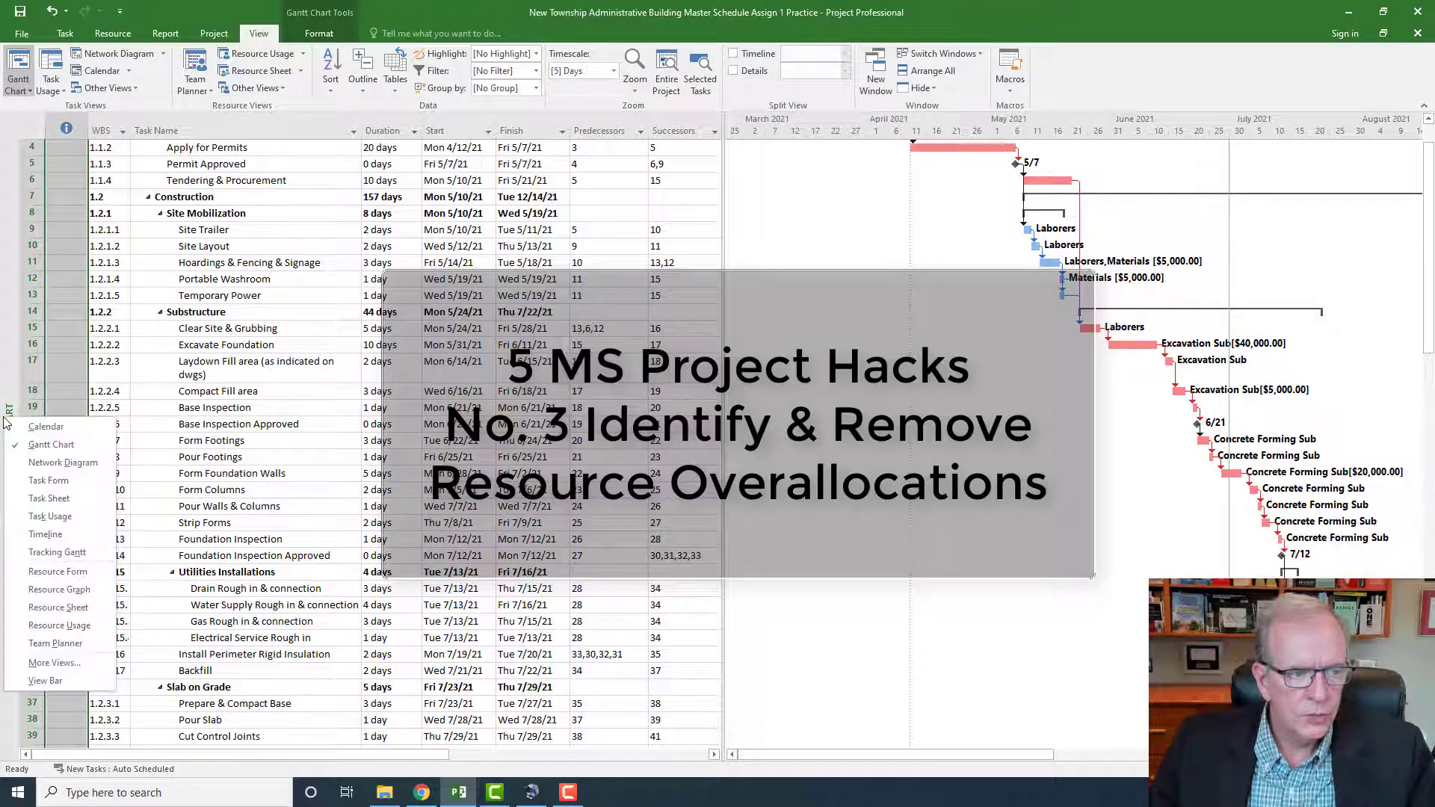
{"action": "left_click", "coordinate": [33, 609]}
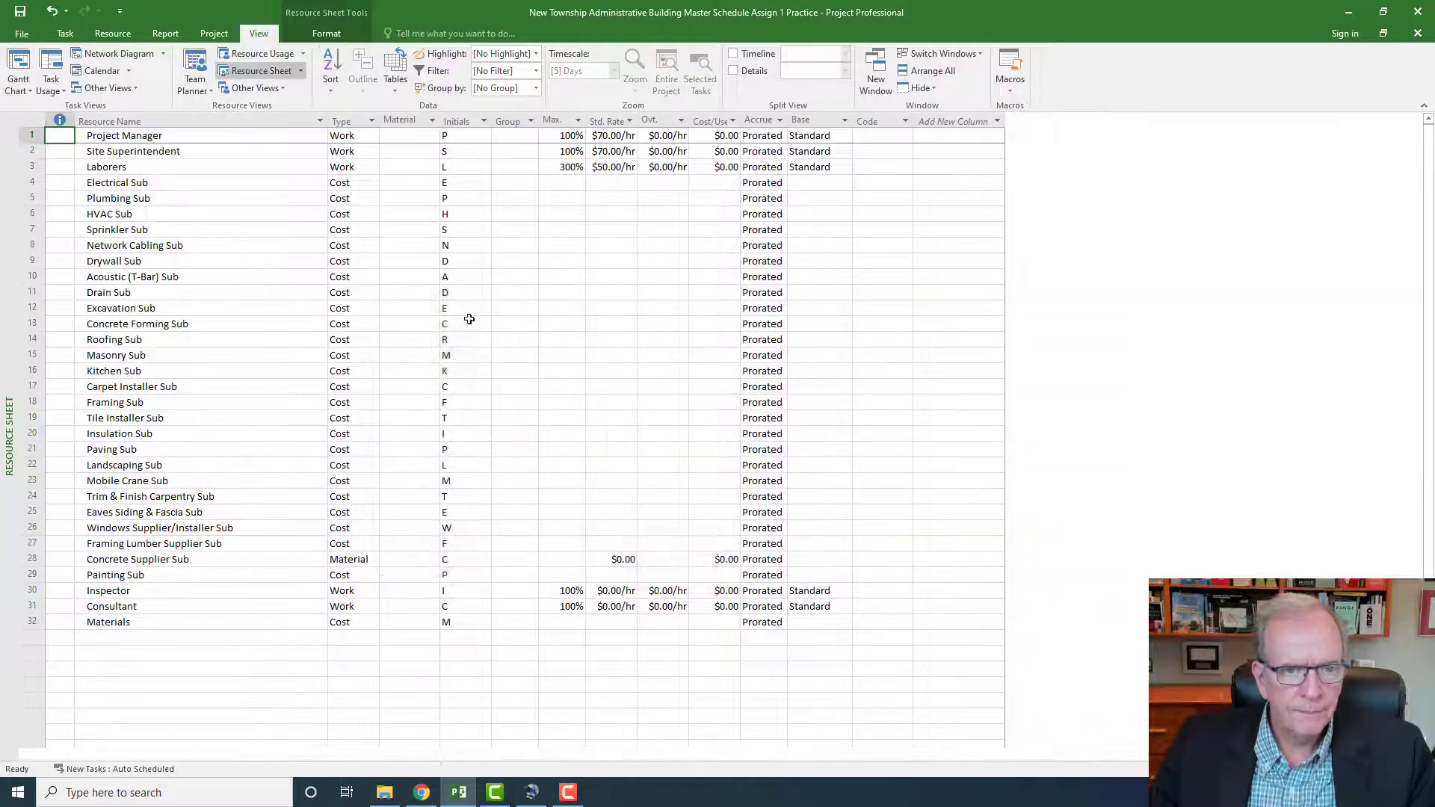
{"action": "left_click", "coordinate": [561, 167]}
{"action": "left_click", "coordinate": [579, 164]}
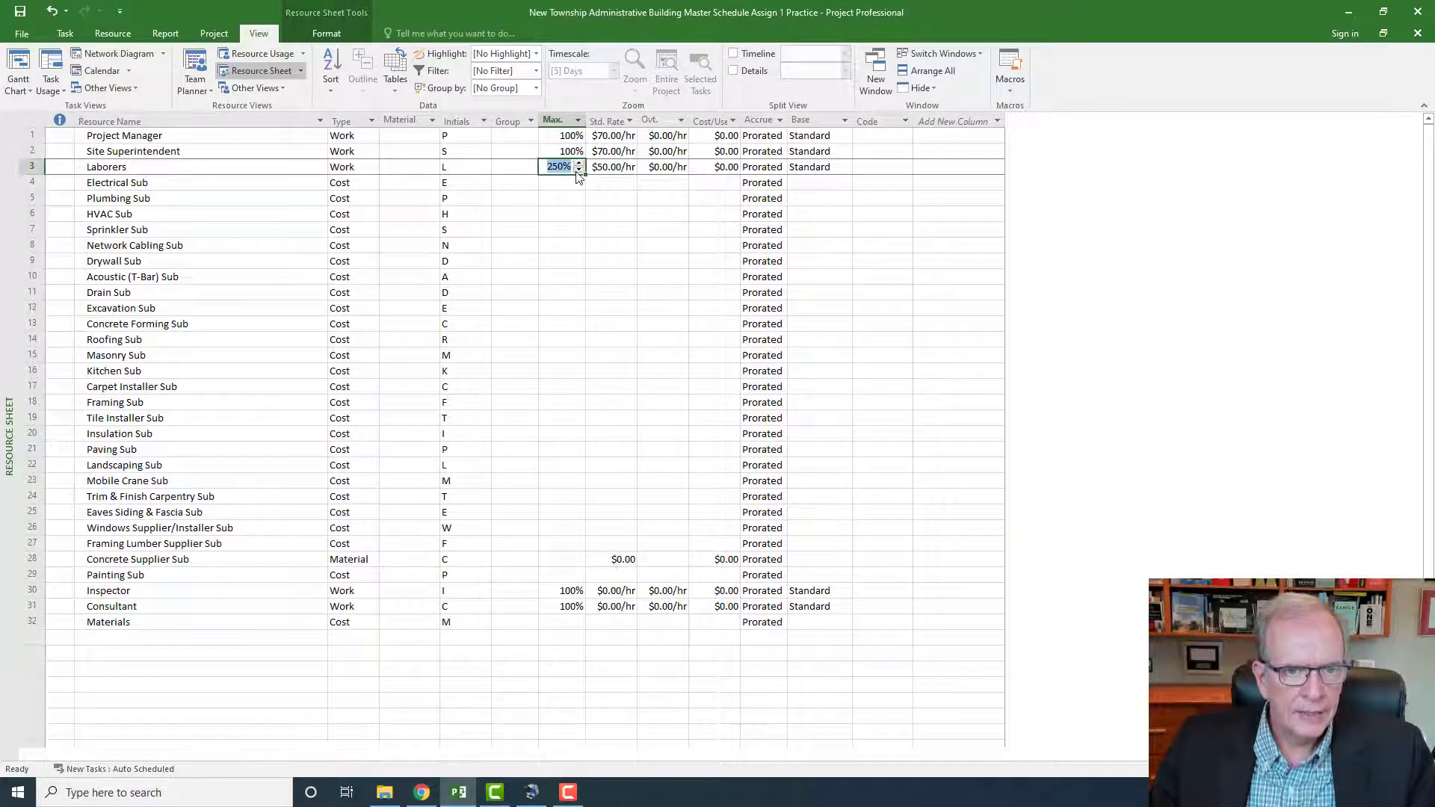
{"action": "left_click", "coordinate": [579, 164]}
{"action": "left_click", "coordinate": [579, 164]}
{"action": "left_click", "coordinate": [574, 185]}
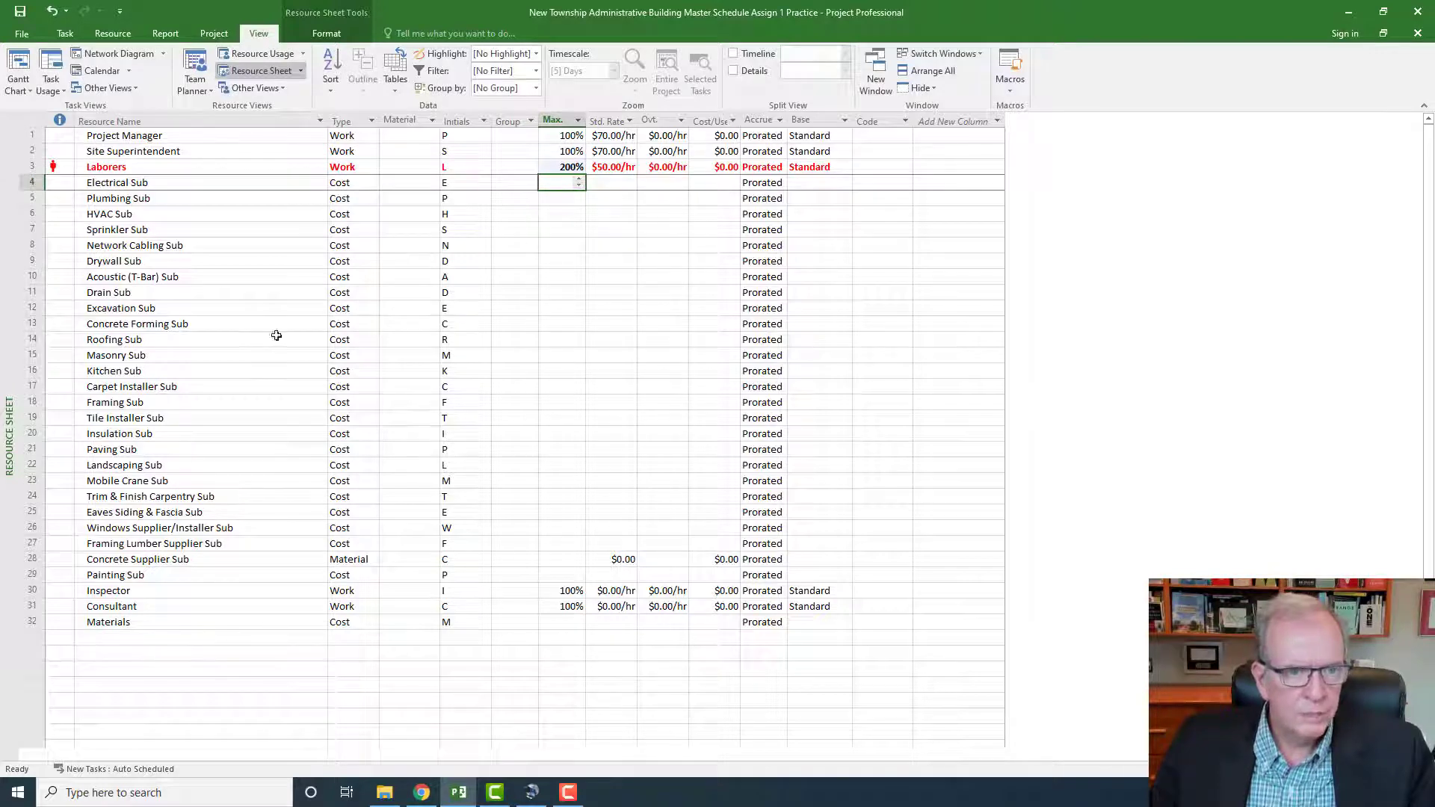
Step: Return to the Gantt Chart and check the overallocation indicators of Construction, Install Perimeter Rigid Insulation and Install Air/Weather Barrier
{"action": "right_click", "coordinate": [6, 304]}
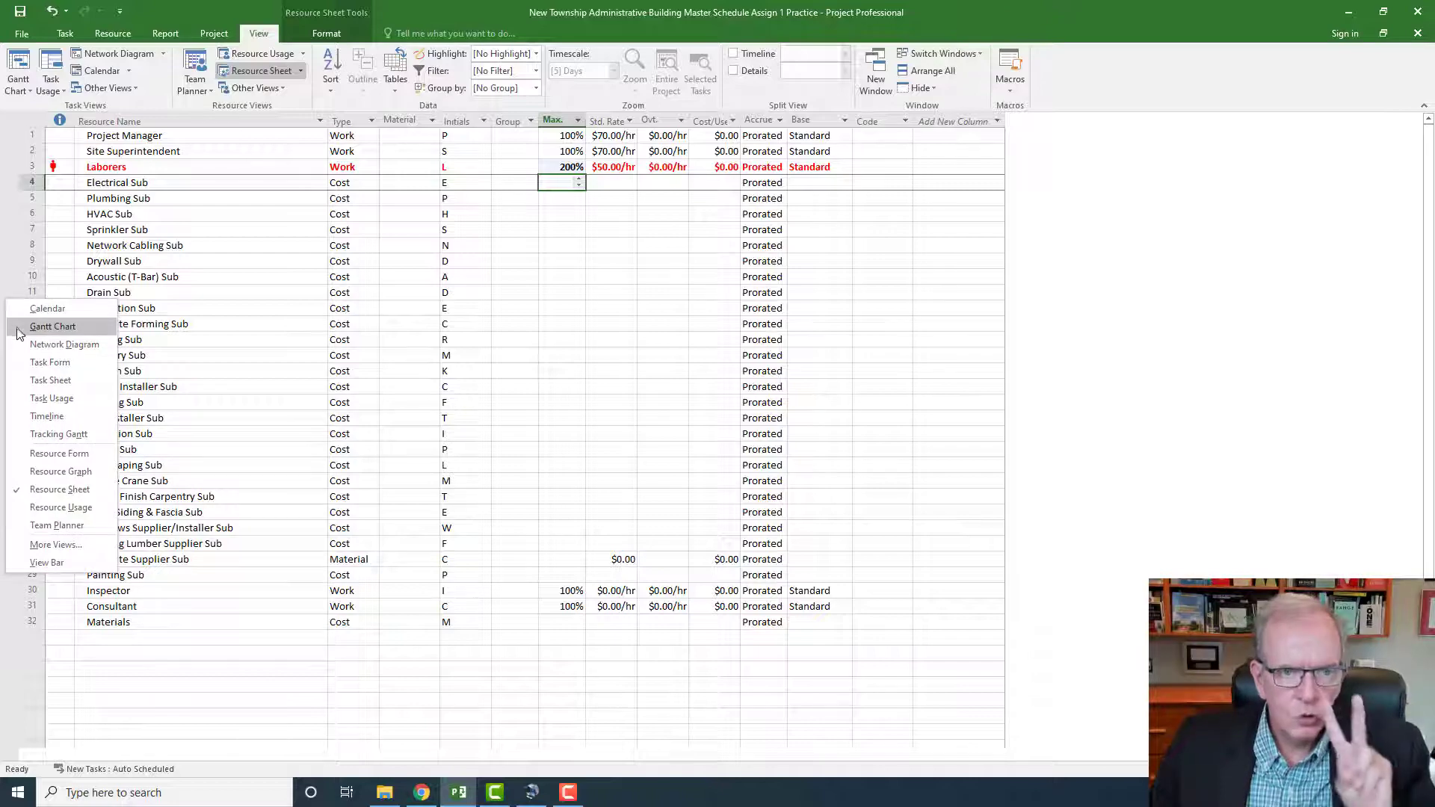
{"action": "left_click", "coordinate": [20, 332]}
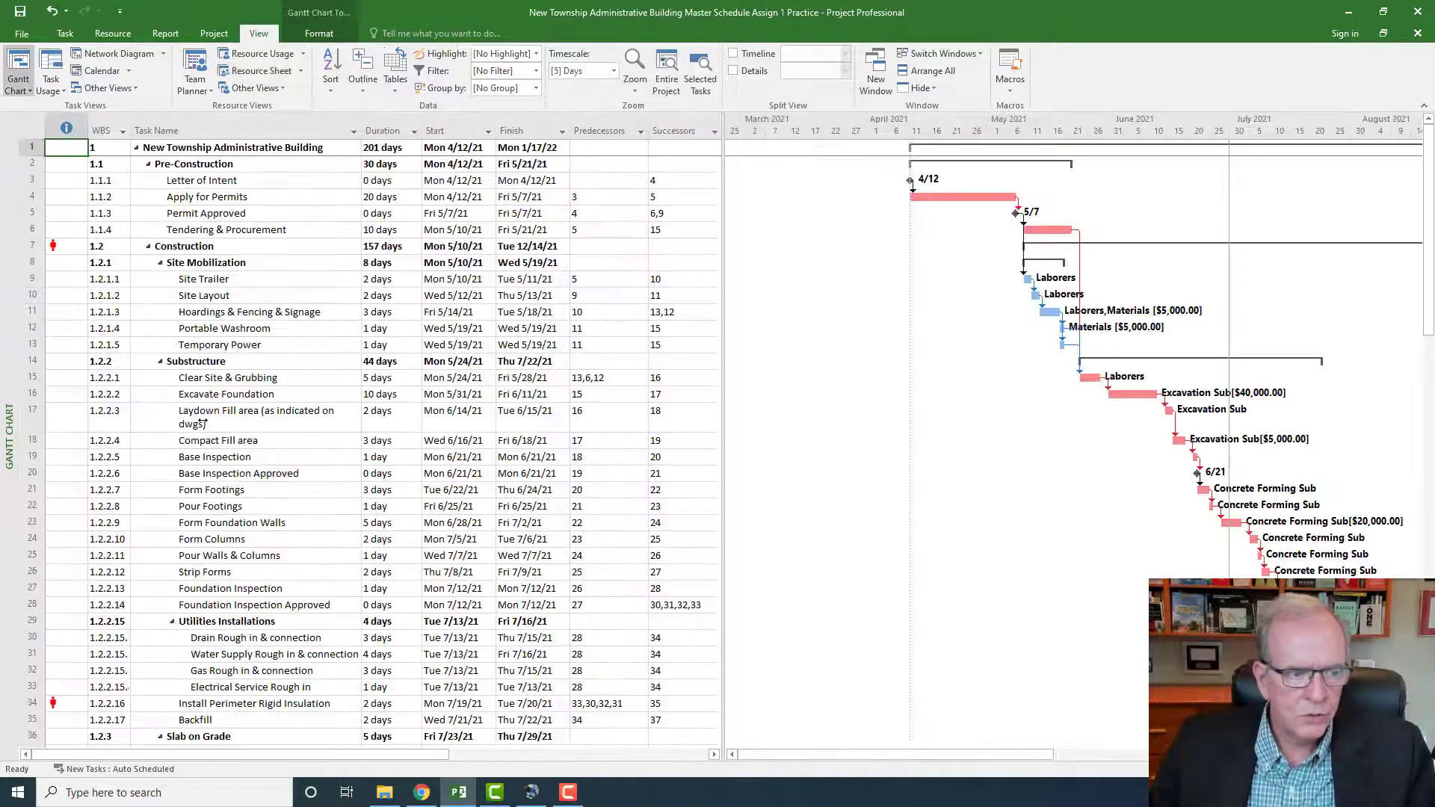
{"action": "scroll", "coordinate": [195, 428], "scroll_direction": "down", "scroll_amount": 9}
{"action": "scroll", "coordinate": [202, 423], "scroll_direction": "down", "scroll_amount": 1}
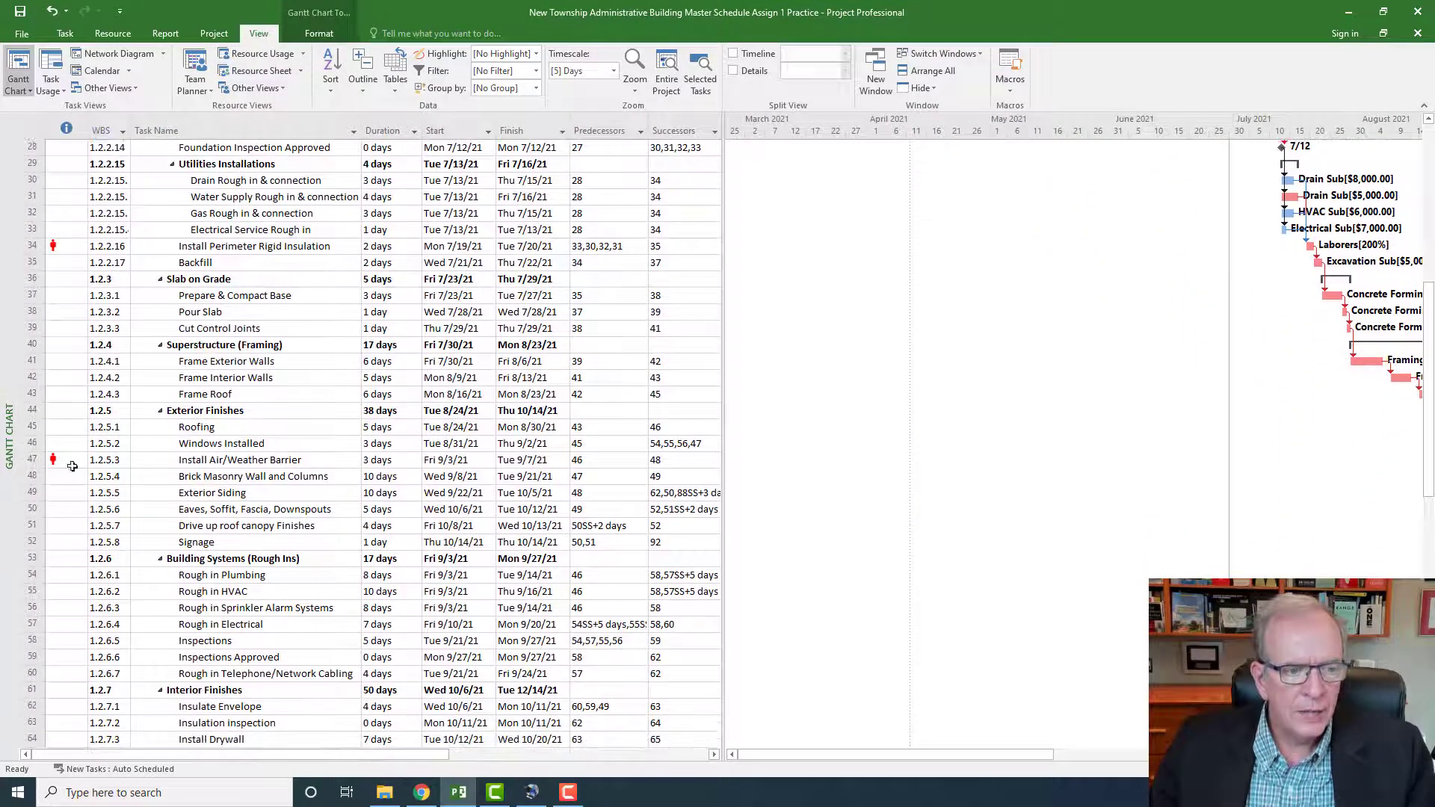
{"action": "left_click", "coordinate": [77, 461]}
{"action": "left_click", "coordinate": [75, 249]}
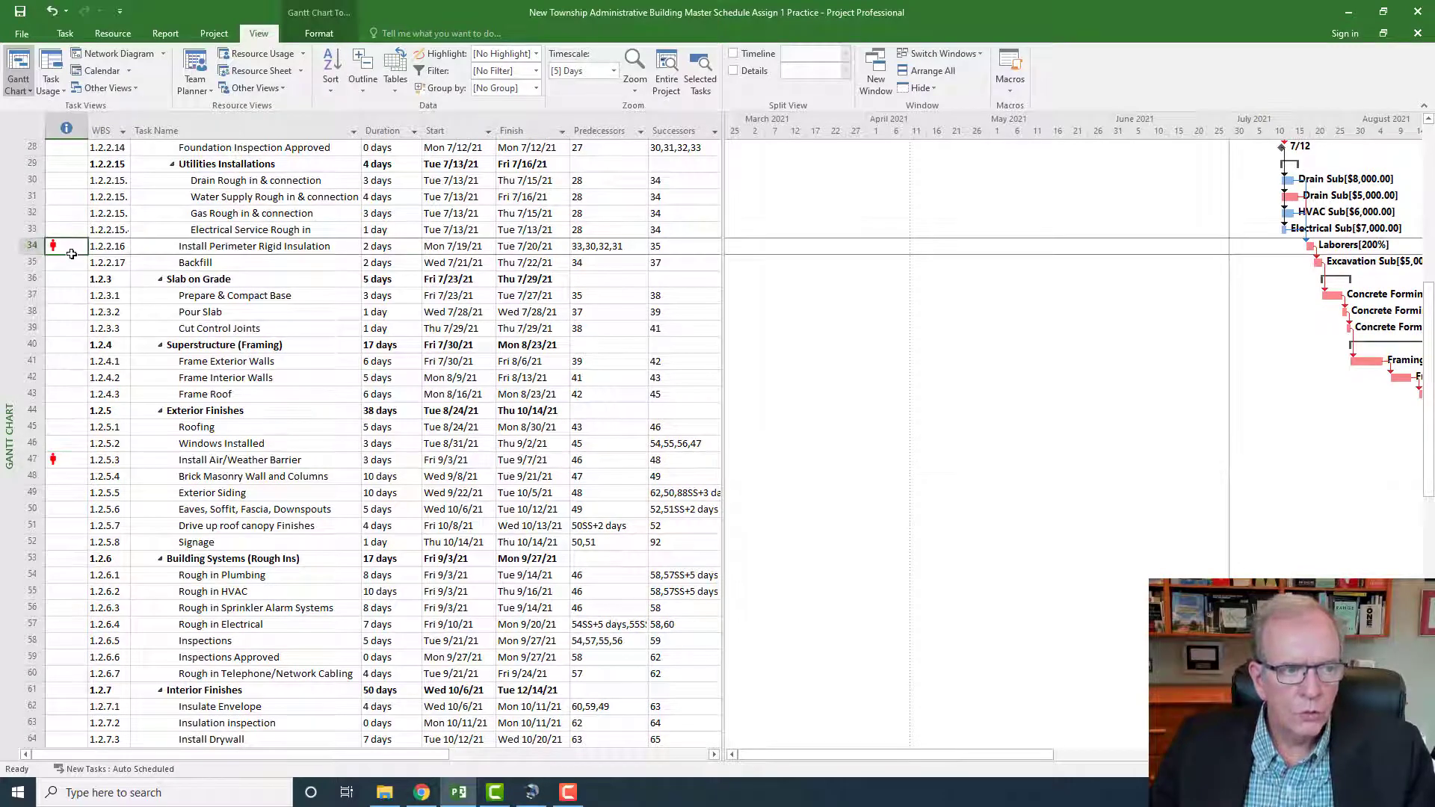
{"action": "scroll", "coordinate": [73, 259], "scroll_direction": "up", "scroll_amount": 7}
{"action": "left_click", "coordinate": [73, 251]}
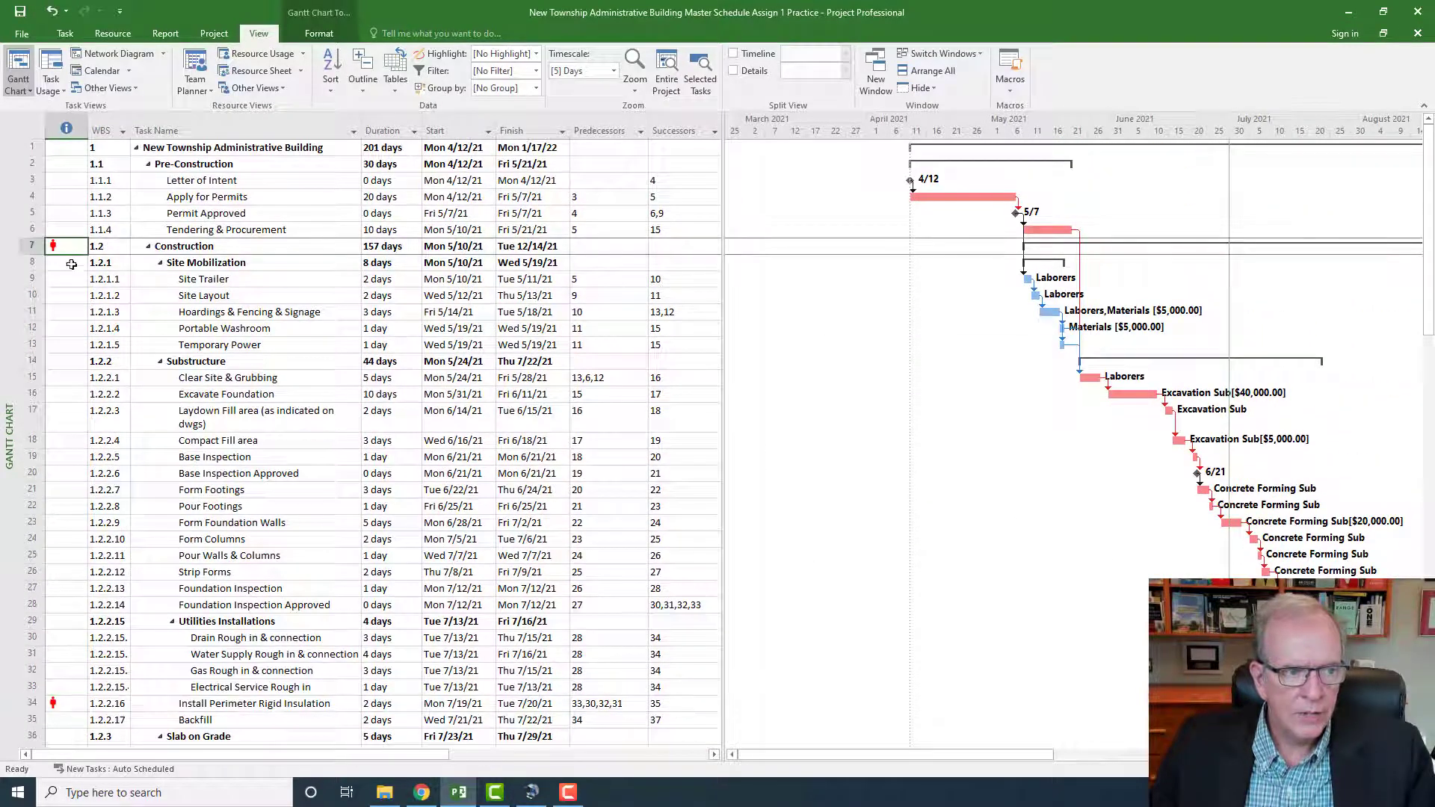
{"action": "left_click", "coordinate": [59, 704]}
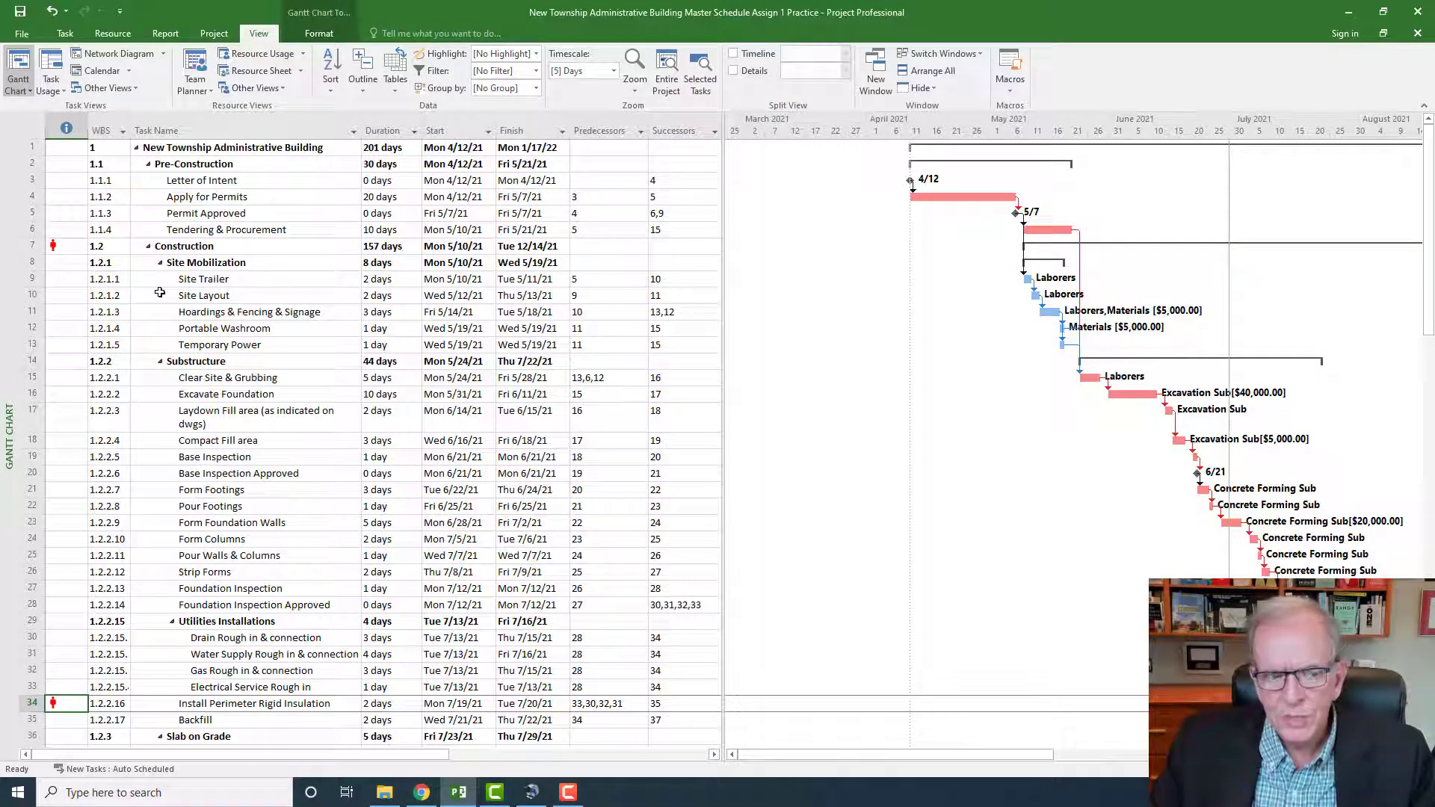
Step: Insert a second Indicators column before the WBS column and remove the duplicate again
{"action": "scroll", "coordinate": [233, 259], "scroll_direction": "down", "scroll_amount": 1}
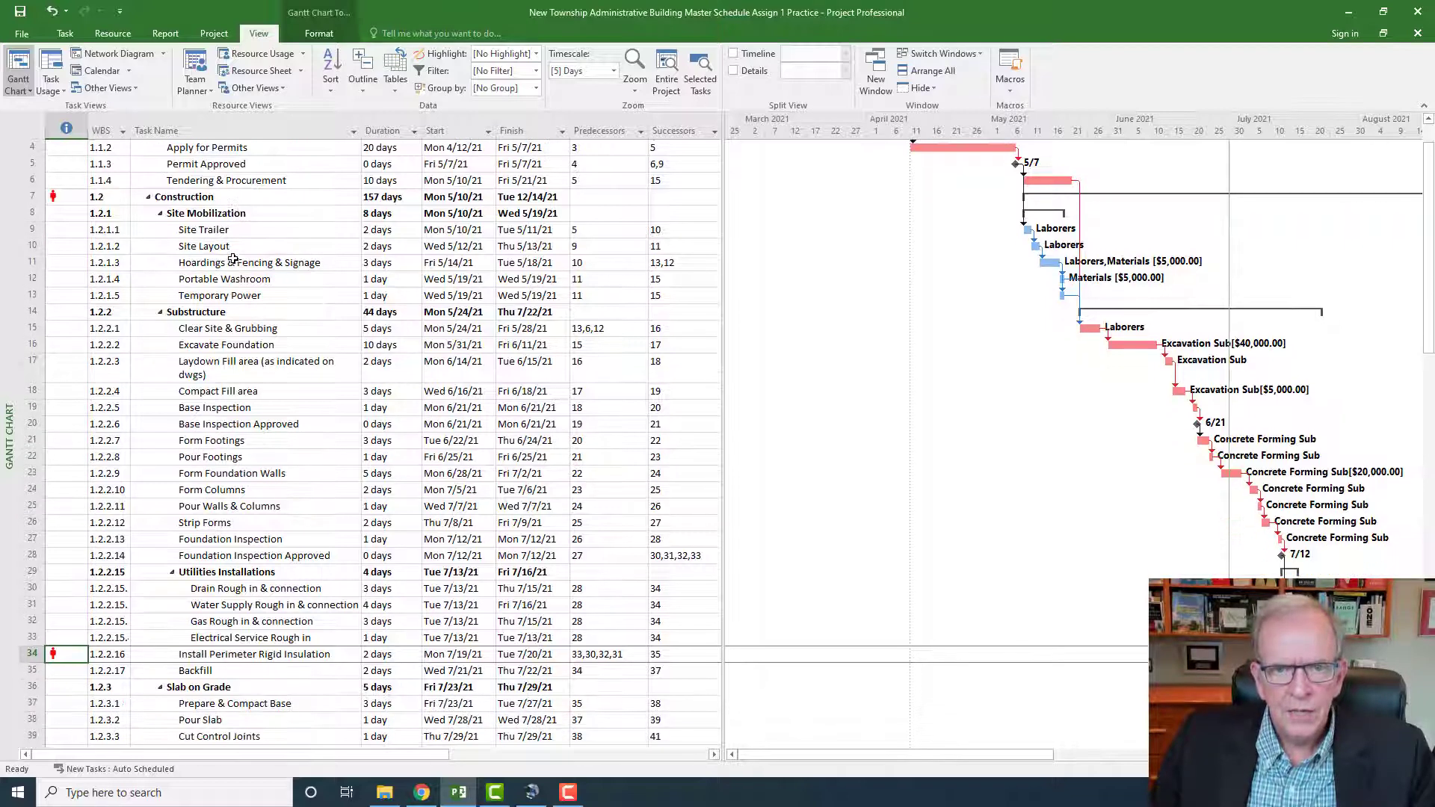
{"action": "scroll", "coordinate": [324, 302], "scroll_direction": "down", "scroll_amount": 2}
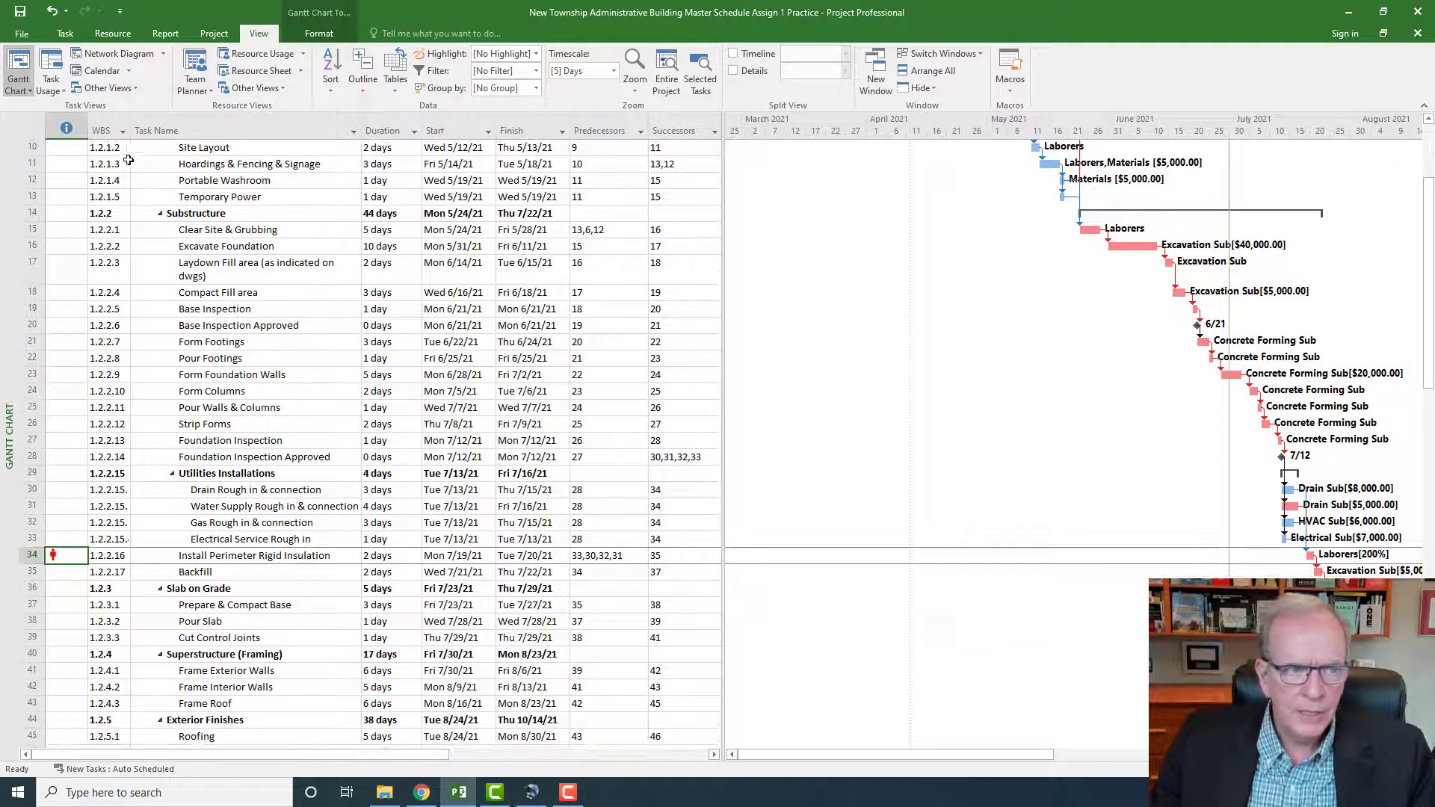
{"action": "left_click", "coordinate": [61, 118]}
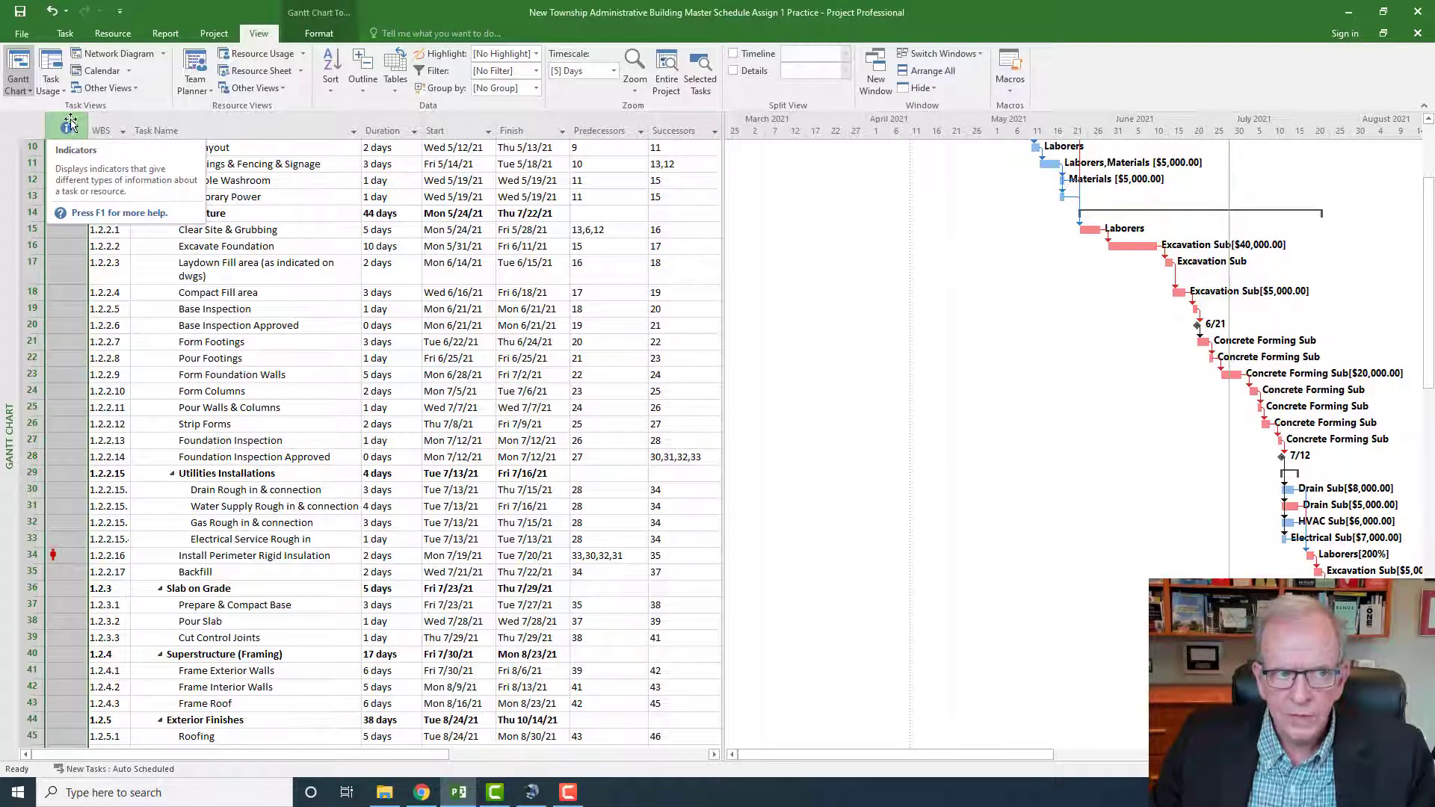
{"action": "left_click", "coordinate": [95, 117]}
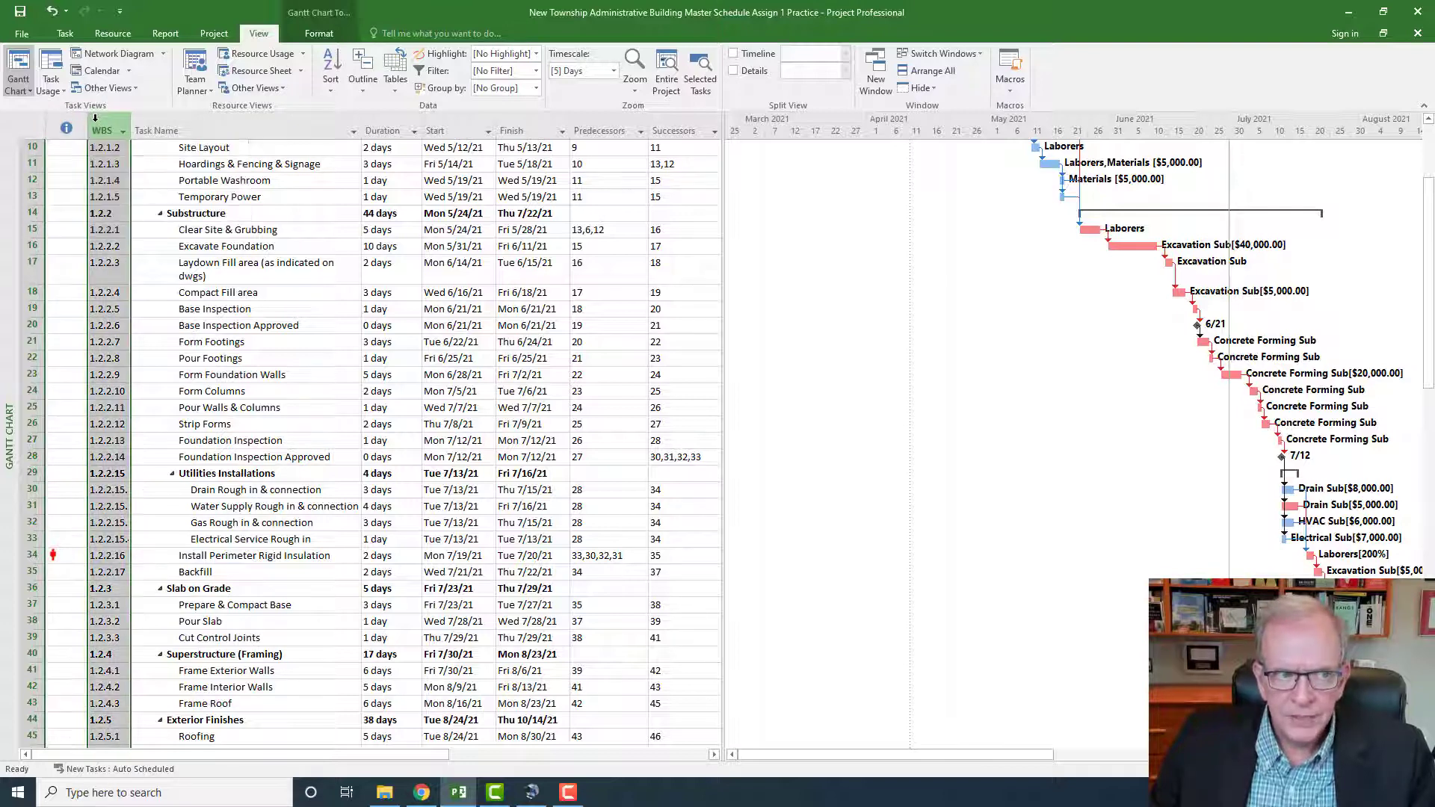
{"action": "right_click", "coordinate": [95, 126]}
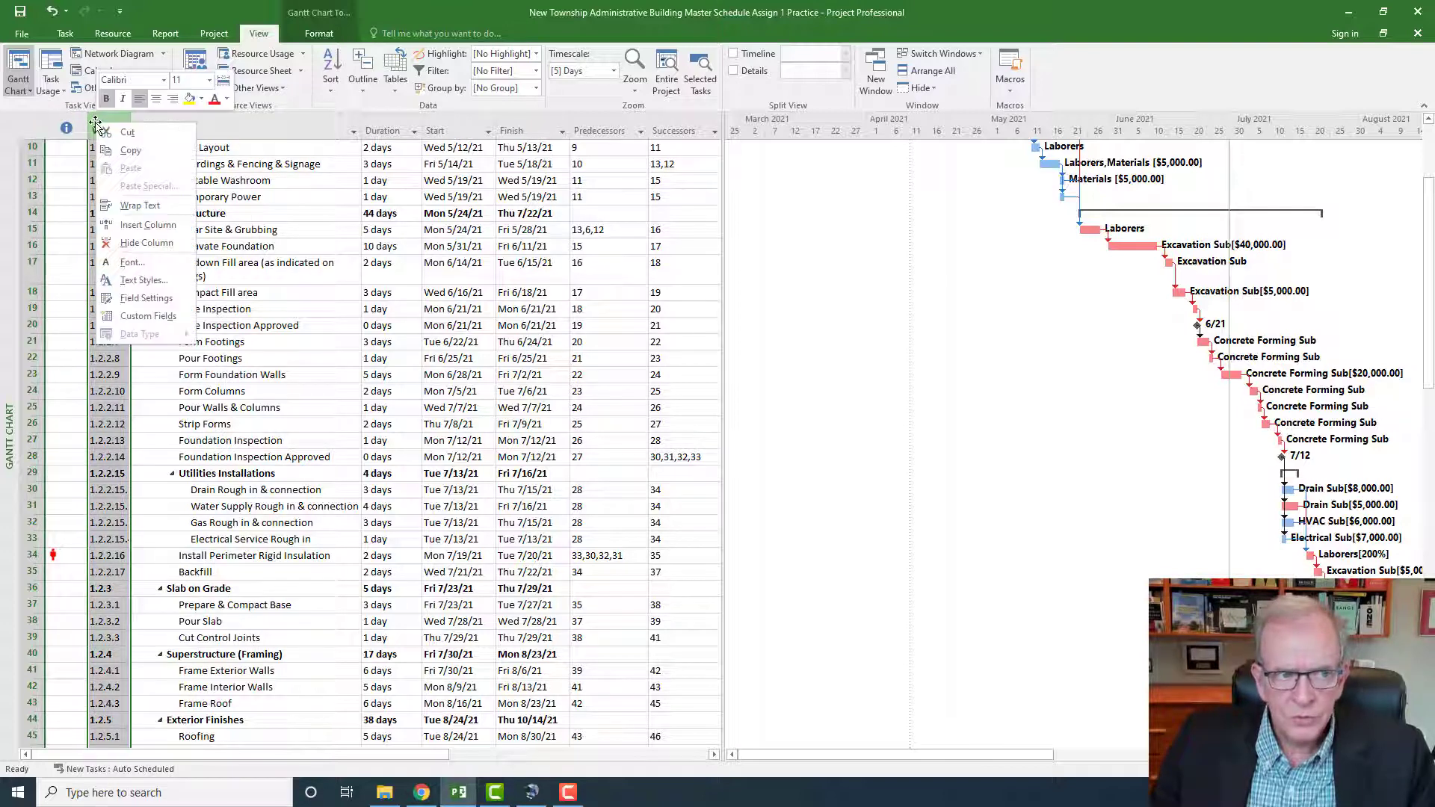
{"action": "left_click", "coordinate": [122, 226]}
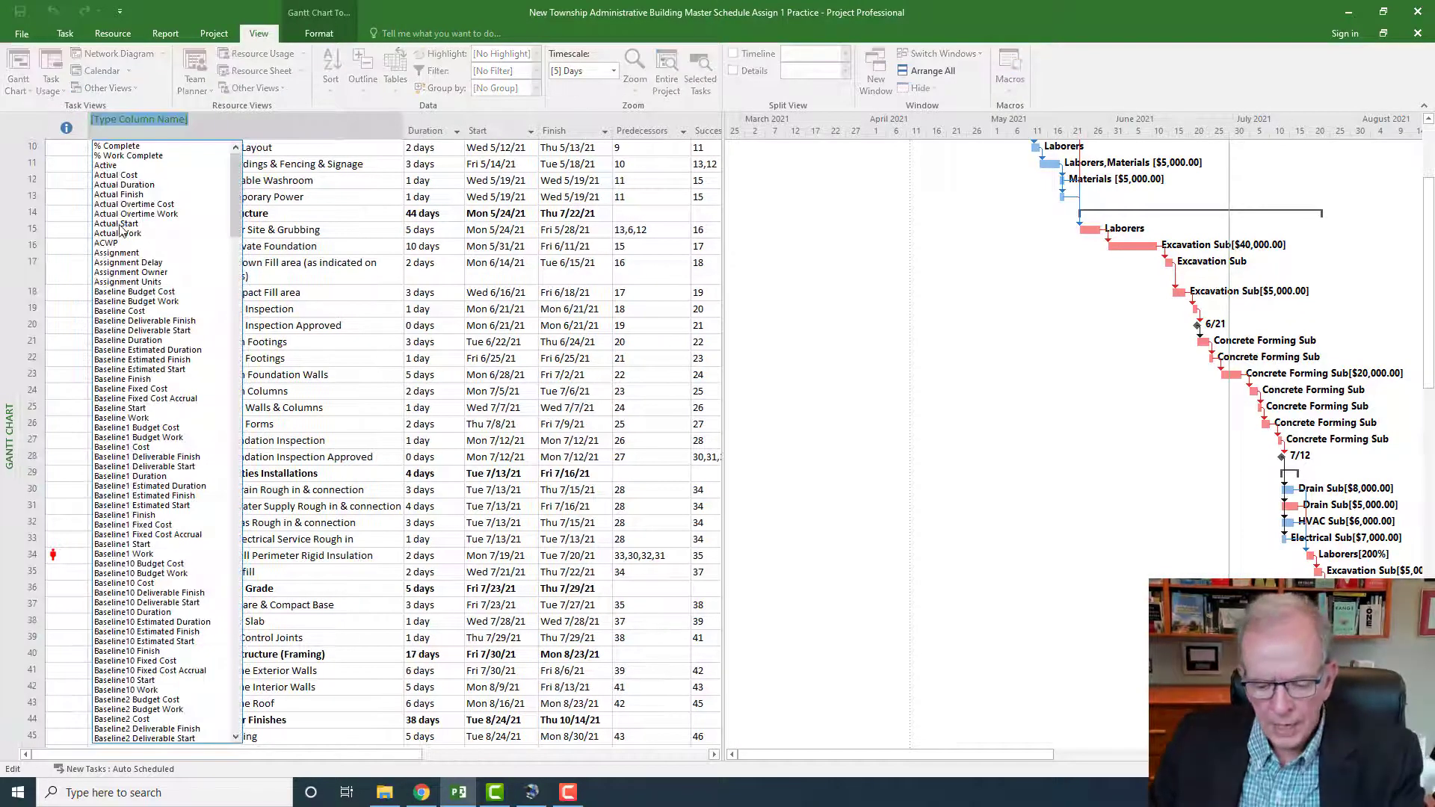
{"action": "left_click", "coordinate": [118, 174]}
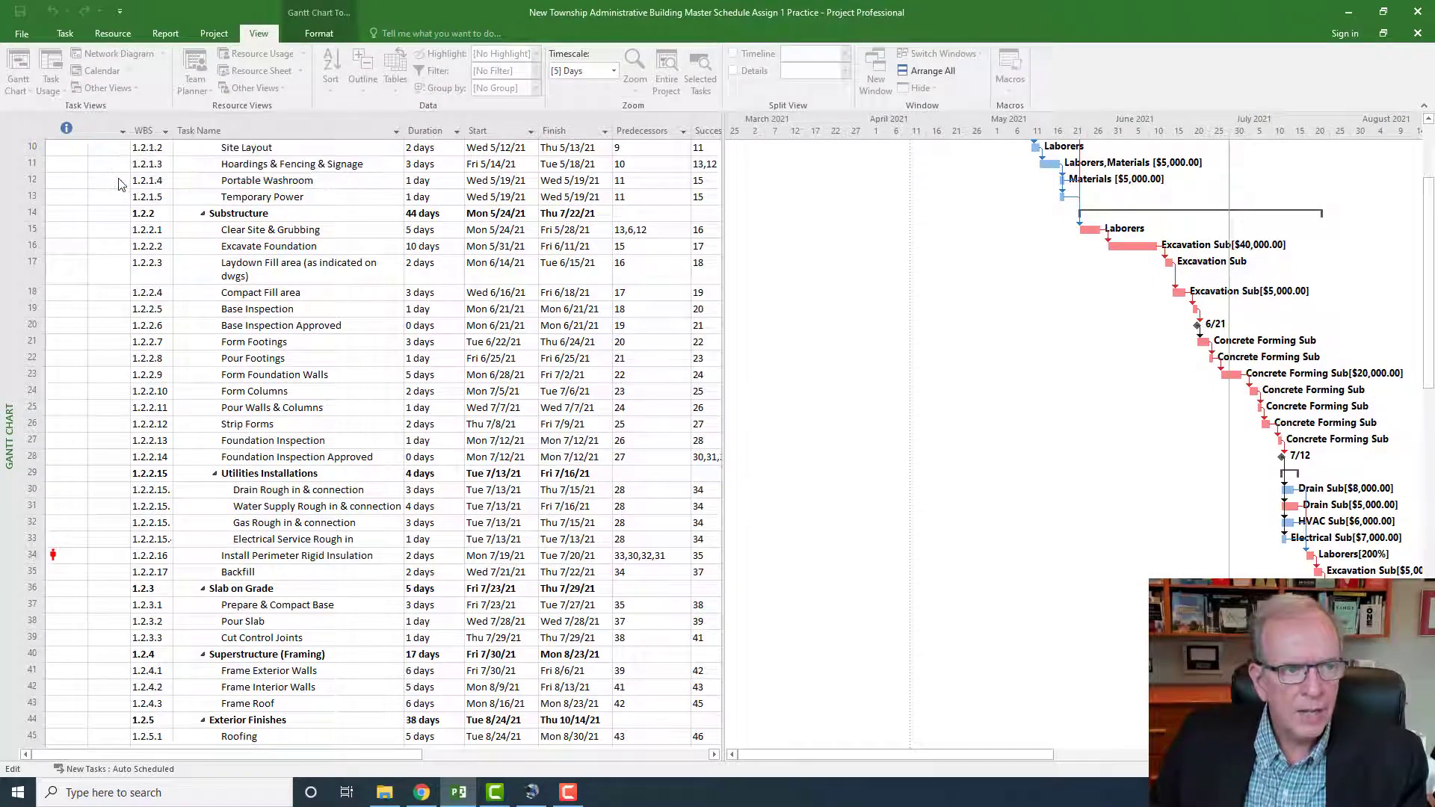
{"action": "left_click", "coordinate": [101, 133]}
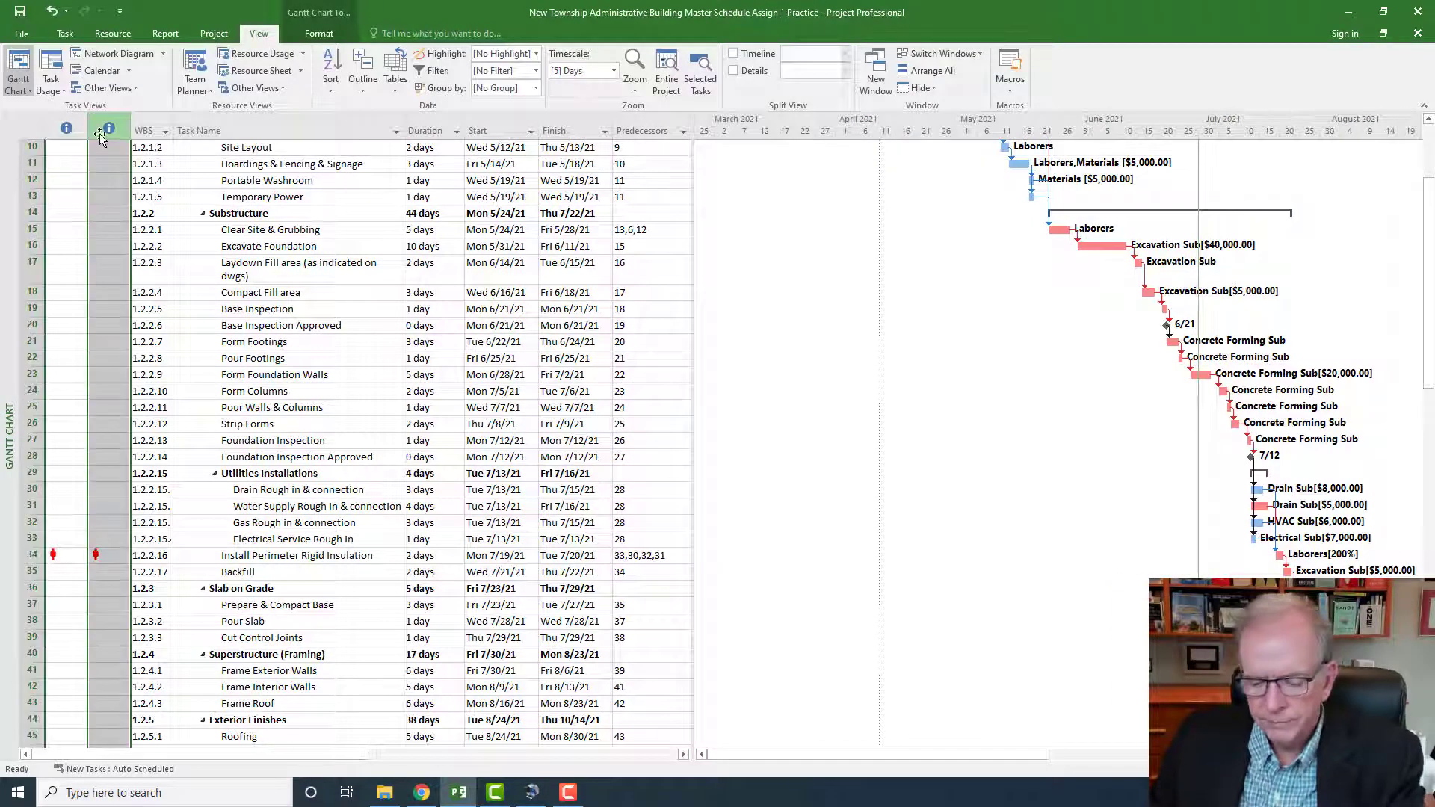
{"action": "key", "text": "Delete"}
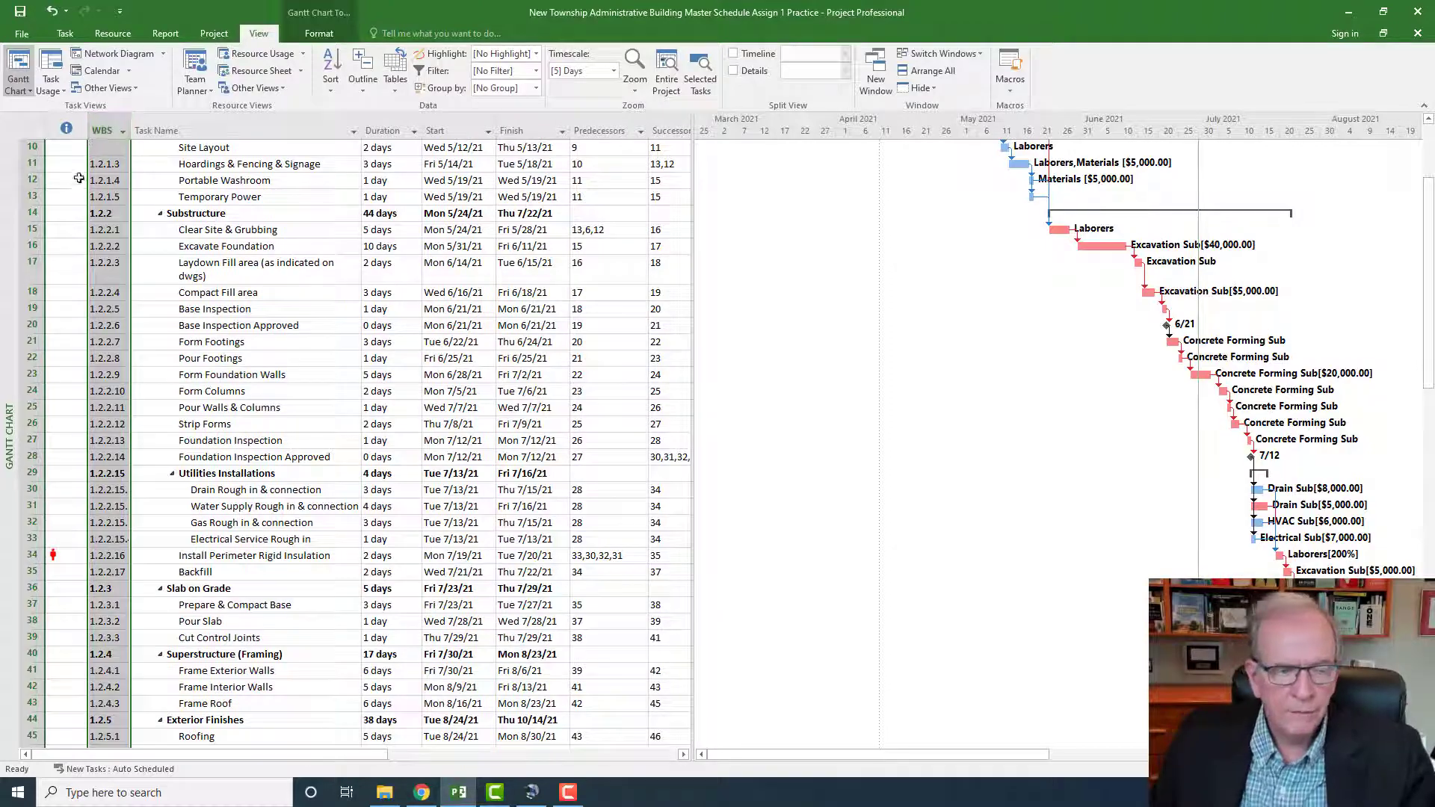
Step: Check the Indicators column down to Total Completion for other overallocated tasks, including Exterior Cleanup
{"action": "scroll", "coordinate": [66, 238], "scroll_direction": "down", "scroll_amount": 10}
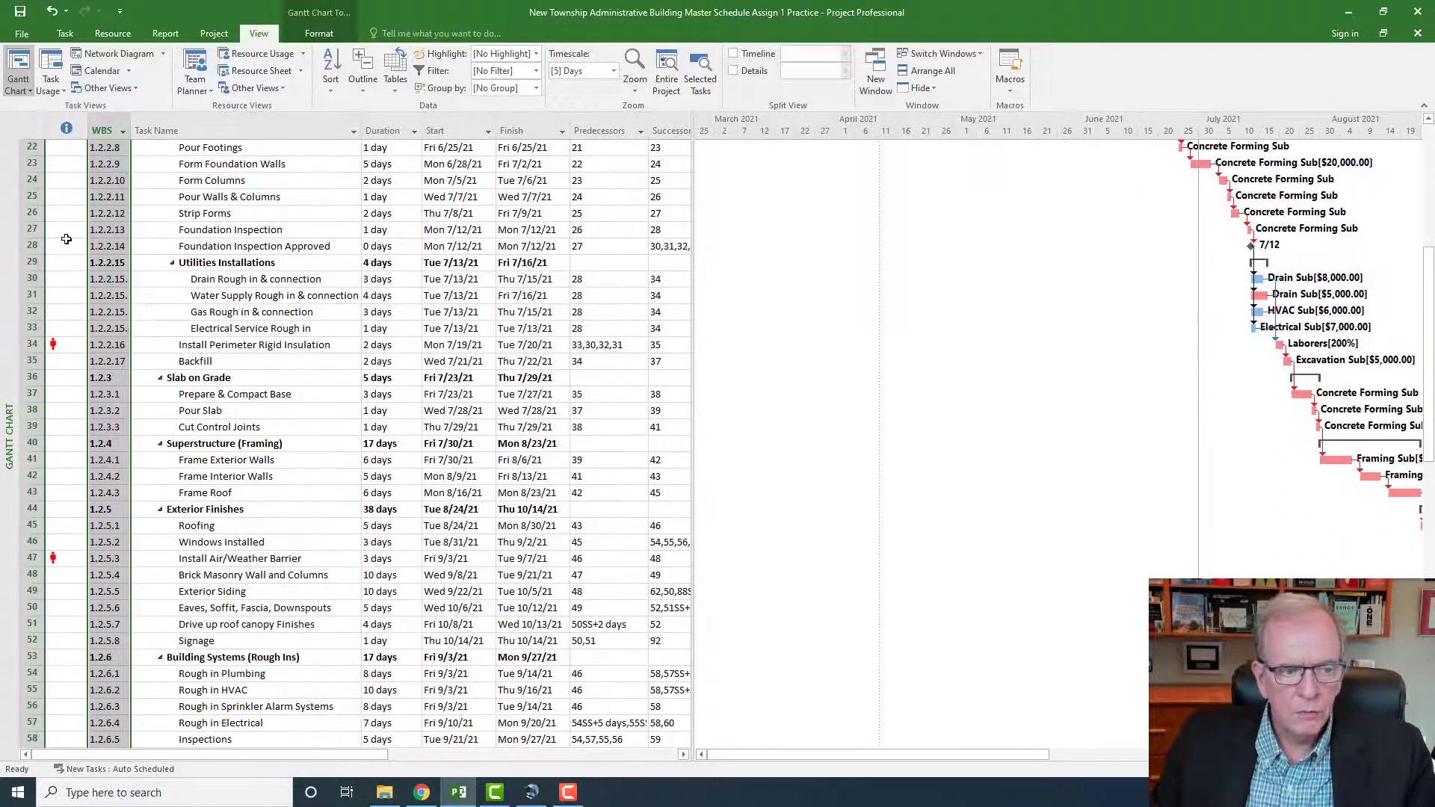
{"action": "scroll", "coordinate": [66, 239], "scroll_direction": "down", "scroll_amount": 10}
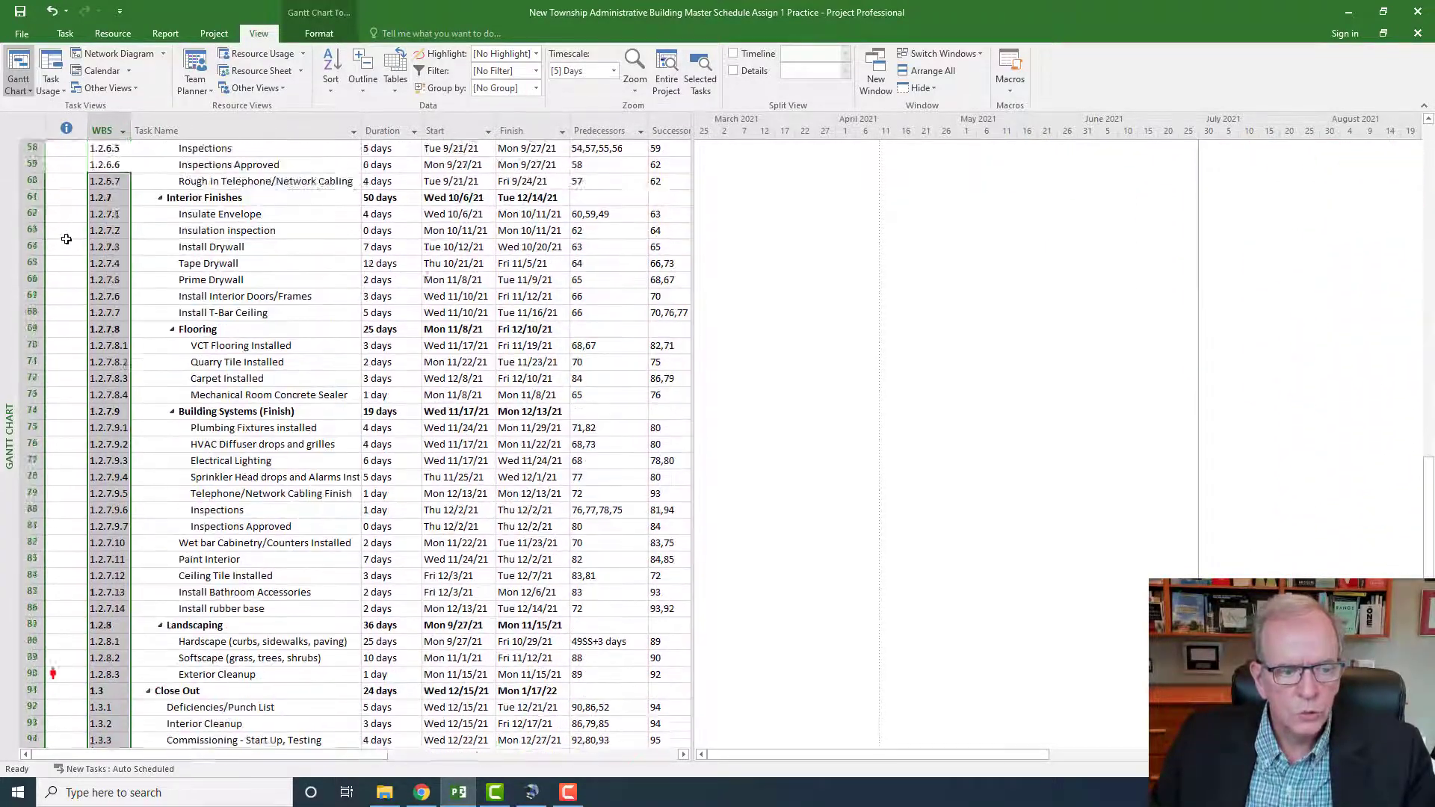
{"action": "scroll", "coordinate": [66, 239], "scroll_direction": "down", "scroll_amount": 5}
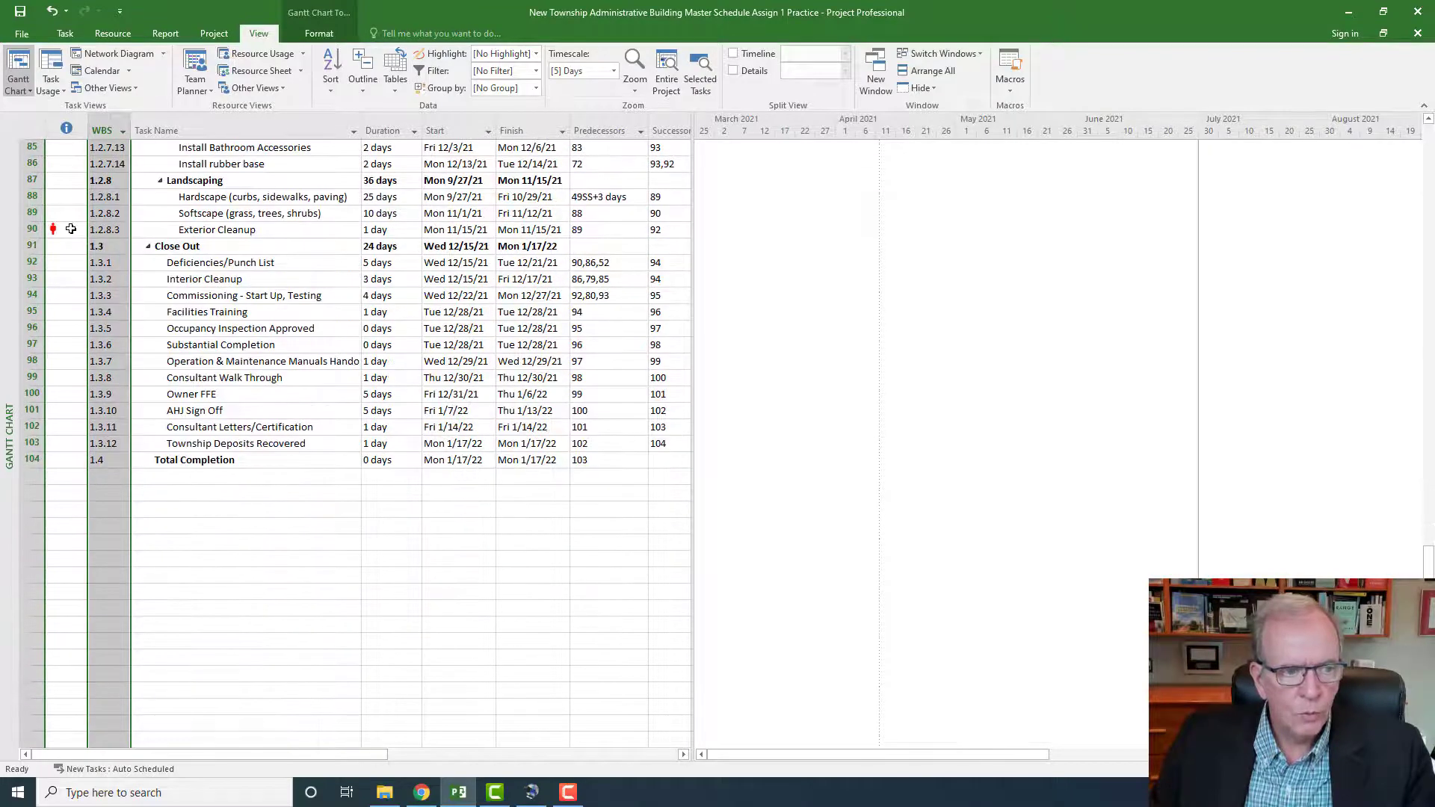
{"action": "left_click", "coordinate": [71, 229]}
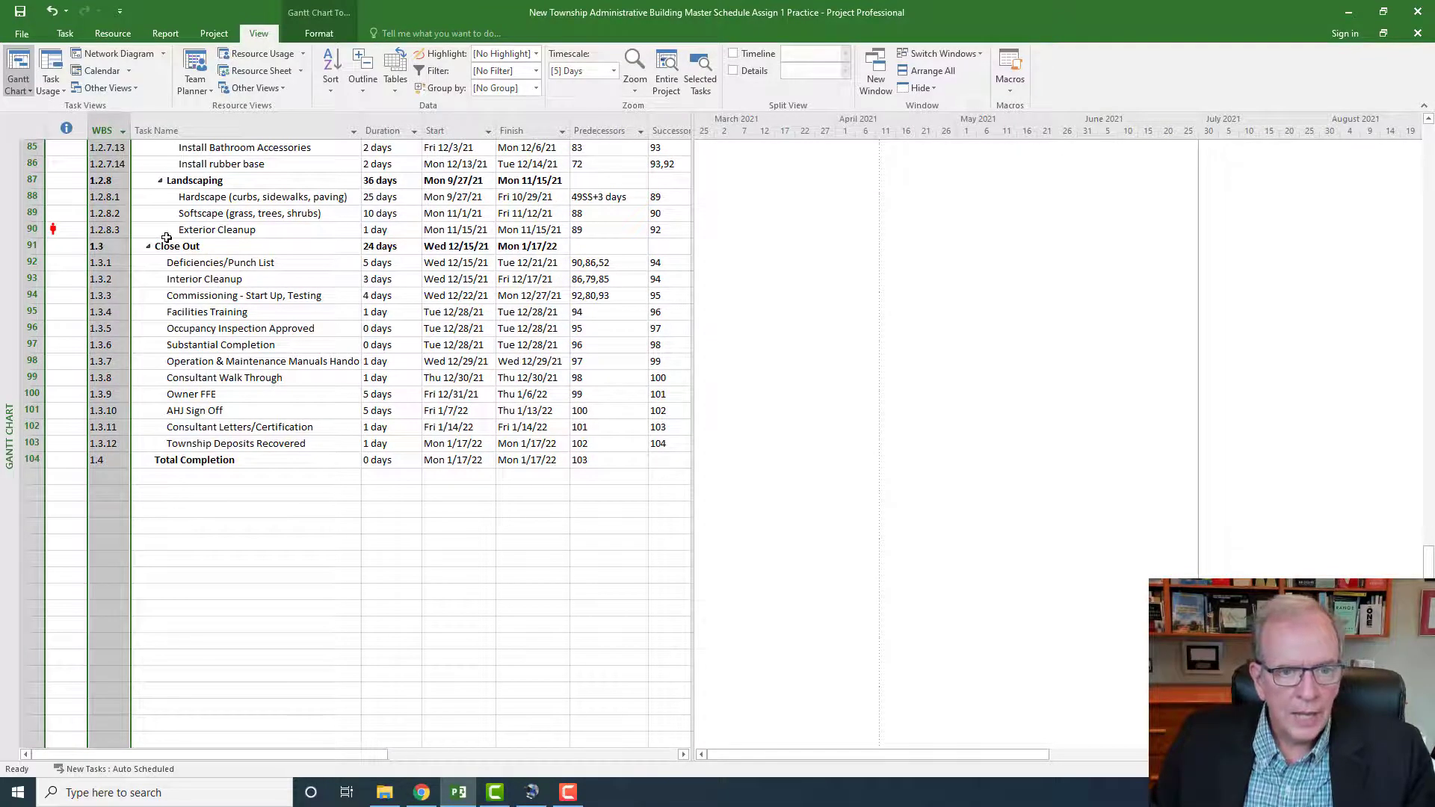
Step: Widen the task table to reveal the Resource Names column and select the Exterior Cleanup task
{"action": "scroll", "coordinate": [166, 238], "scroll_direction": "up", "scroll_amount": 5}
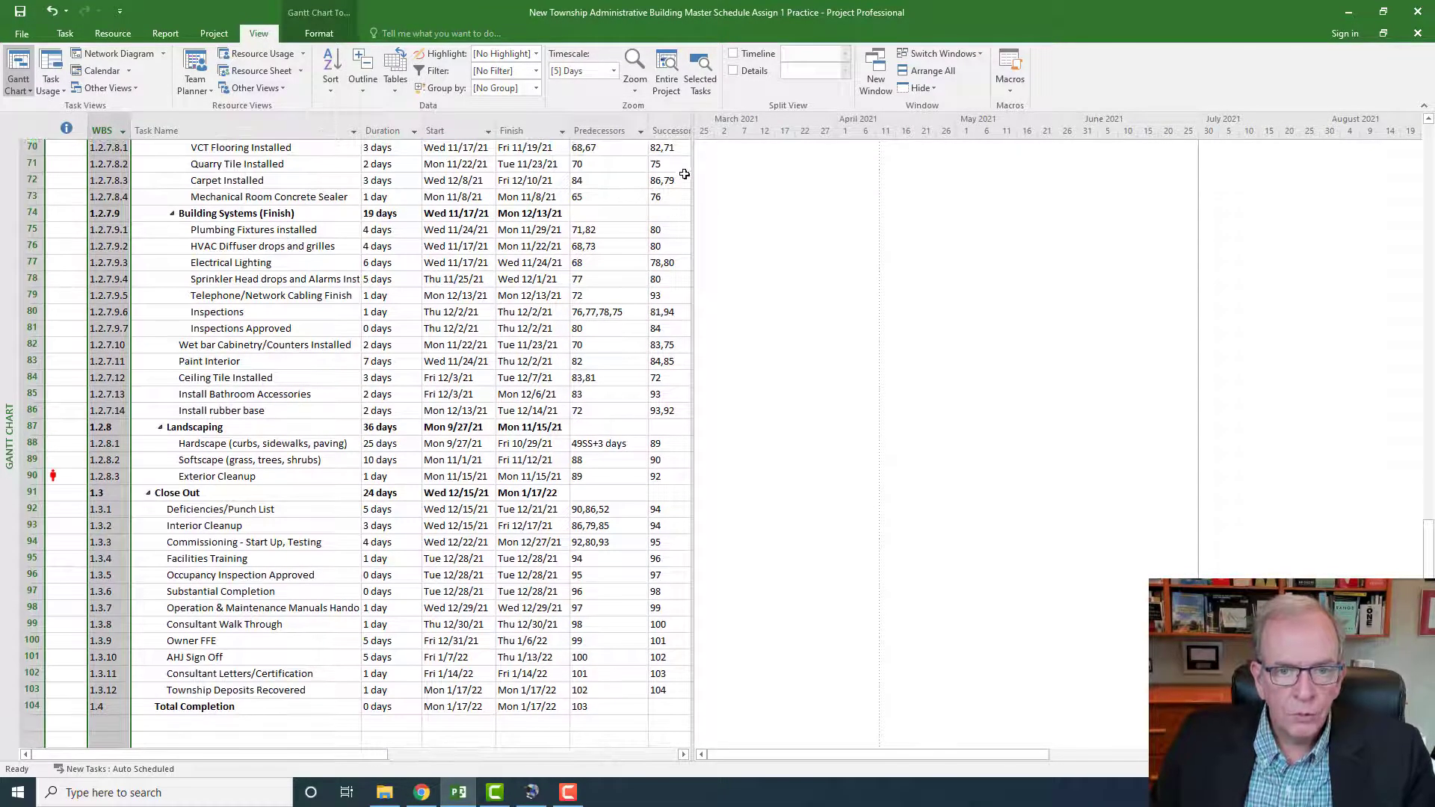
{"action": "left_click_drag", "start_coordinate": [691, 170], "coordinate": [786, 172]}
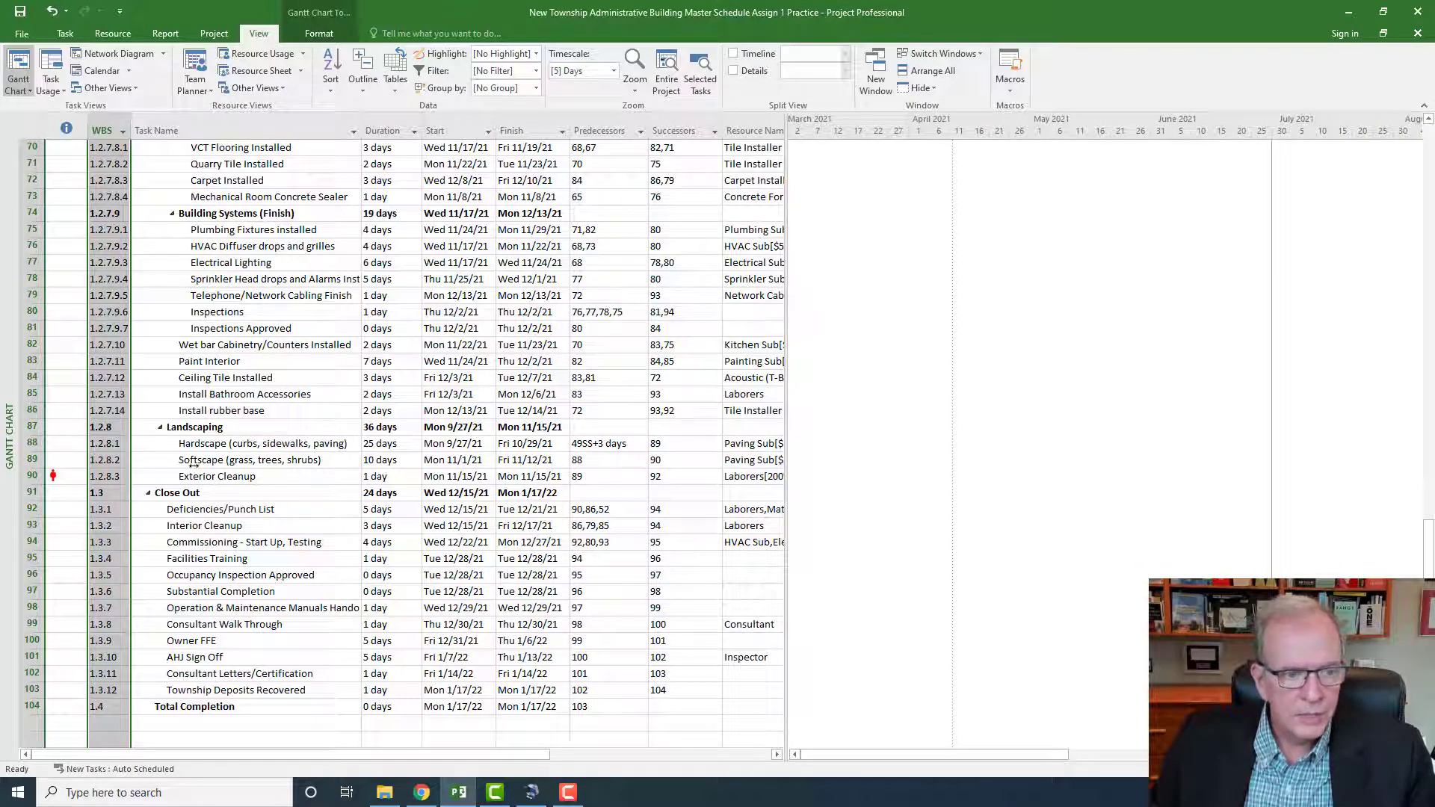
{"action": "left_click", "coordinate": [31, 476]}
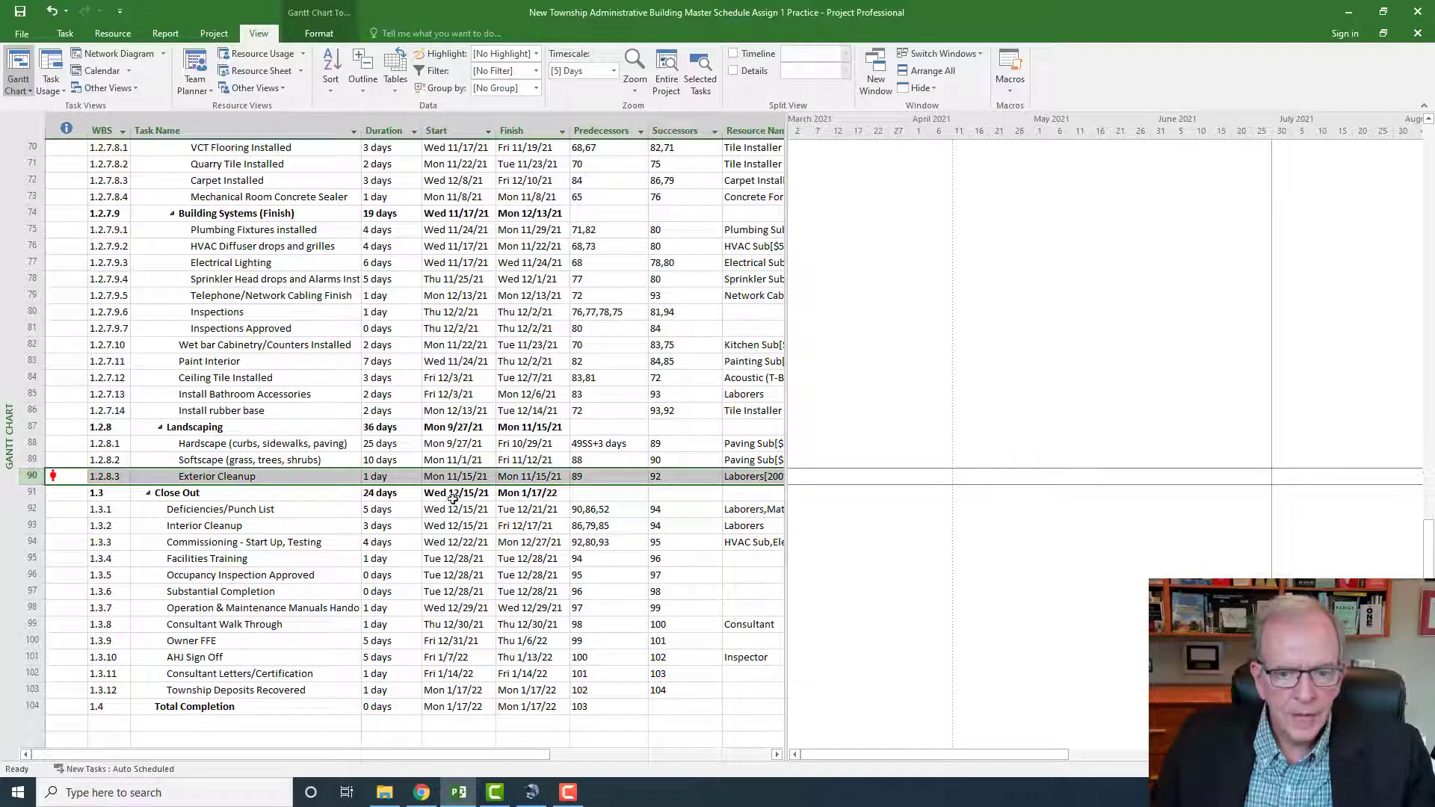
Step: Go back up the task table to the flagged Install Air/Weather Barrier and Install Perimeter Rigid Insulation tasks, and narrow the table
{"action": "scroll", "coordinate": [747, 487], "scroll_direction": "up", "scroll_amount": 12}
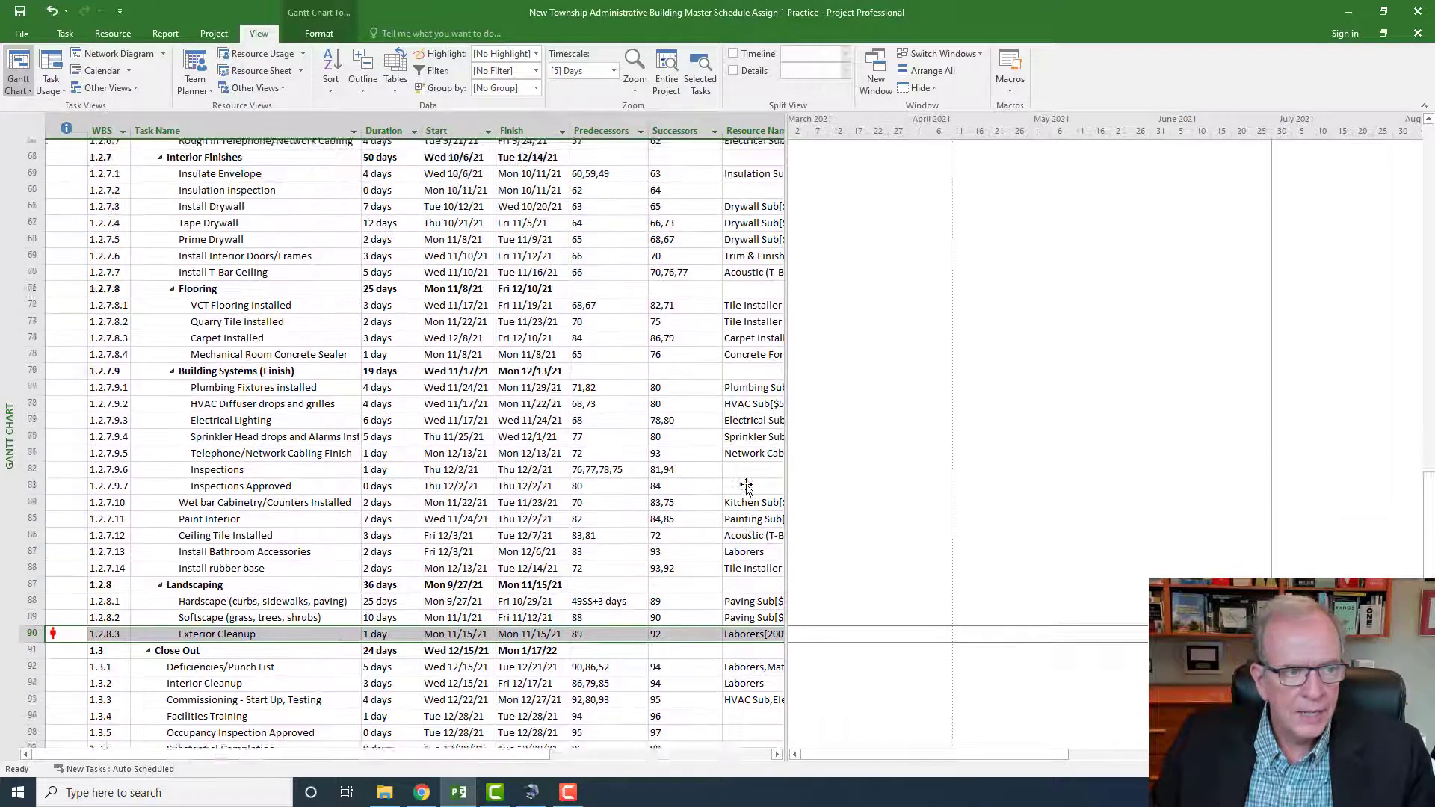
{"action": "scroll", "coordinate": [747, 488], "scroll_direction": "up", "scroll_amount": 1}
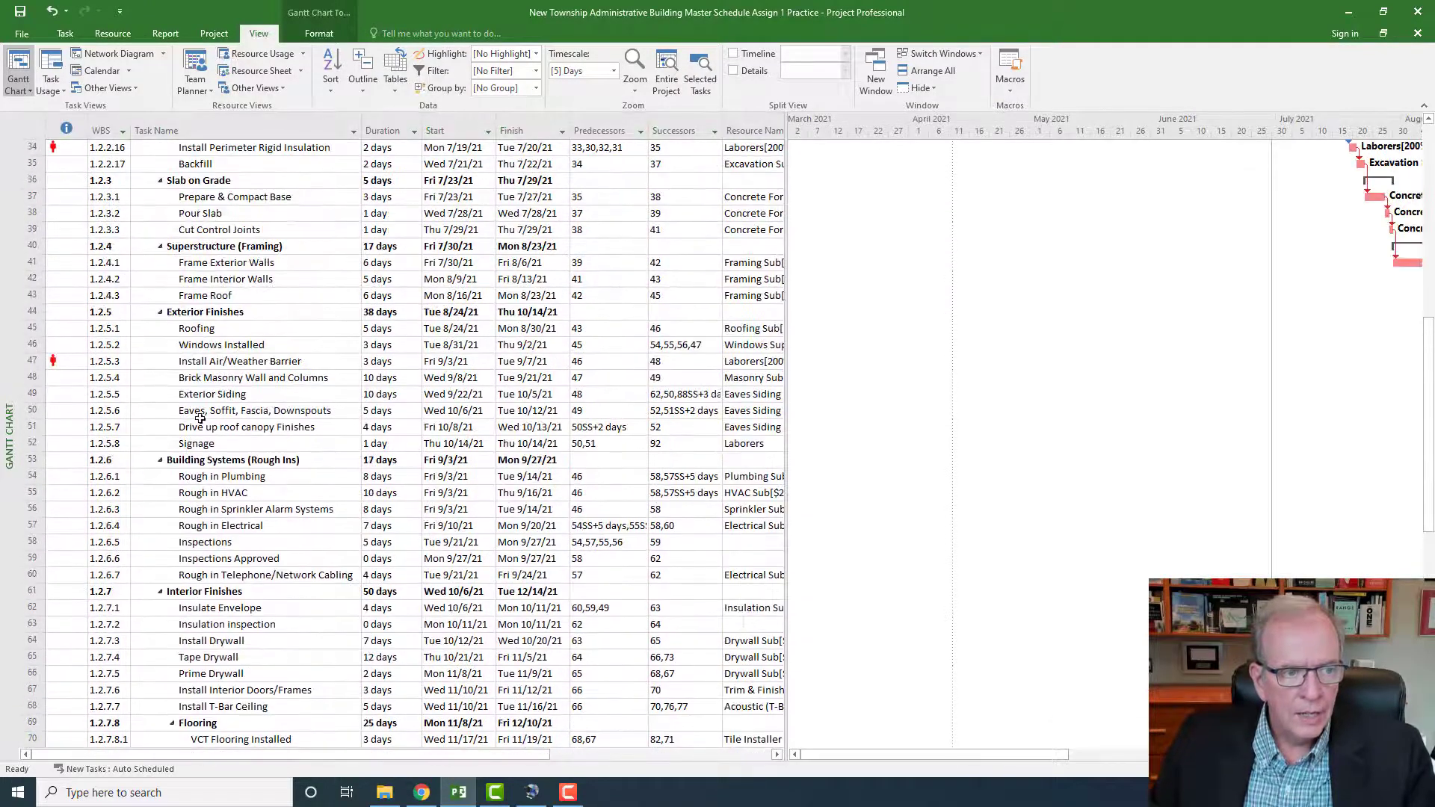
{"action": "left_click", "coordinate": [33, 362]}
{"action": "scroll", "coordinate": [30, 411], "scroll_direction": "up", "scroll_amount": 6}
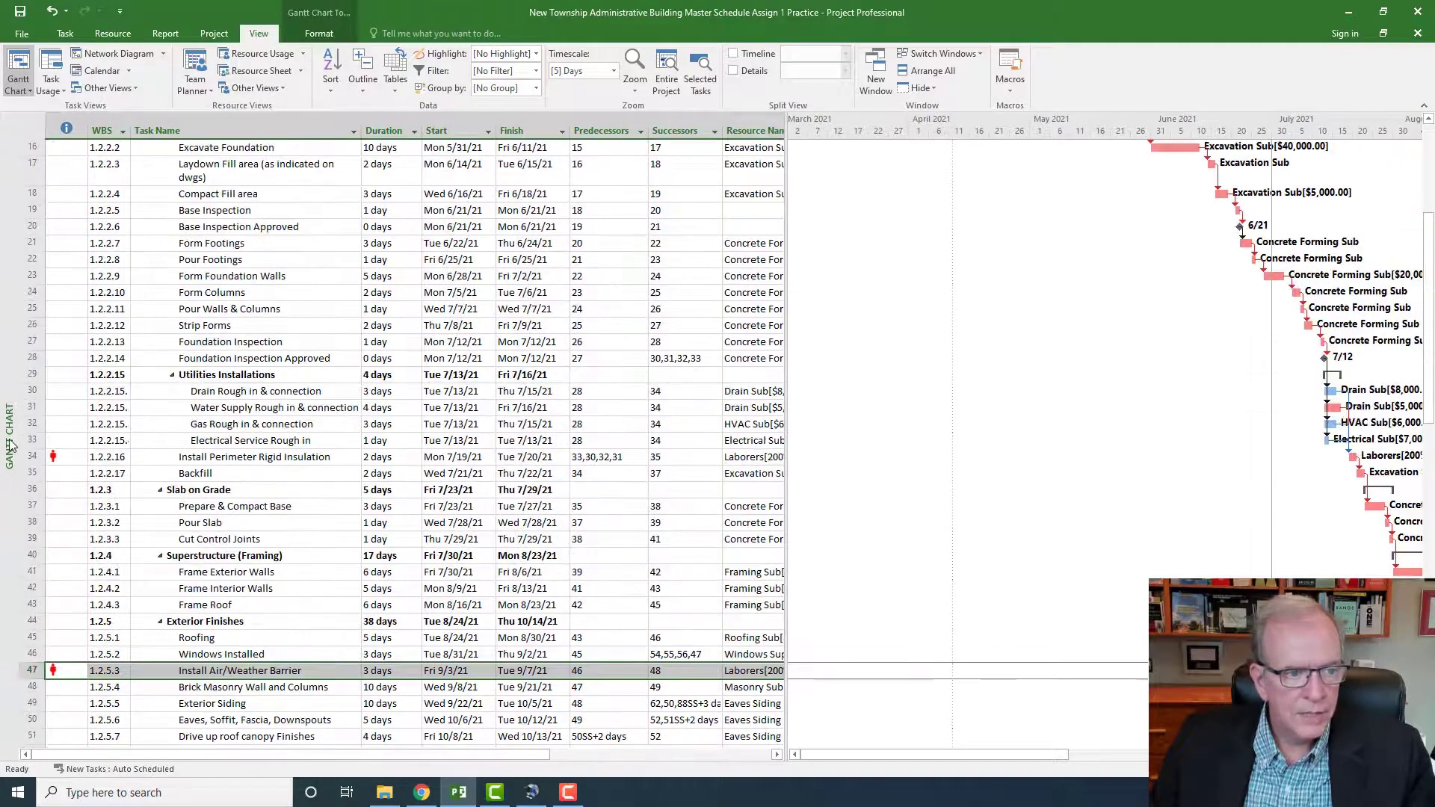
{"action": "left_click", "coordinate": [30, 456]}
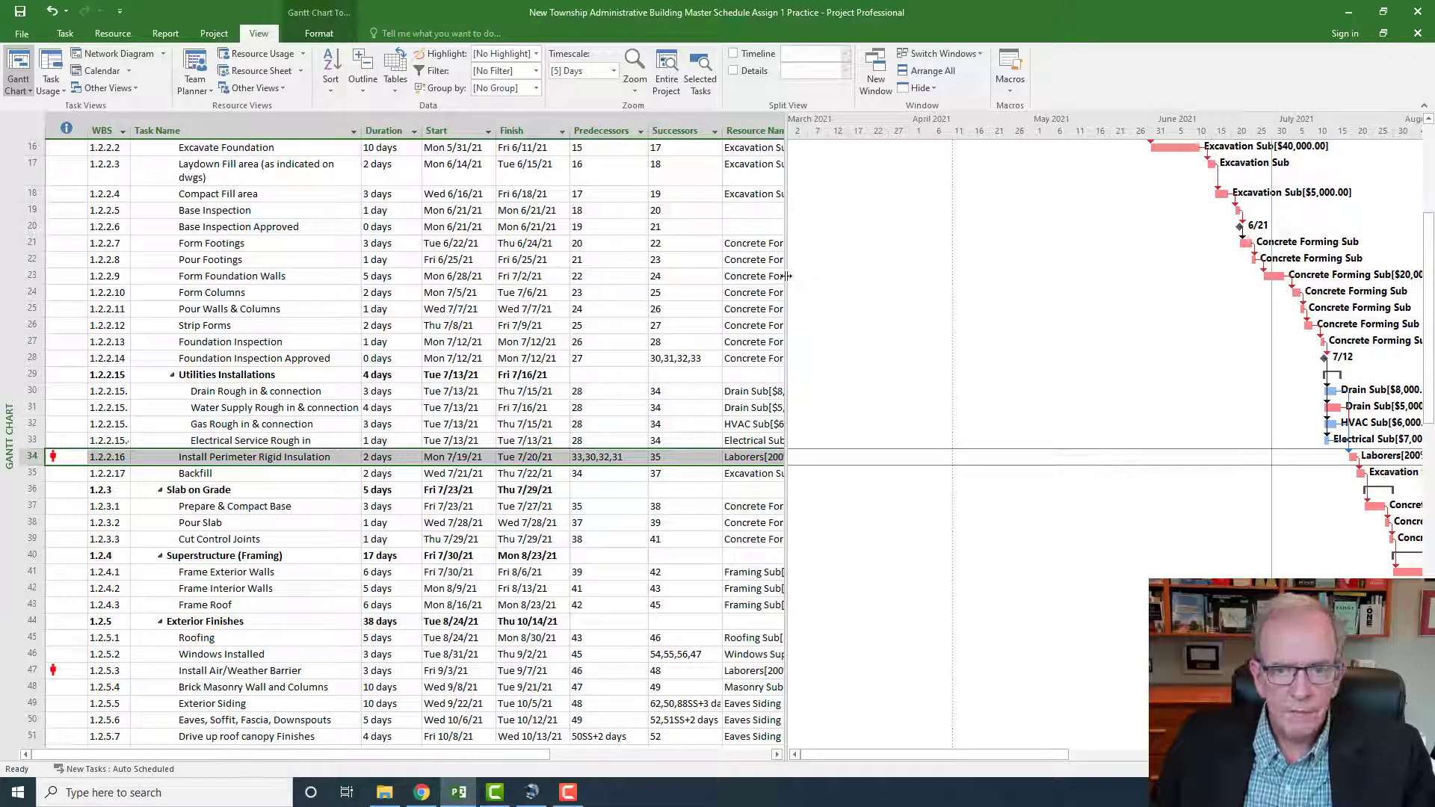
{"action": "left_click_drag", "start_coordinate": [786, 280], "coordinate": [716, 306]}
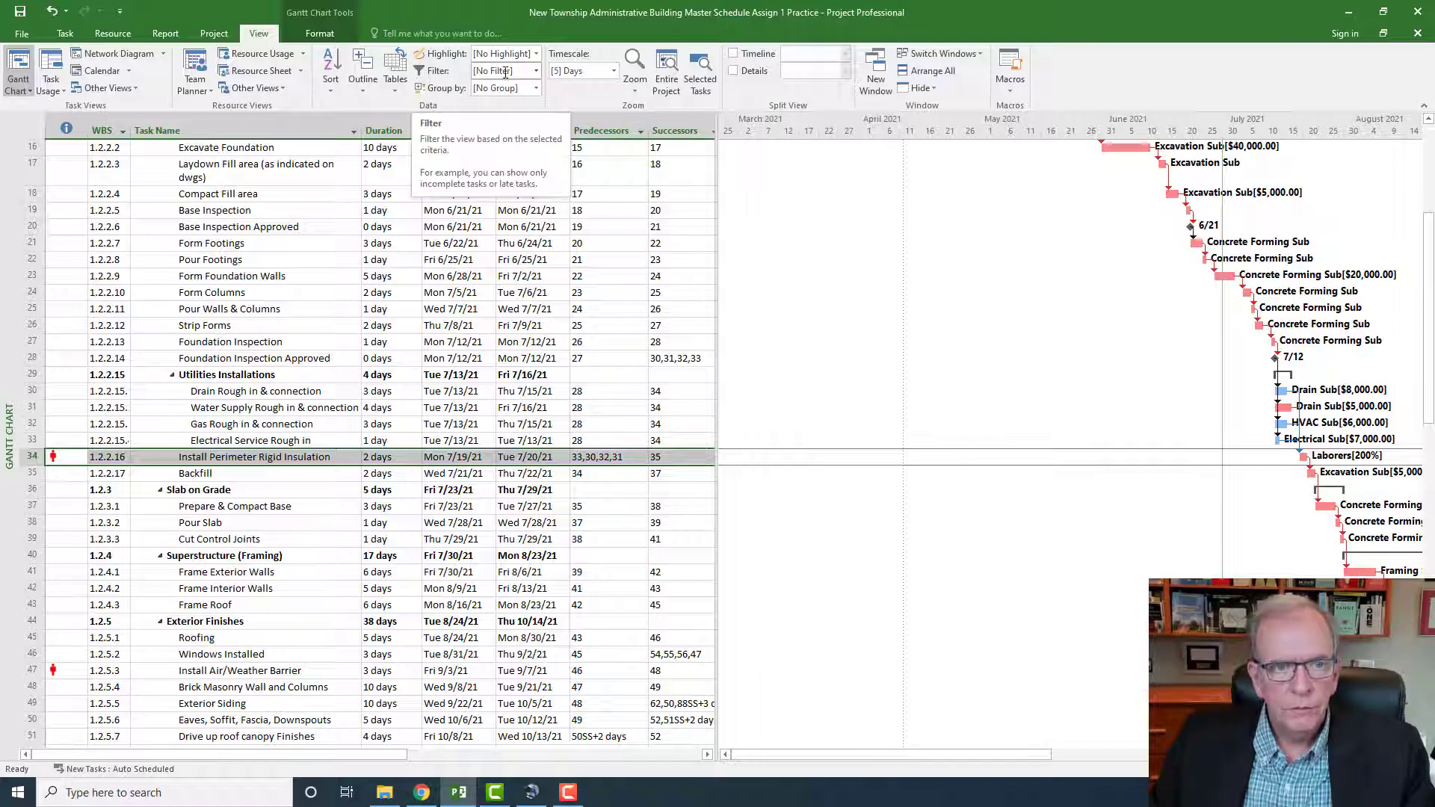
Step: Filter the Gantt Chart to show only tasks using the Laborers resource
{"action": "left_click", "coordinate": [536, 71]}
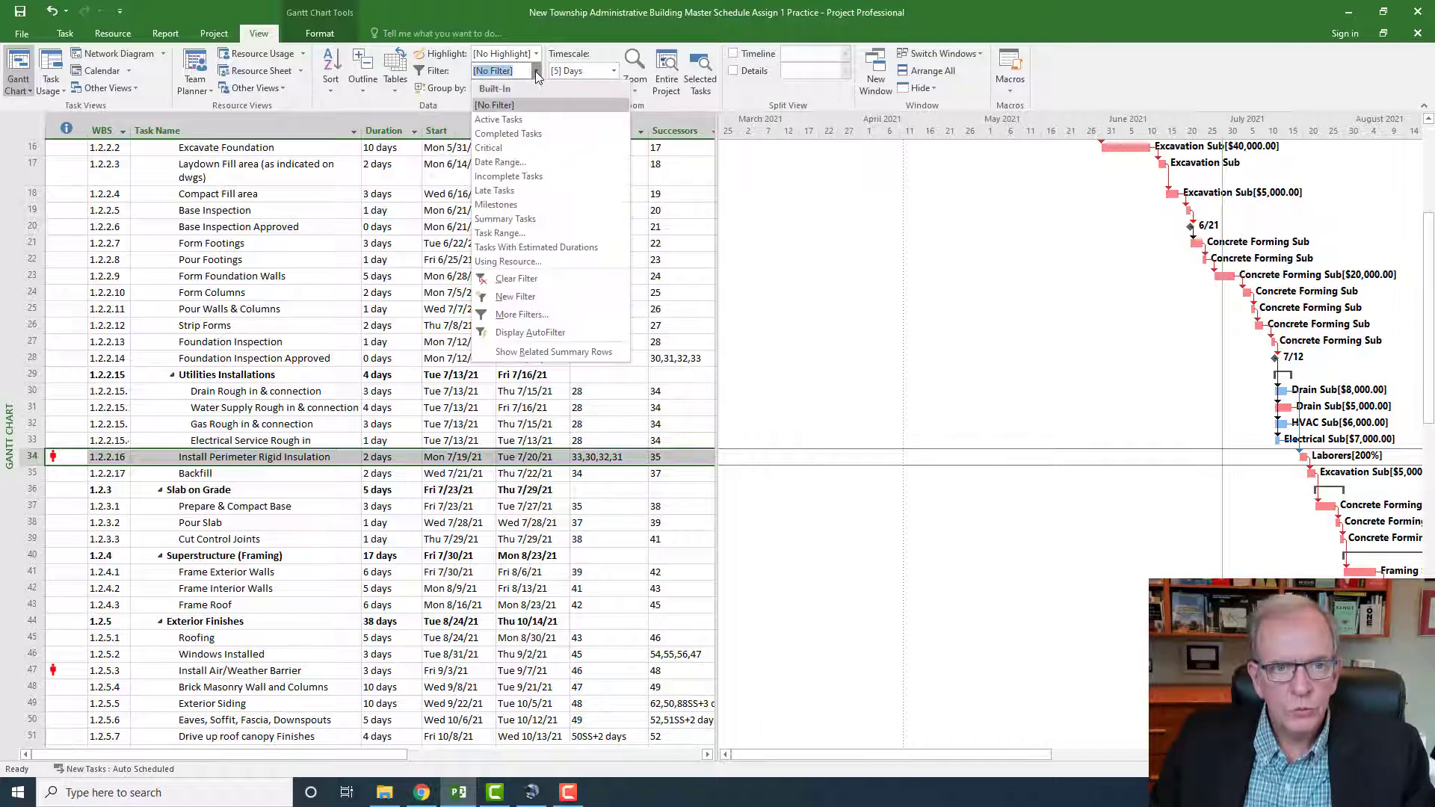
{"action": "left_click", "coordinate": [534, 263]}
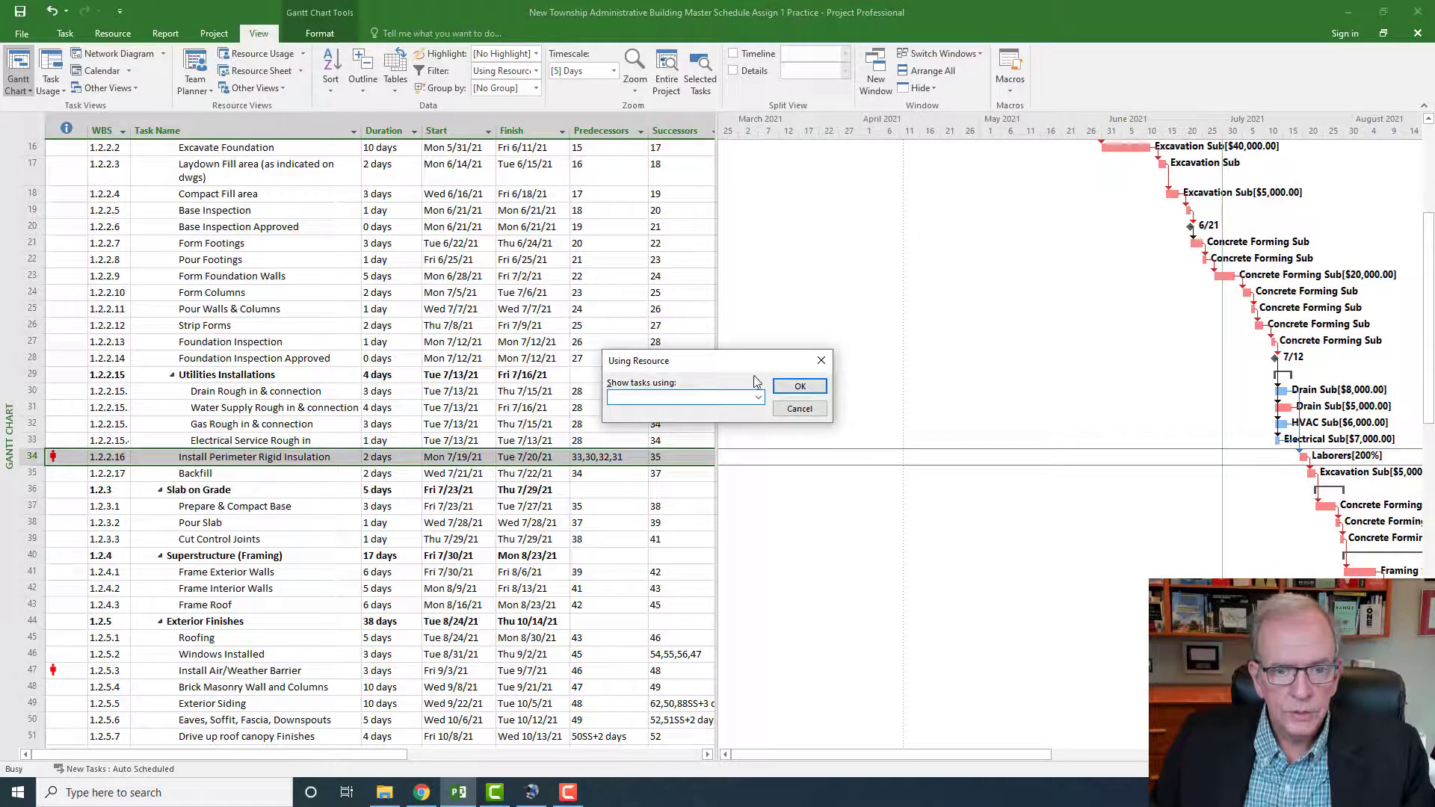
{"action": "left_click", "coordinate": [759, 398]}
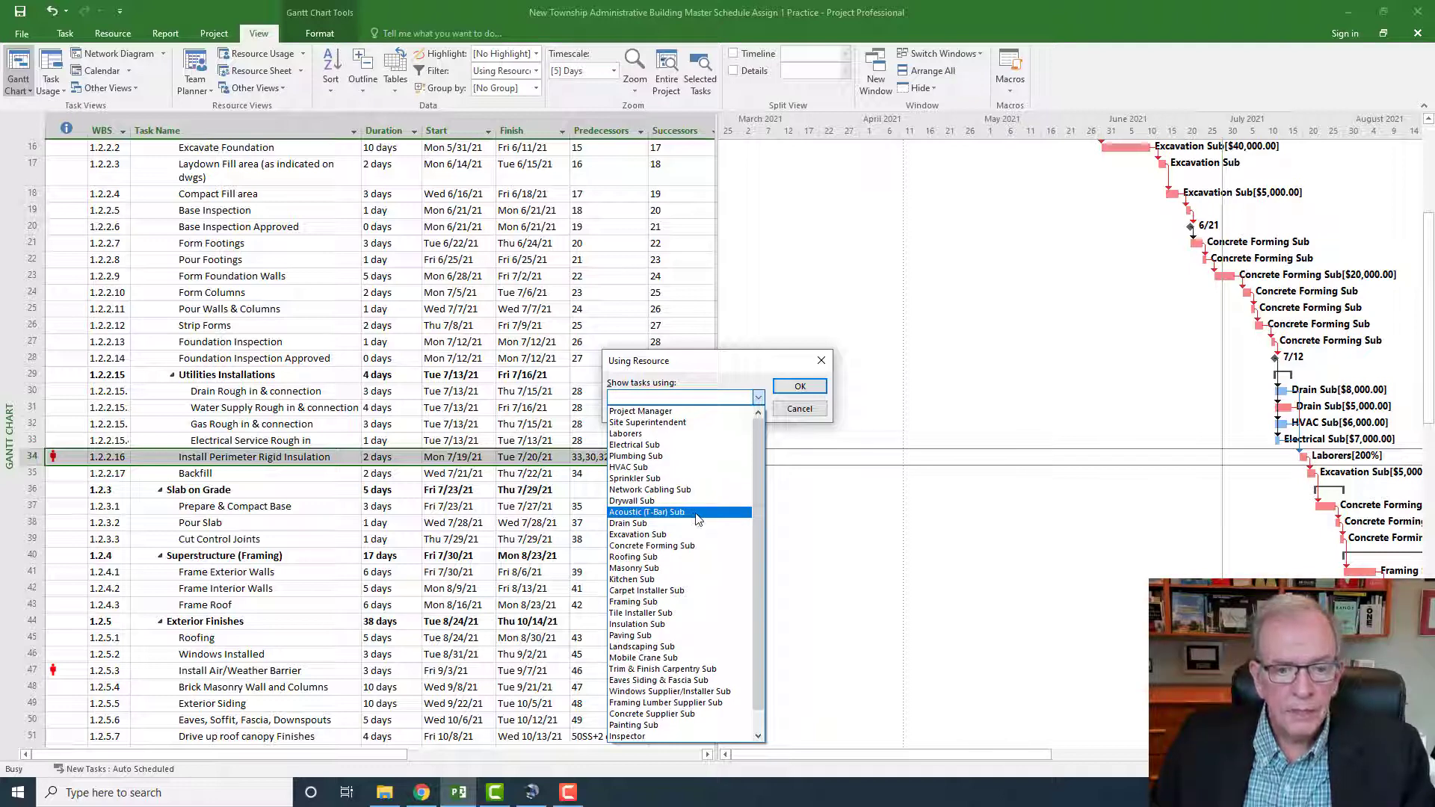
{"action": "left_click", "coordinate": [691, 433]}
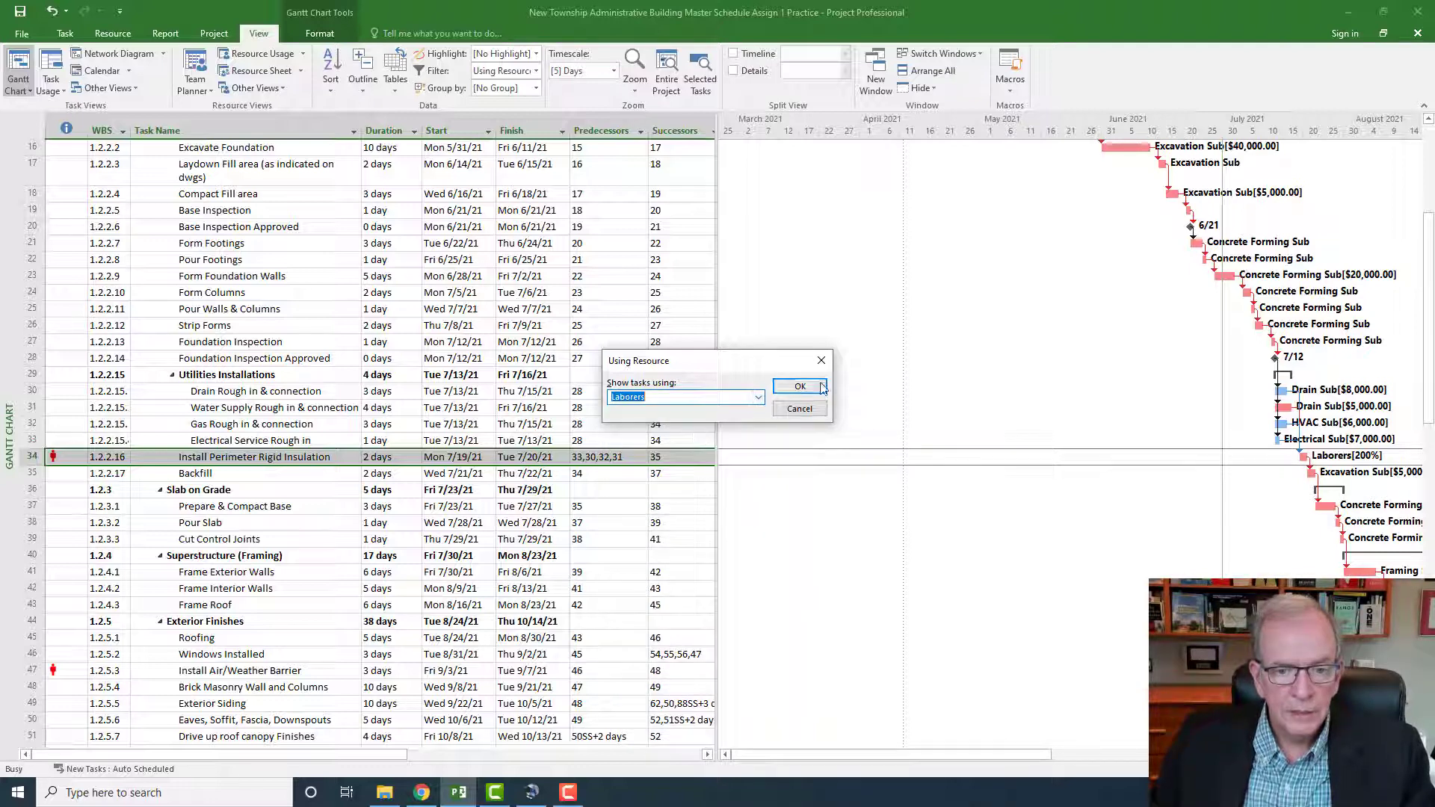
{"action": "left_click", "coordinate": [821, 387]}
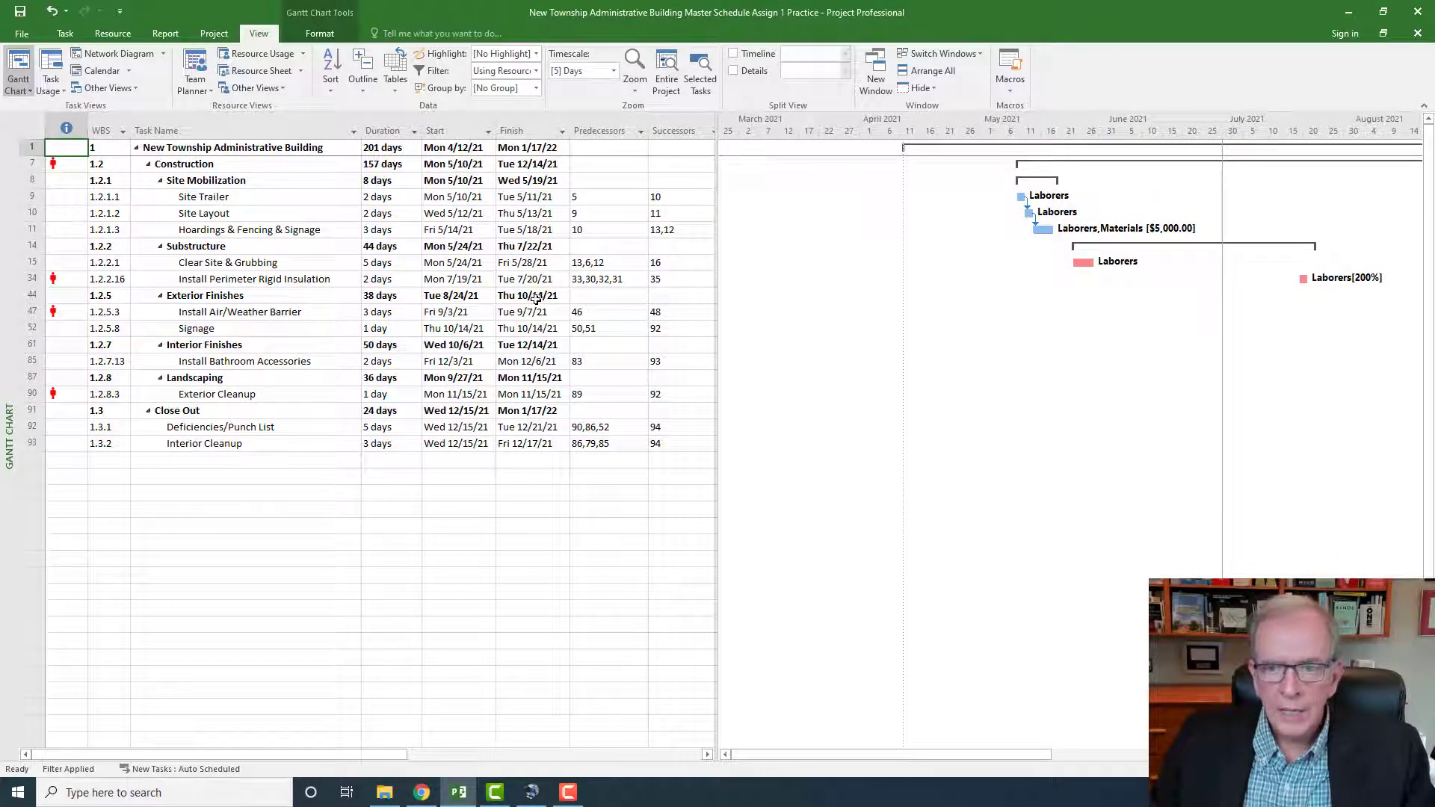
Step: Widen the table to the Resource Names column and check the assignments of Construction, Site Trailer, Site Layout and Hoardings & Fencing & Signage
{"action": "left_click_drag", "start_coordinate": [716, 210], "coordinate": [908, 203]}
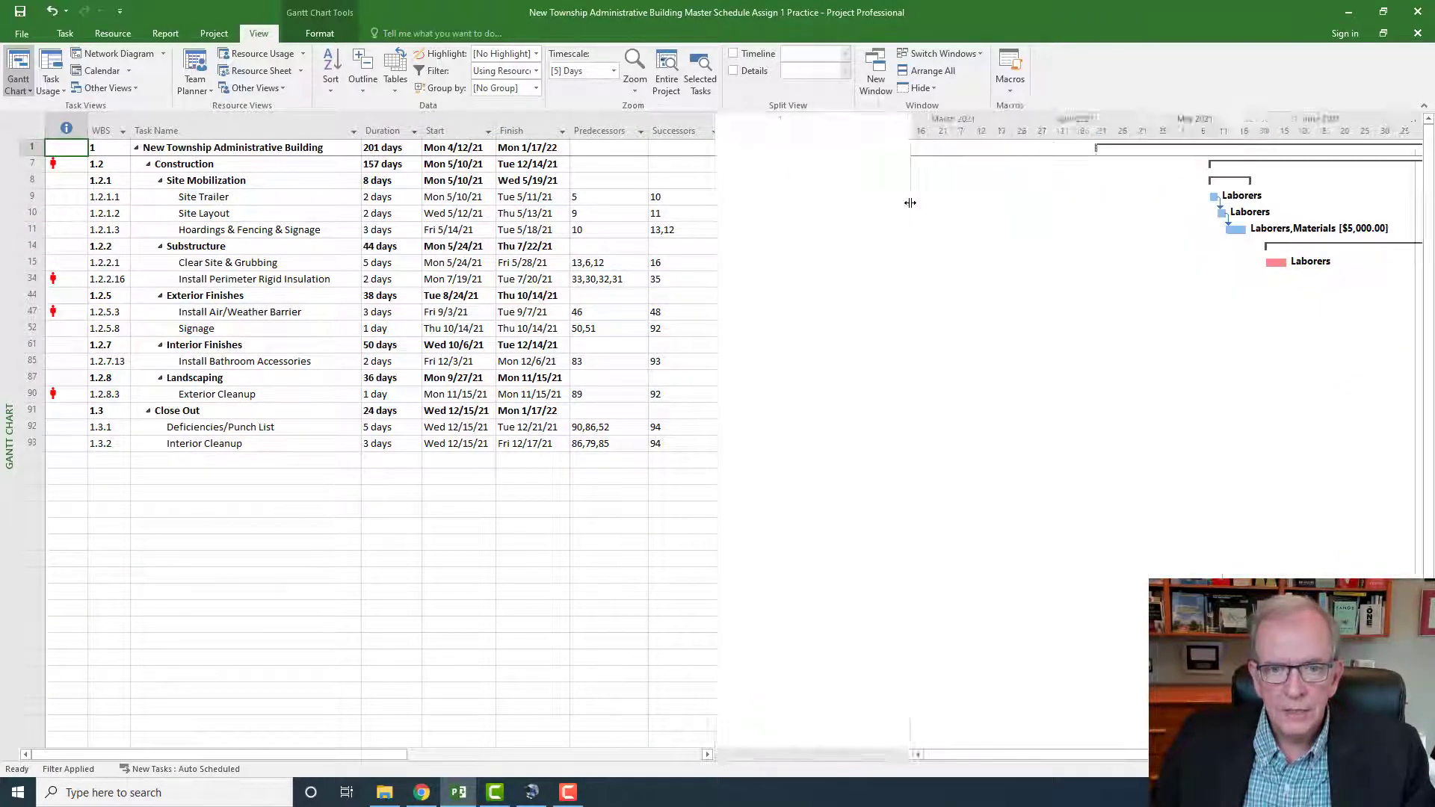
{"action": "left_click_drag", "start_coordinate": [909, 155], "coordinate": [1025, 150]}
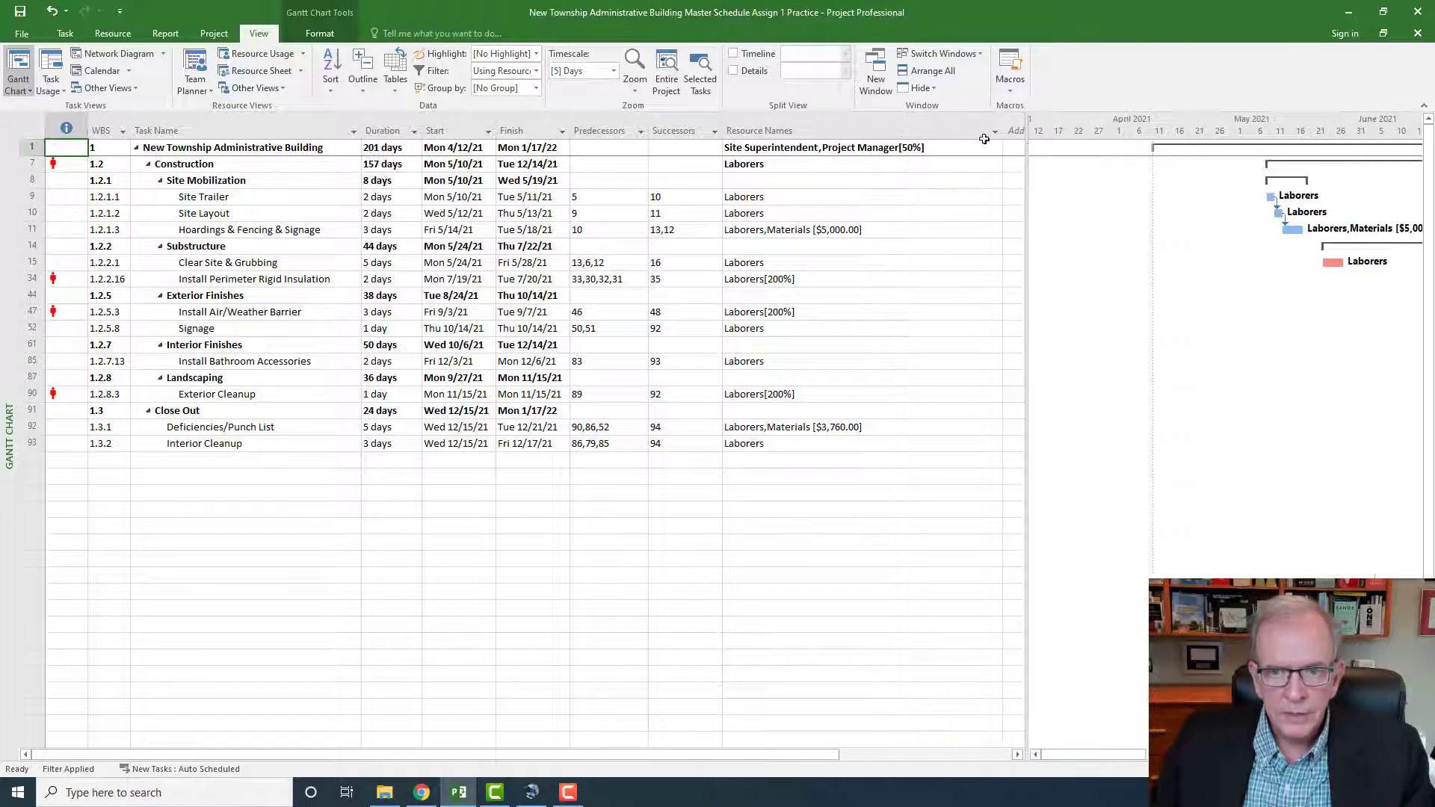
{"action": "left_click", "coordinate": [750, 166]}
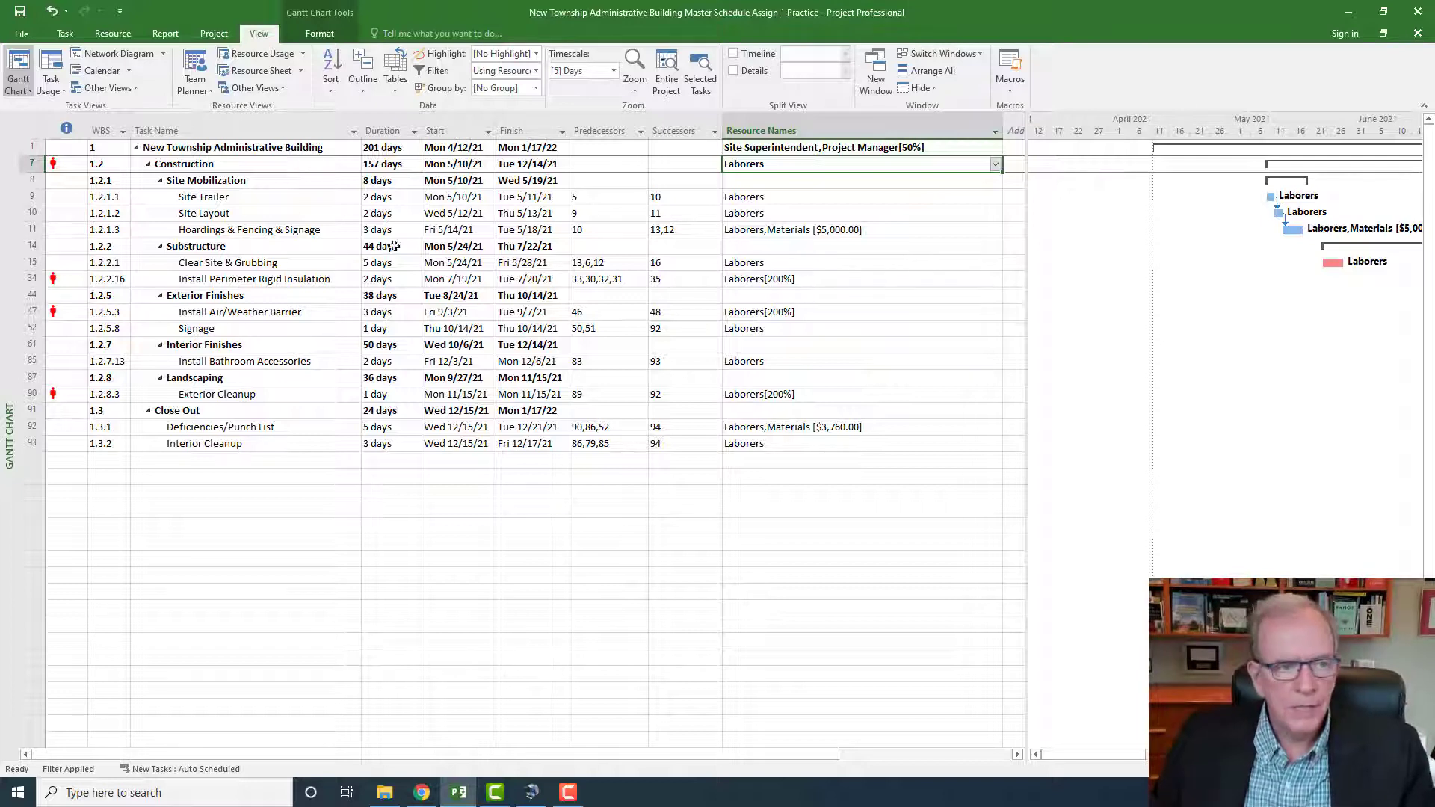
{"action": "left_click", "coordinate": [786, 197]}
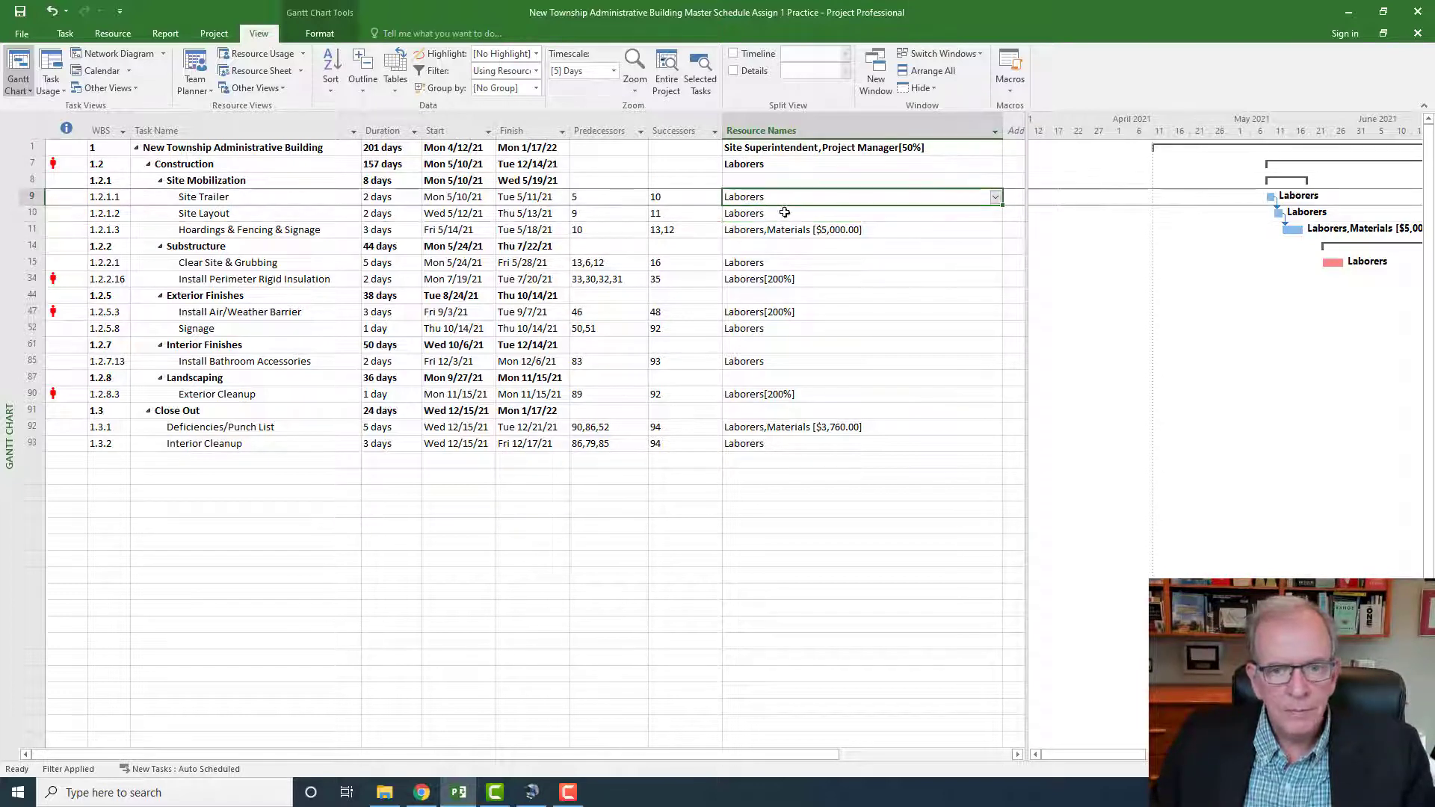
{"action": "left_click", "coordinate": [785, 213]}
{"action": "left_click", "coordinate": [779, 230]}
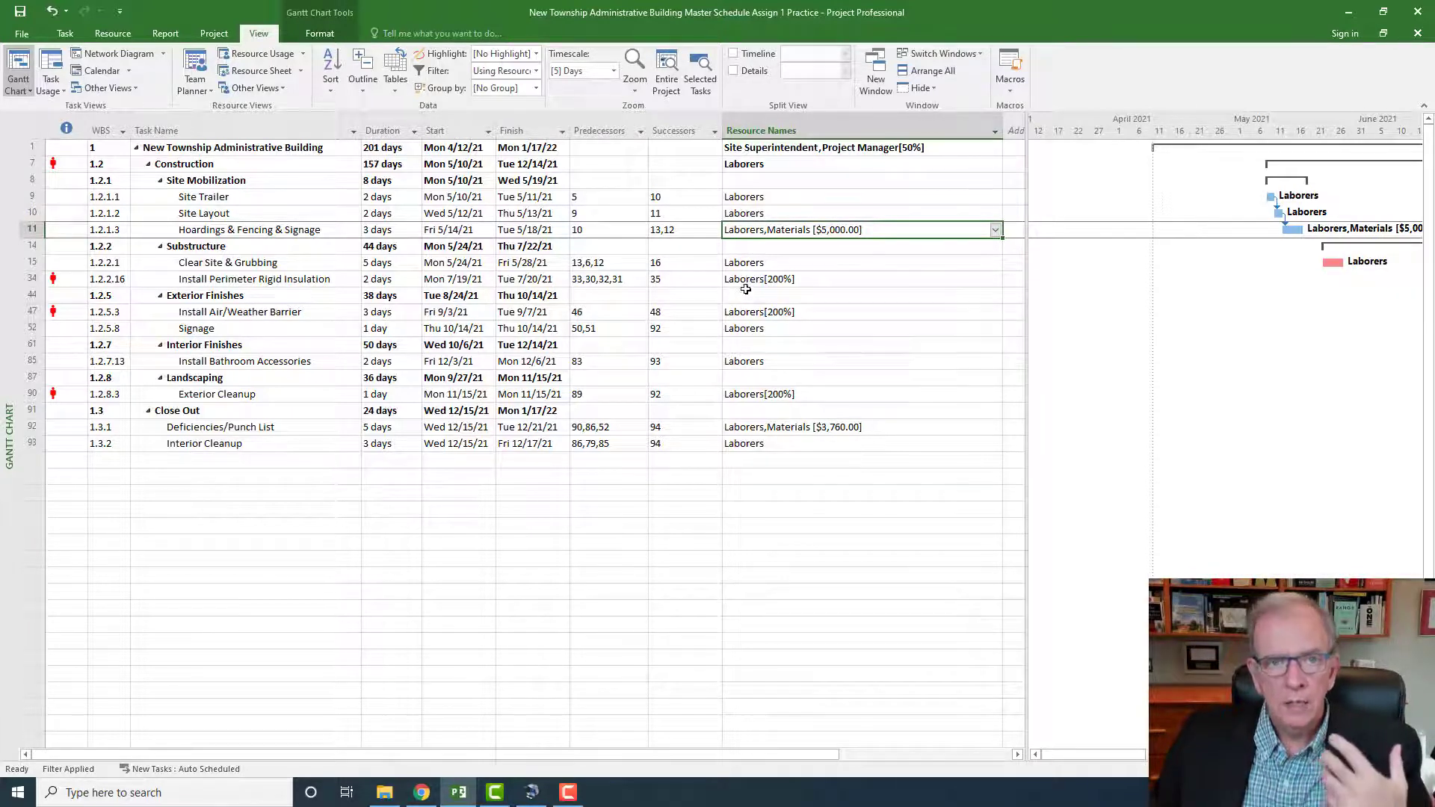
Step: Check the Laborers entry in the Resource Sheet, then return to the Gantt Chart without choosing a resource for the filter
{"action": "right_click", "coordinate": [12, 313]}
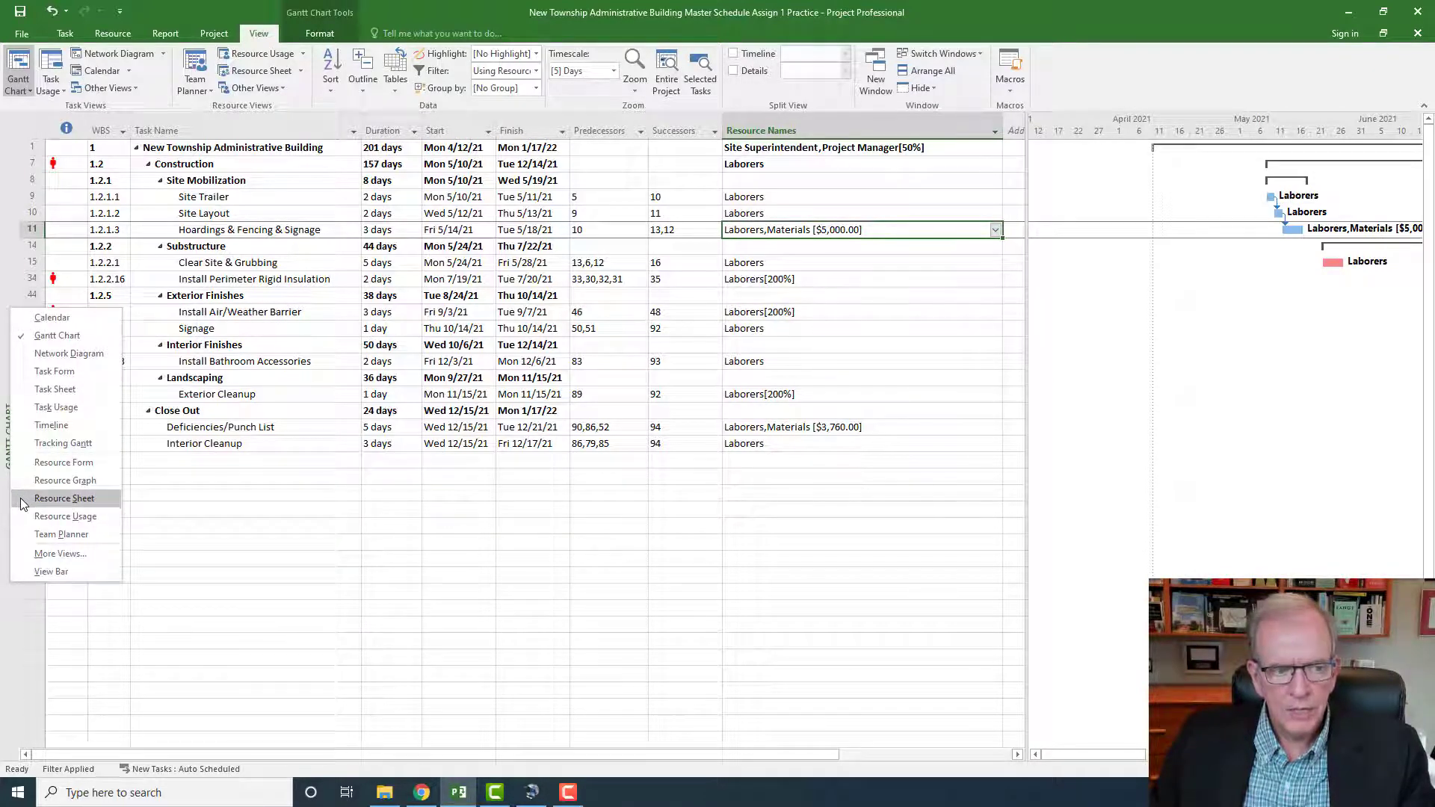
{"action": "left_click", "coordinate": [64, 499]}
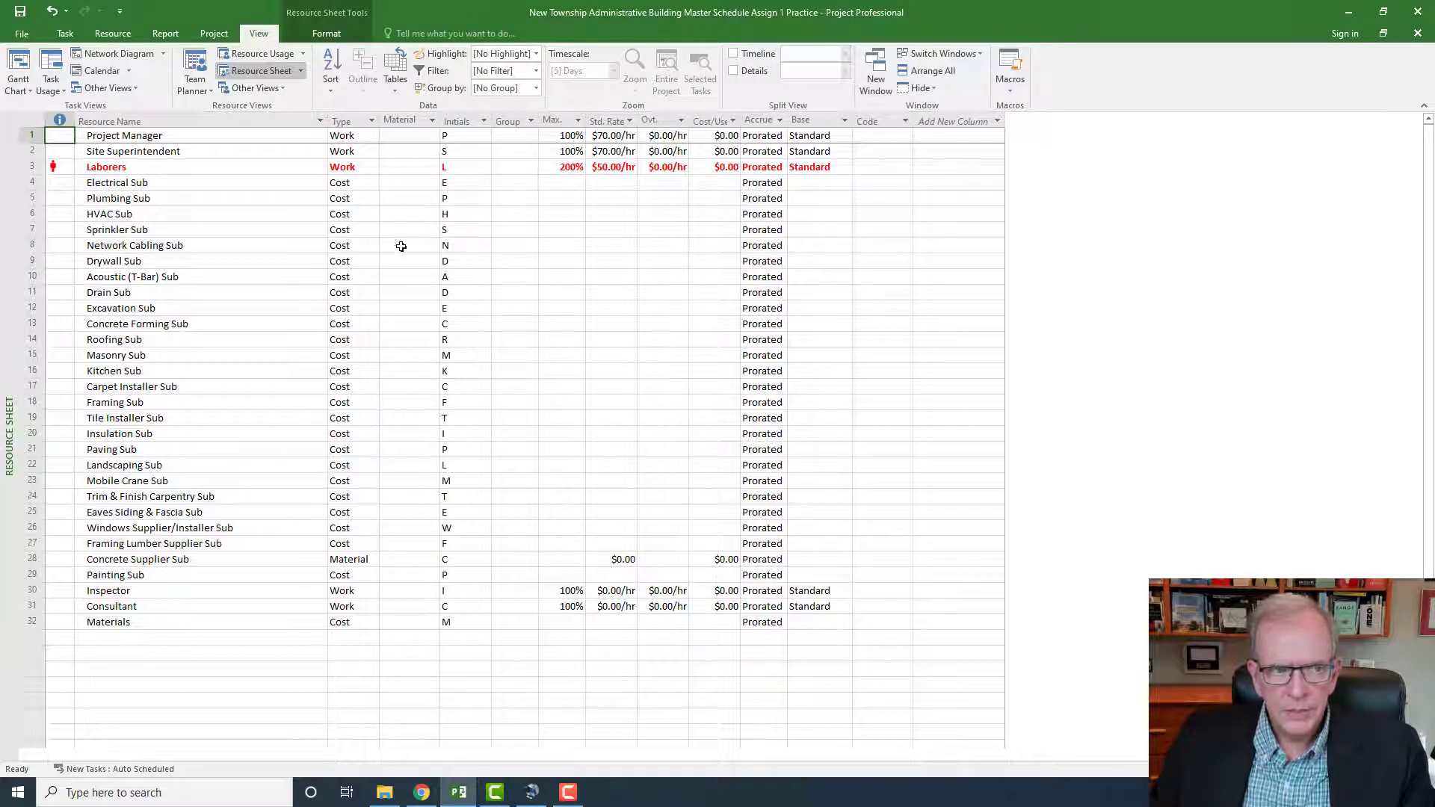
{"action": "right_click", "coordinate": [4, 274]}
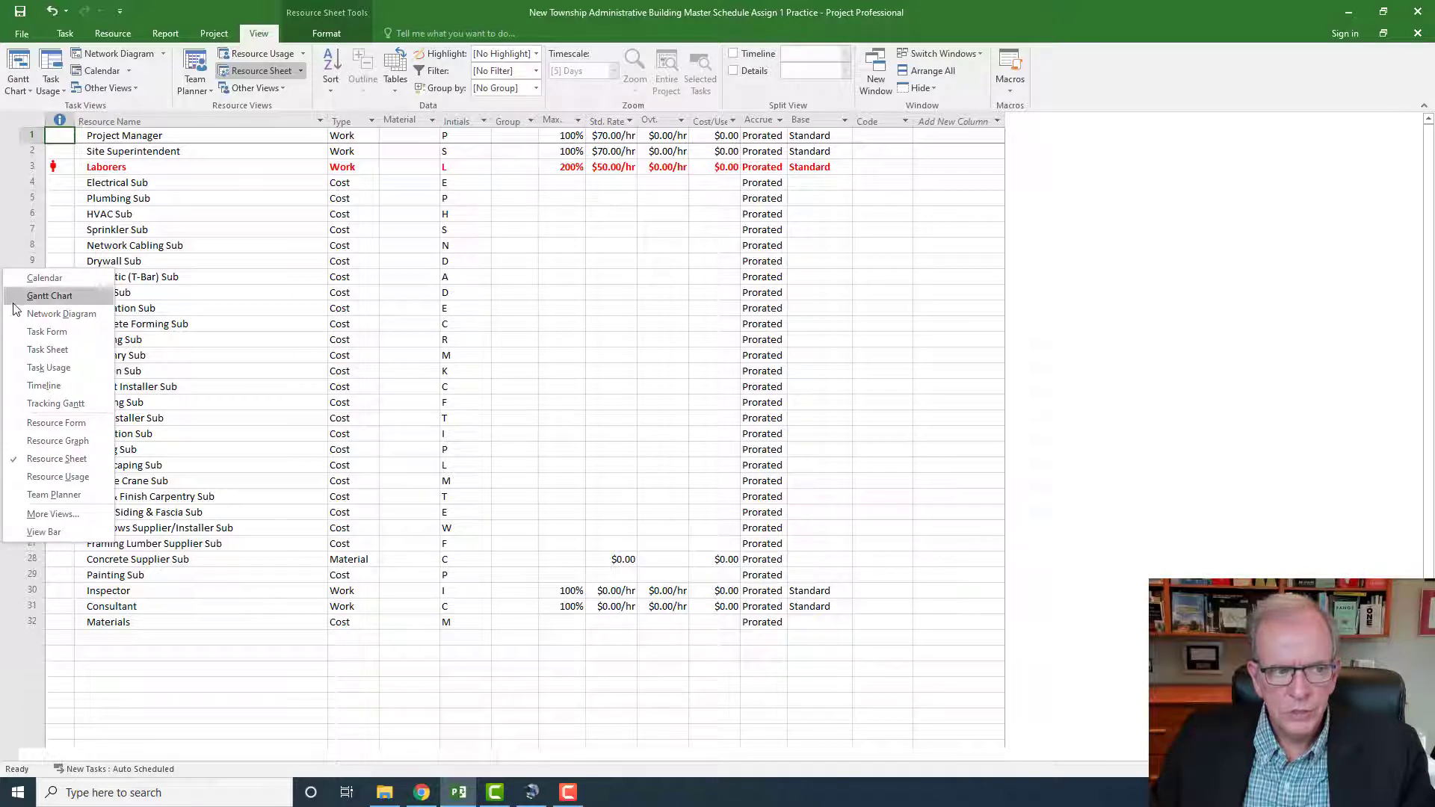
{"action": "left_click", "coordinate": [10, 308]}
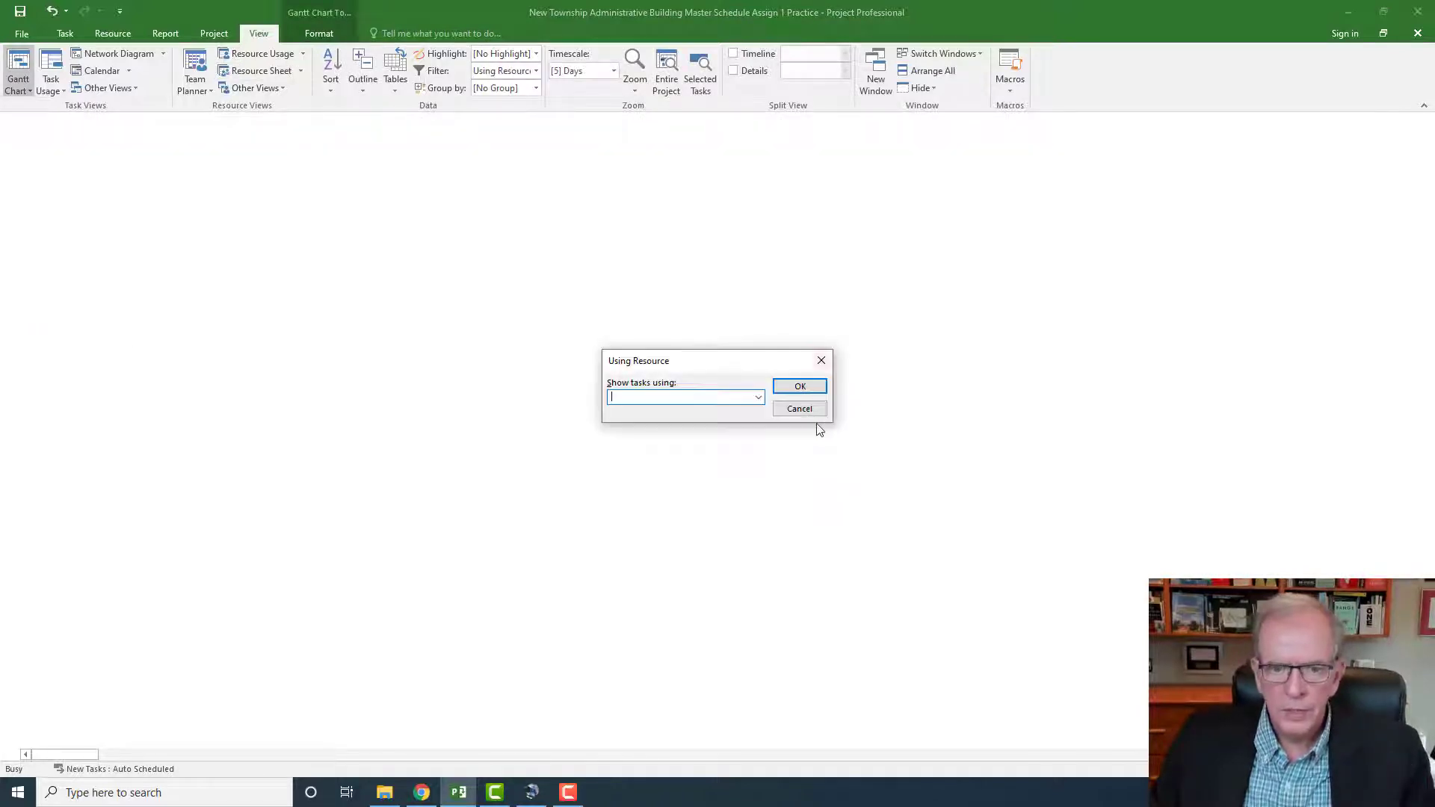
{"action": "left_click", "coordinate": [799, 409]}
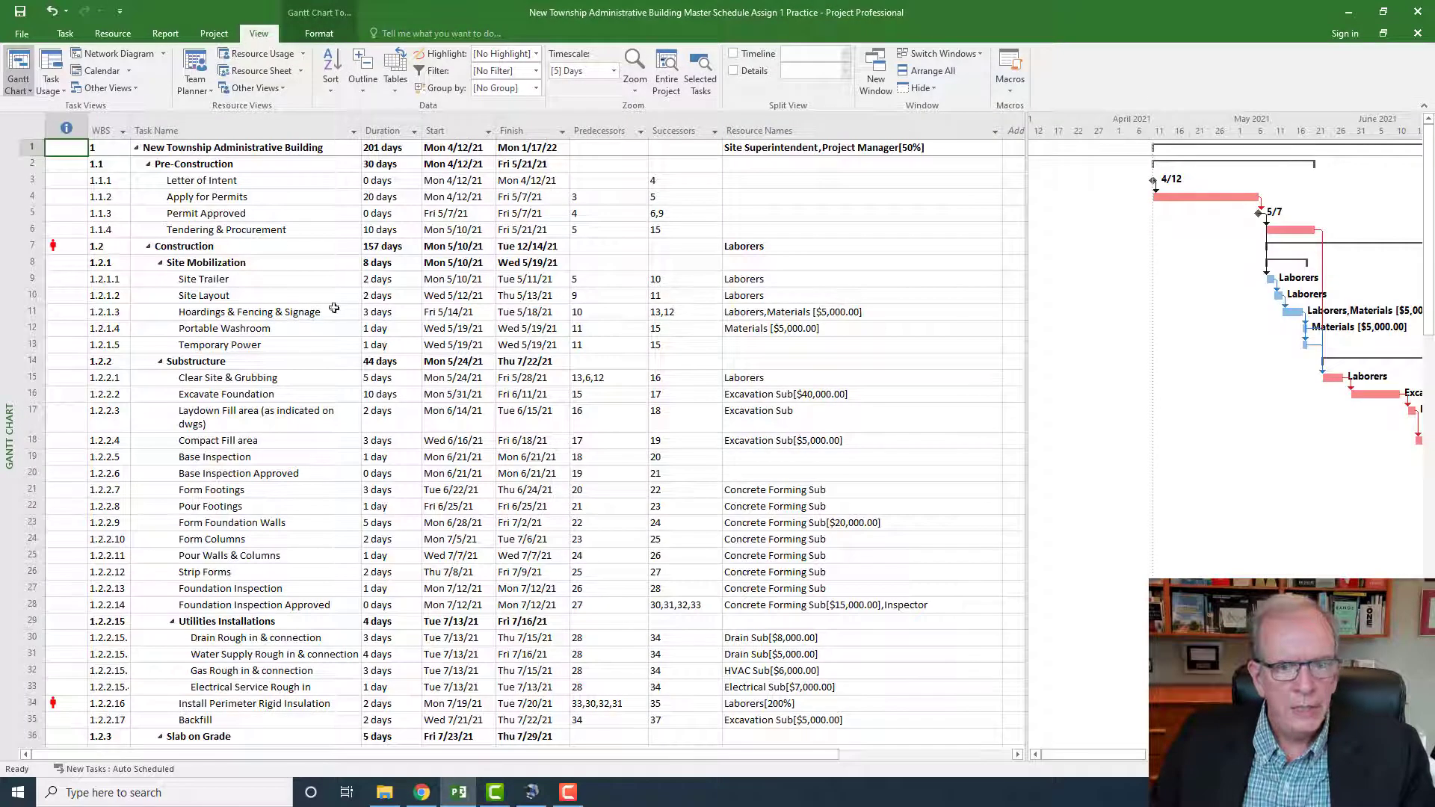
Step: Reapply the Using Resource filter to the Gantt Chart with Laborers as the resource
{"action": "left_click", "coordinate": [536, 70]}
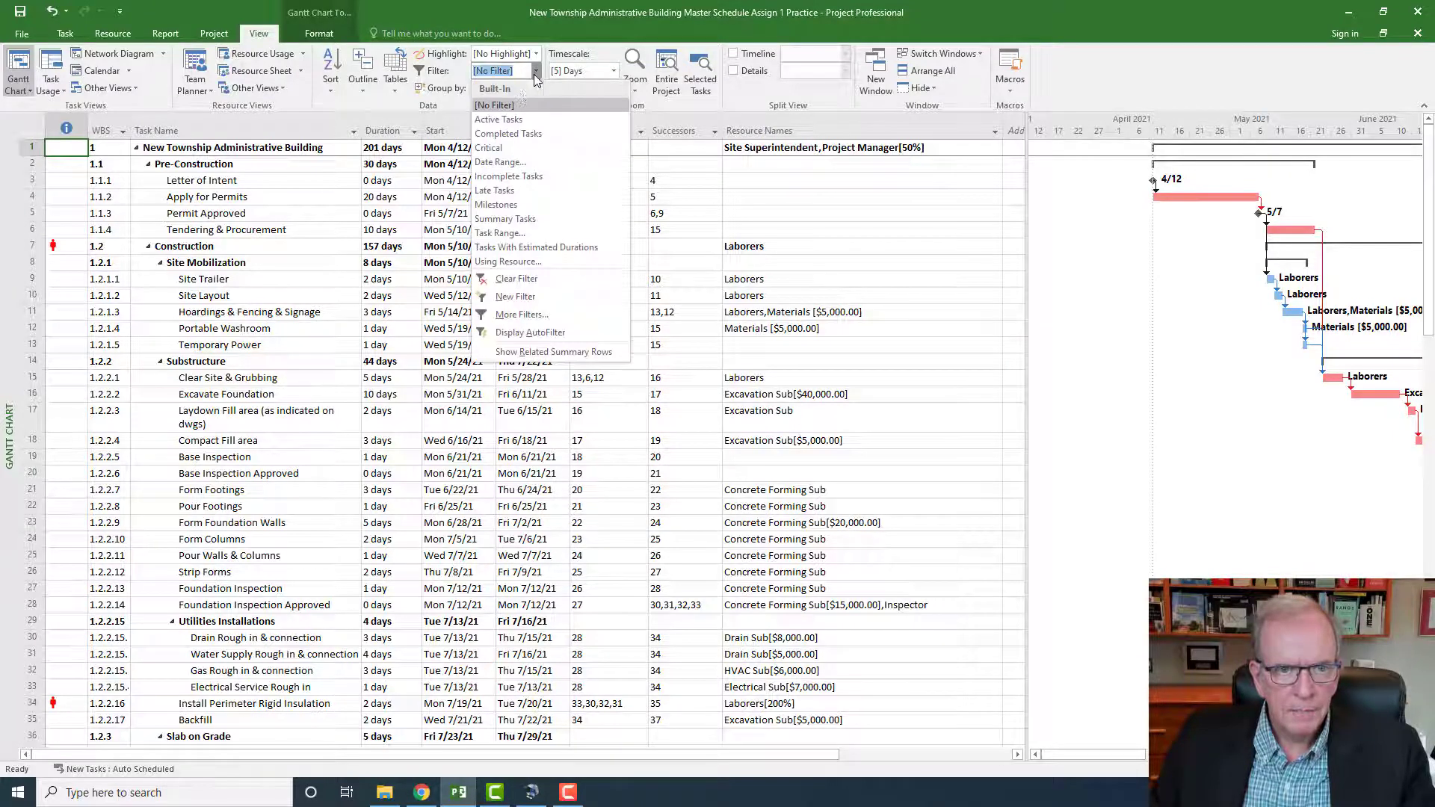
{"action": "left_click", "coordinate": [508, 262]}
{"action": "left_click", "coordinate": [758, 397]}
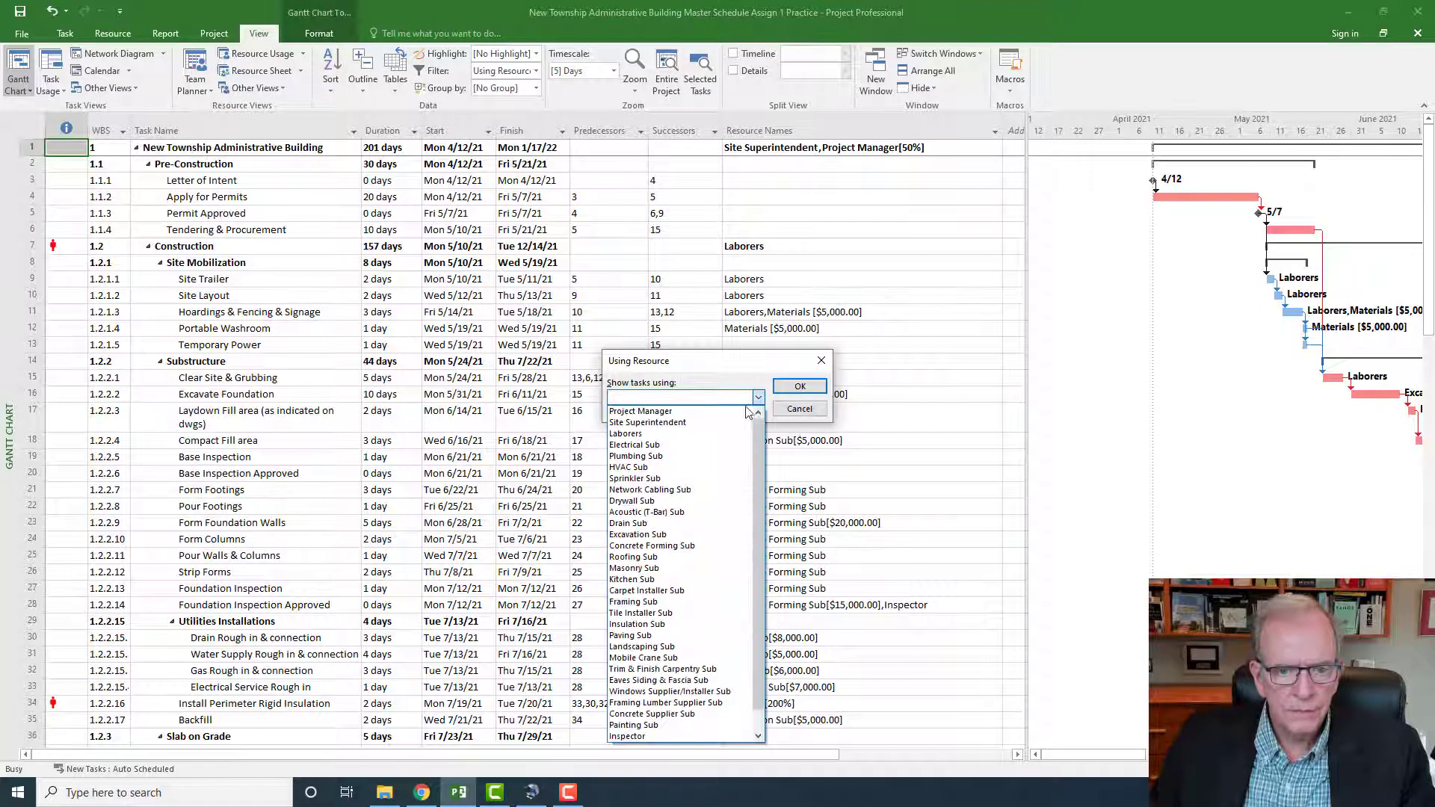
{"action": "left_click", "coordinate": [720, 435]}
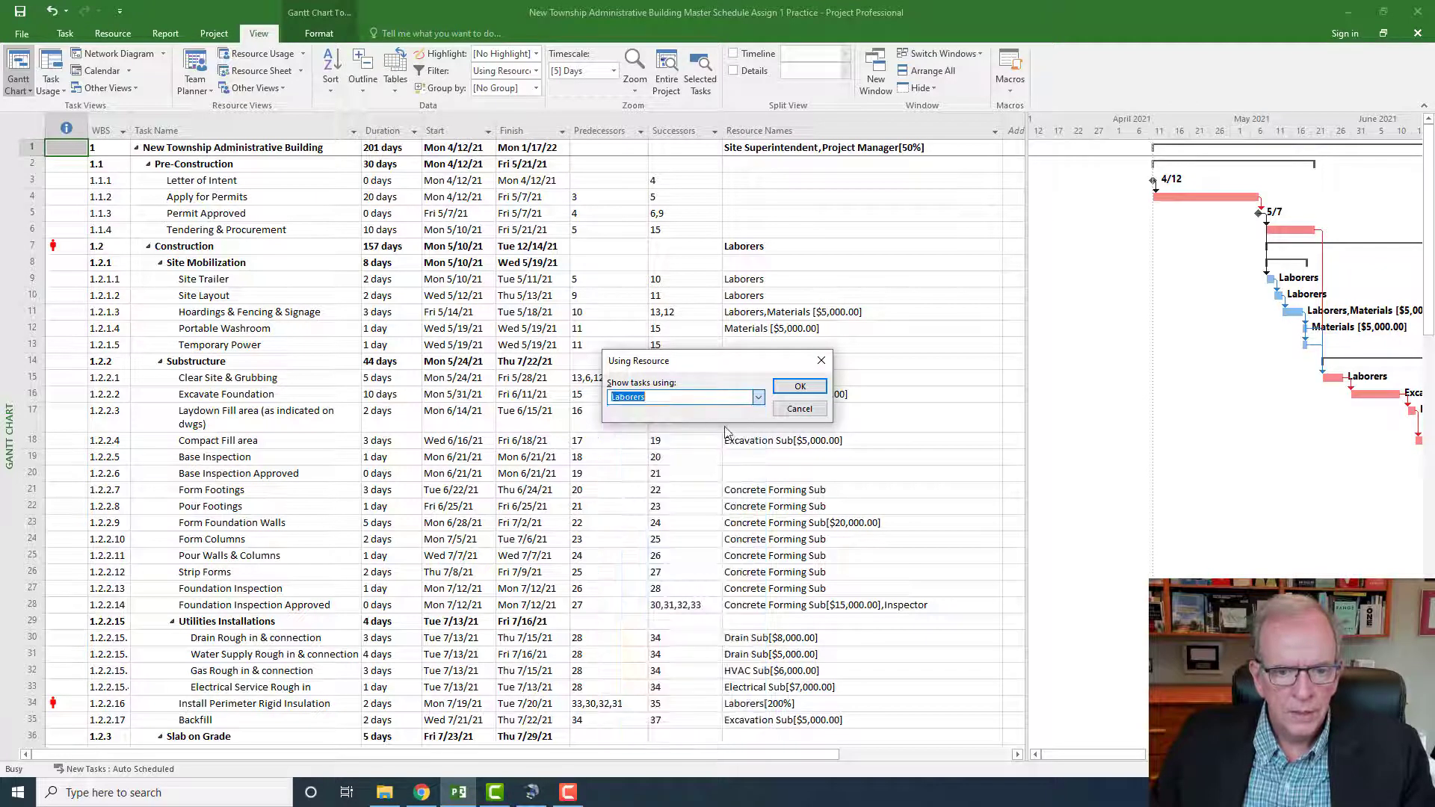
{"action": "left_click", "coordinate": [799, 386]}
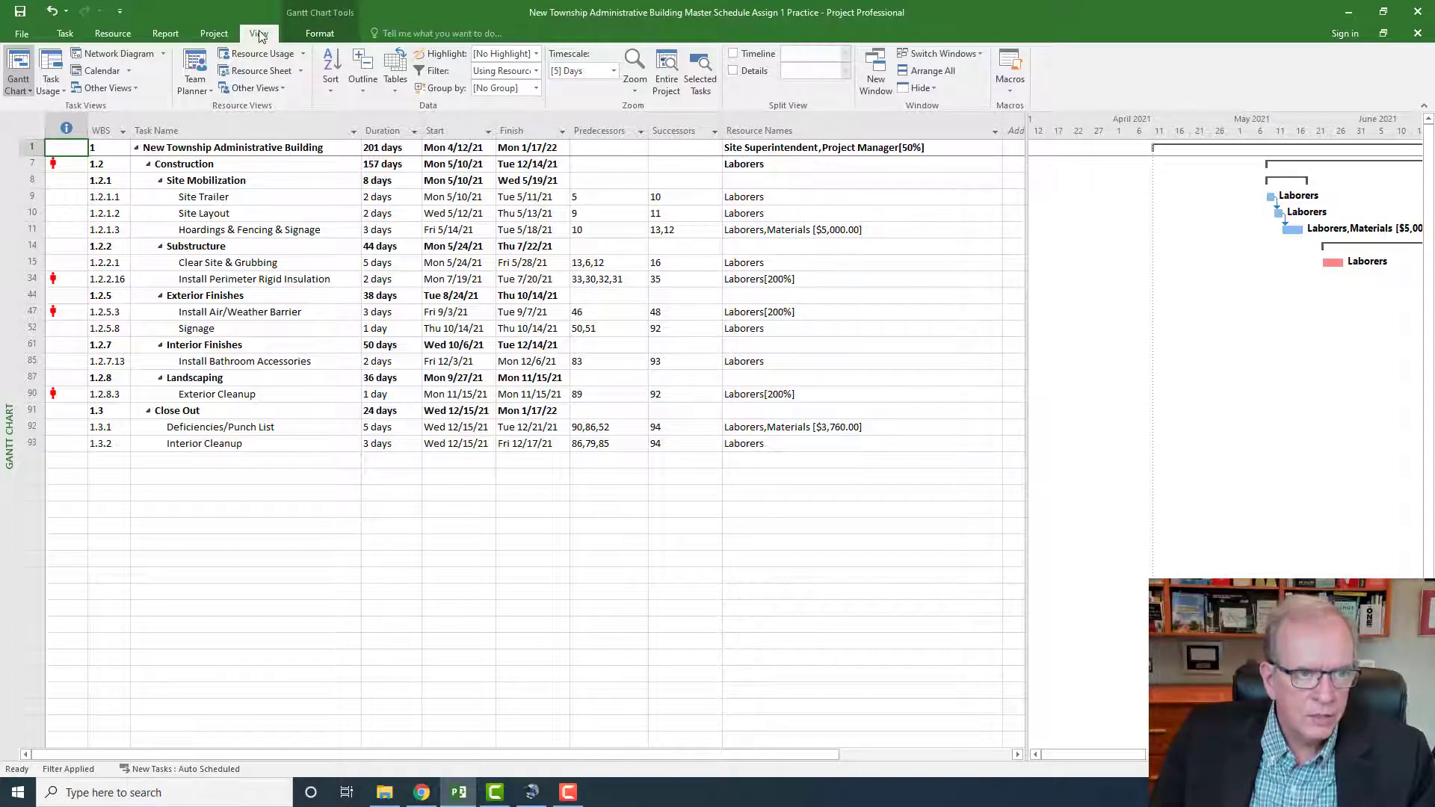
Step: Split the view to show the Resource Graph below the Gantt Chart, and select Site Trailer to graph the Laborers resource
{"action": "left_click", "coordinate": [733, 71]}
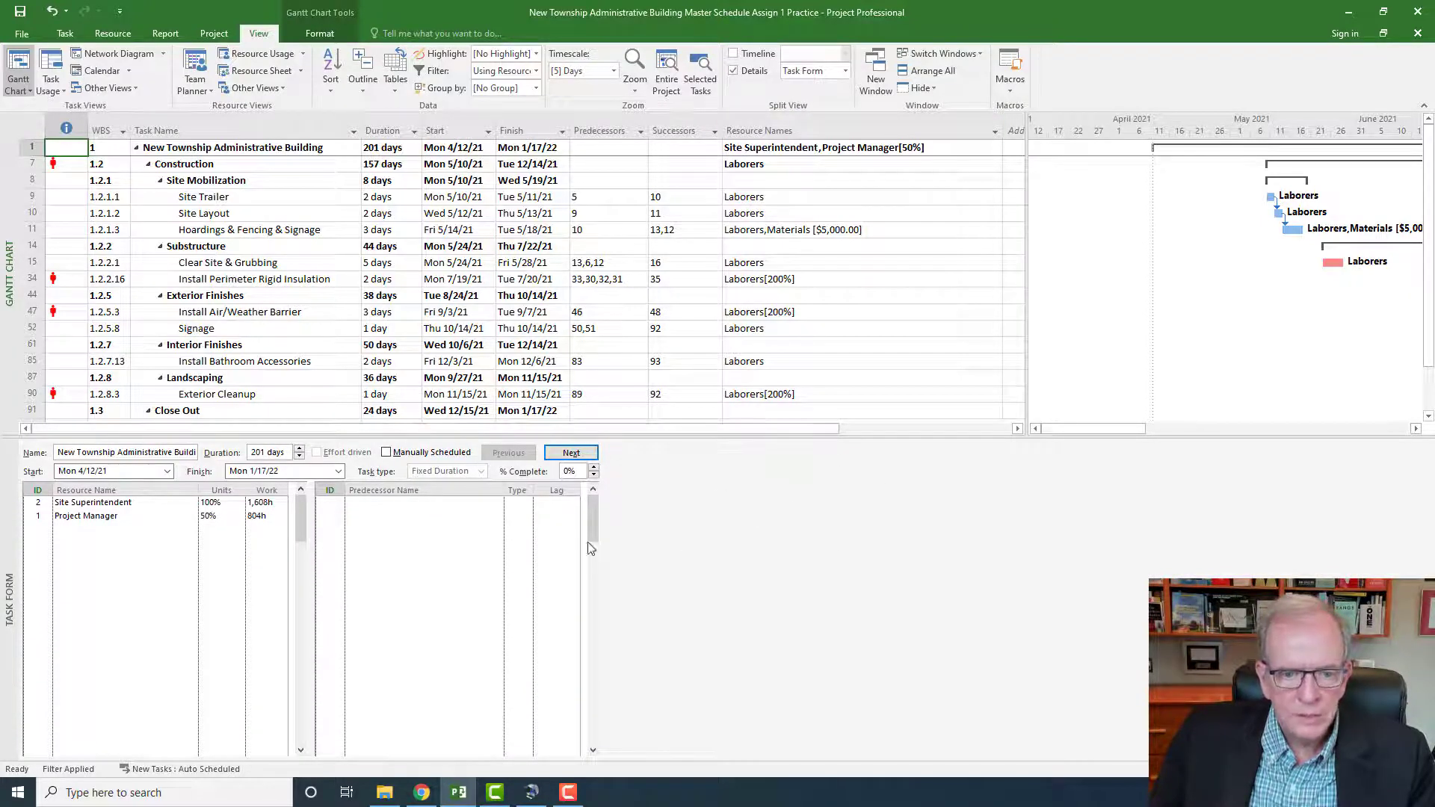
{"action": "right_click", "coordinate": [7, 565]}
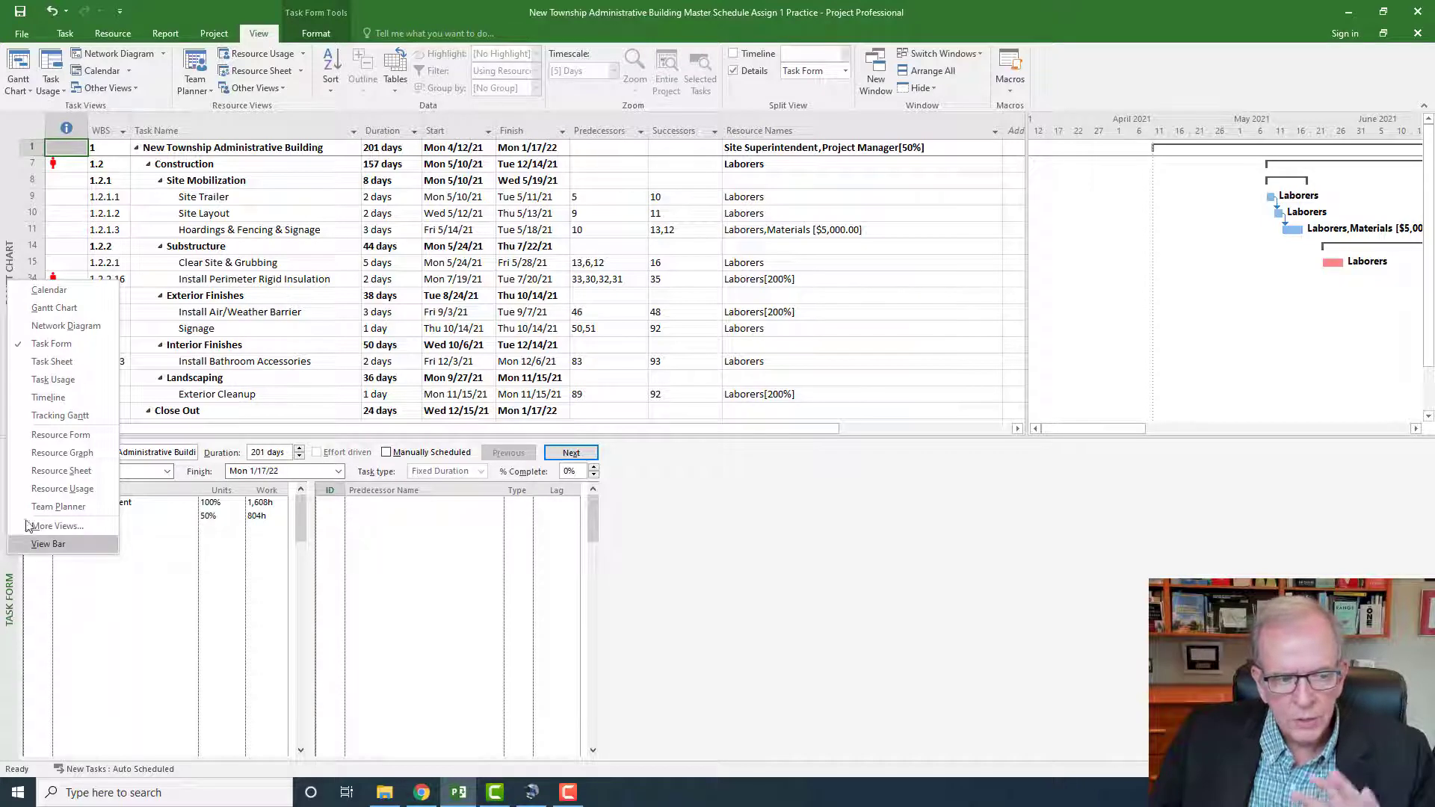
{"action": "left_click", "coordinate": [58, 456]}
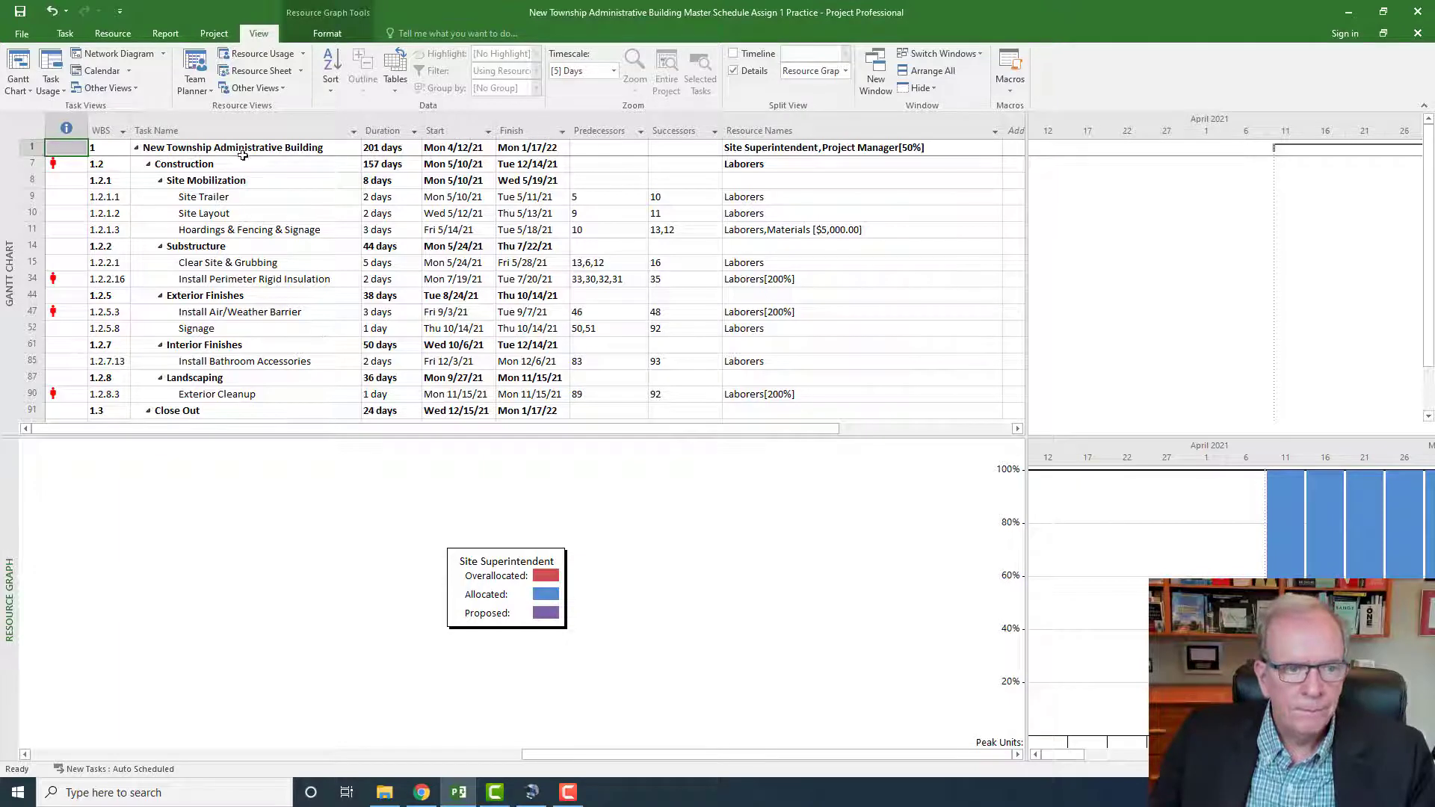
{"action": "left_click", "coordinate": [212, 196]}
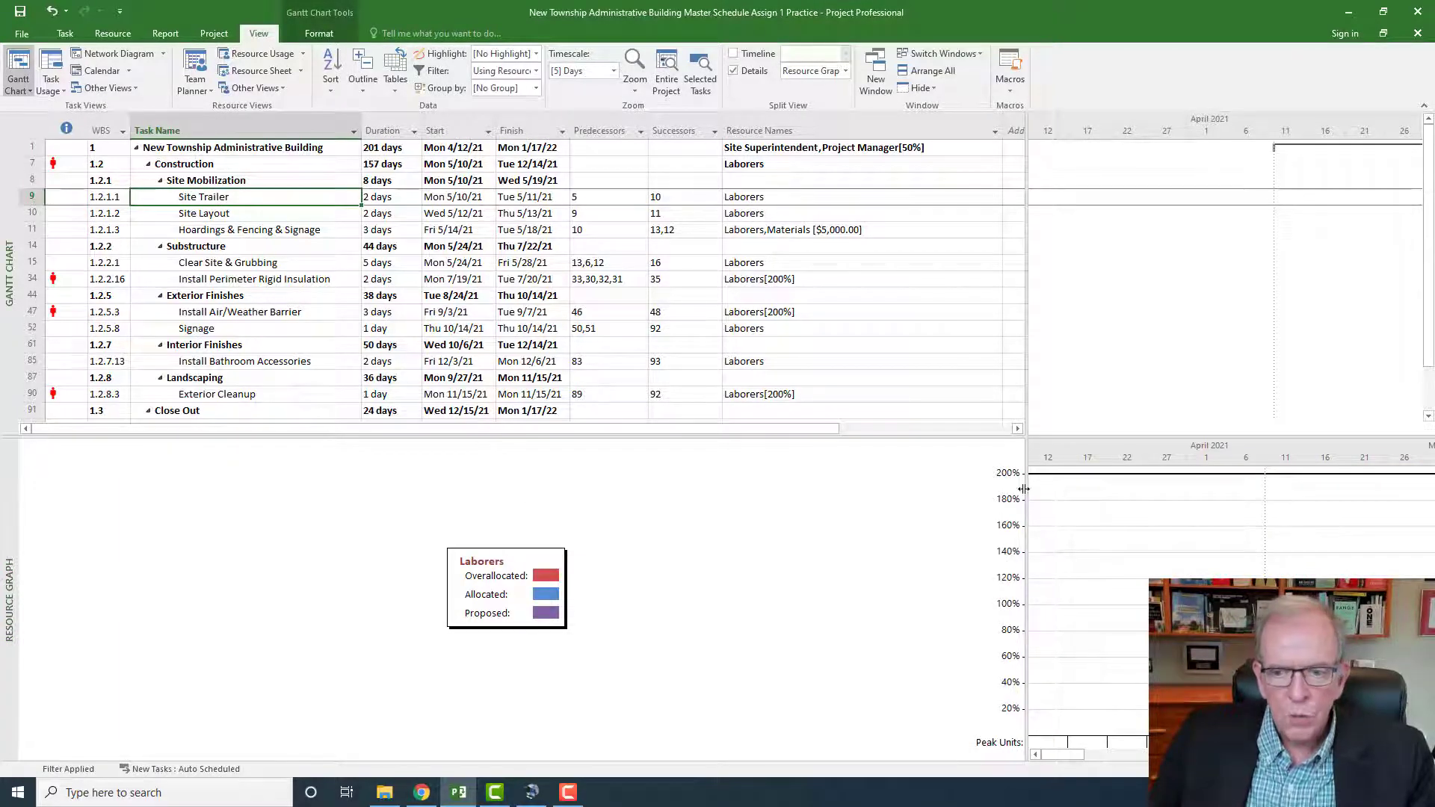
Step: Examine the Laborers graph from May through July 2021 for overallocated periods, adjusting the table width to compare it with the tasks
{"action": "left_click_drag", "start_coordinate": [1009, 403], "coordinate": [648, 426]}
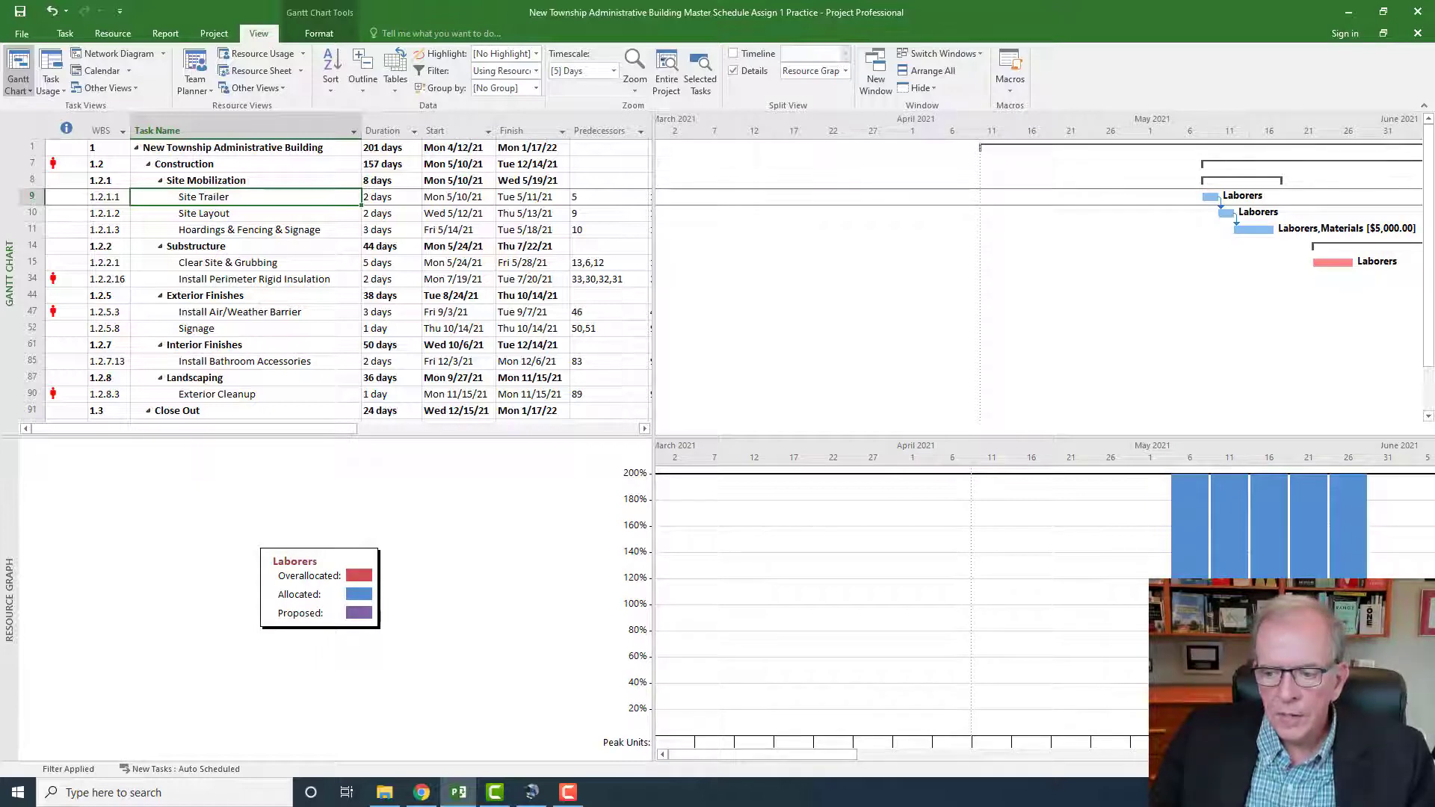
{"action": "scroll", "coordinate": [897, 598], "scroll_direction": "right", "scroll_amount": 5}
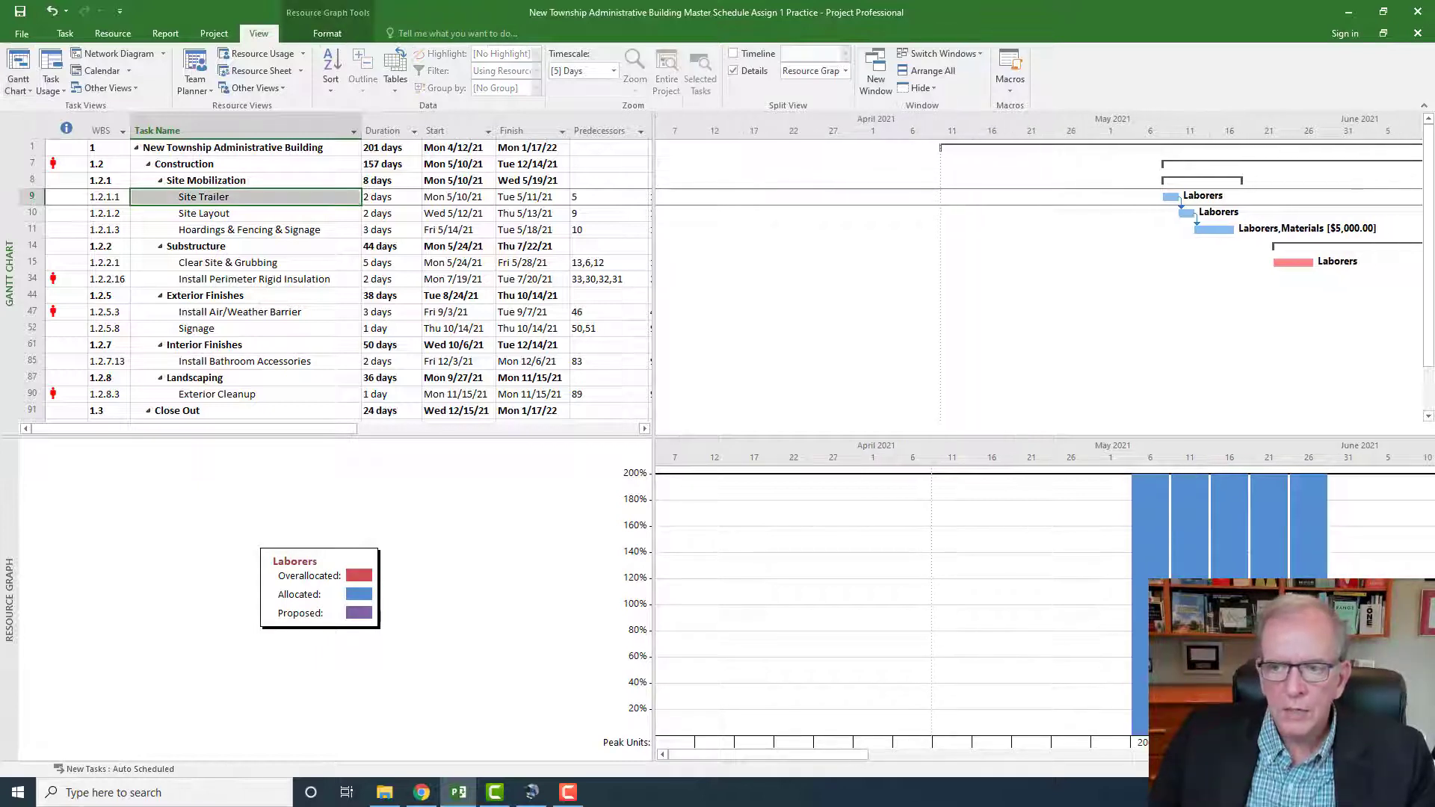
{"action": "scroll", "coordinate": [897, 598], "scroll_direction": "right", "scroll_amount": 6}
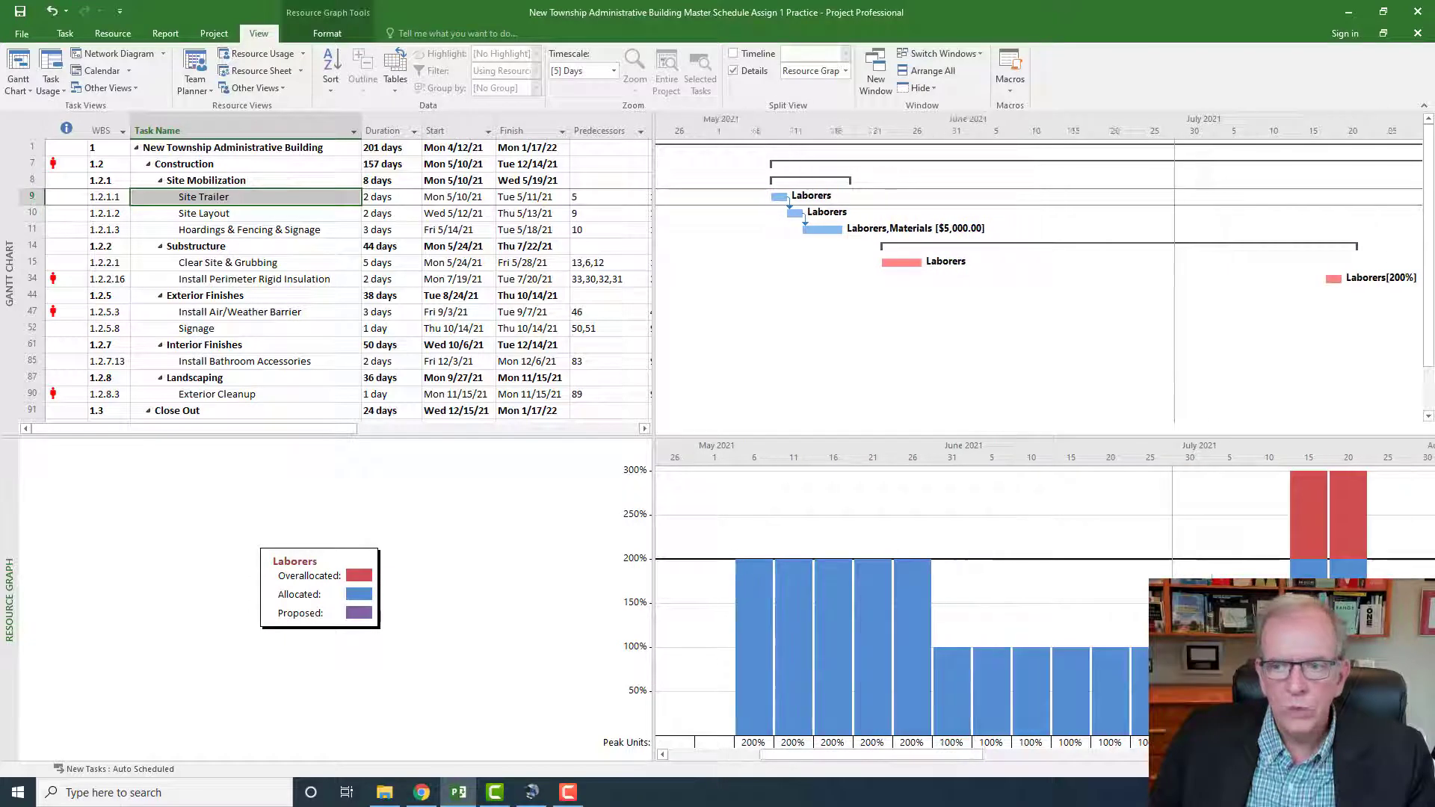
{"action": "scroll", "coordinate": [897, 598], "scroll_direction": "right", "scroll_amount": 2}
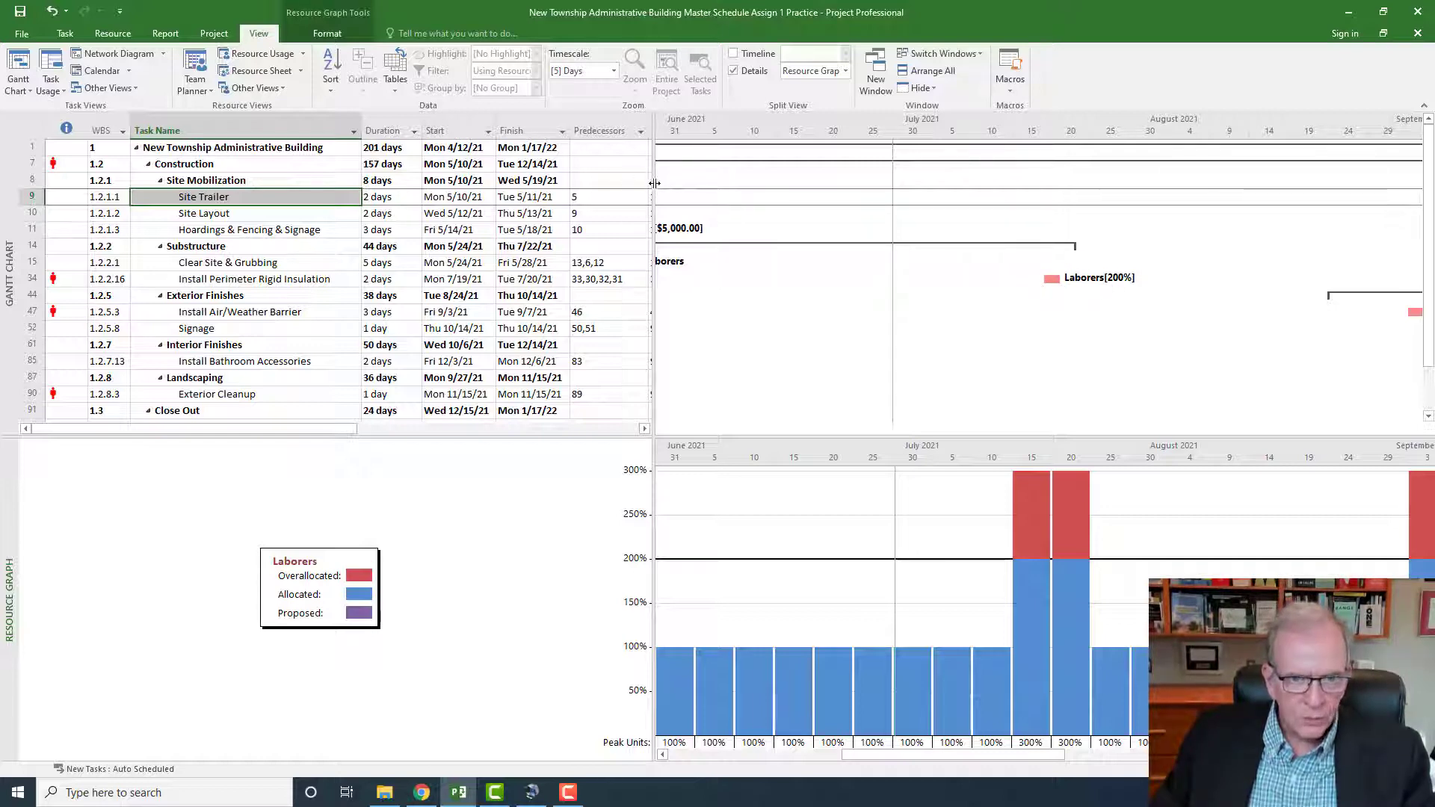
{"action": "left_click_drag", "start_coordinate": [654, 183], "coordinate": [785, 184]}
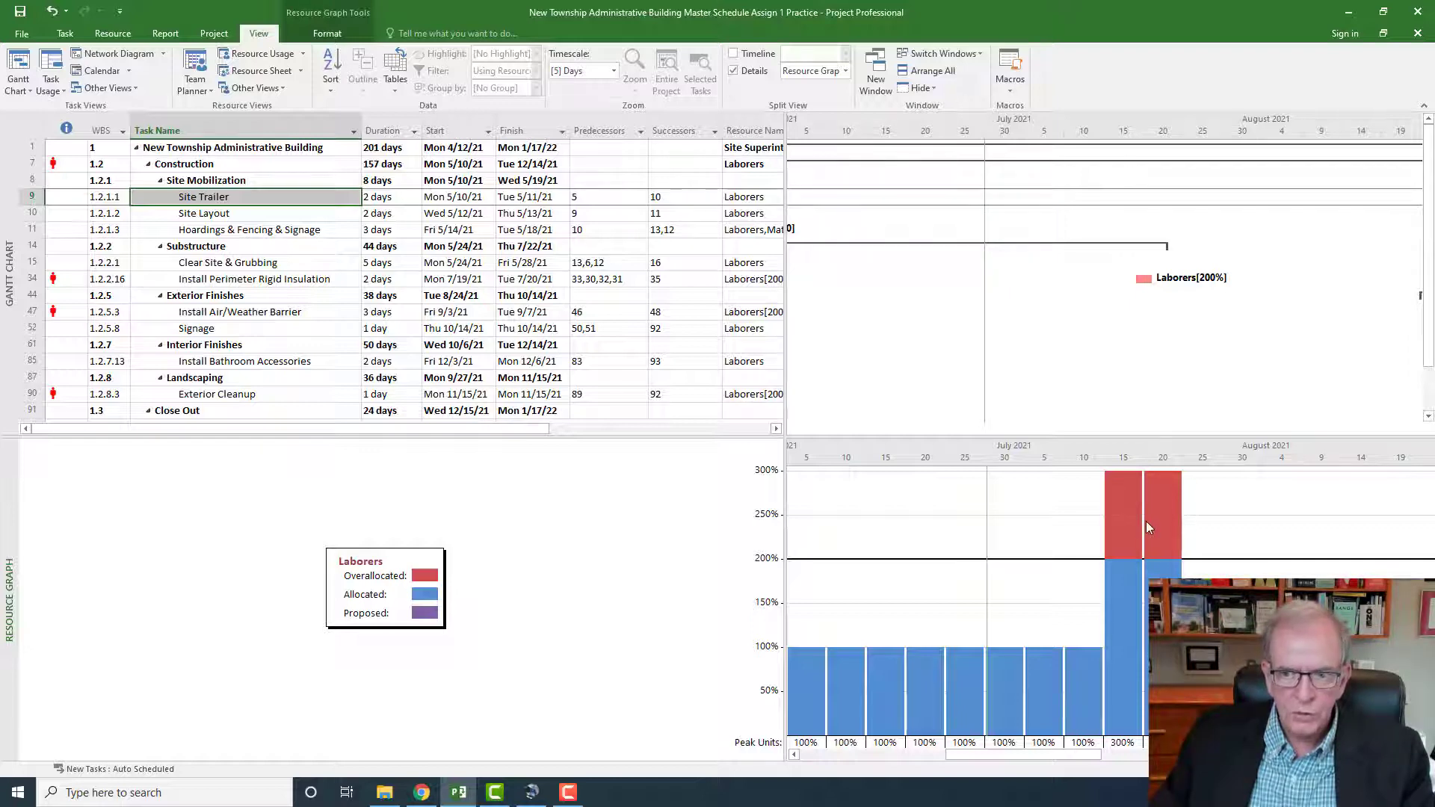
Step: Try reducing the Laborers assignment on Install Perimeter Rigid Insulation to 100% units, and undo that change
{"action": "left_click", "coordinate": [255, 278]}
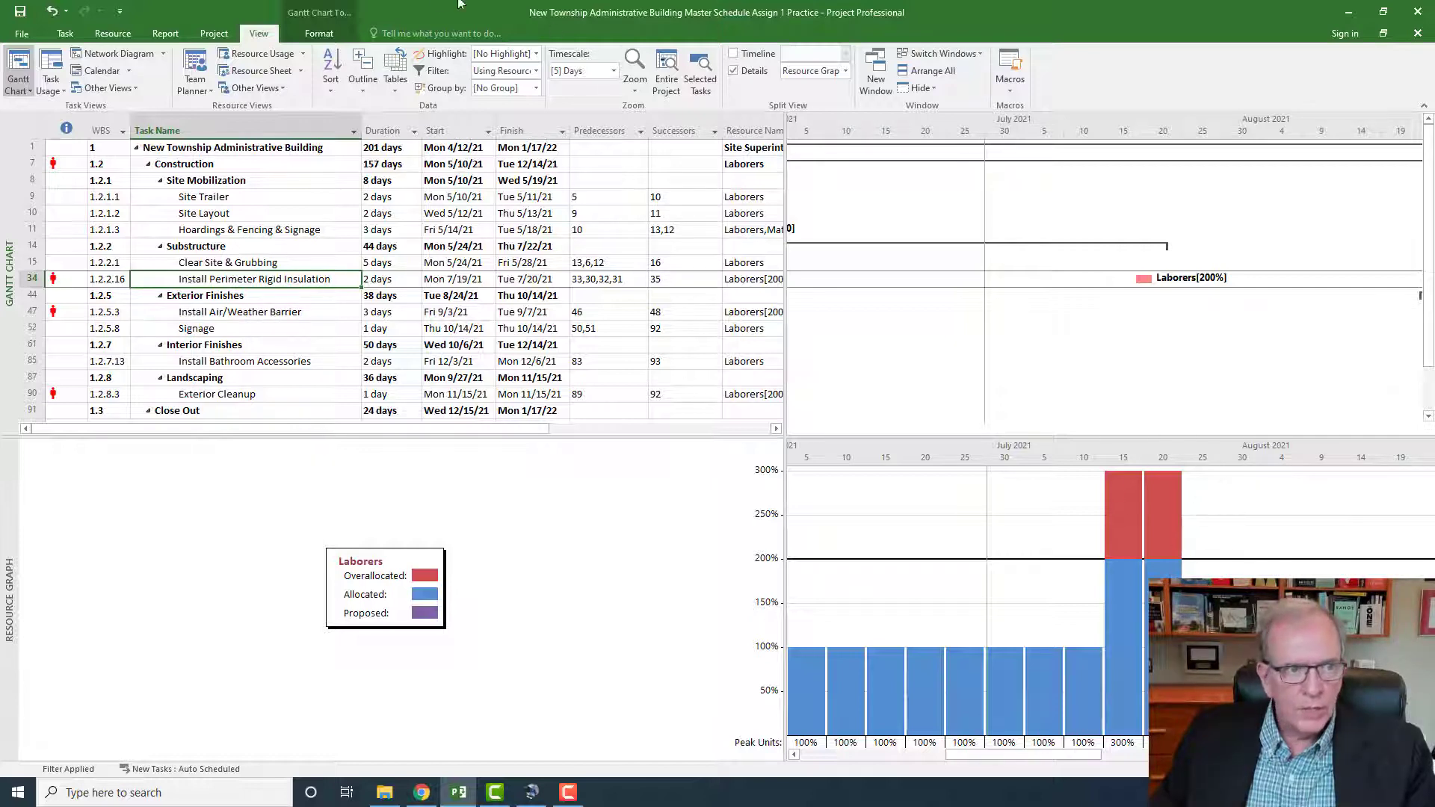
{"action": "left_click", "coordinate": [120, 37]}
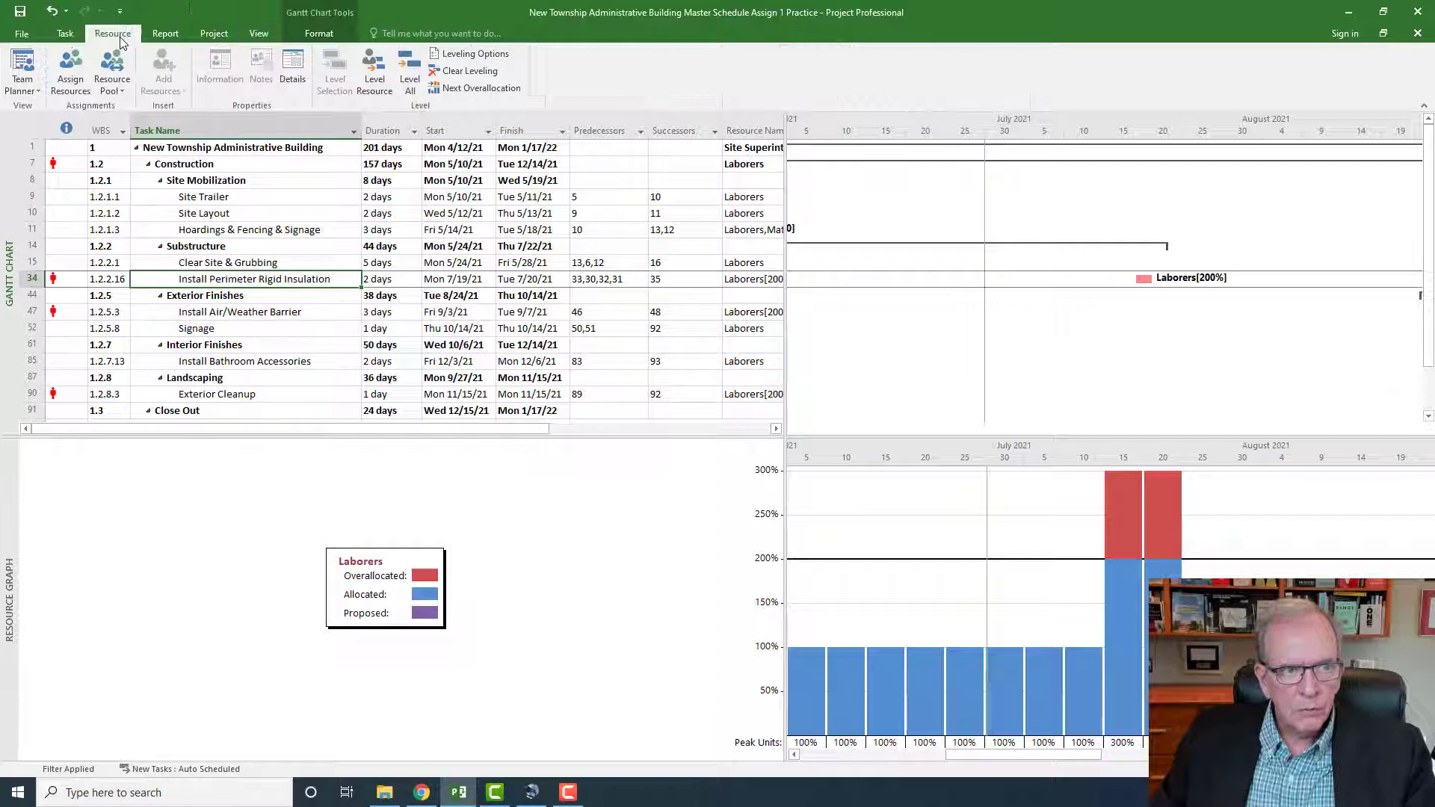
{"action": "left_click", "coordinate": [75, 74]}
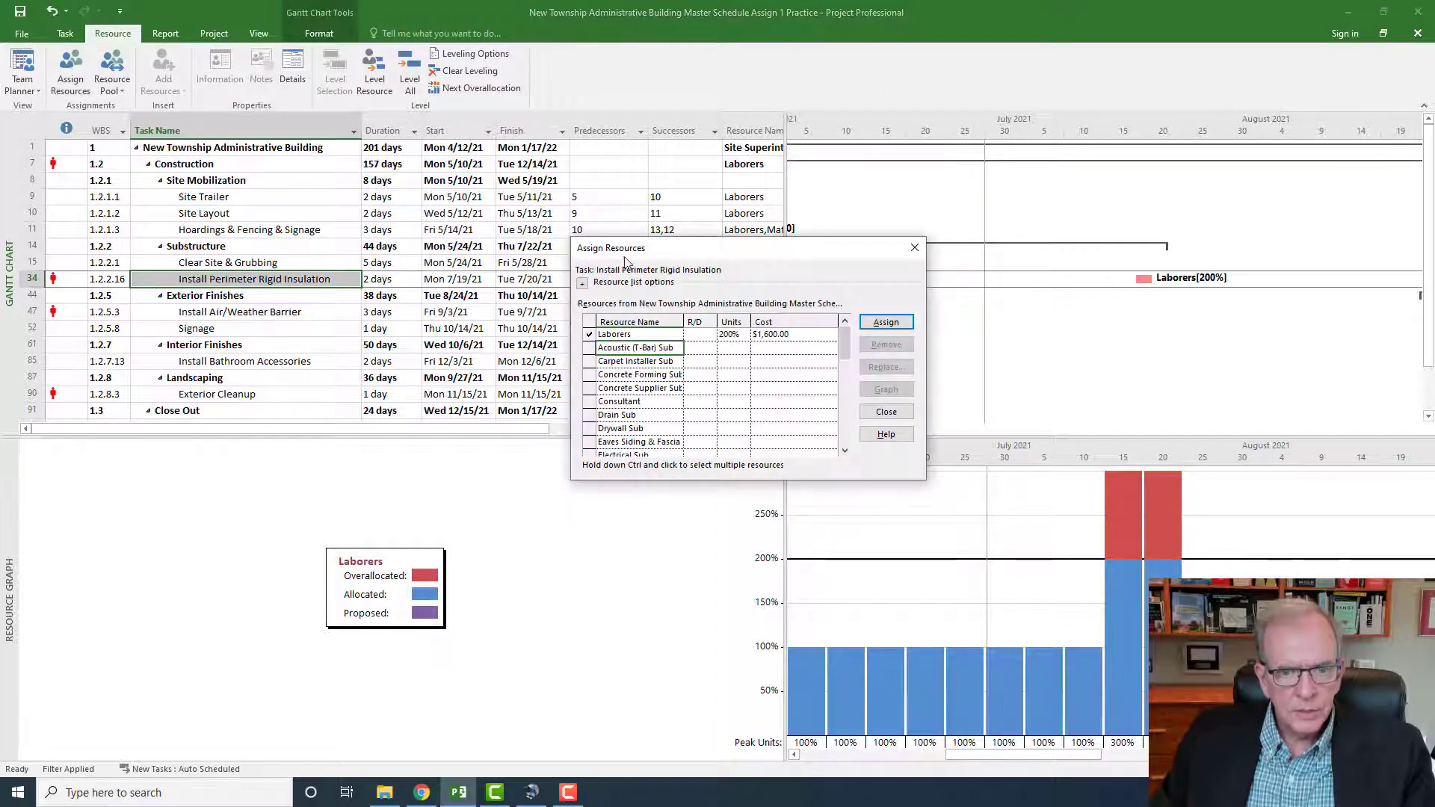
{"action": "left_click_drag", "start_coordinate": [650, 247], "coordinate": [563, 56]}
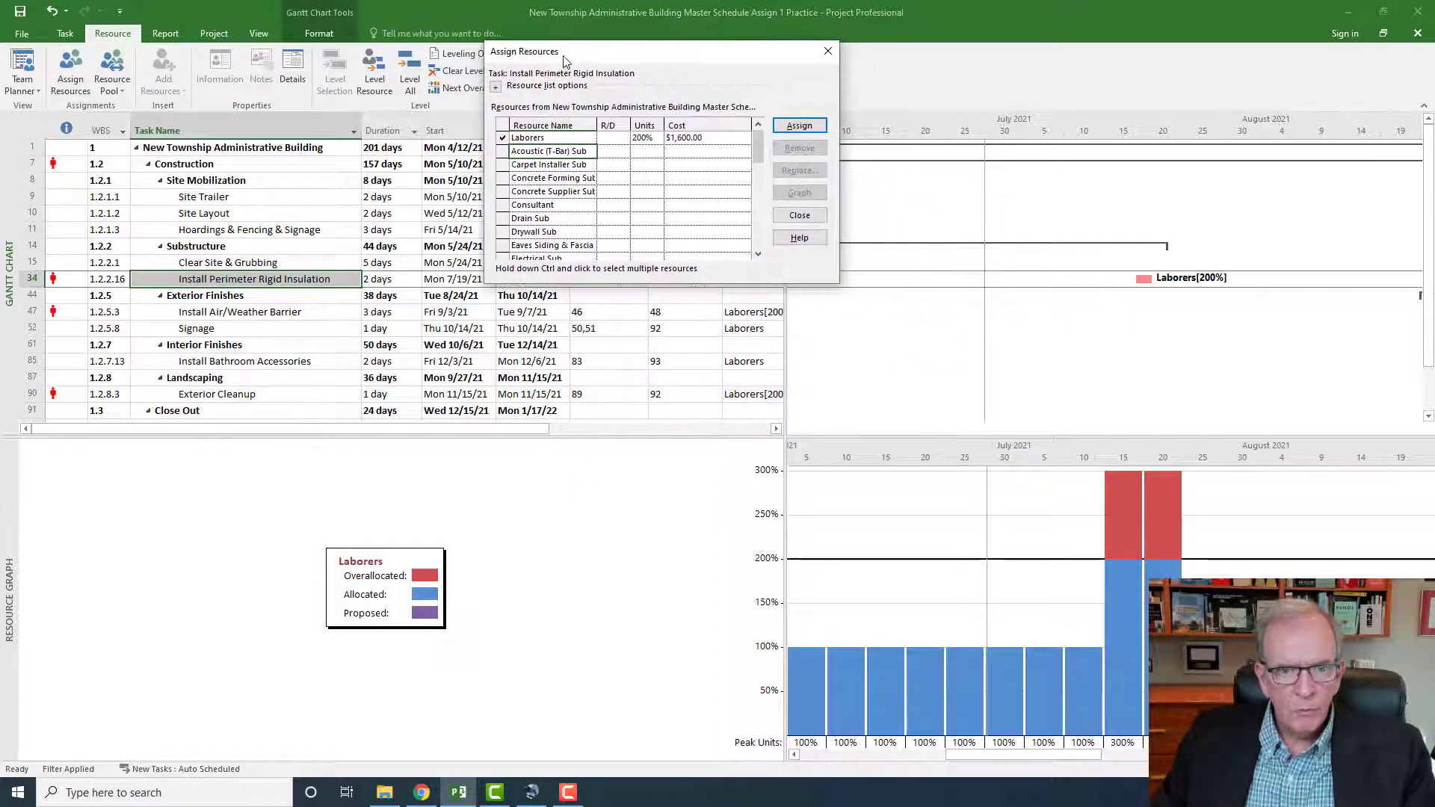
{"action": "left_click", "coordinate": [645, 137]}
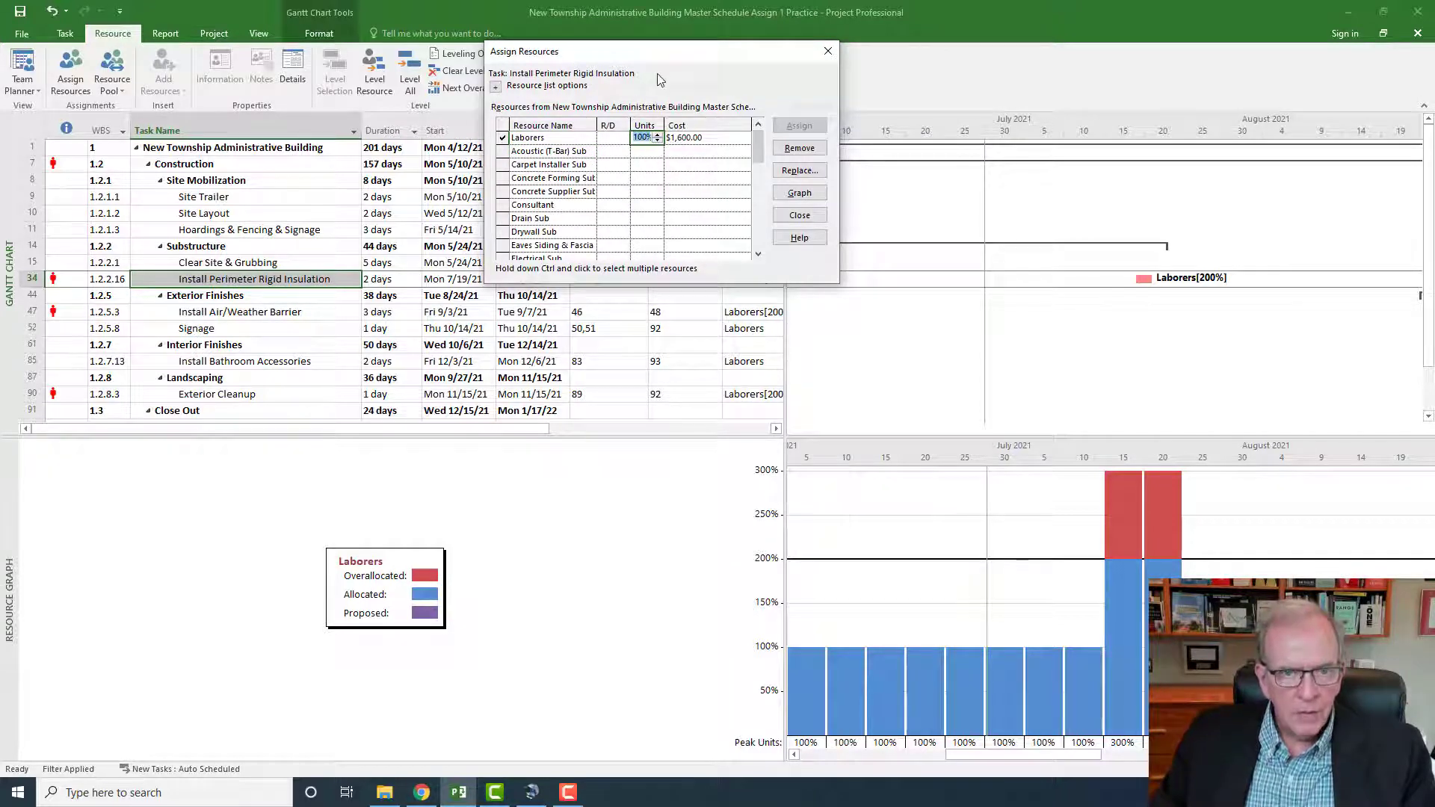
{"action": "left_click_drag", "start_coordinate": [677, 60], "coordinate": [664, 487]}
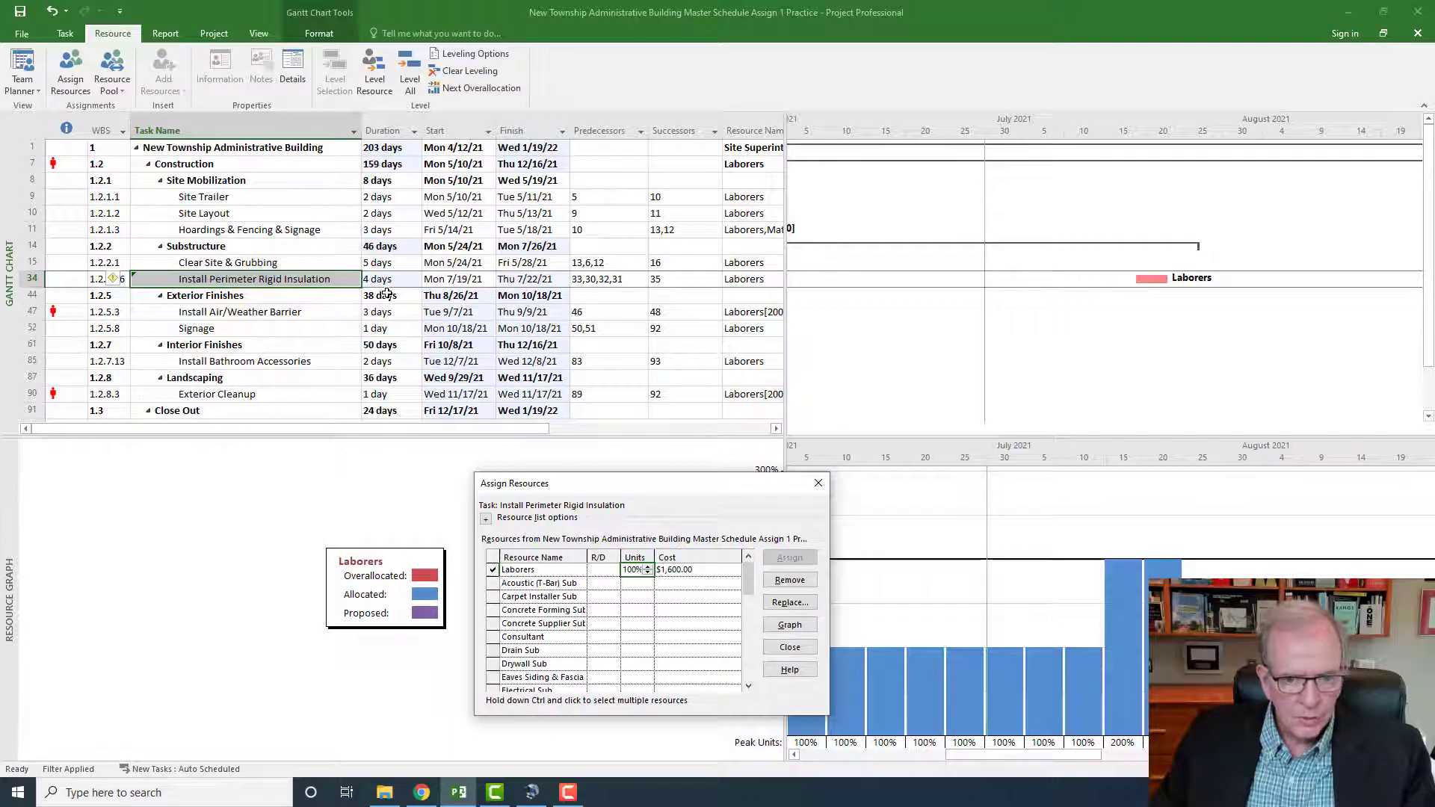
{"action": "left_click", "coordinate": [54, 16]}
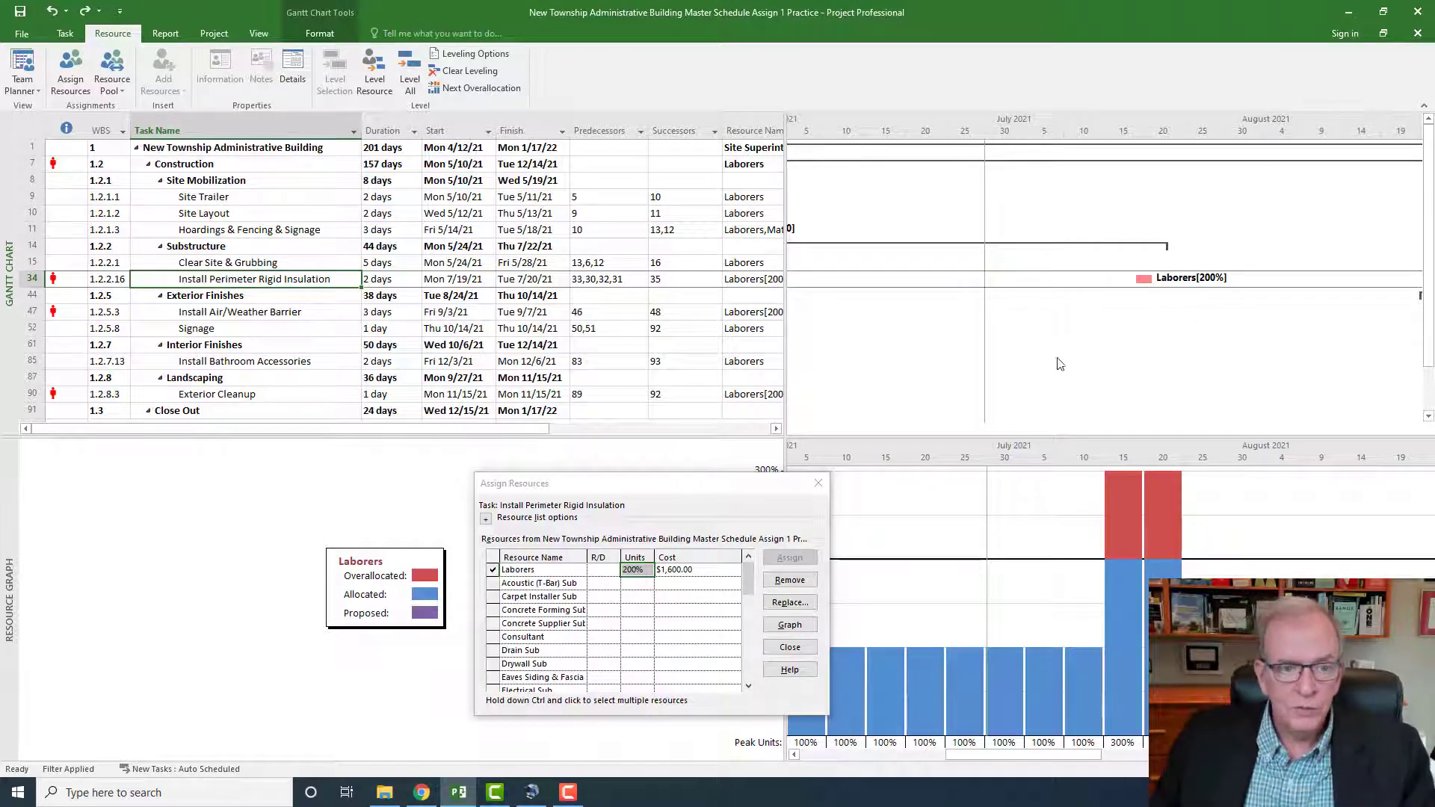
Step: Set the Laborers units assigned to Install Perimeter Rigid Insulation to 100%
{"action": "left_click", "coordinate": [645, 572]}
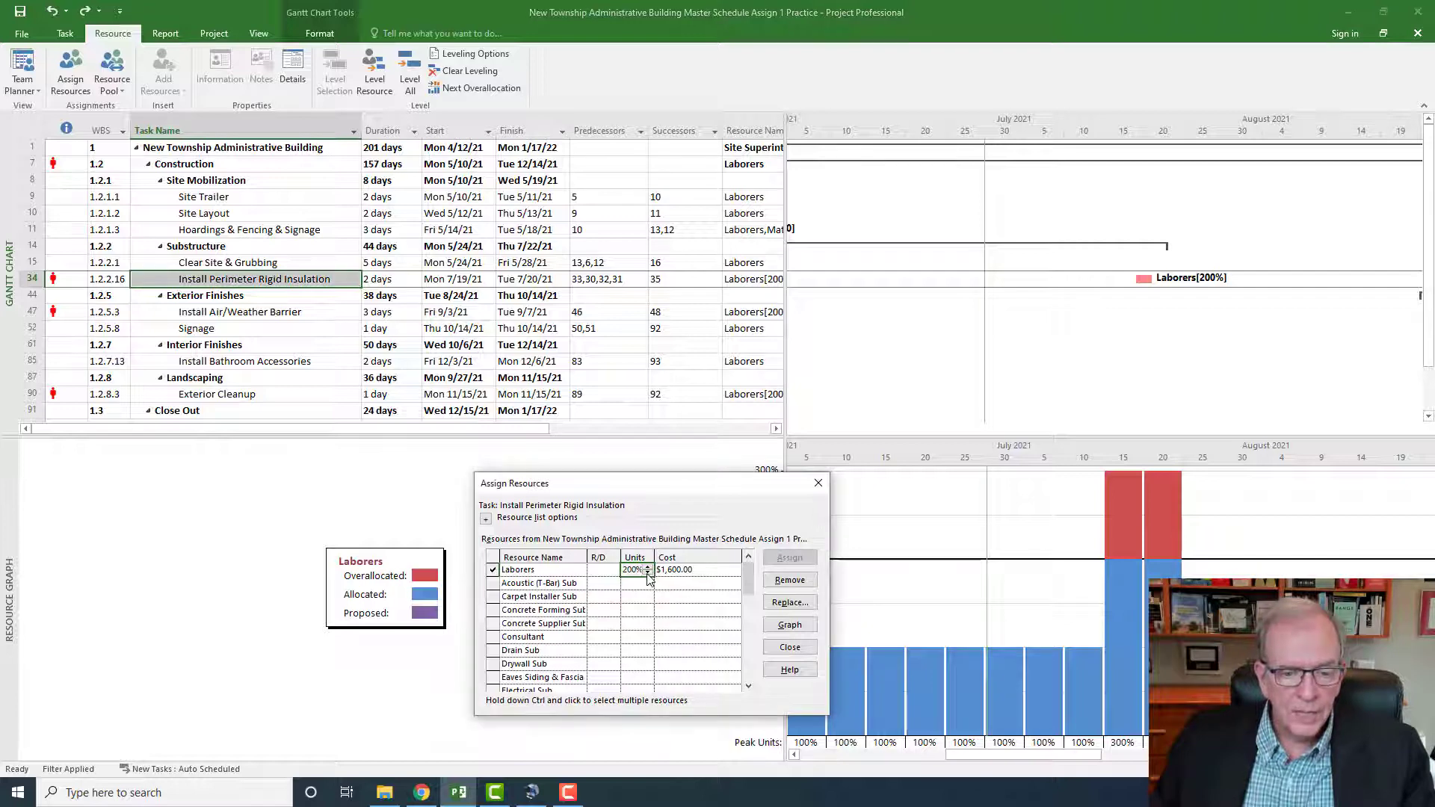
{"action": "left_click", "coordinate": [648, 573]}
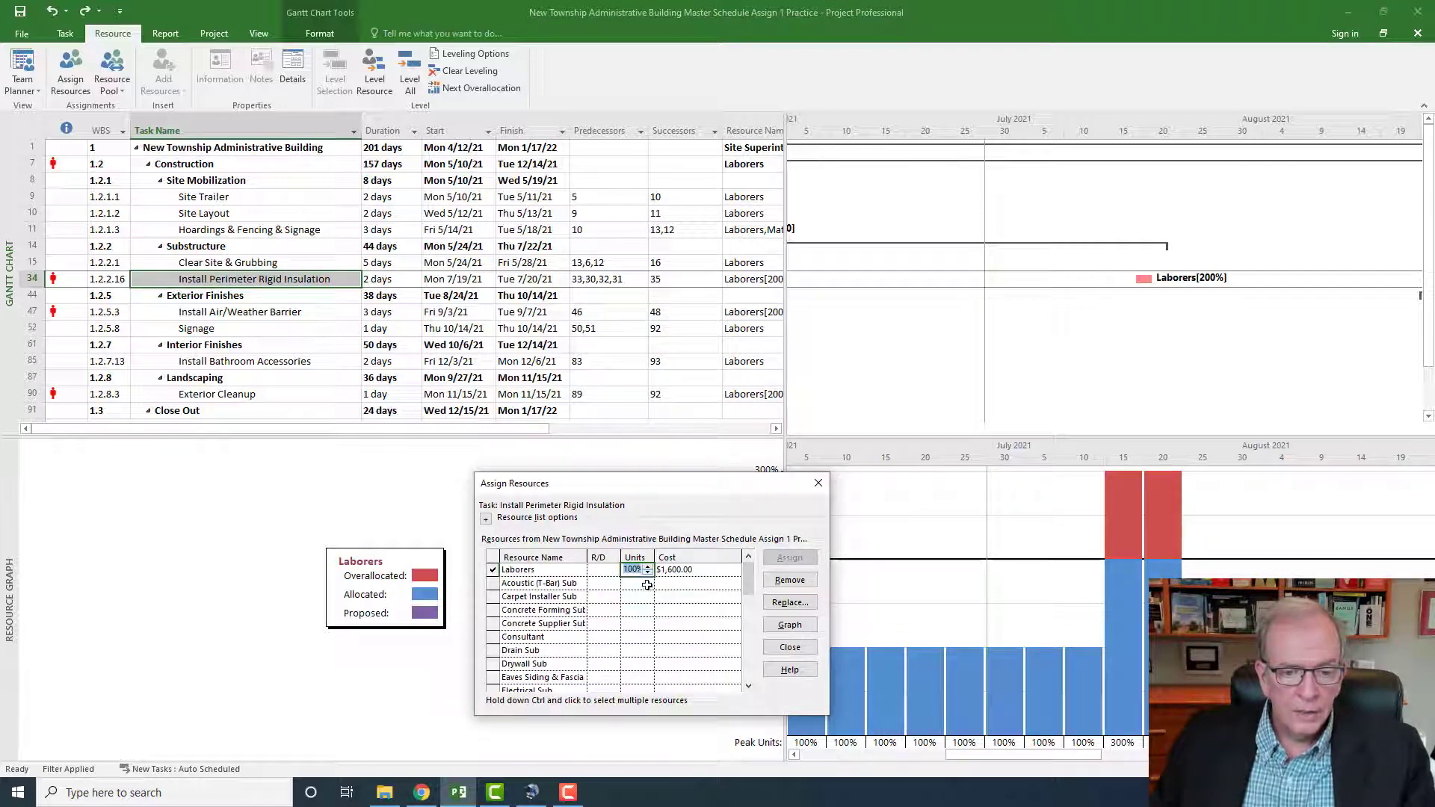
{"action": "left_click", "coordinate": [647, 584]}
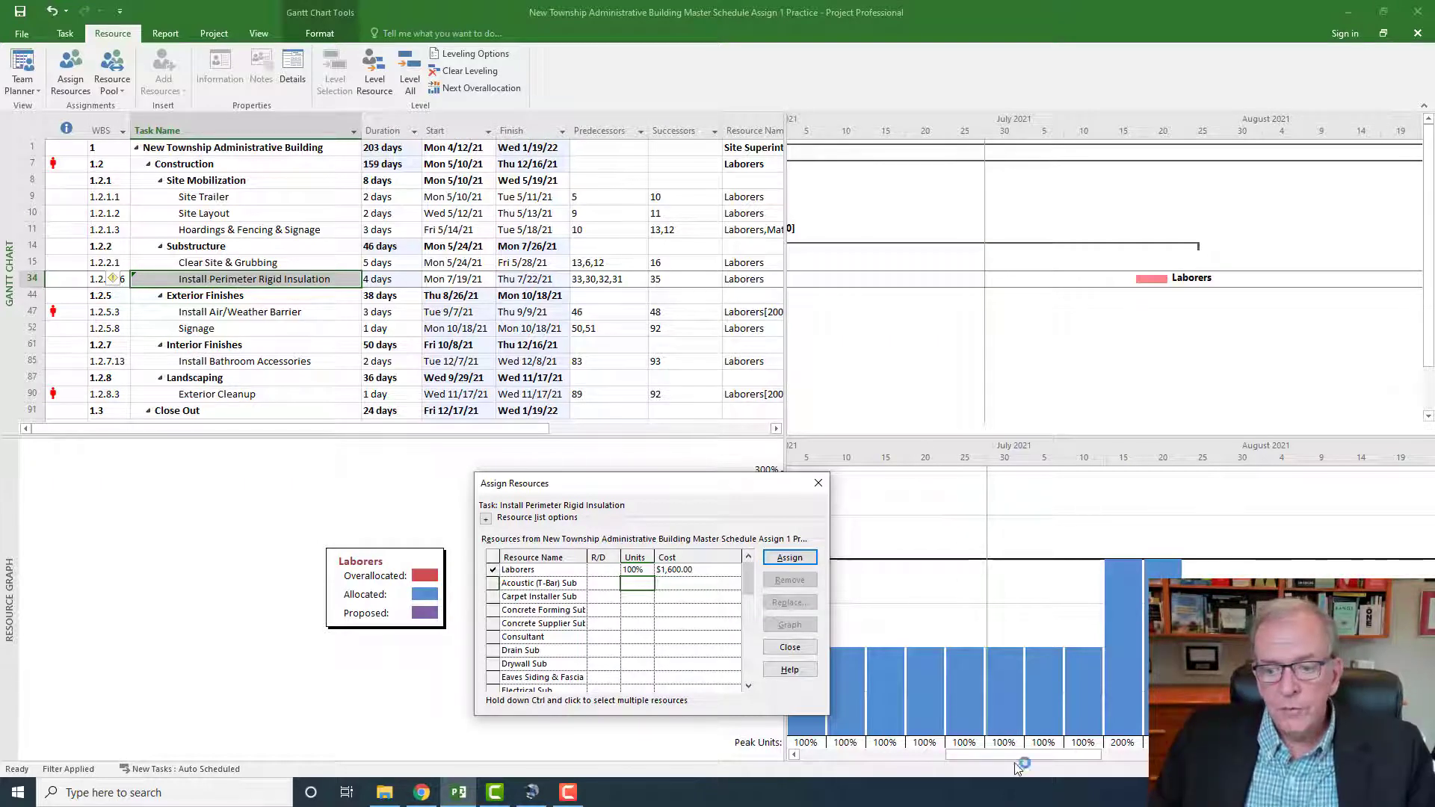
Step: Raise the Laborers' maximum units to 300% in a Resource Sheet shown below the Gantt Chart, and close Assign Resources
{"action": "left_click_drag", "start_coordinate": [1020, 753], "coordinate": [1132, 738]}
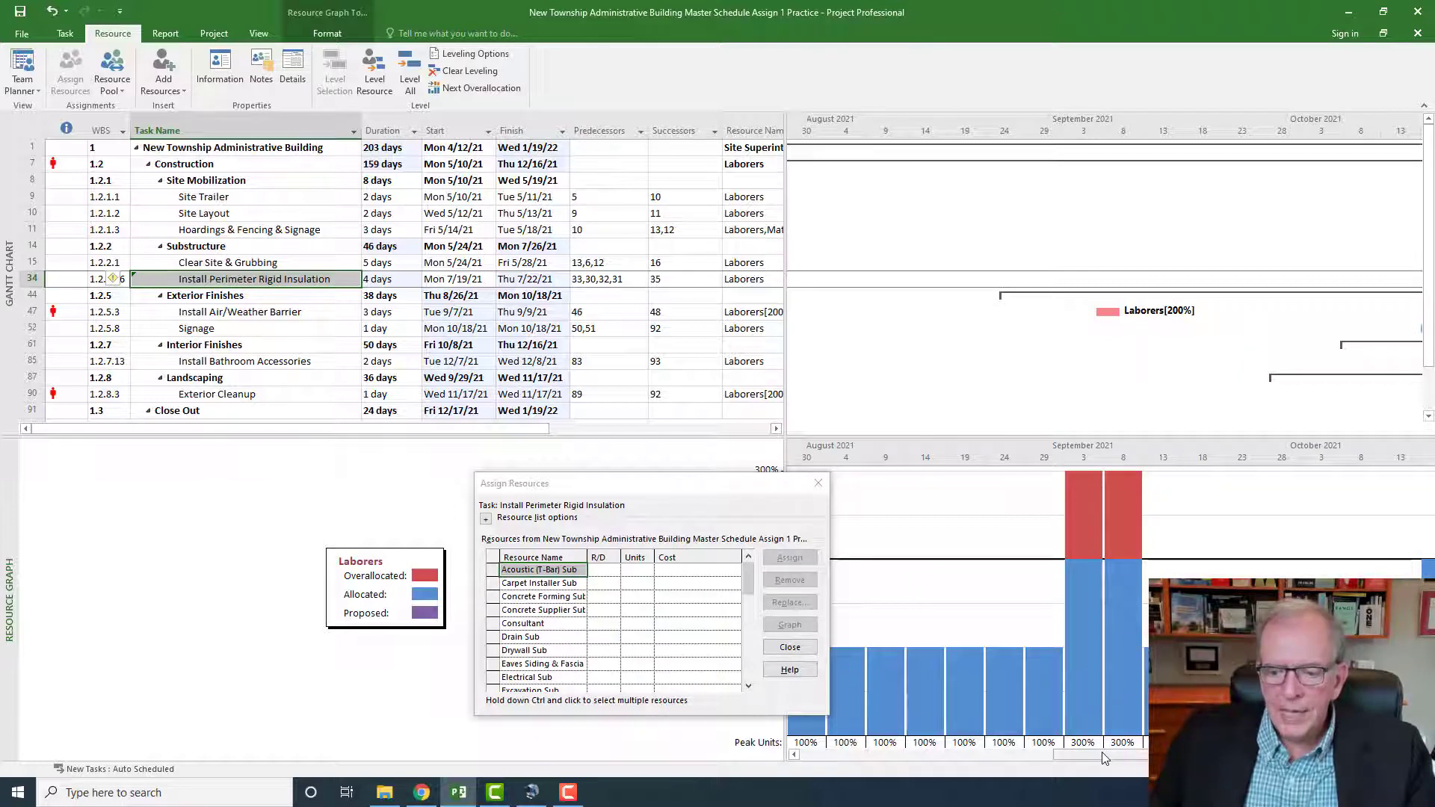
{"action": "left_click_drag", "start_coordinate": [1102, 752], "coordinate": [1077, 424]}
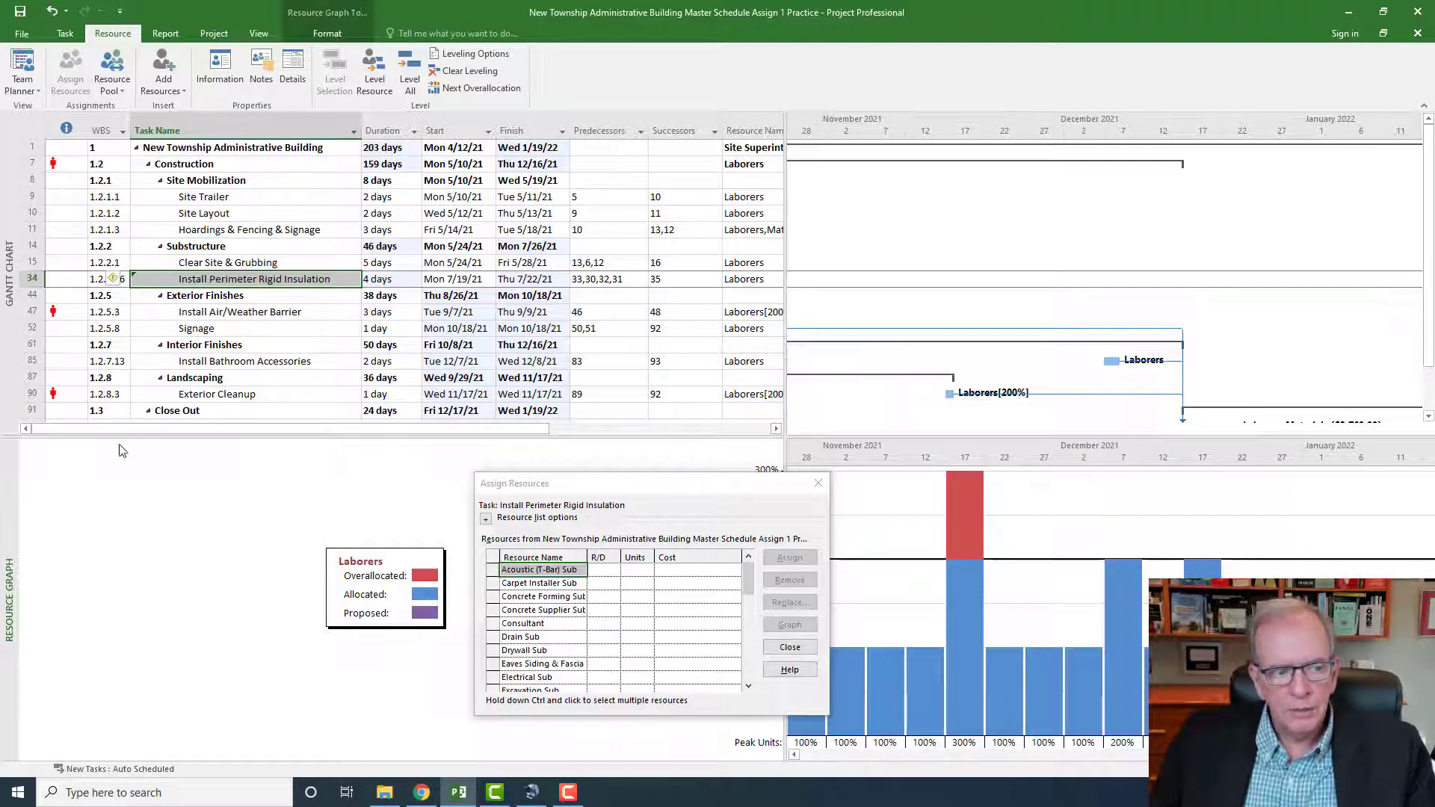
{"action": "right_click", "coordinate": [9, 512]}
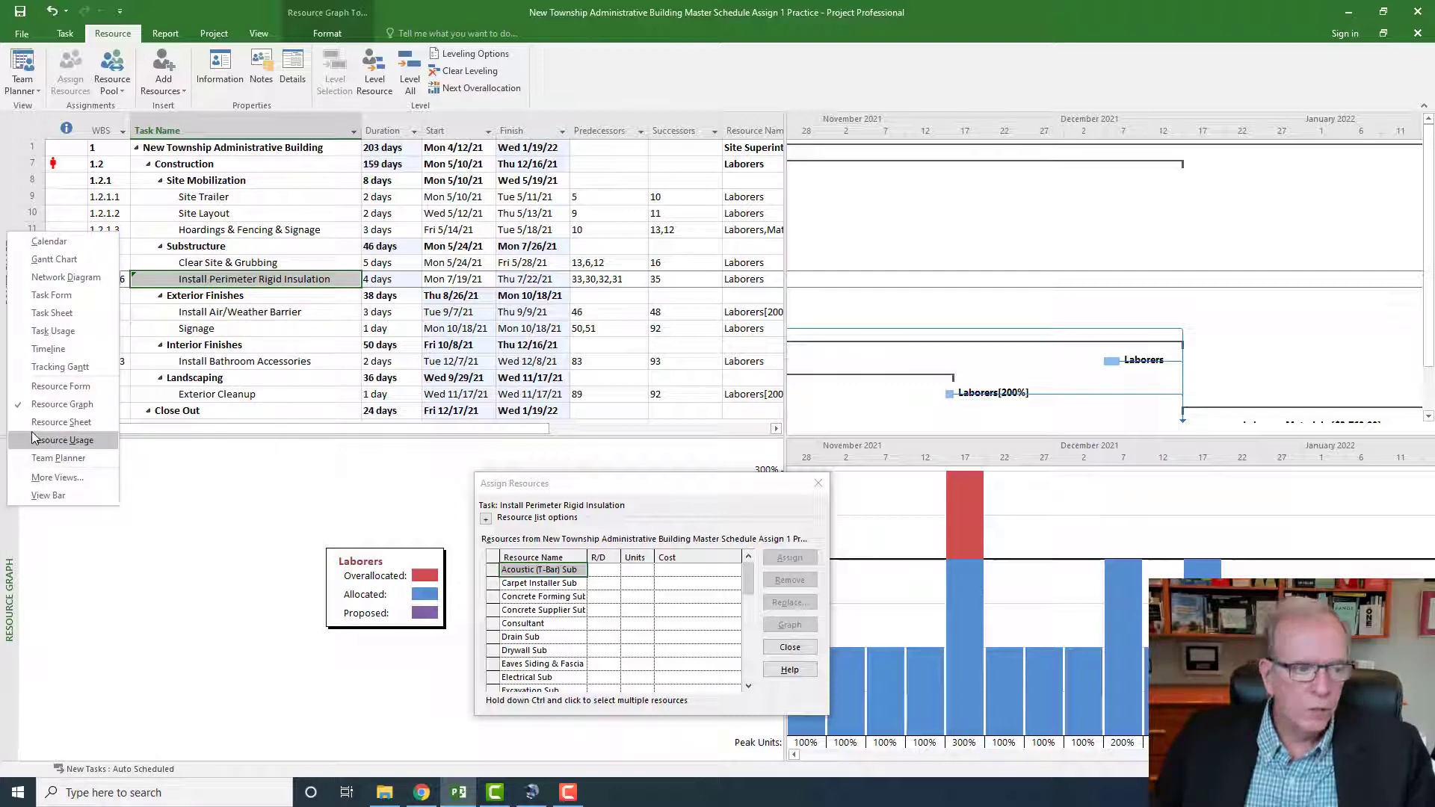
{"action": "left_click", "coordinate": [61, 422]}
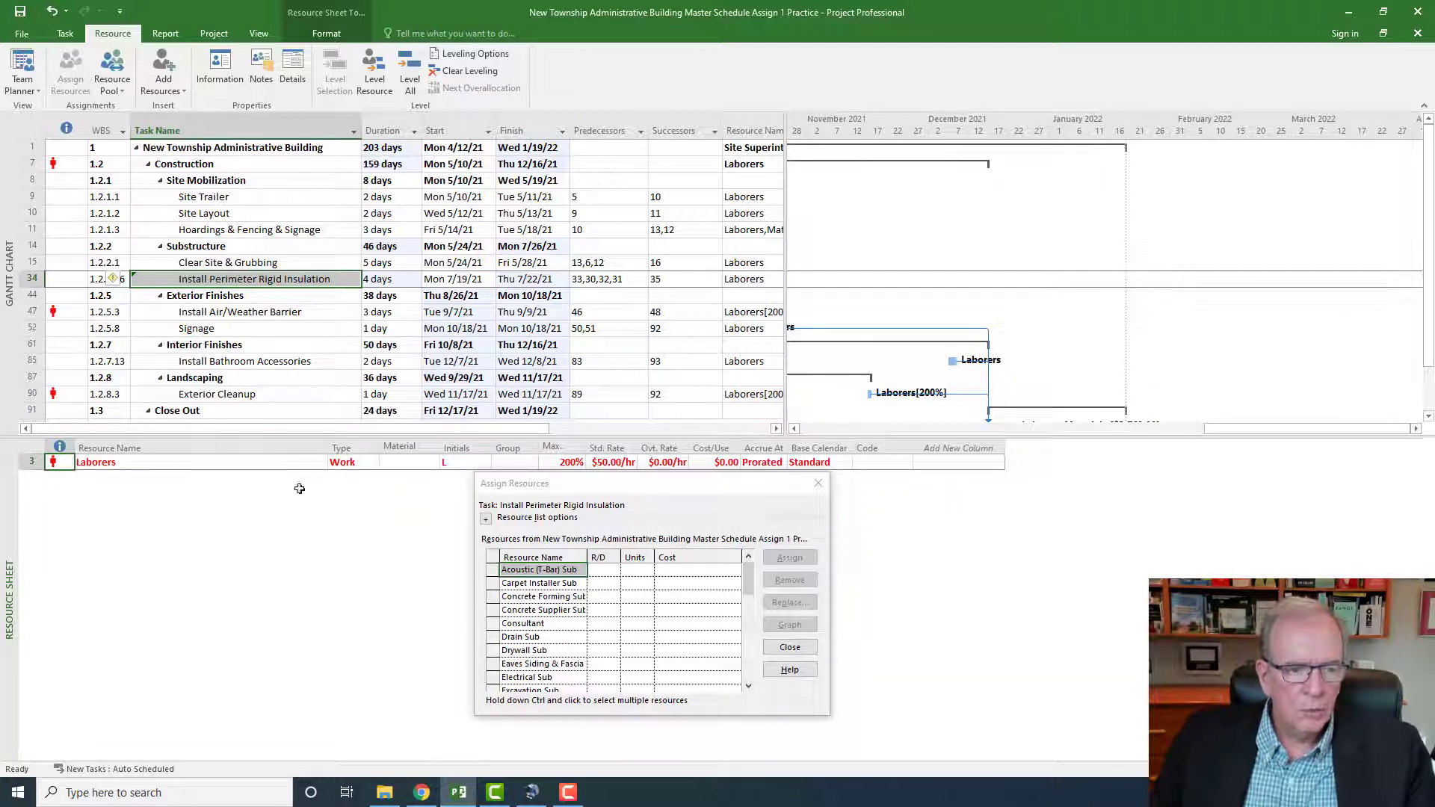
{"action": "left_click", "coordinate": [562, 463]}
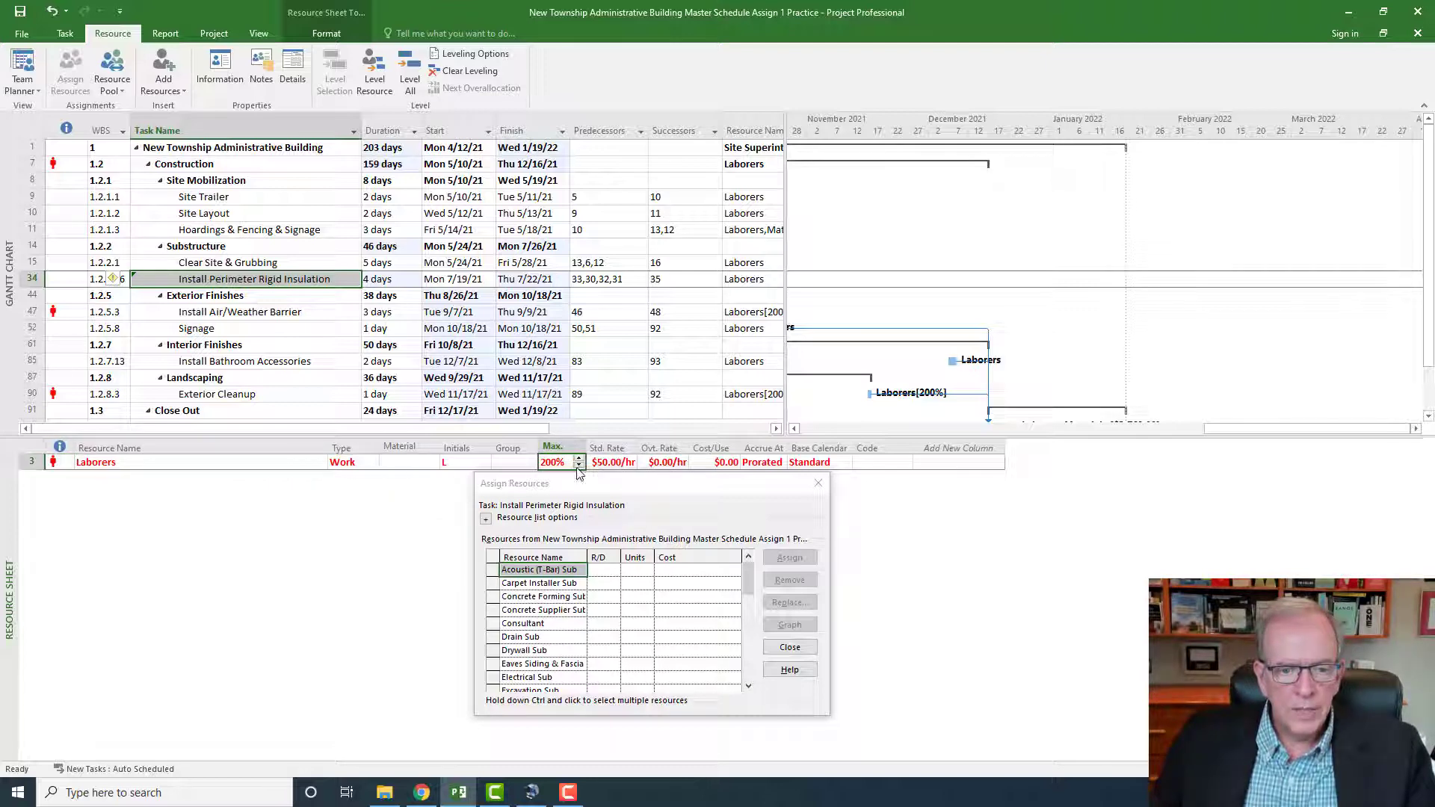
{"action": "left_click", "coordinate": [578, 459]}
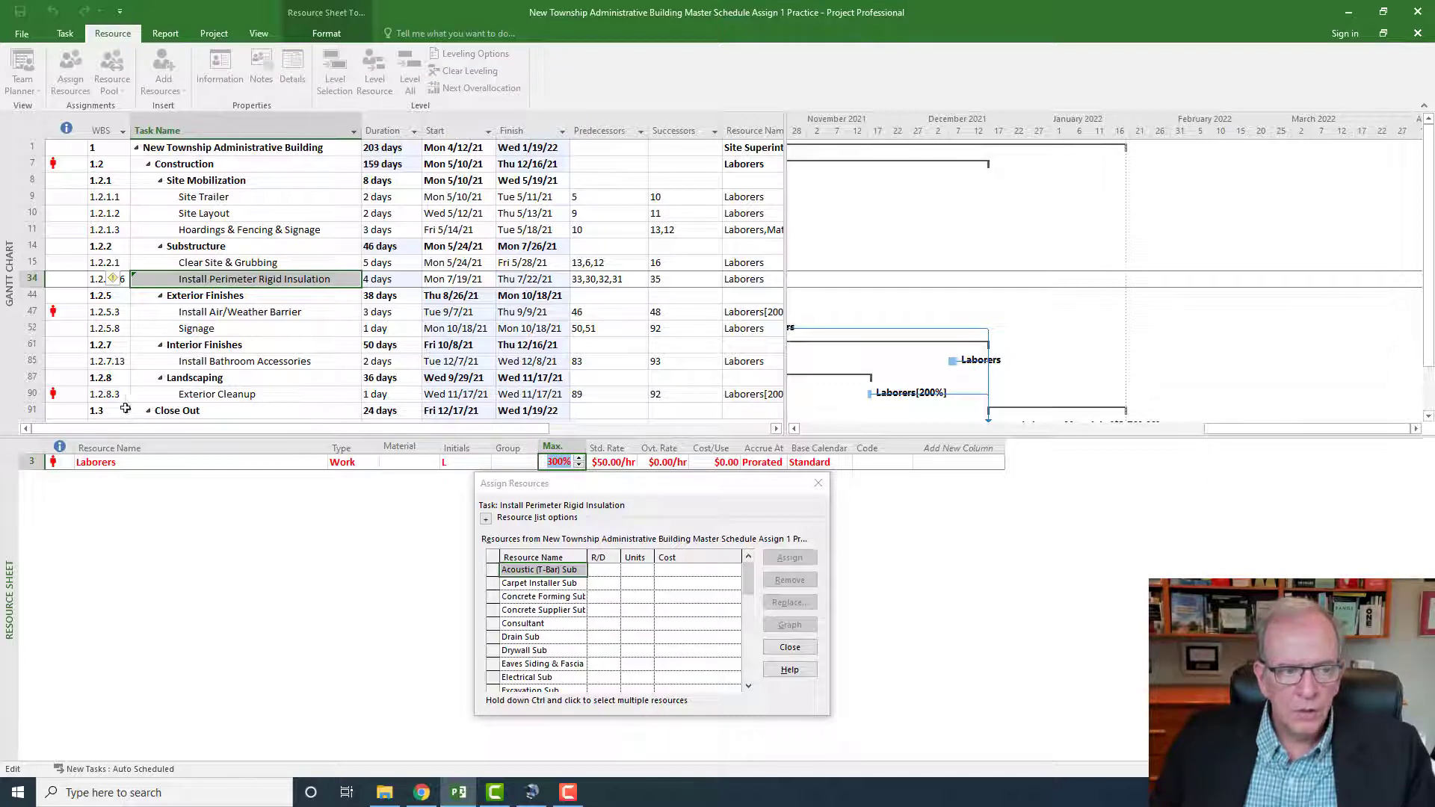
{"action": "left_click", "coordinate": [292, 351]}
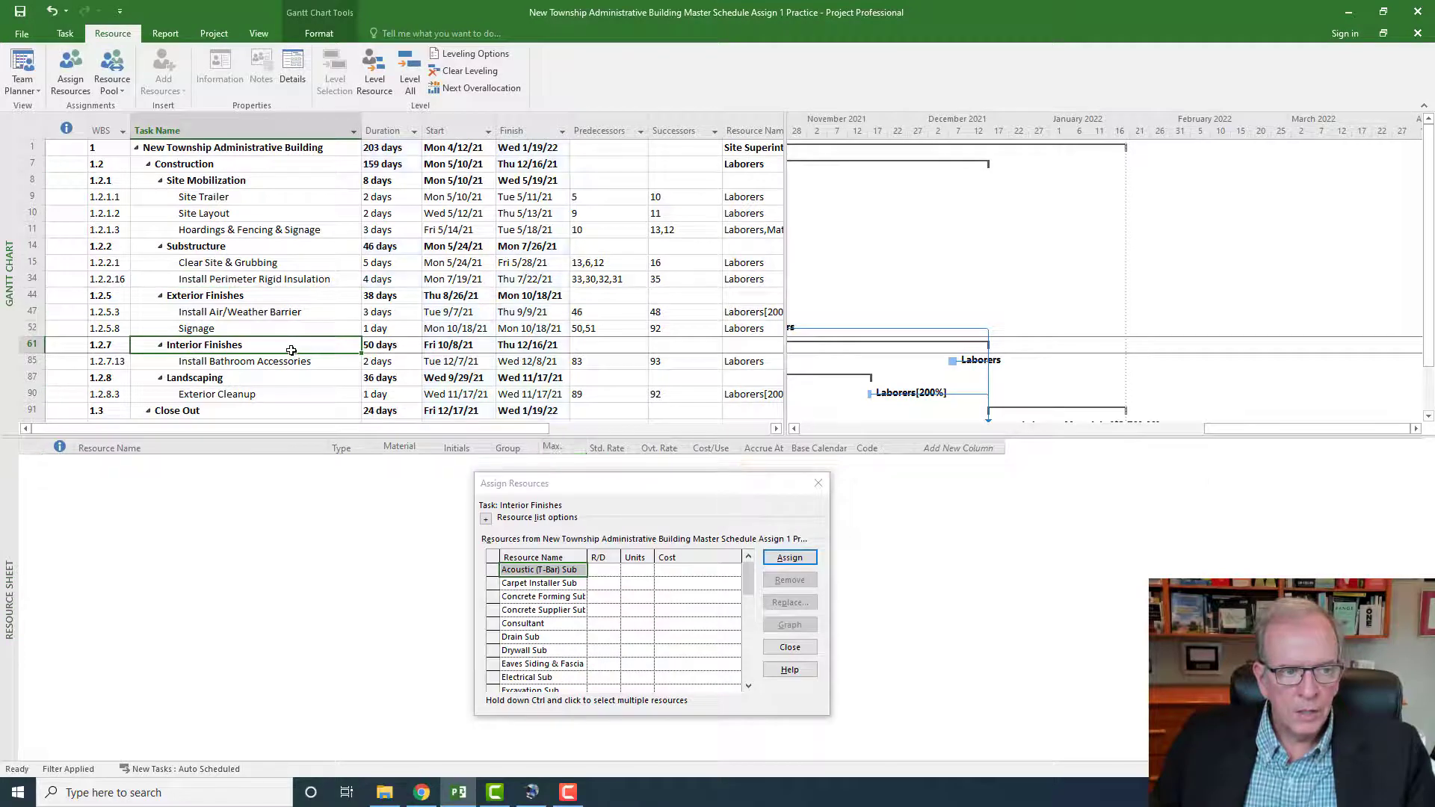
{"action": "scroll", "coordinate": [294, 340], "scroll_direction": "down", "scroll_amount": 2}
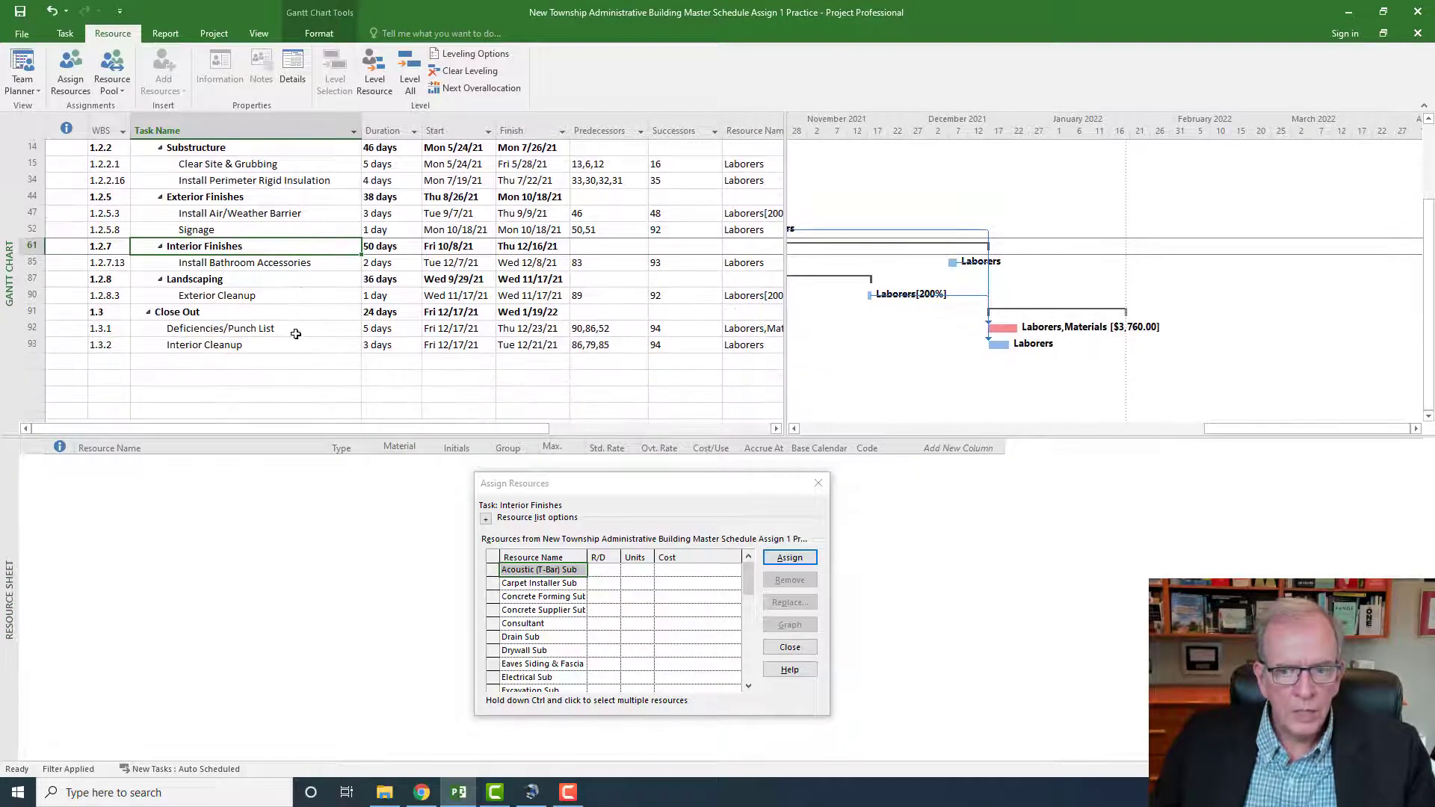
{"action": "scroll", "coordinate": [296, 334], "scroll_direction": "up", "scroll_amount": 1}
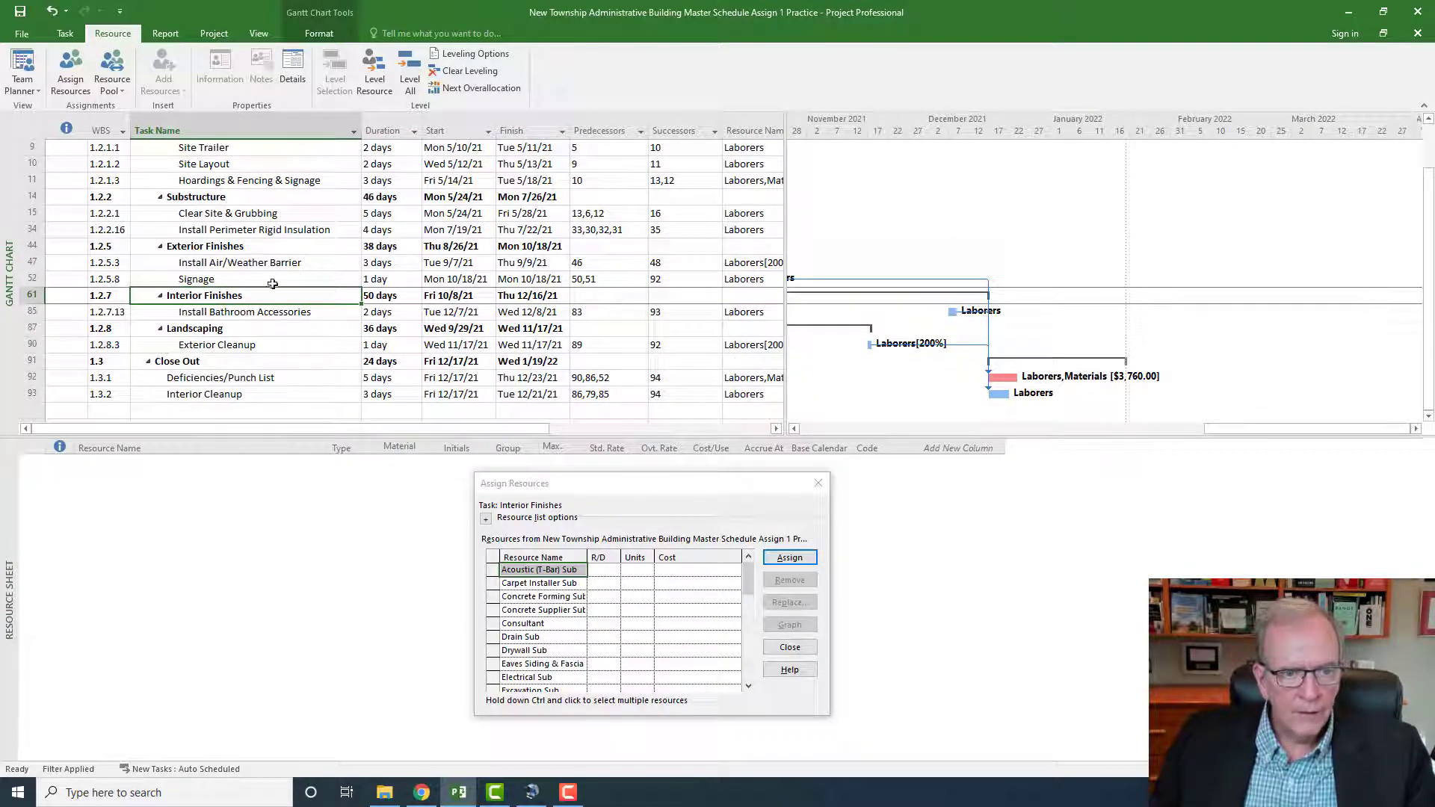
{"action": "left_click", "coordinate": [819, 484]}
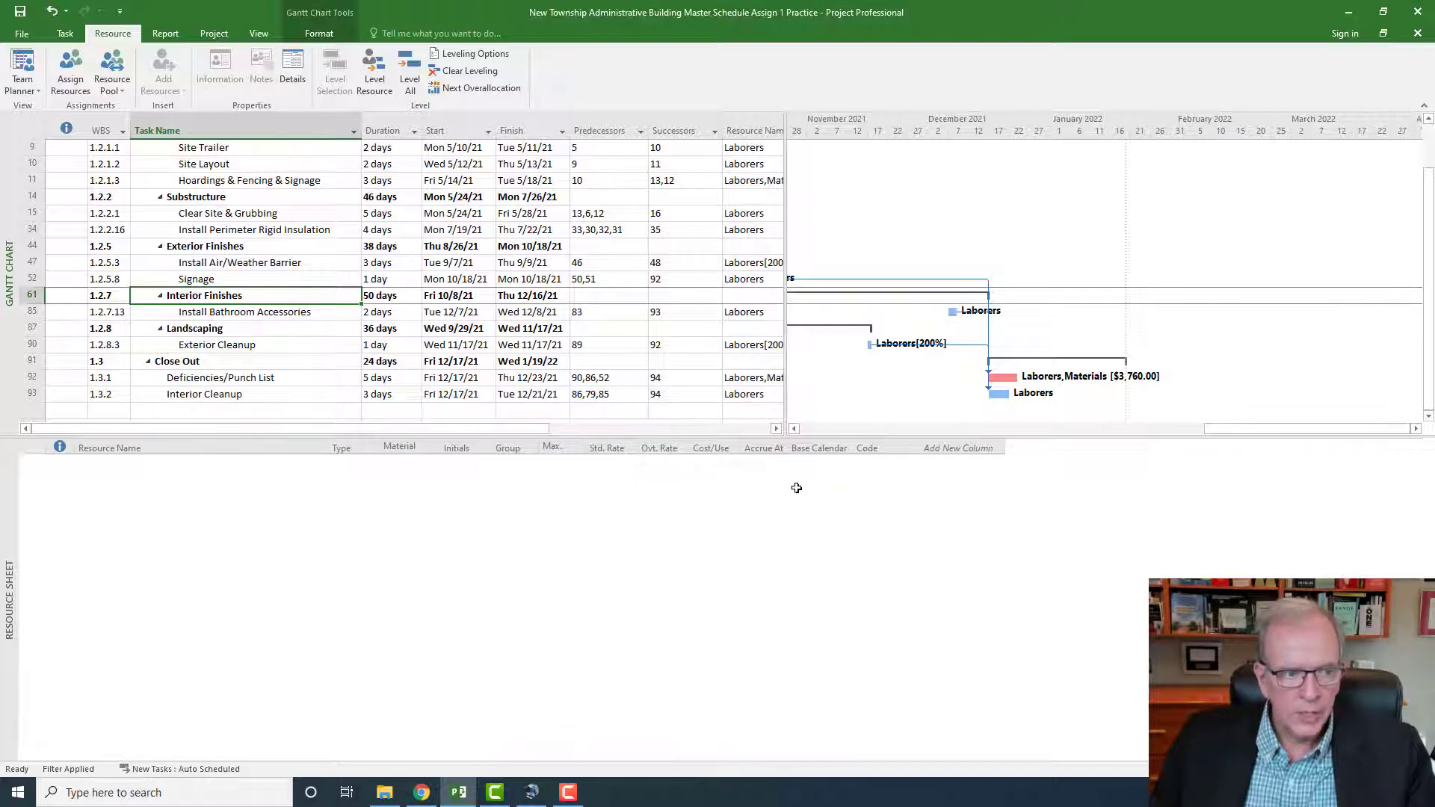
{"action": "right_click", "coordinate": [3, 517]}
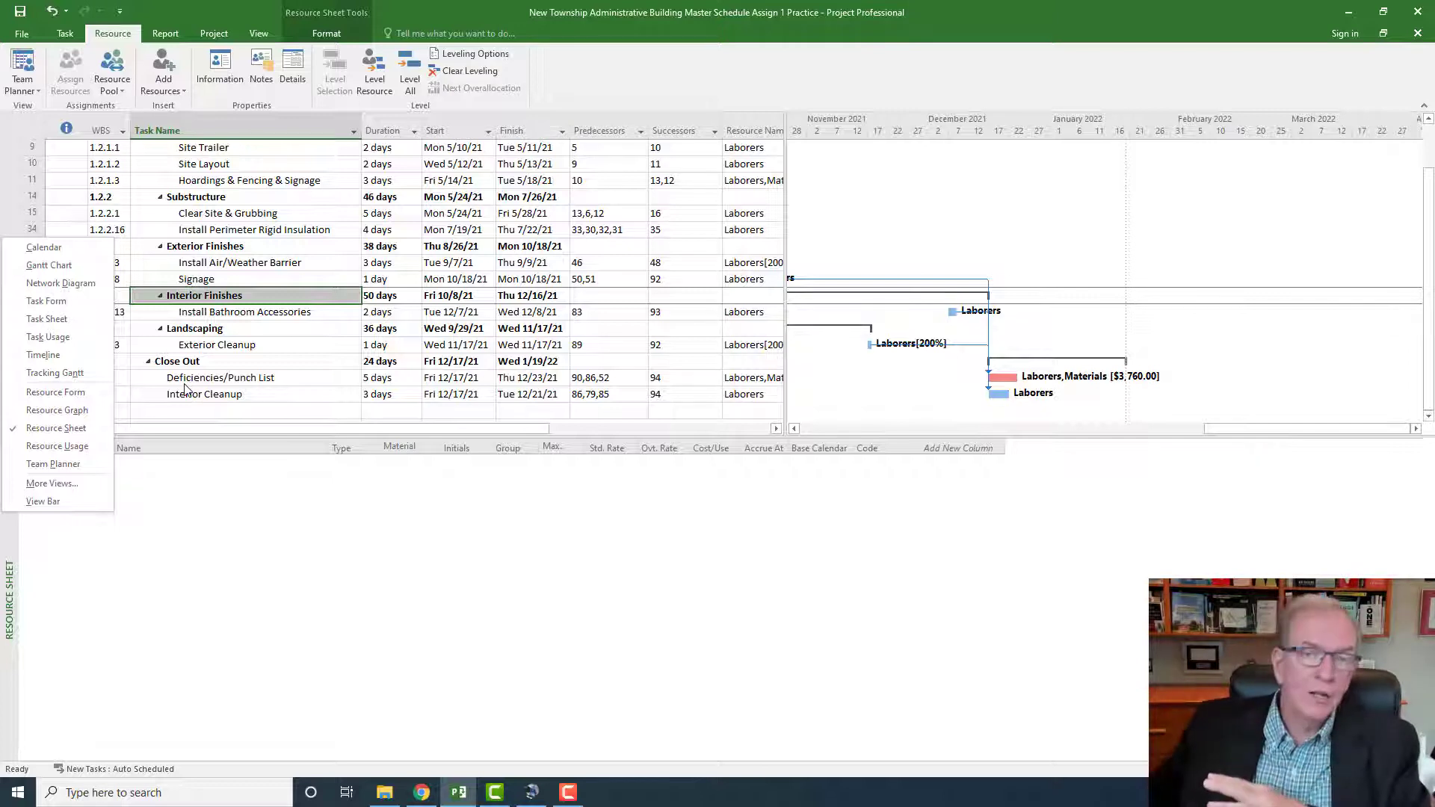
{"action": "left_click", "coordinate": [308, 493]}
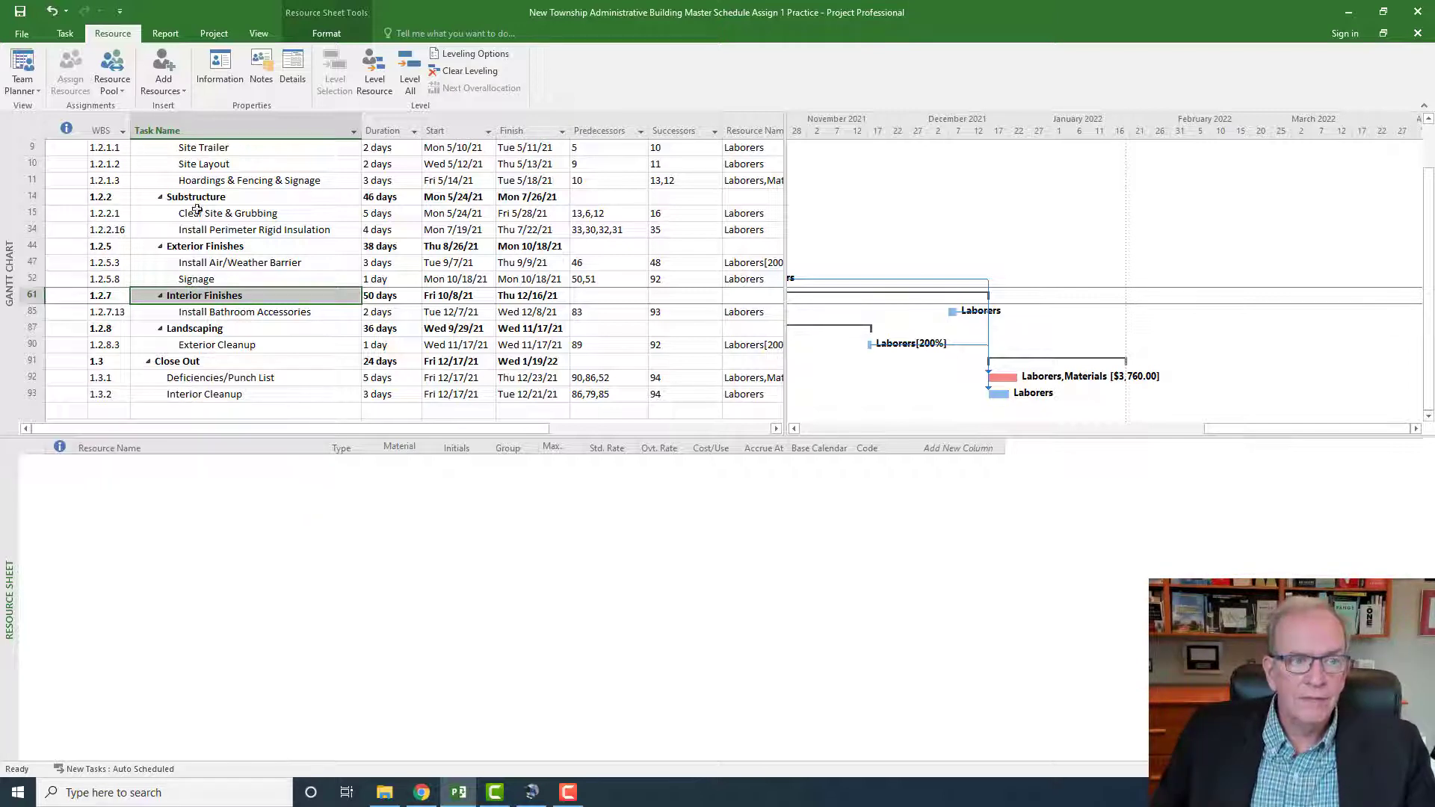
{"action": "left_click", "coordinate": [65, 33]}
{"action": "left_click", "coordinate": [34, 35]}
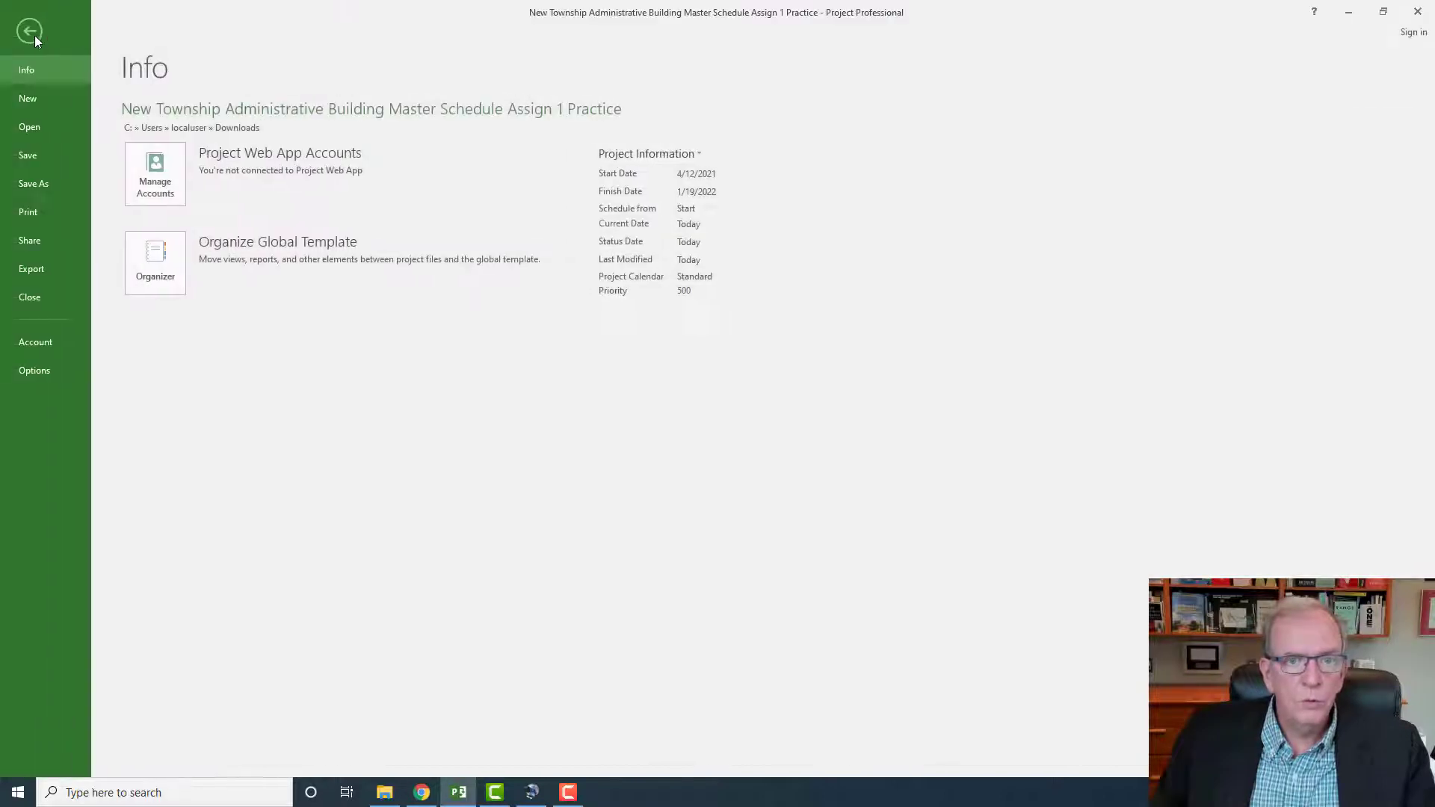
{"action": "left_click", "coordinate": [29, 33]}
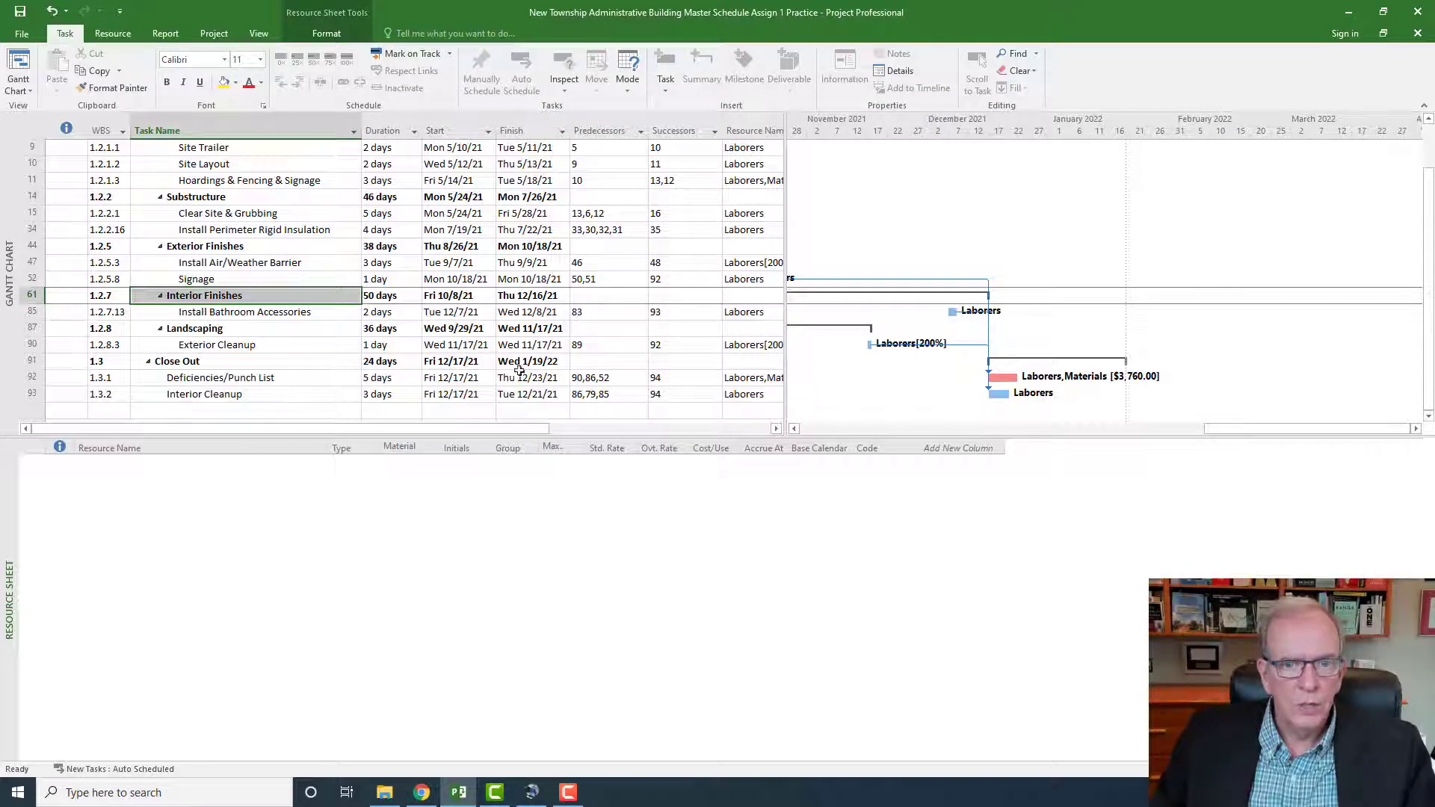
Step: Clear the Using Resource filter from the Gantt Chart and remove the split view with the Resource Sheet
{"action": "left_click", "coordinate": [258, 33]}
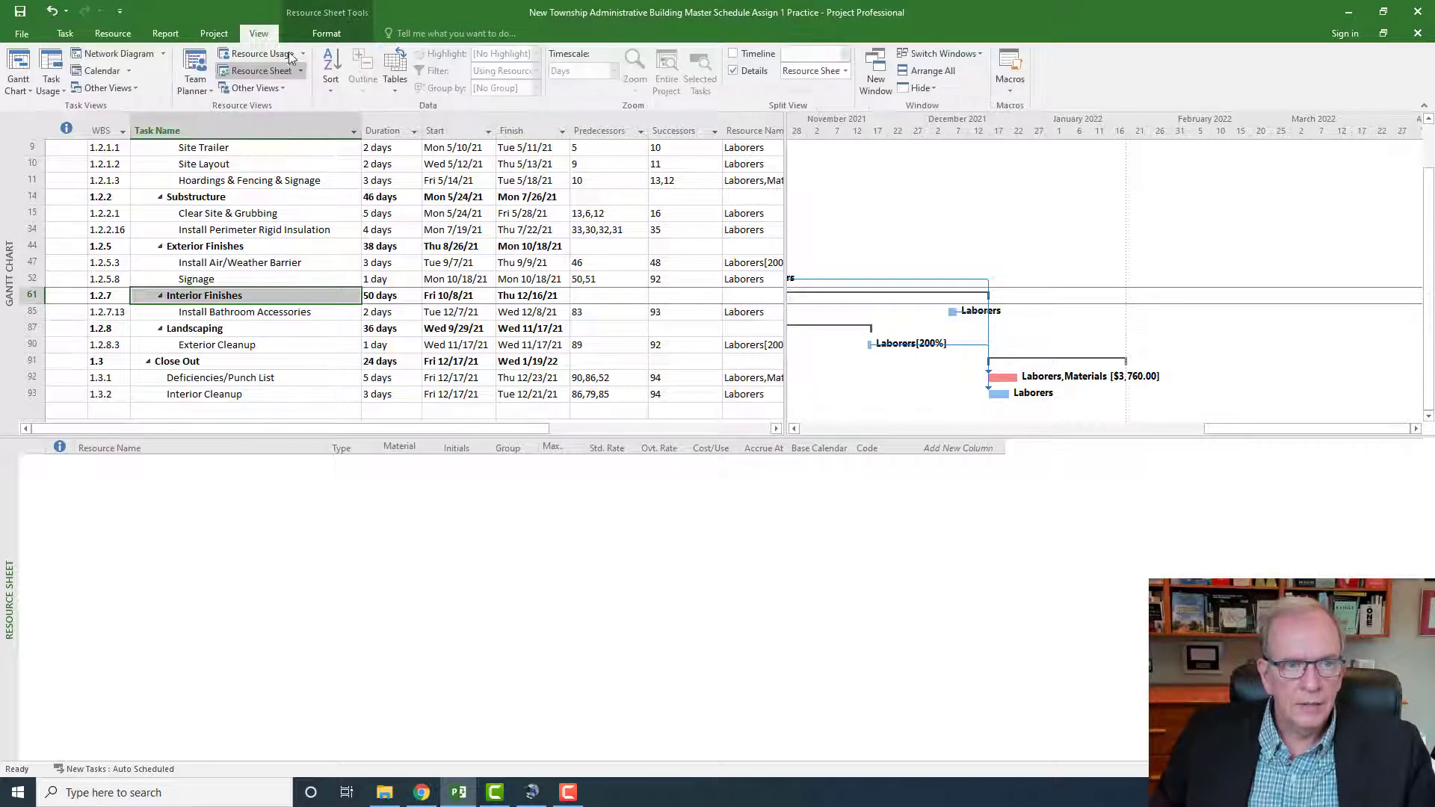
{"action": "left_click", "coordinate": [542, 327]}
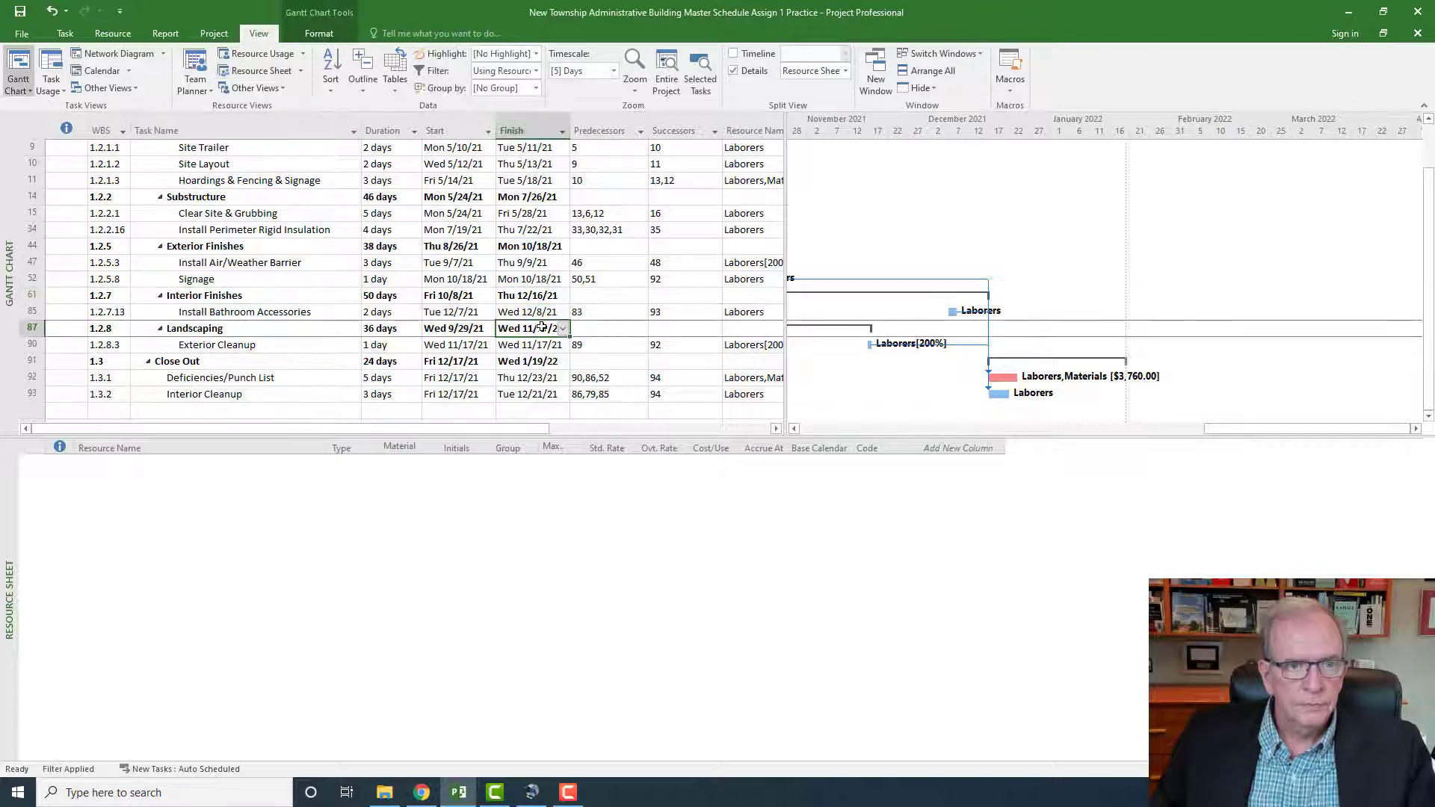
{"action": "left_click", "coordinate": [536, 71]}
{"action": "left_click", "coordinate": [527, 107]}
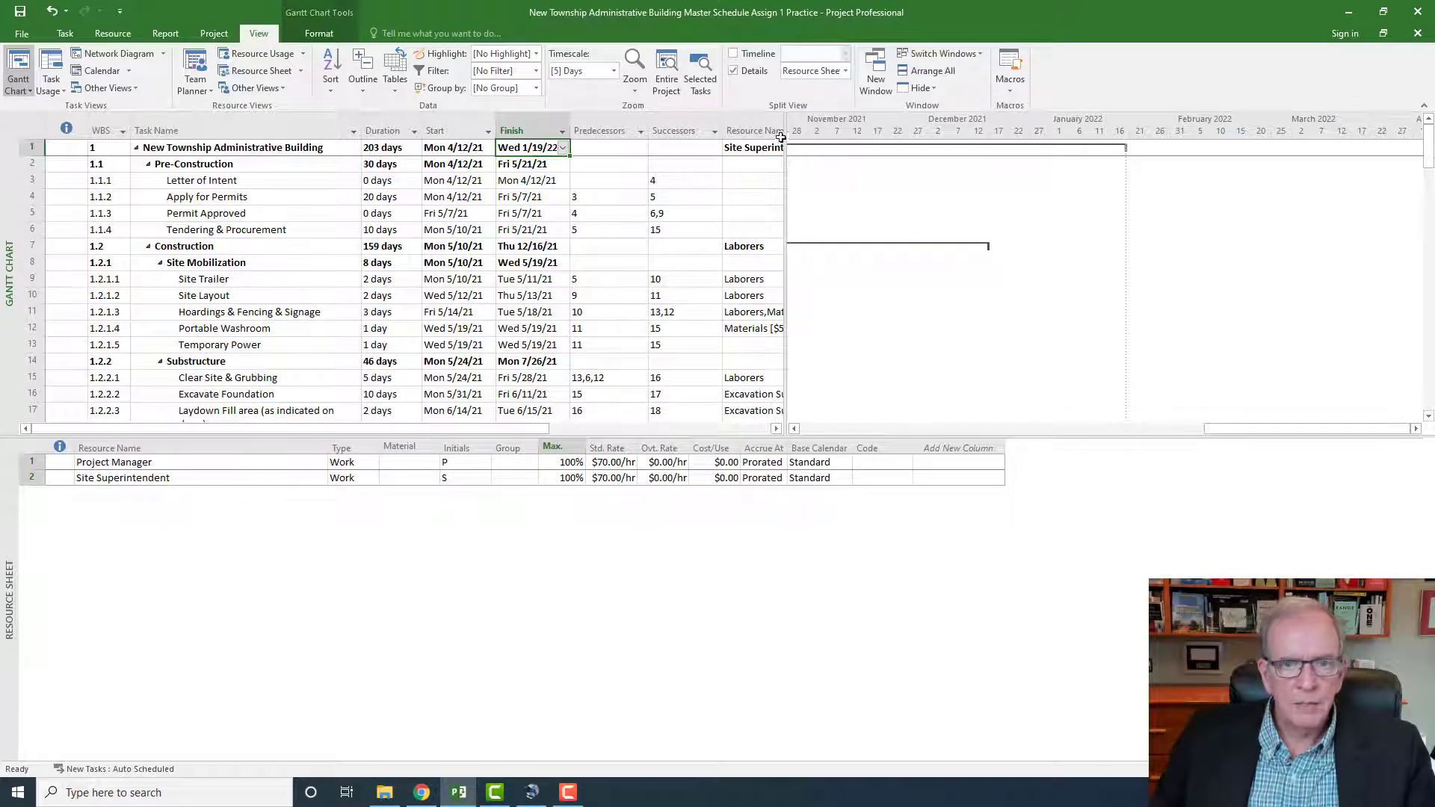
{"action": "left_click", "coordinate": [735, 72]}
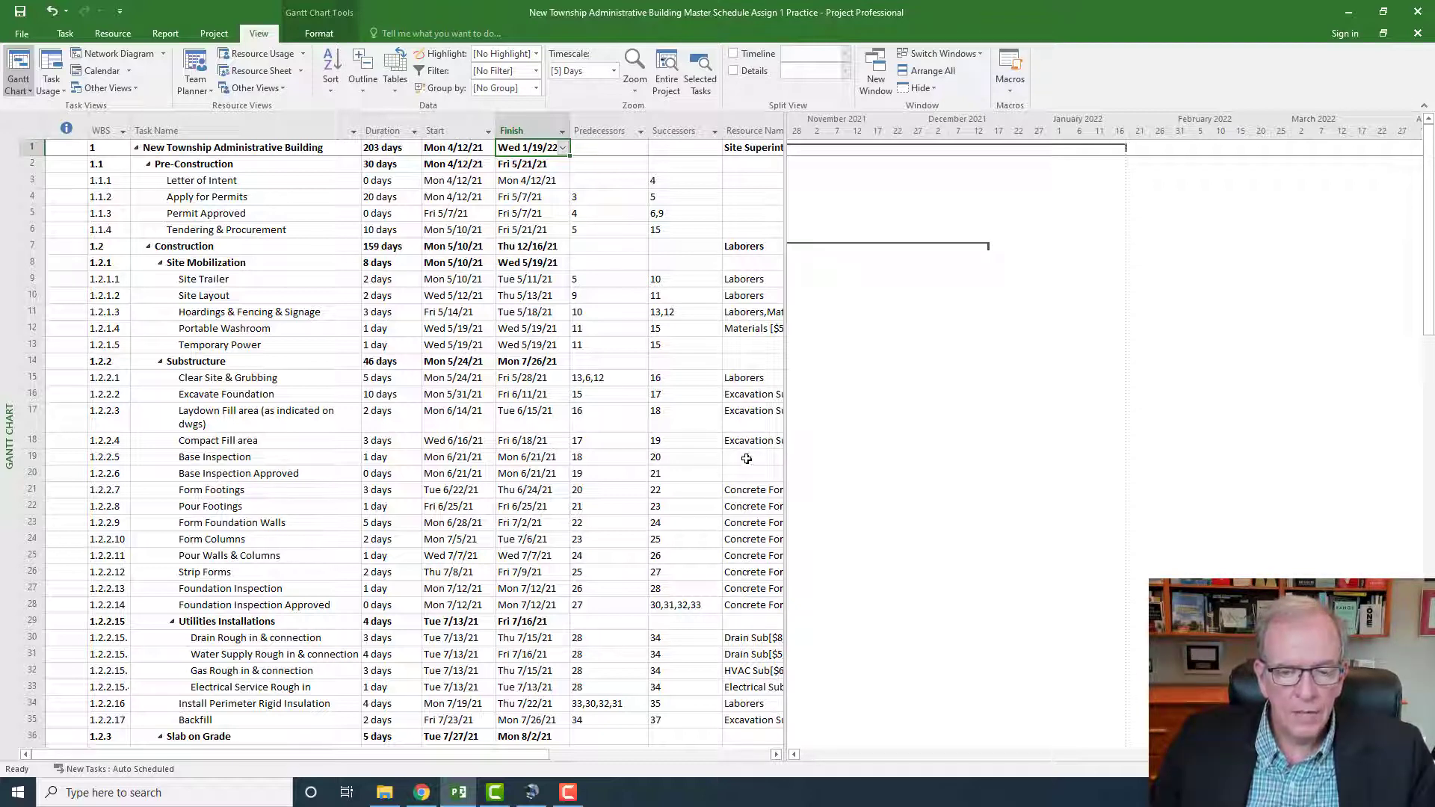
Step: Bring the Gantt bar of the Base Inspection task into view and select the task's name
{"action": "left_click", "coordinate": [528, 457]}
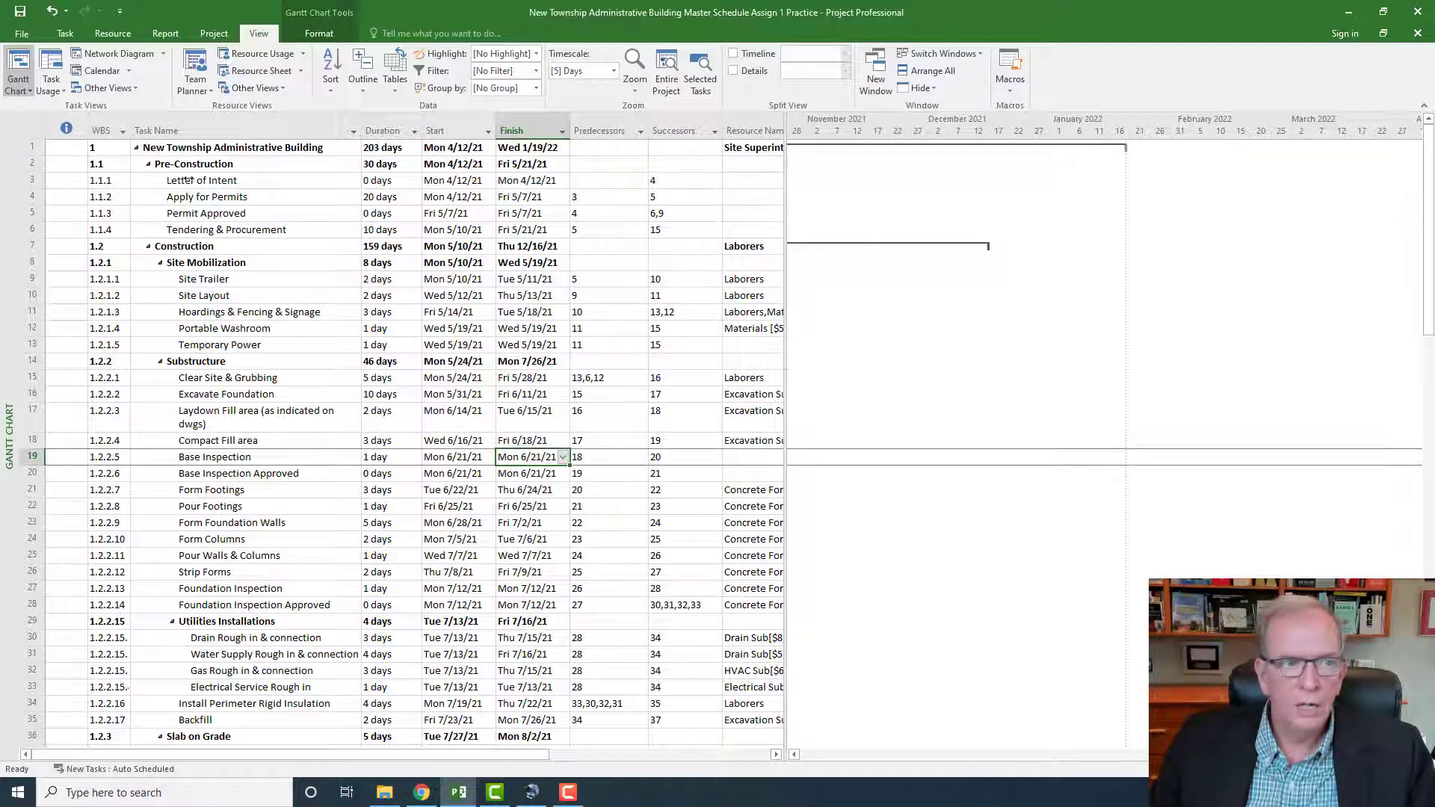
{"action": "left_click", "coordinate": [66, 37]}
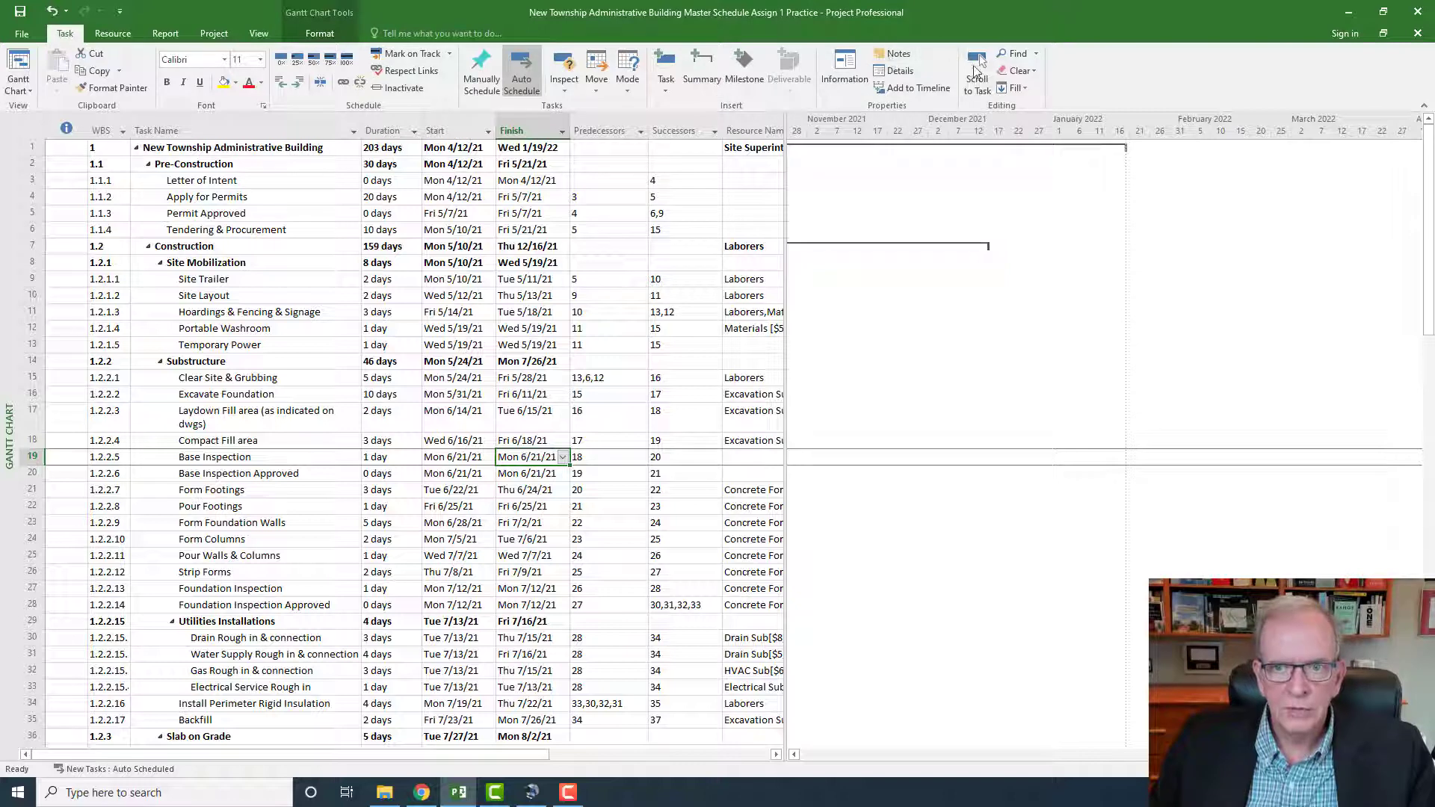
{"action": "left_click", "coordinate": [975, 83]}
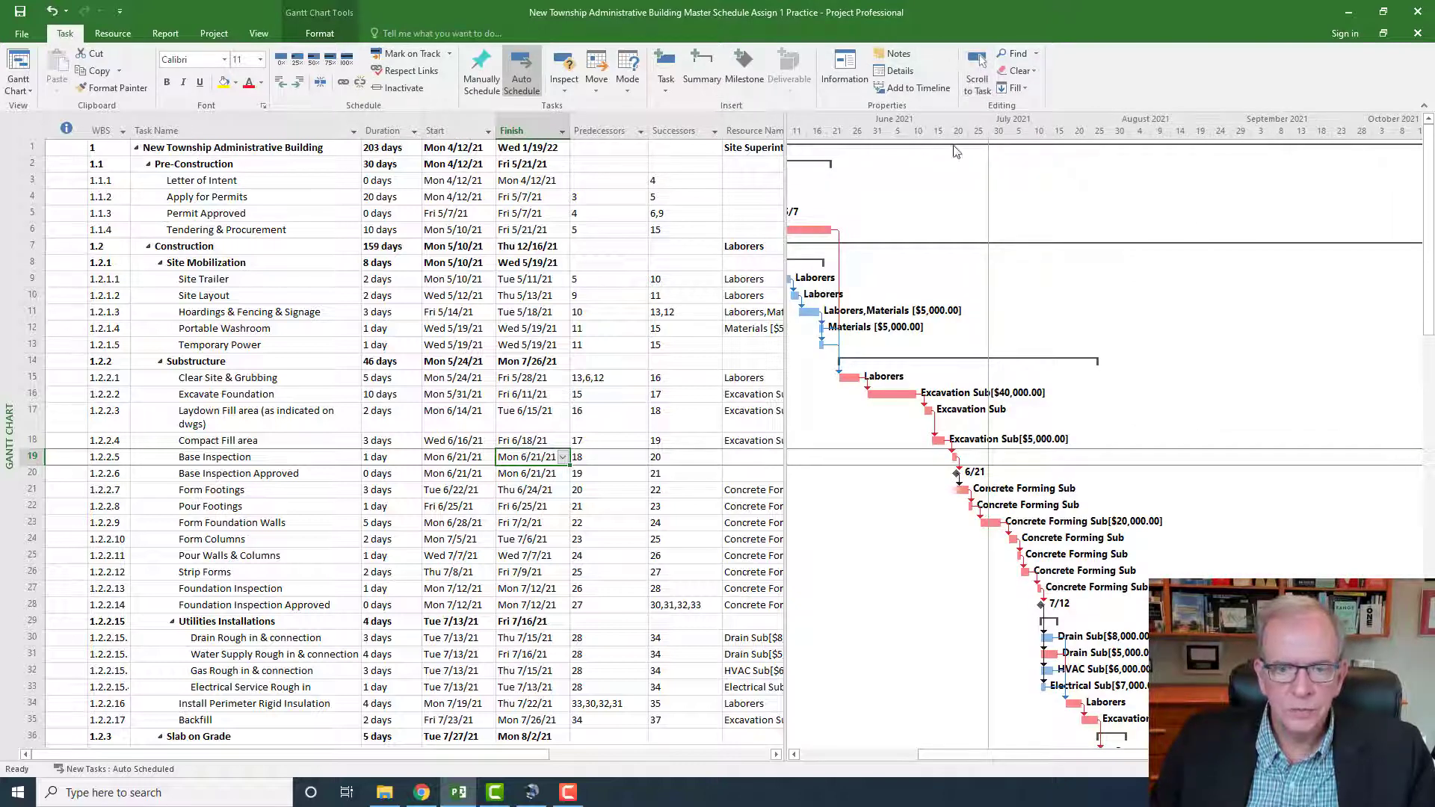
{"action": "left_click", "coordinate": [229, 455]}
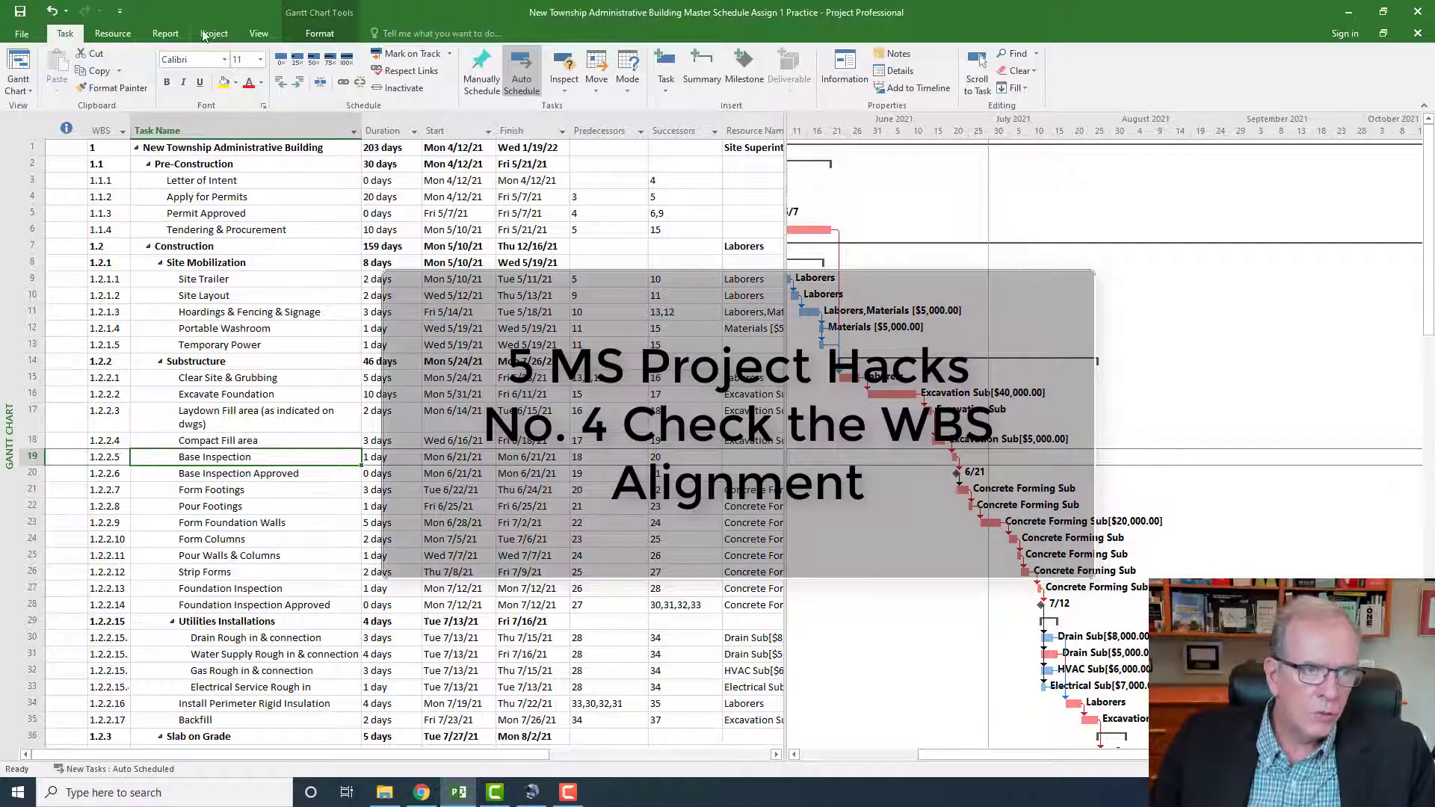
Step: Collapse the task outline to Level 1 to start checking the WBS alignment
{"action": "left_click", "coordinate": [257, 34]}
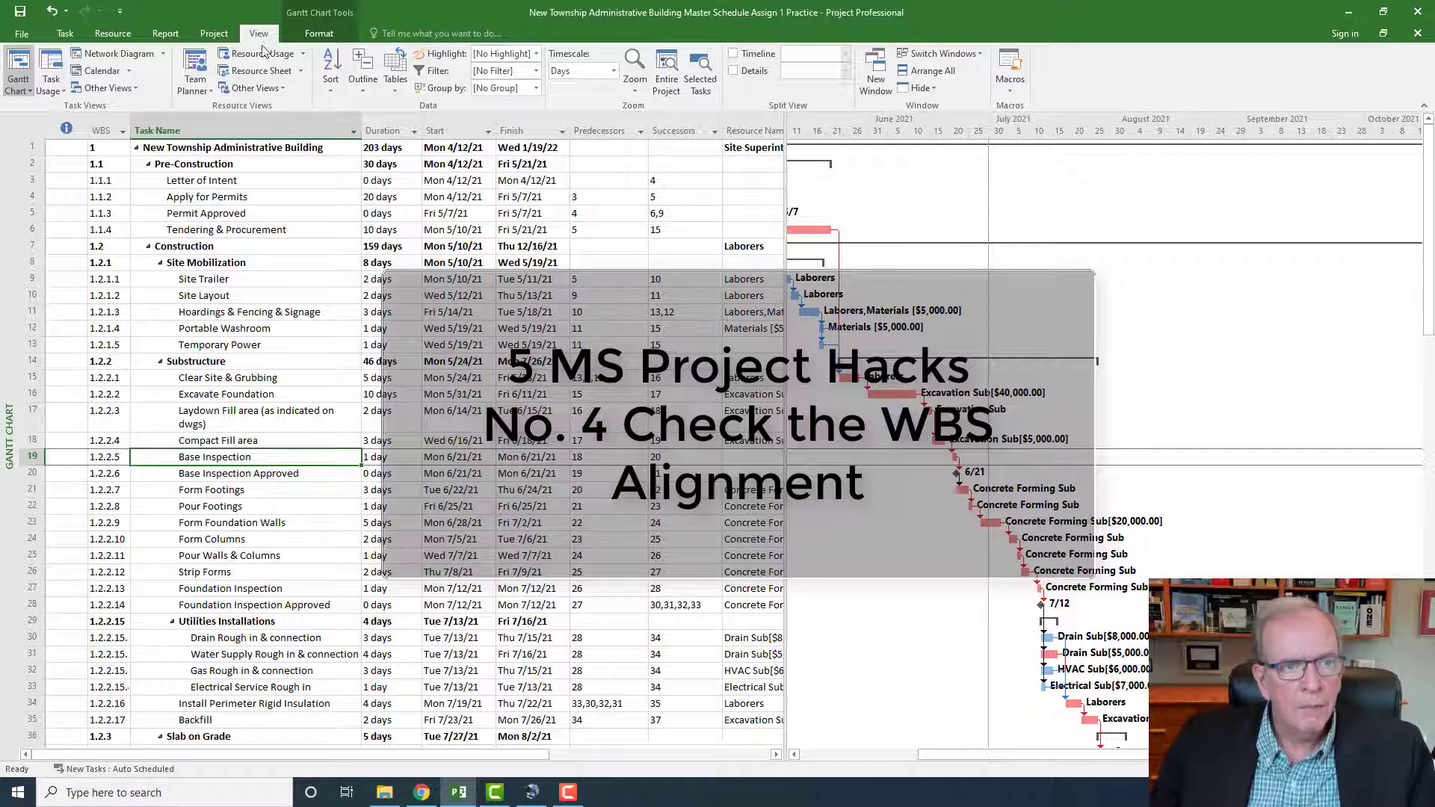
{"action": "left_click", "coordinate": [365, 95]}
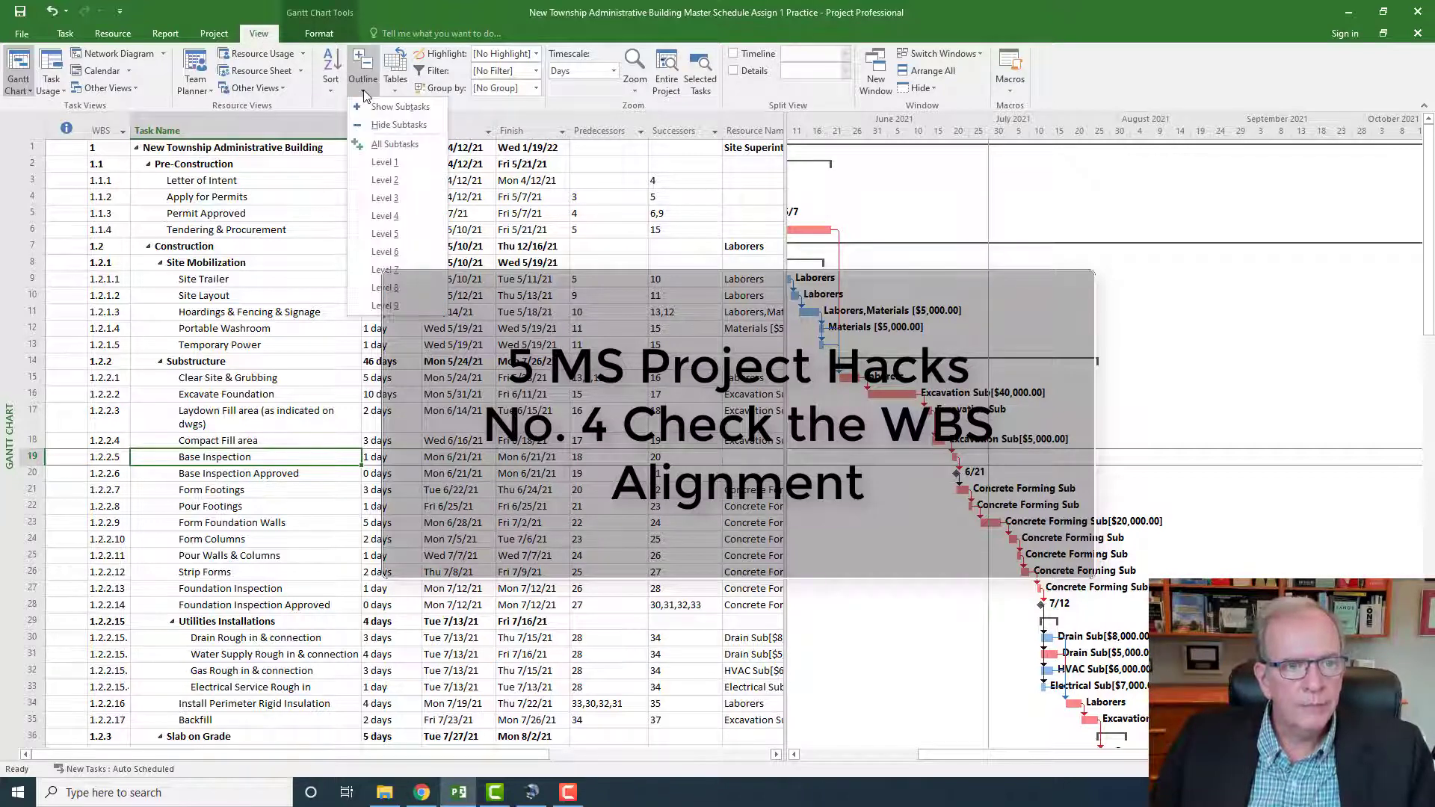
{"action": "left_click", "coordinate": [383, 163]}
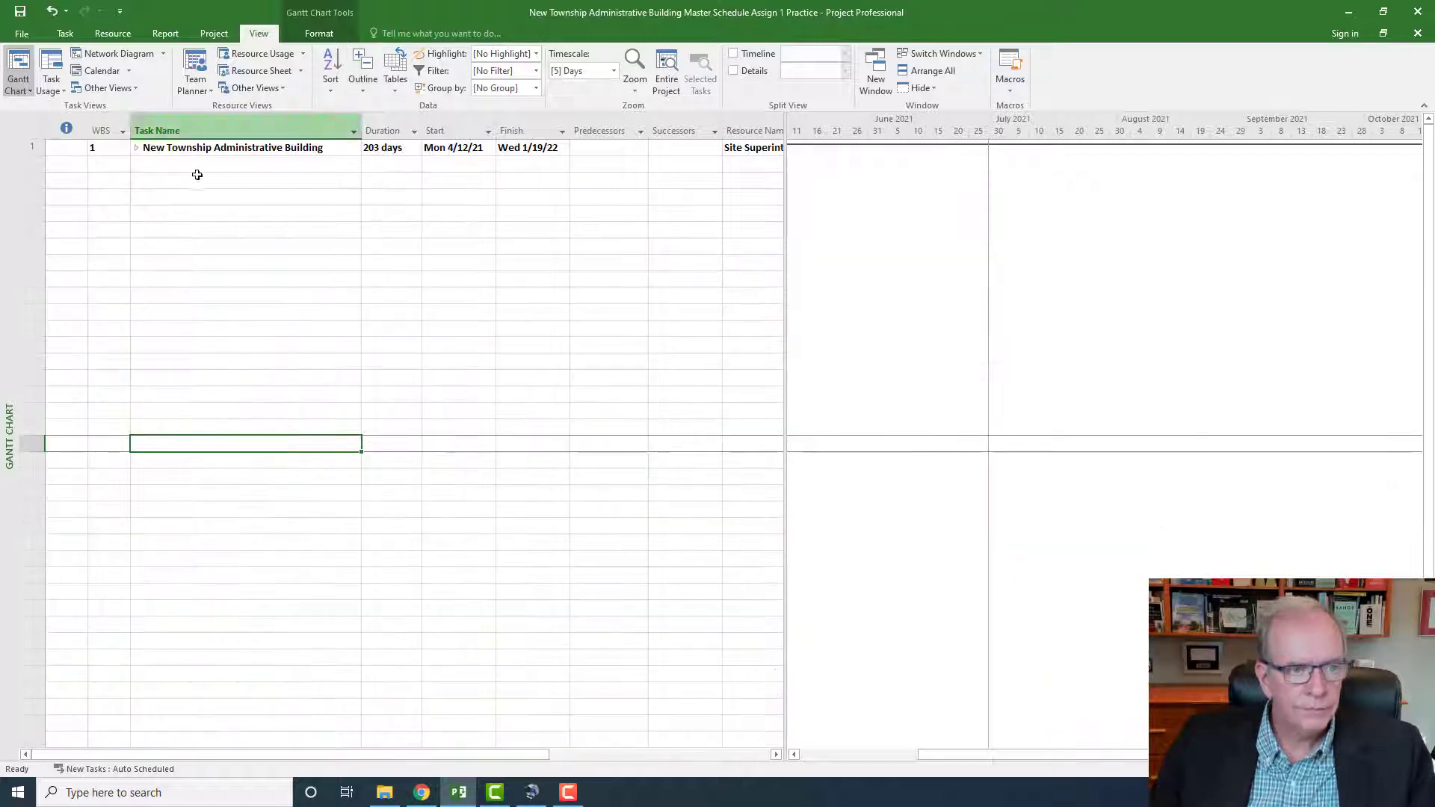
Step: Expand the task outline to Level 2 and check the Pre-Construction, Construction, Close Out and Total Completion rows
{"action": "left_click", "coordinate": [358, 92]}
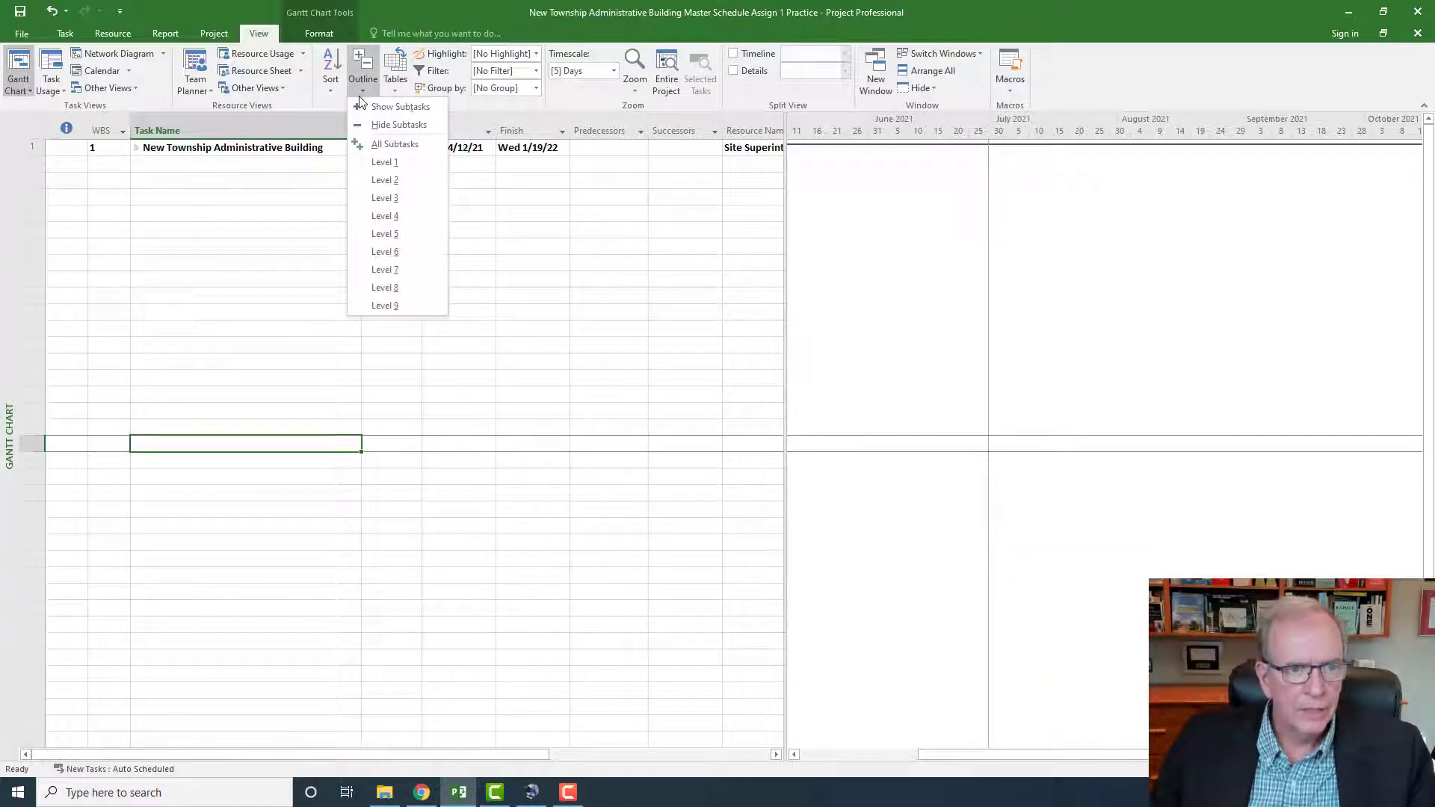
{"action": "left_click", "coordinate": [363, 180]}
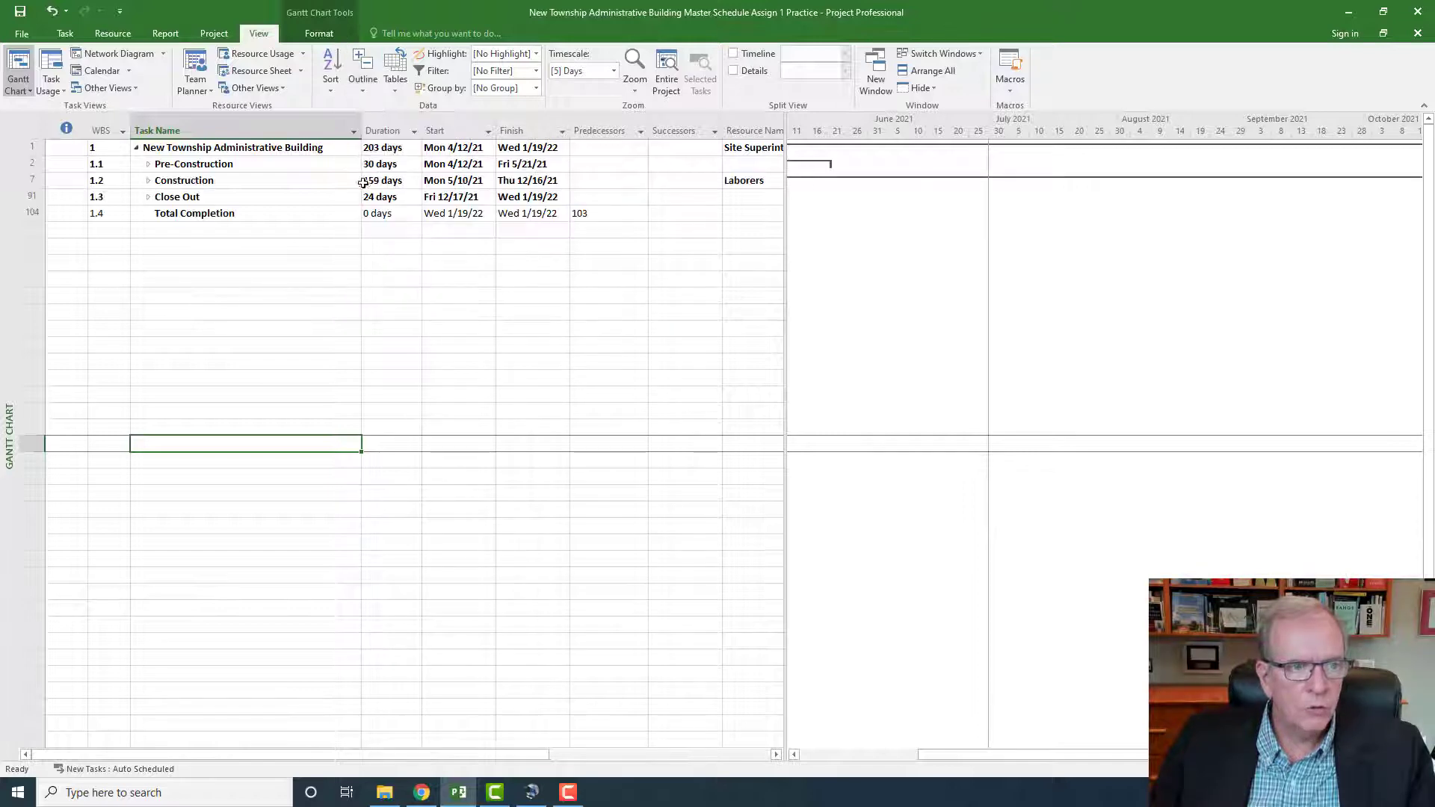
{"action": "left_click", "coordinate": [242, 163]}
{"action": "left_click", "coordinate": [243, 181]}
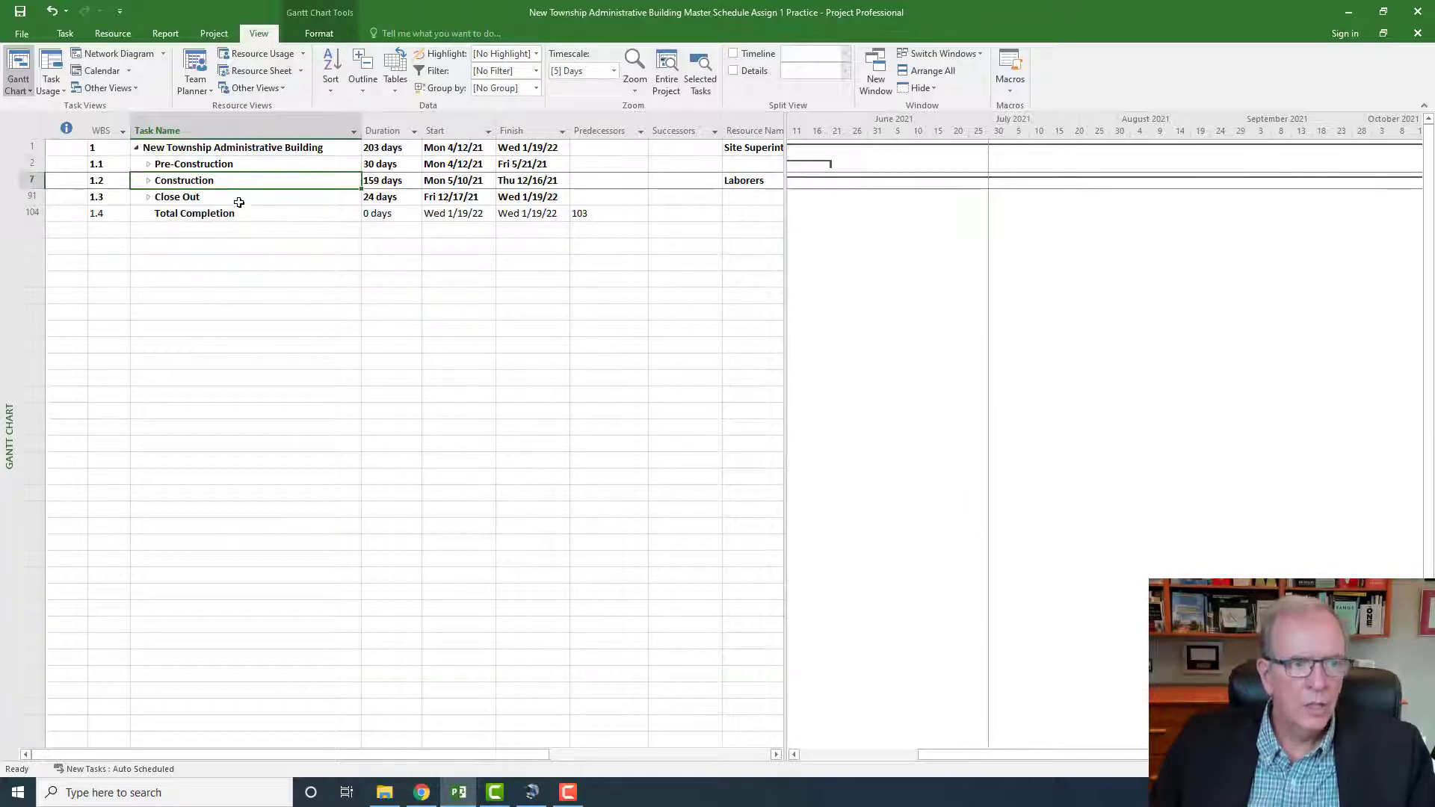
{"action": "left_click", "coordinate": [244, 202]}
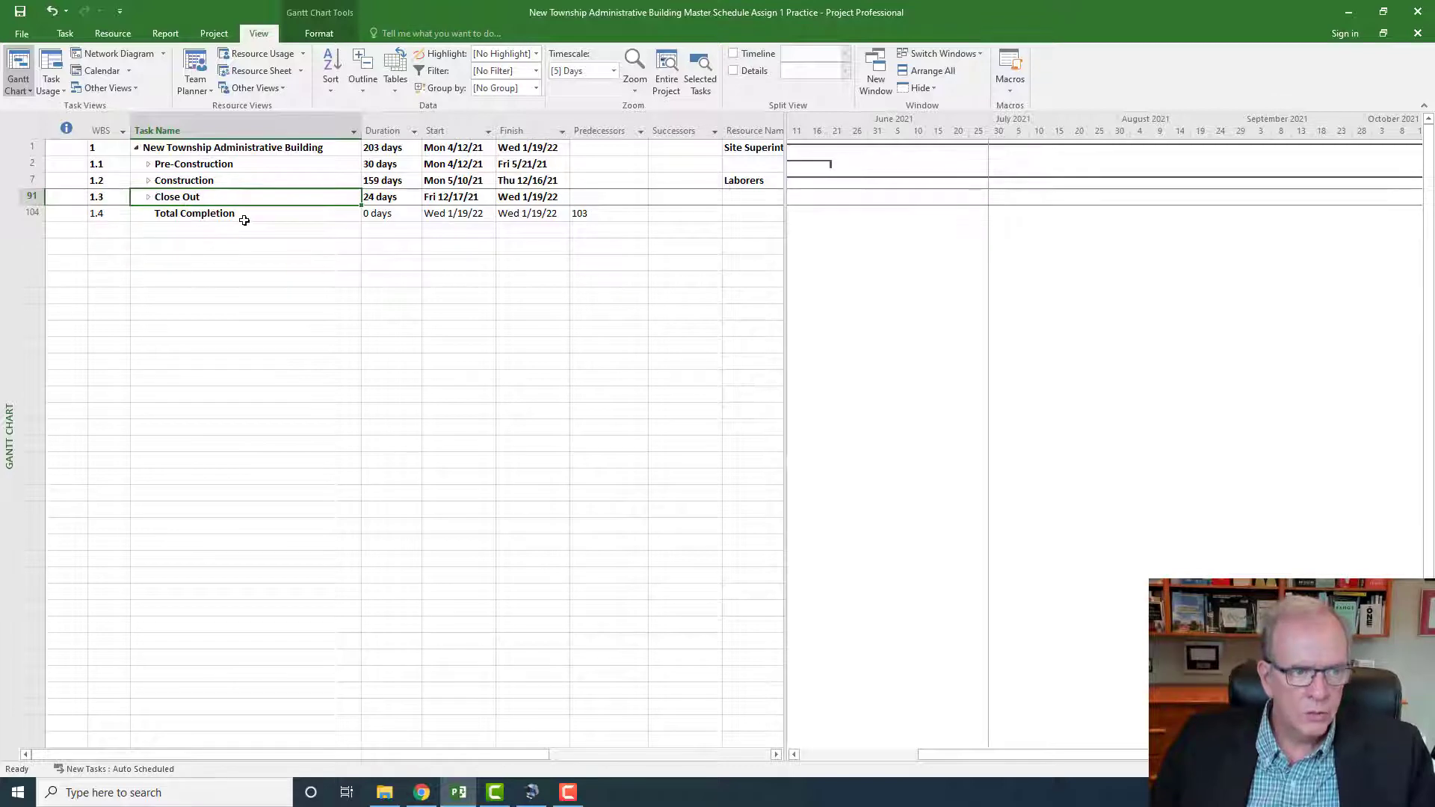
{"action": "left_click", "coordinate": [244, 219]}
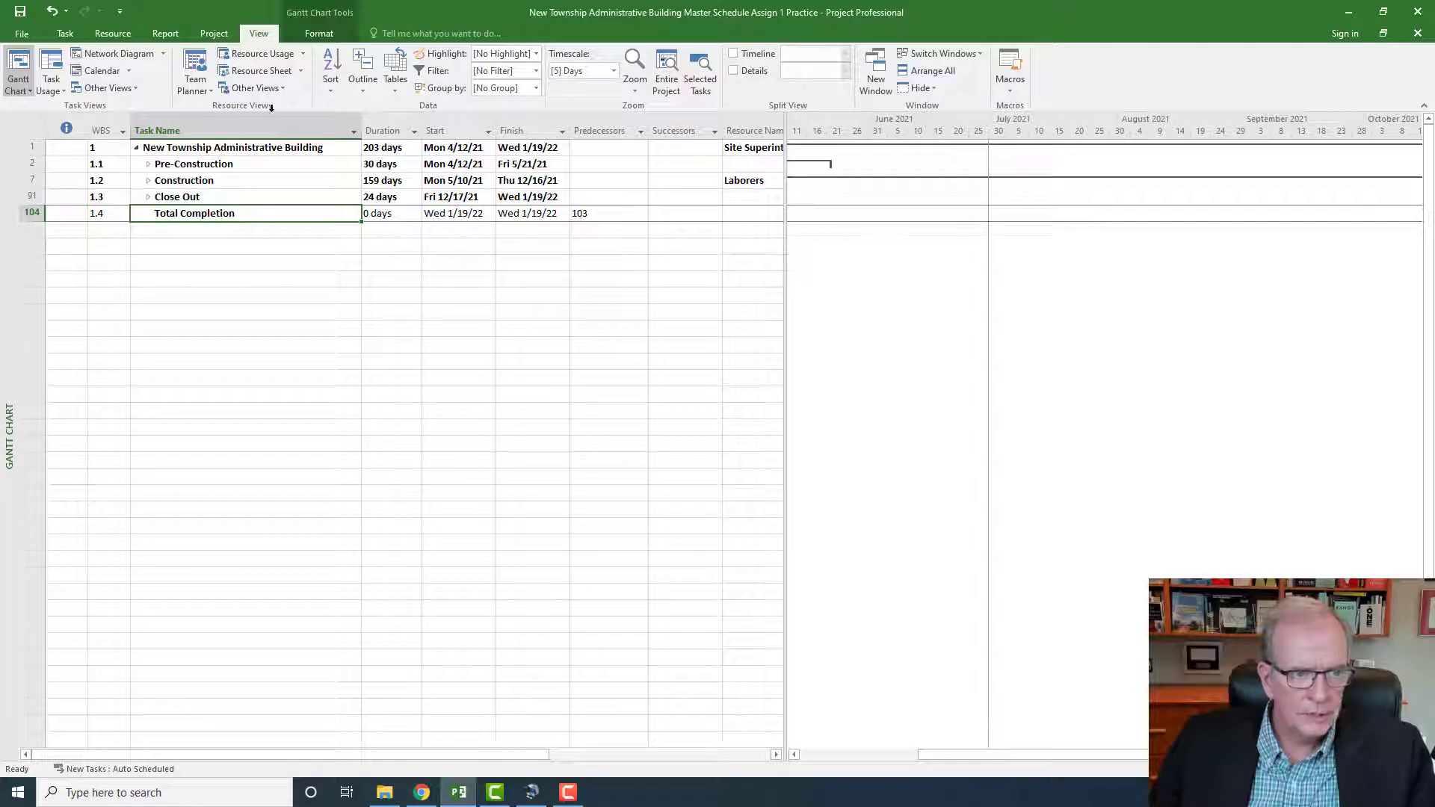
Step: Expand the outline to Level 3 and then to Level 4 to check the WBS alignment
{"action": "left_click", "coordinate": [362, 86]}
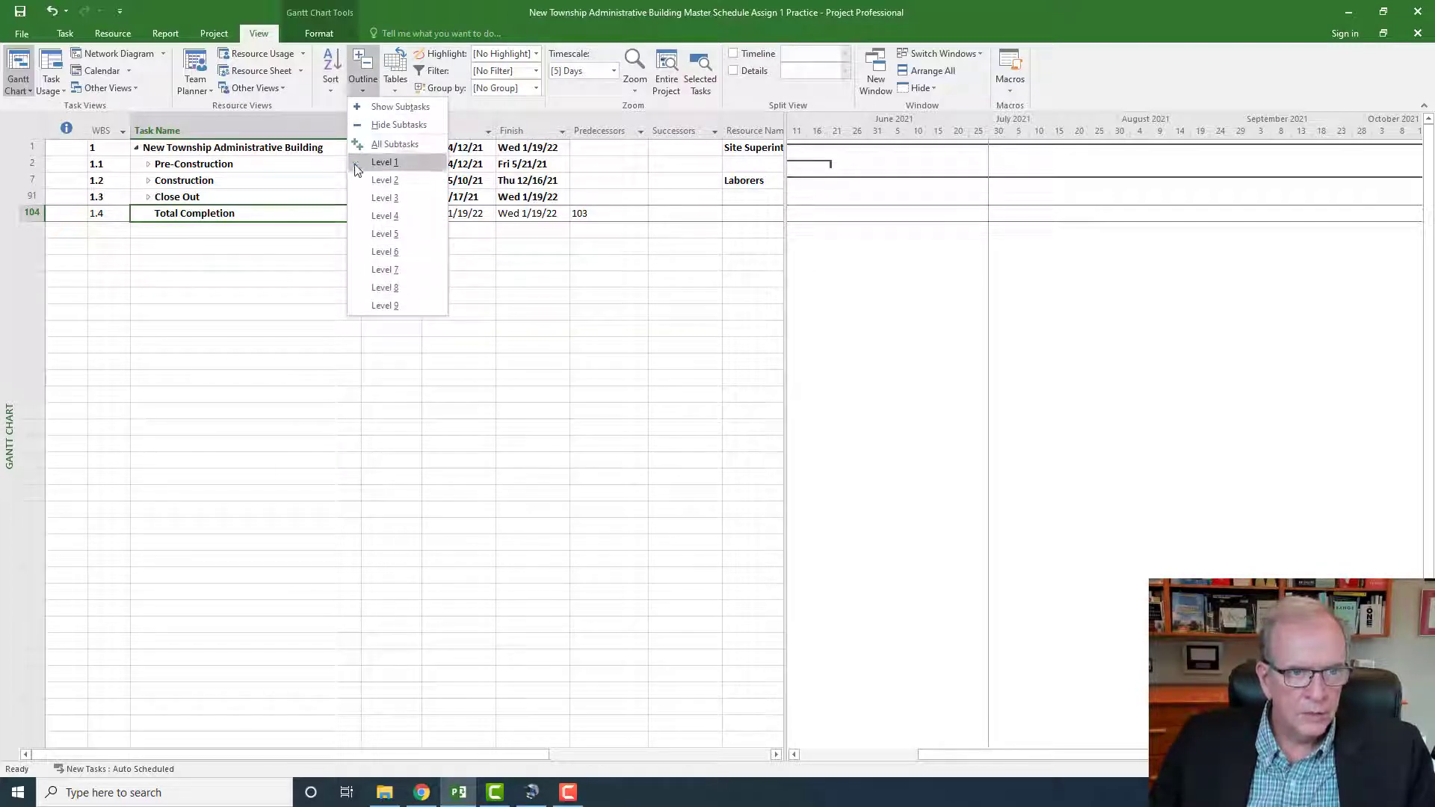
{"action": "left_click", "coordinate": [384, 198]}
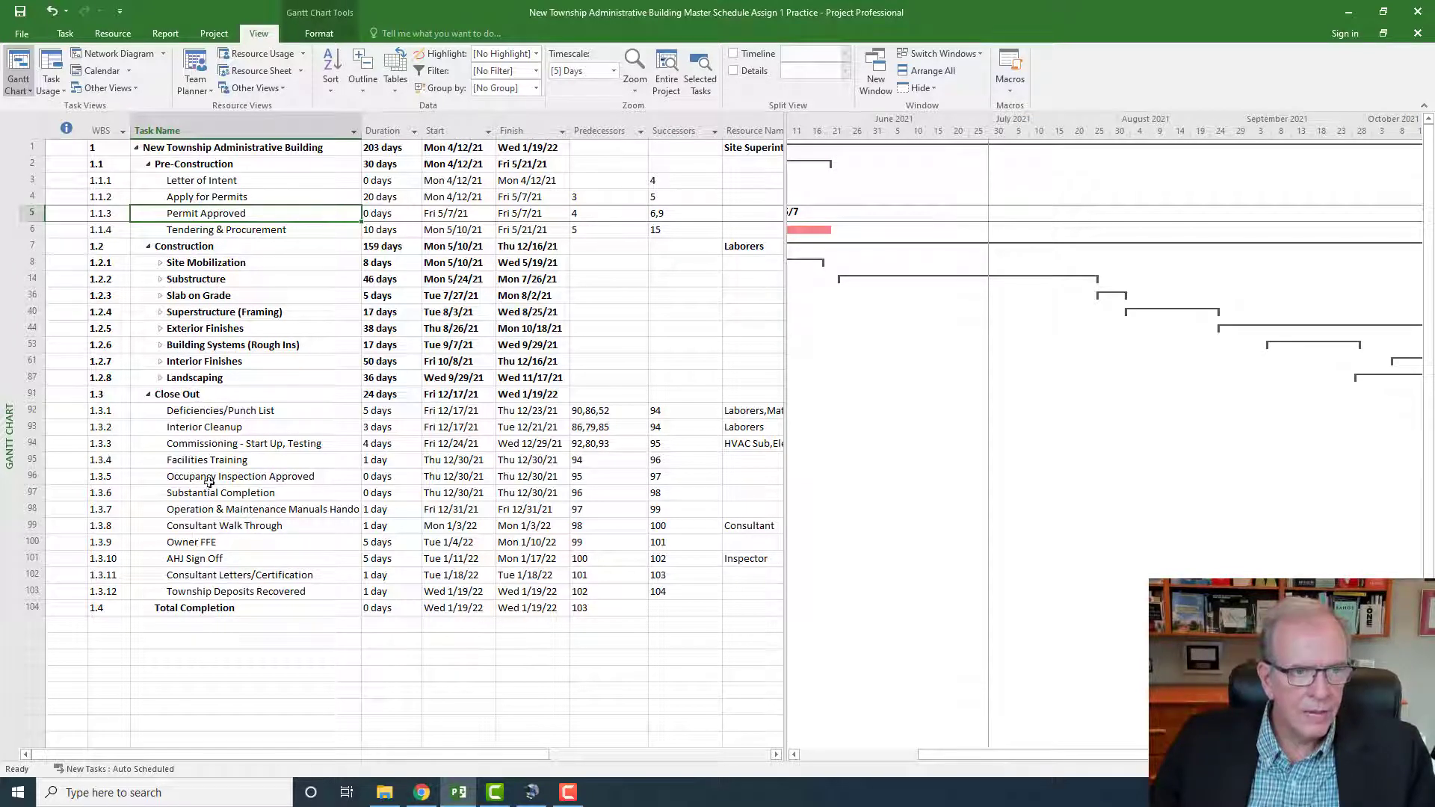
{"action": "left_click", "coordinate": [364, 91]}
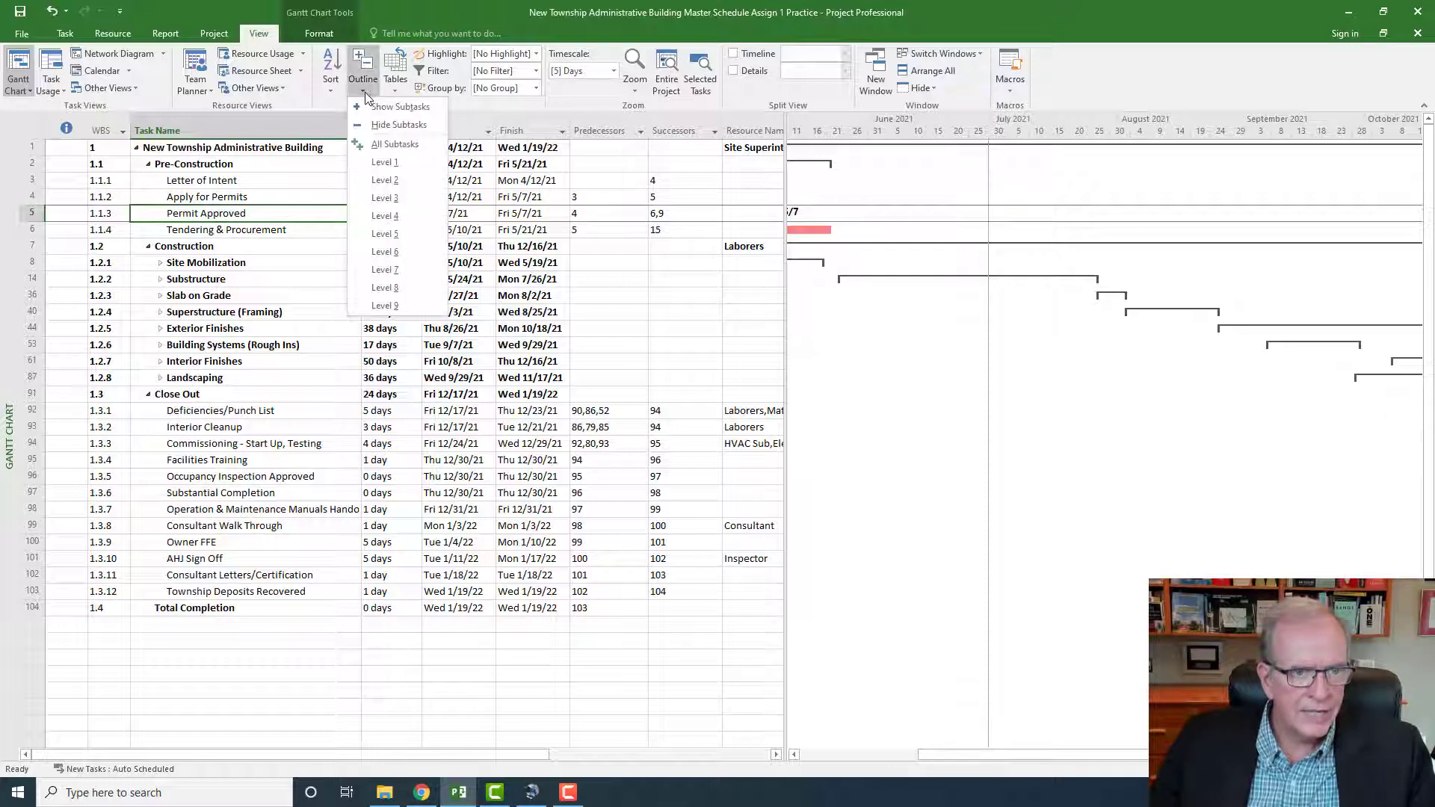
{"action": "left_click", "coordinate": [385, 216]}
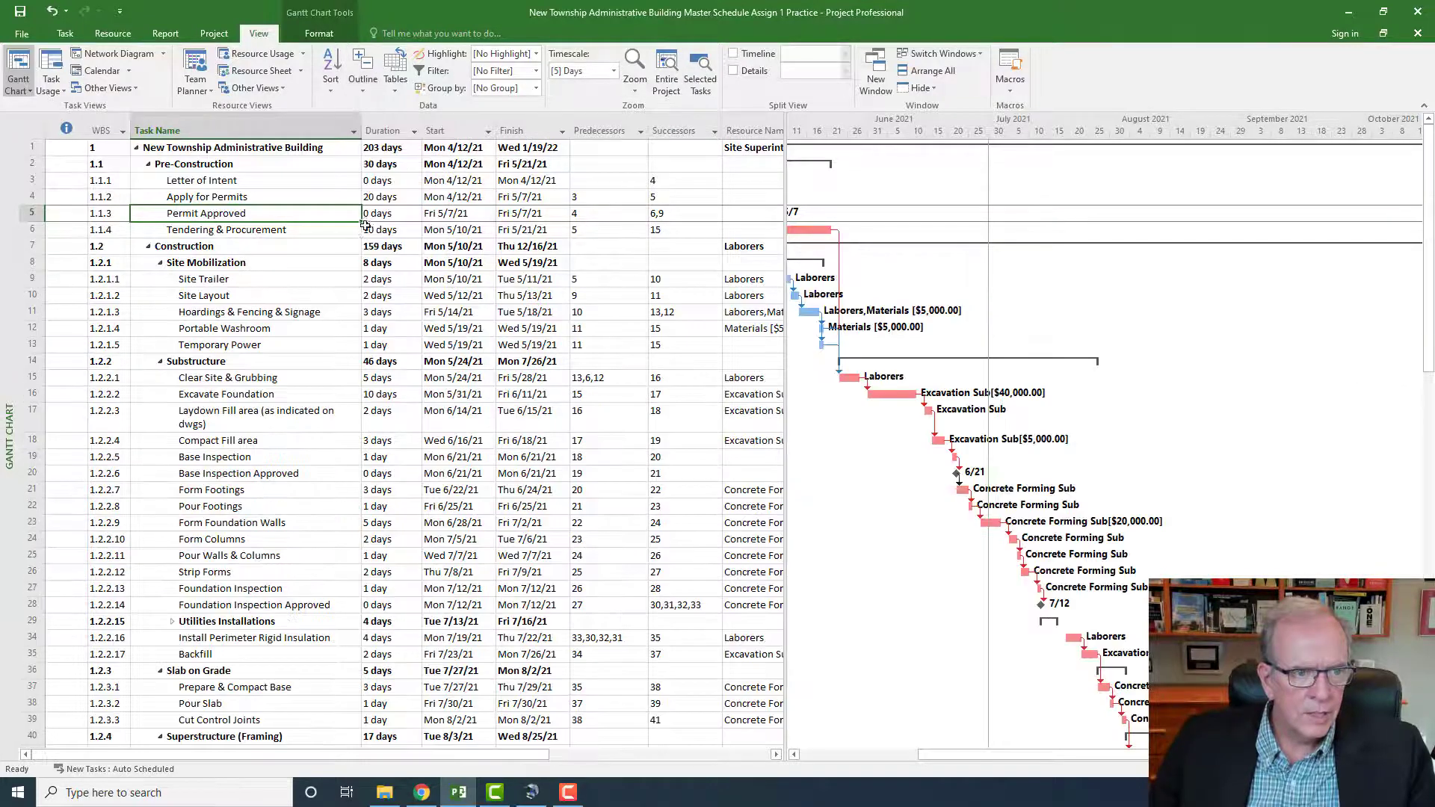
Step: Examine the tasks under Substructure, briefly expanding Utilities Installations to inspect its subtasks
{"action": "scroll", "coordinate": [351, 288], "scroll_direction": "down", "scroll_amount": 5}
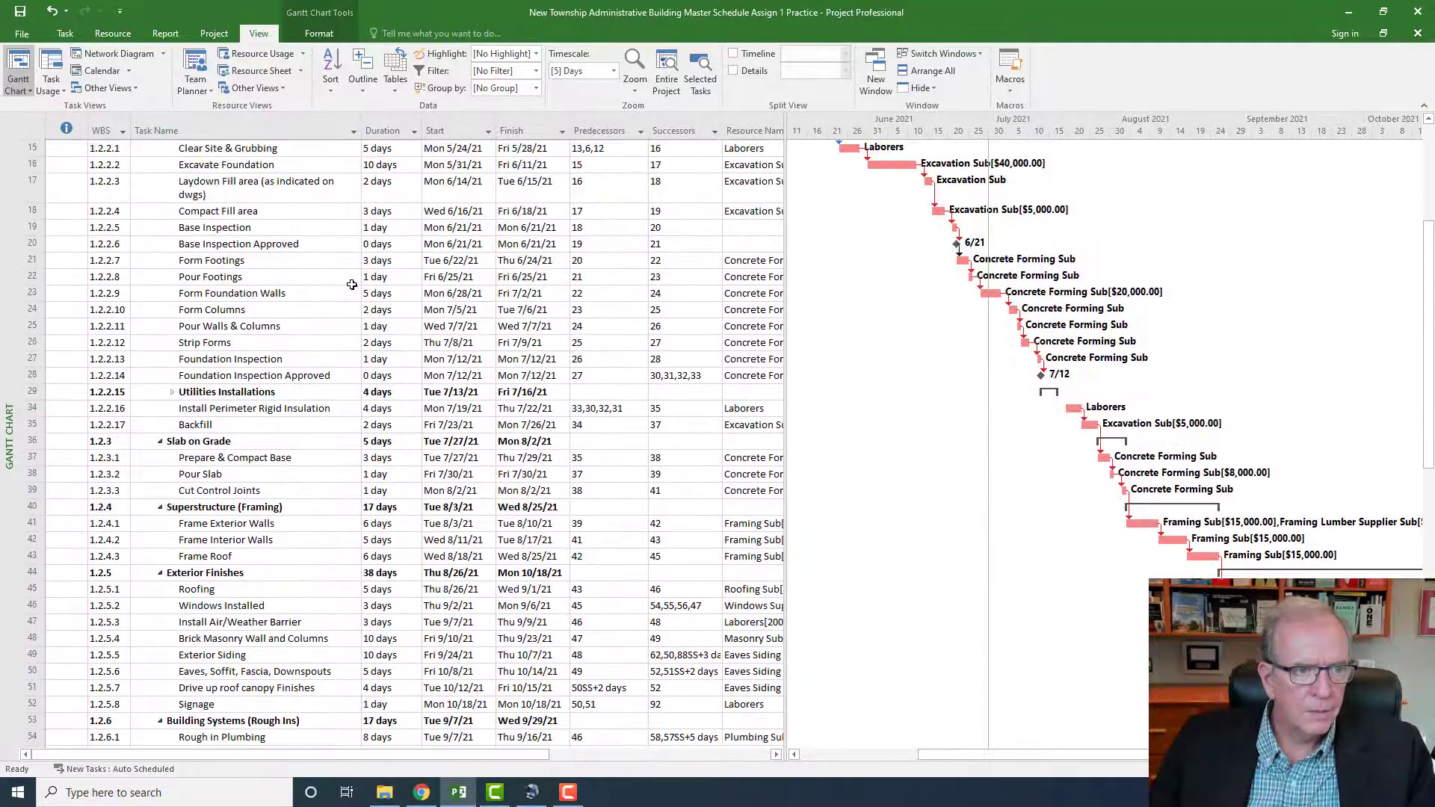
{"action": "scroll", "coordinate": [231, 272], "scroll_direction": "up", "scroll_amount": 3}
{"action": "left_click", "coordinate": [232, 265]}
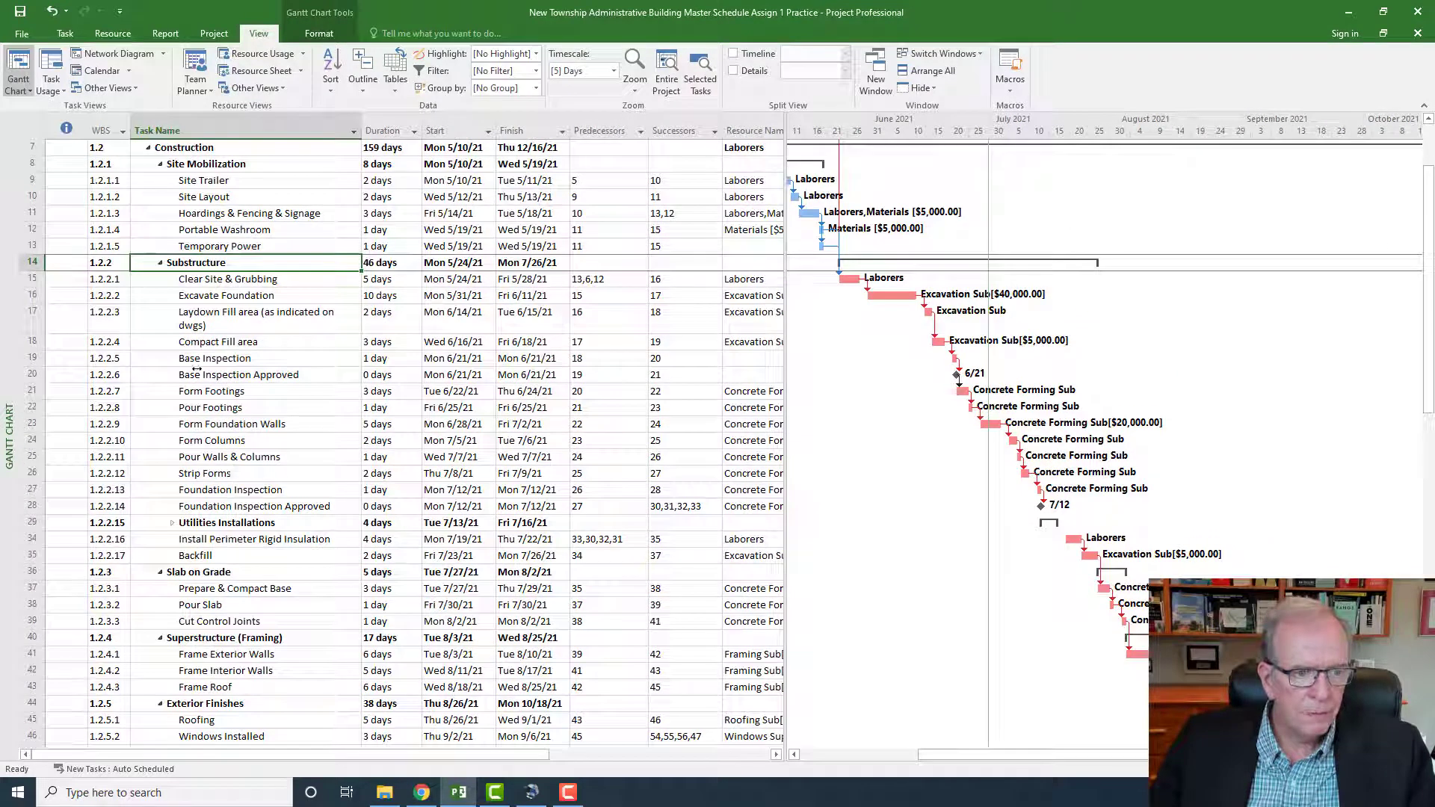
{"action": "left_click", "coordinate": [240, 525]}
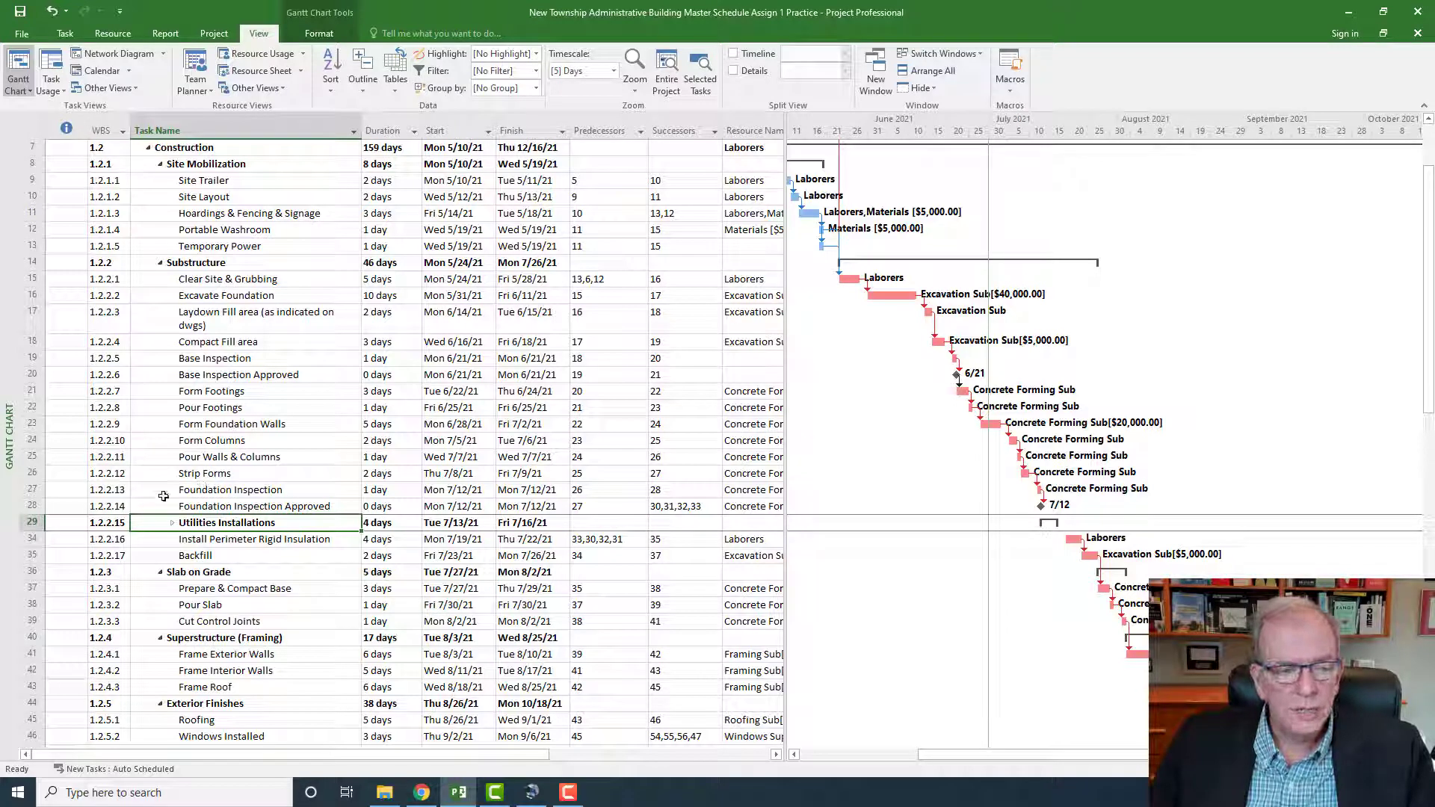
{"action": "left_click", "coordinate": [172, 524]}
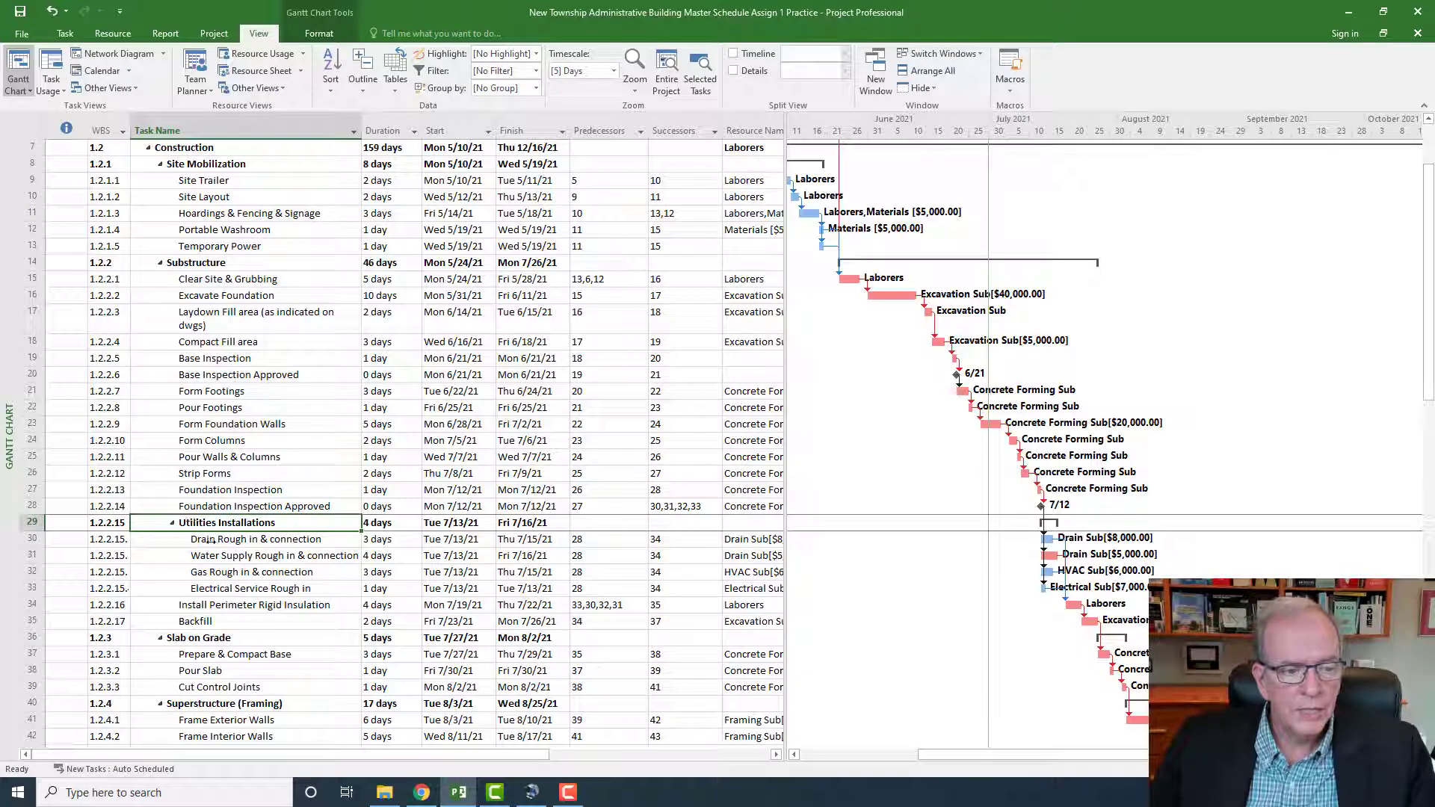
{"action": "left_click", "coordinate": [172, 524]}
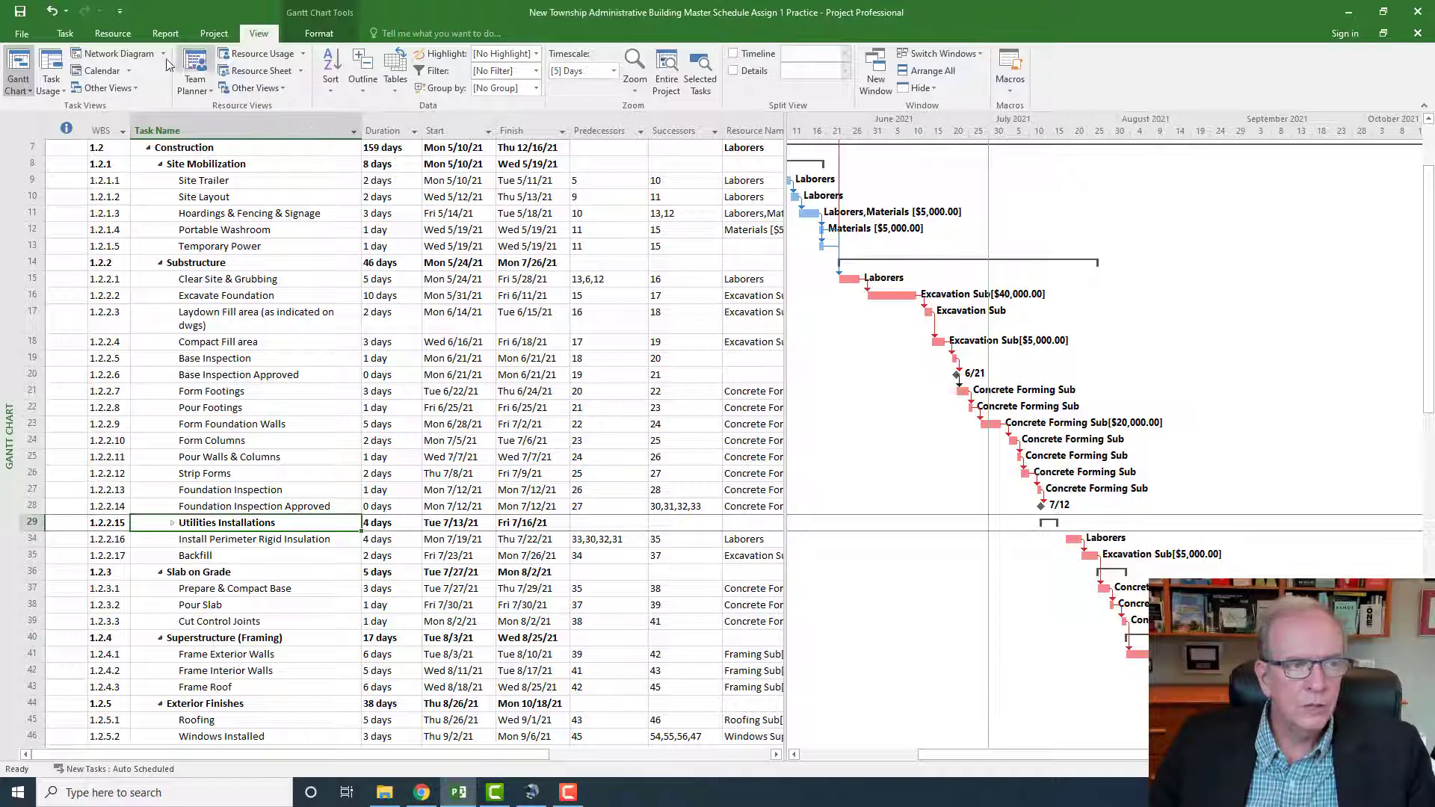
Step: Outdent the Utilities Installations summary task to the same level as Substructure and expand its subtasks
{"action": "left_click", "coordinate": [63, 36]}
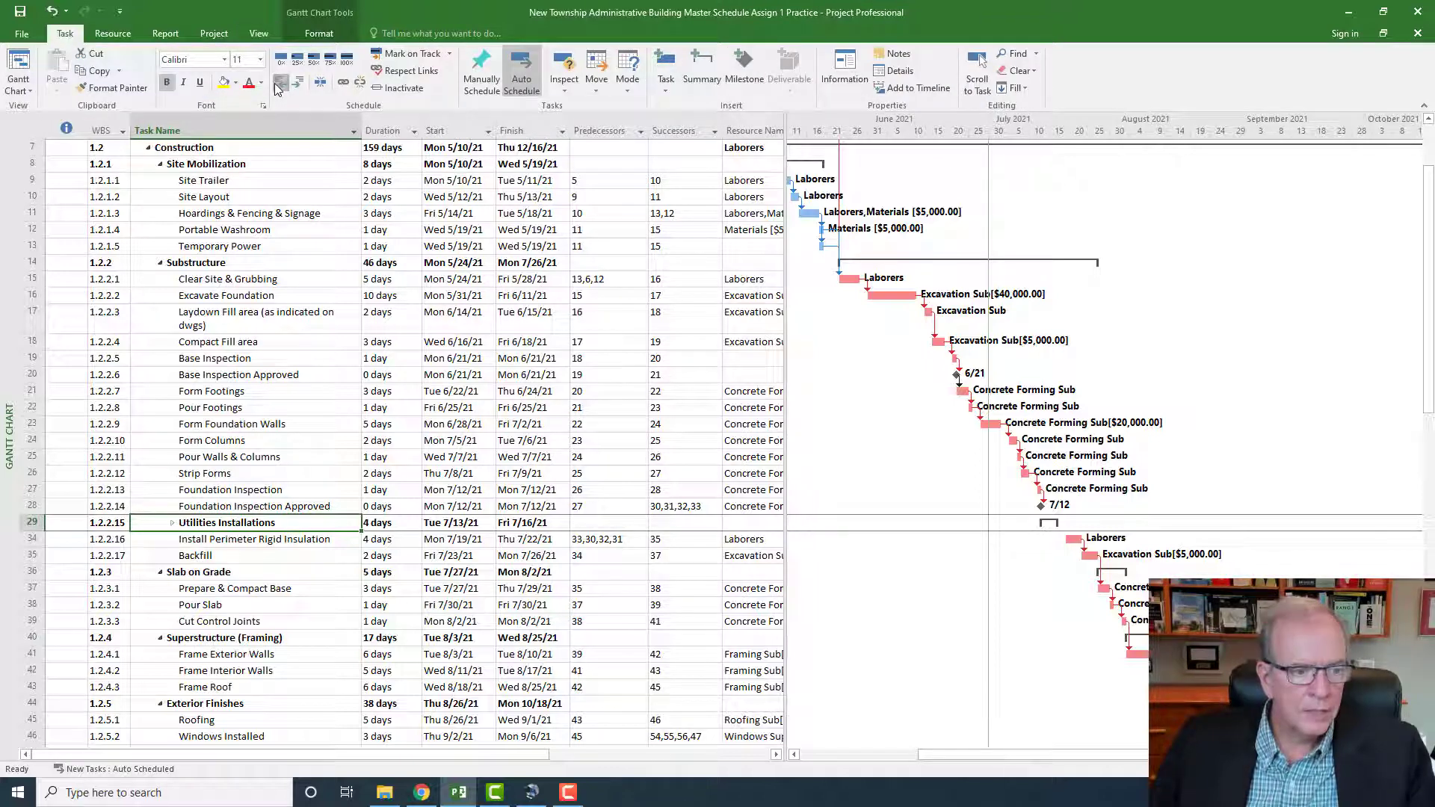
{"action": "left_click", "coordinate": [279, 83]}
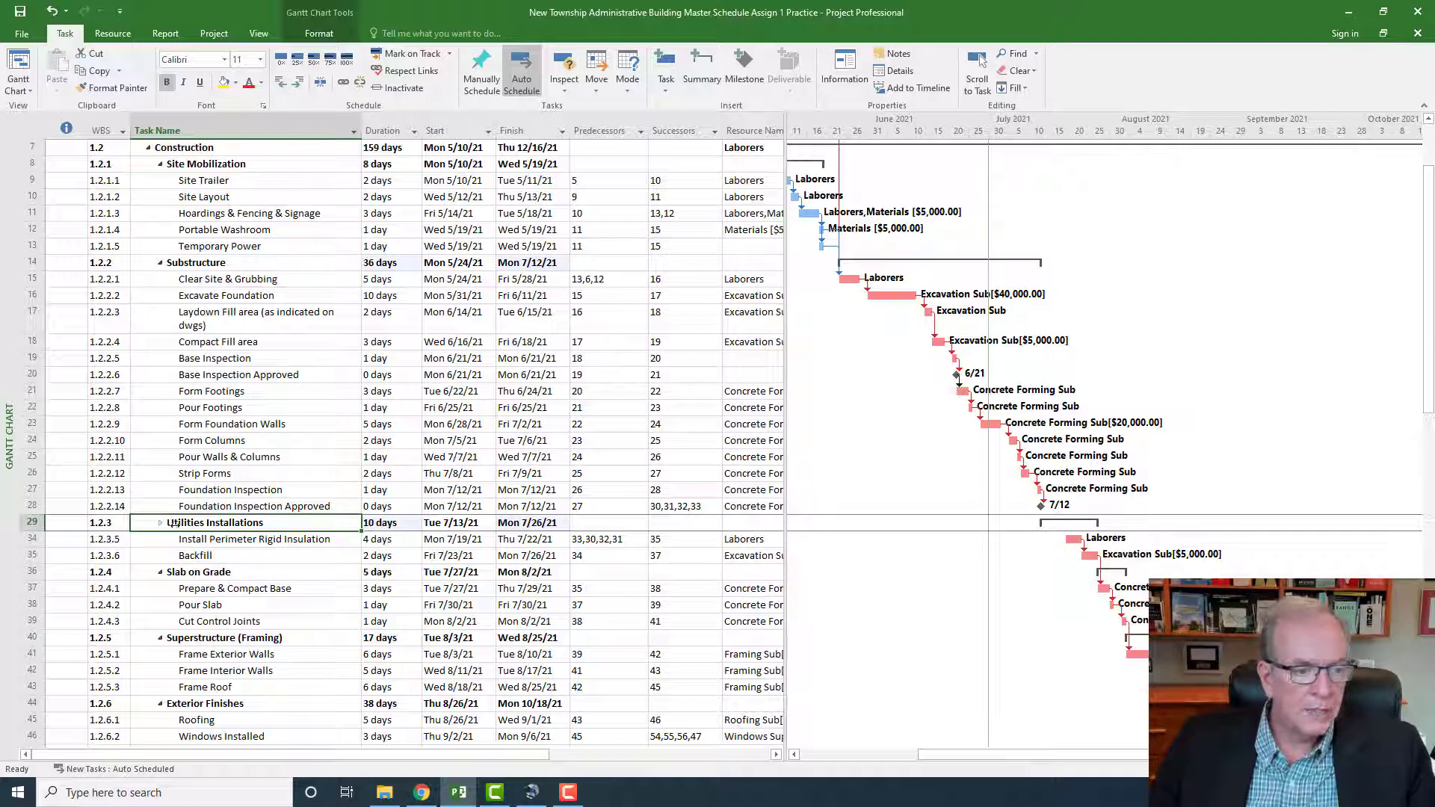
{"action": "left_click", "coordinate": [162, 524]}
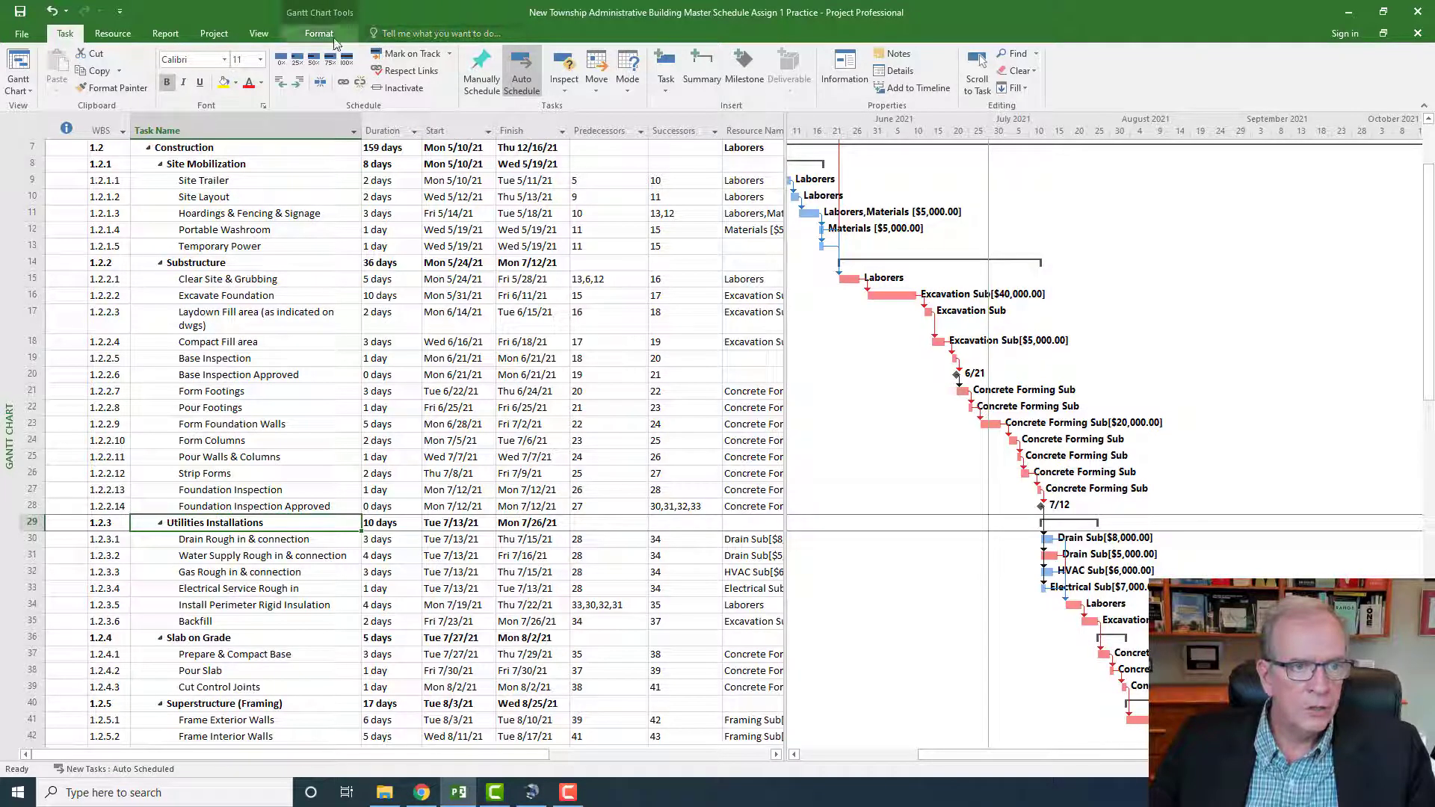
Step: Show the outline at Level 3 and check the alignment of the summary tasks under Construction
{"action": "left_click", "coordinate": [258, 34]}
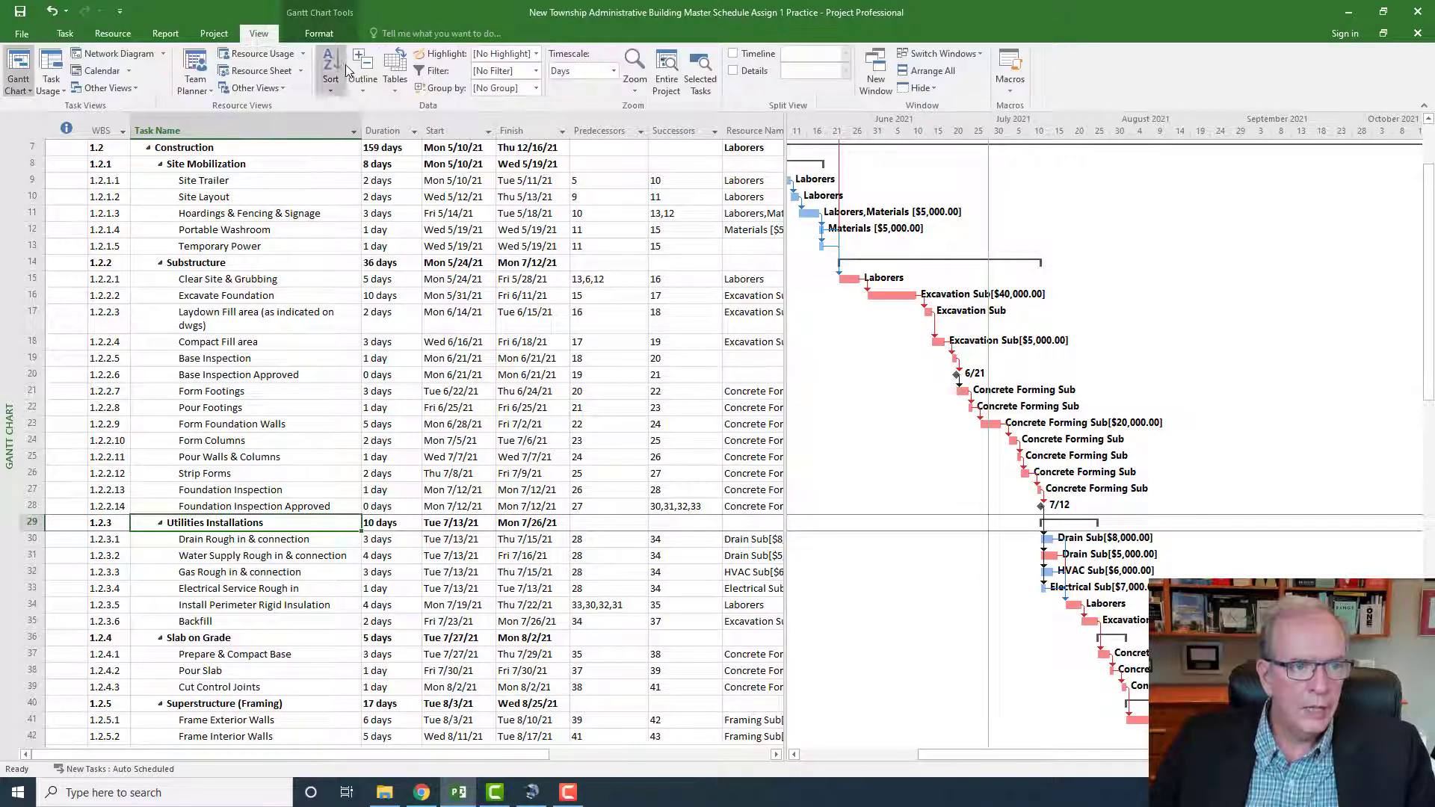
{"action": "left_click", "coordinate": [363, 91]}
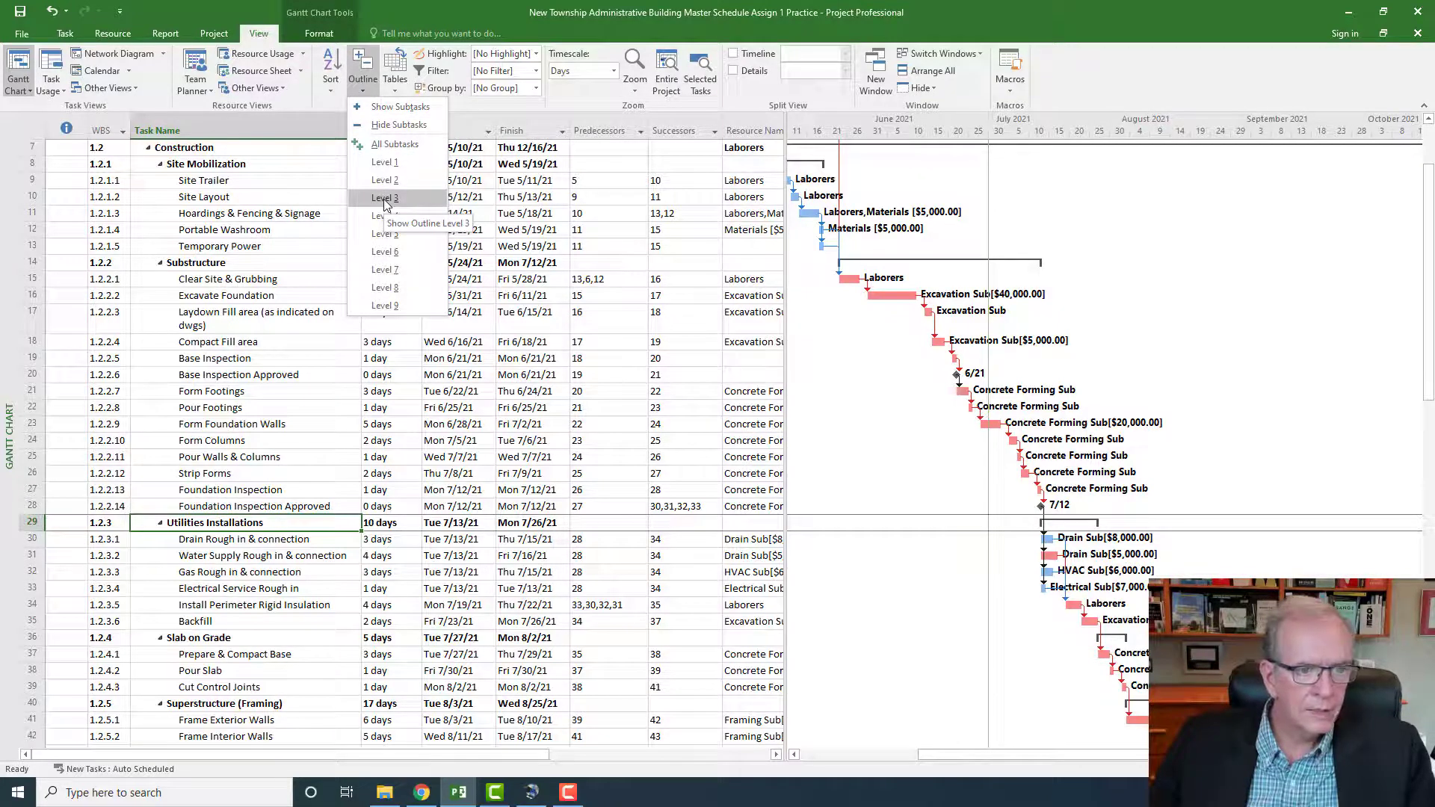
{"action": "left_click", "coordinate": [385, 198]}
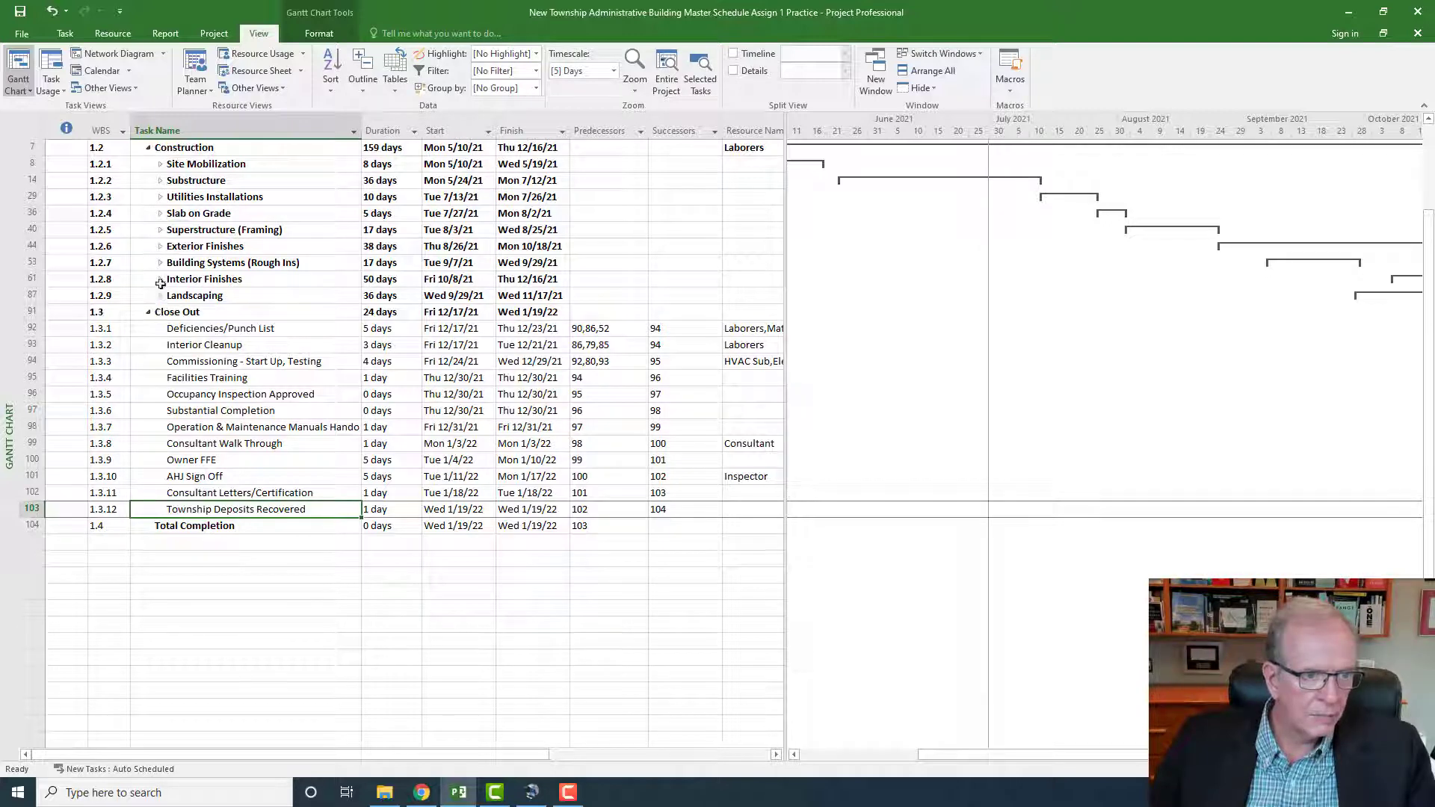
{"action": "scroll", "coordinate": [185, 156], "scroll_direction": "up", "scroll_amount": 2}
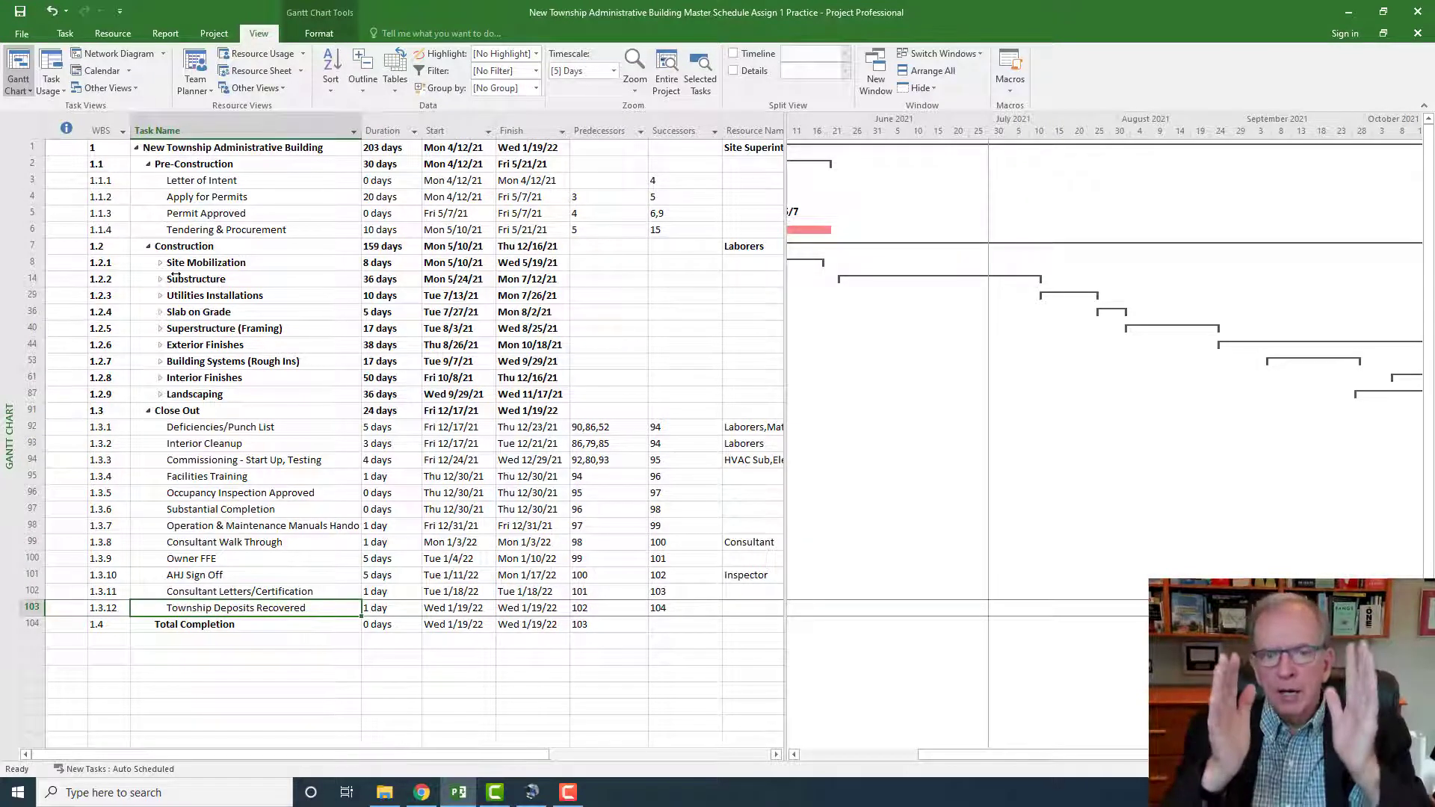
Step: Show all subtasks again and widen the Gantt bar area up to the Successors column
{"action": "left_click", "coordinate": [363, 91]}
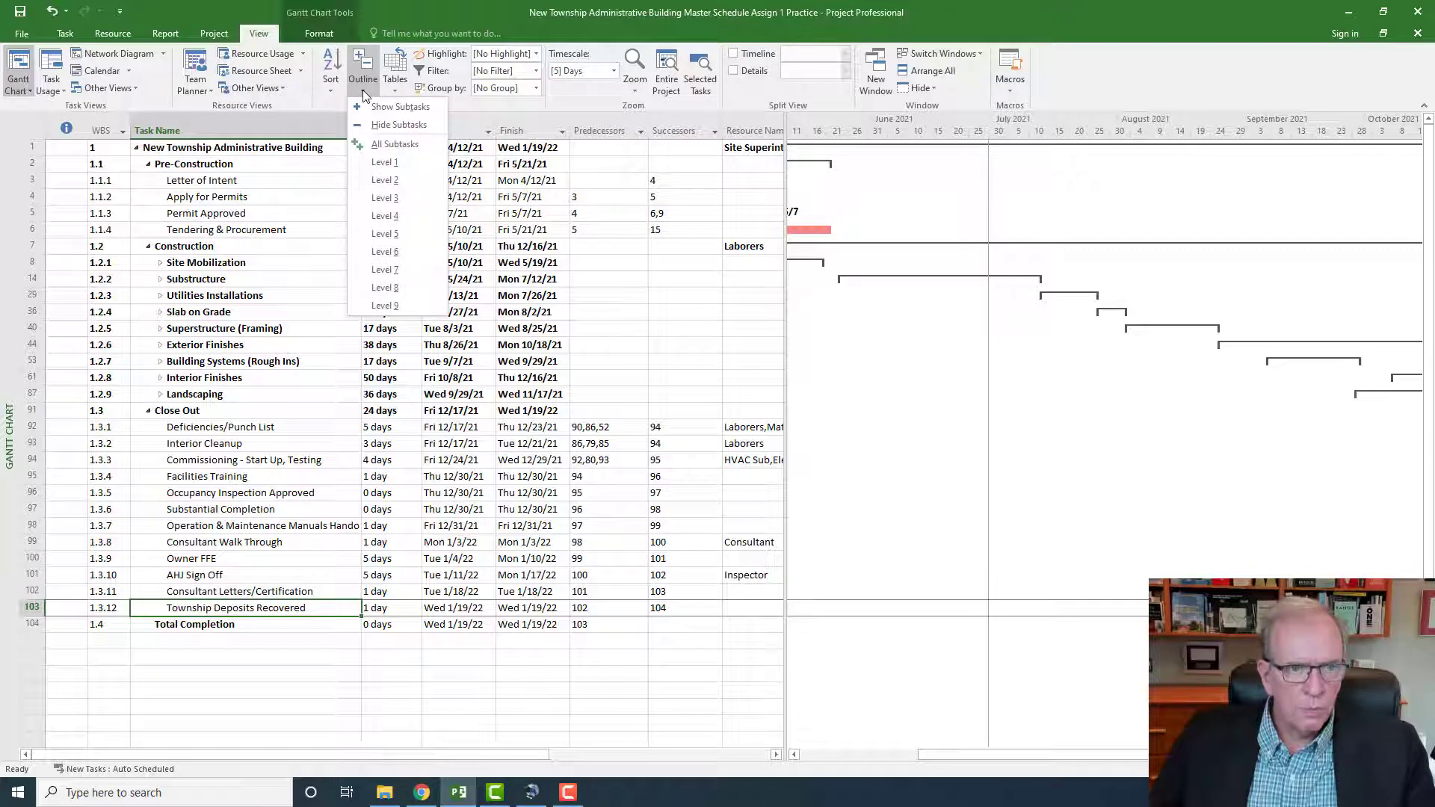
{"action": "left_click", "coordinate": [386, 147]}
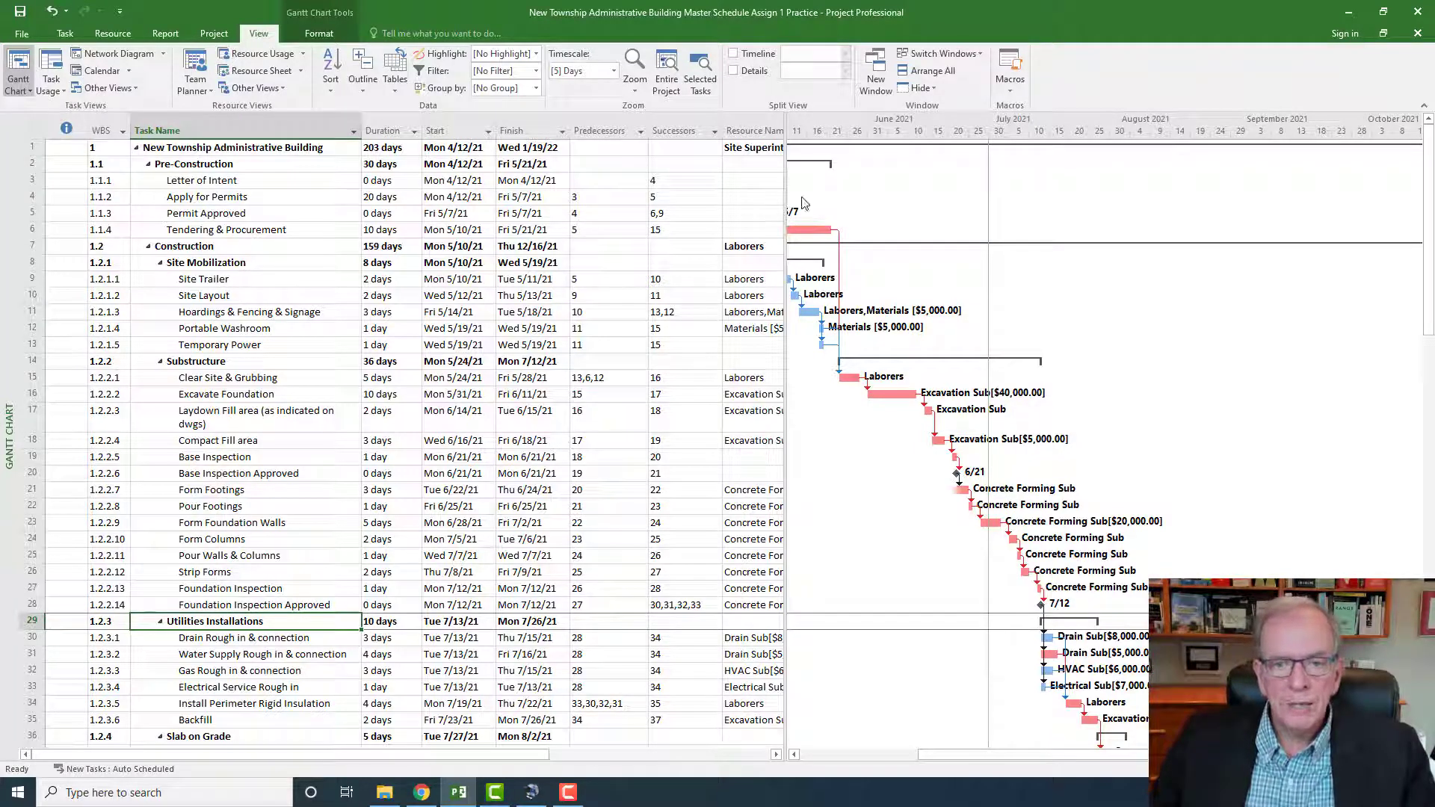
{"action": "left_click_drag", "start_coordinate": [786, 213], "coordinate": [723, 268]}
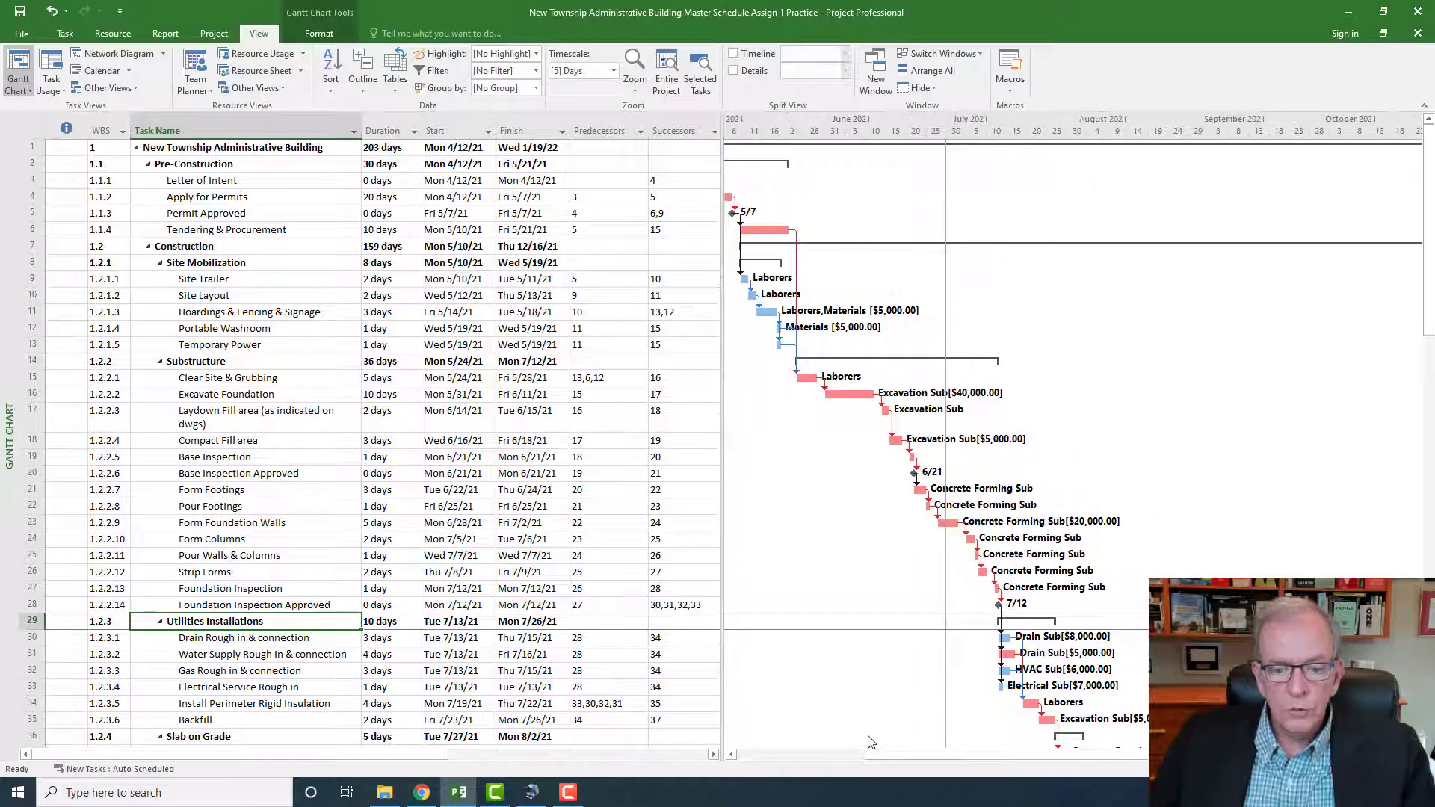
{"action": "left_click_drag", "start_coordinate": [871, 754], "coordinate": [801, 719]}
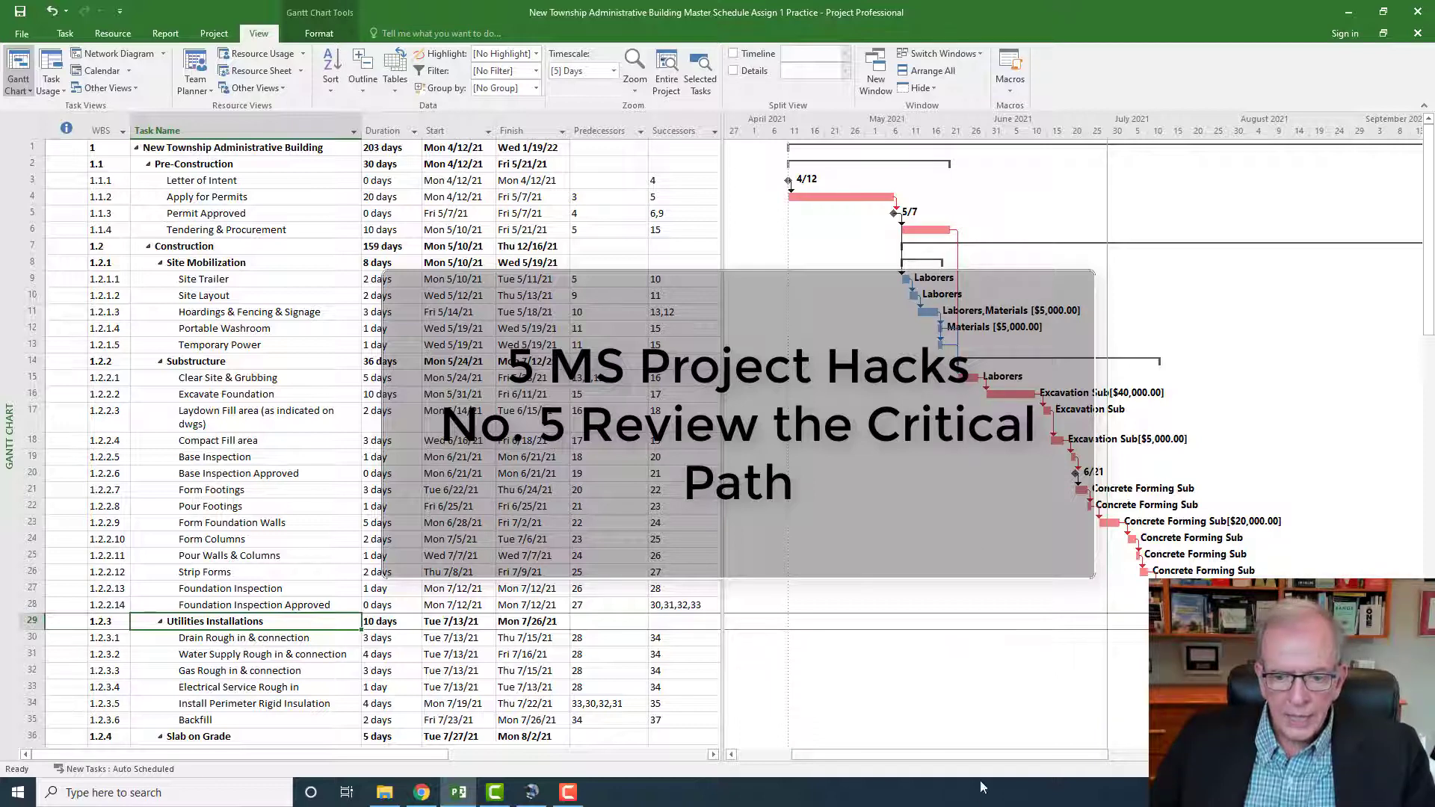
{"action": "left_click_drag", "start_coordinate": [985, 756], "coordinate": [1041, 757]}
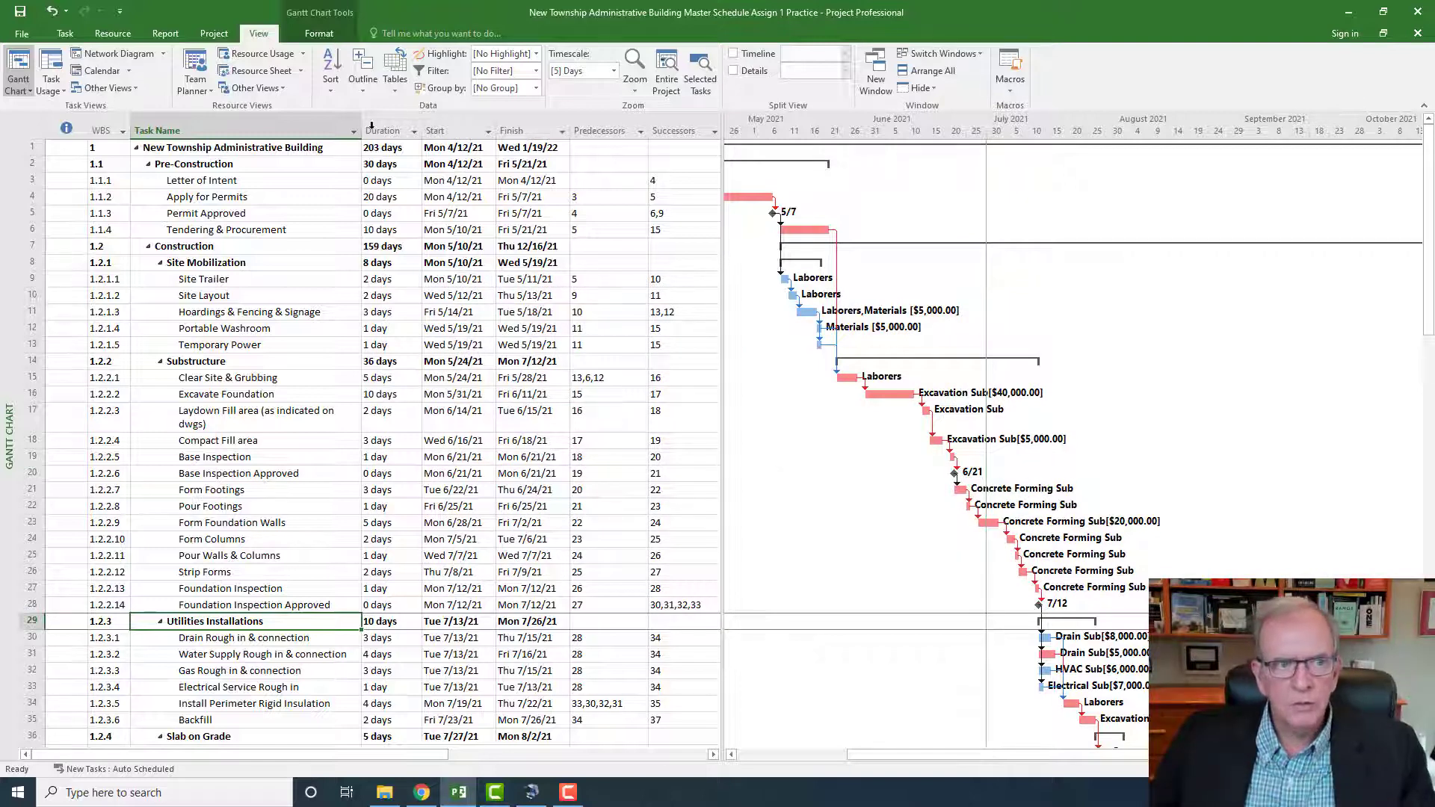
Step: Turn the Critical Tasks highlighting off and on again to compare the Gantt bars
{"action": "left_click", "coordinate": [320, 35]}
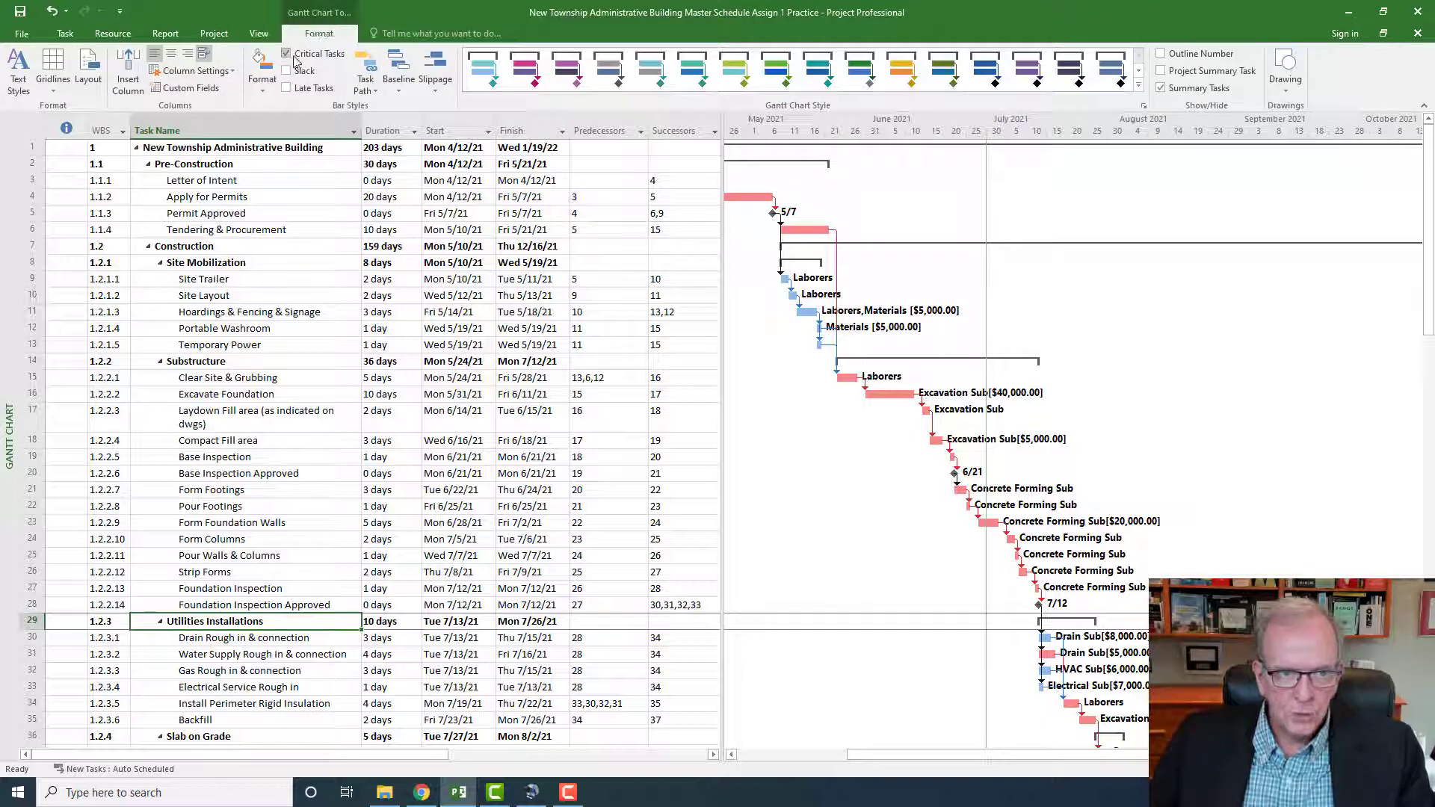
{"action": "left_click", "coordinate": [287, 54]}
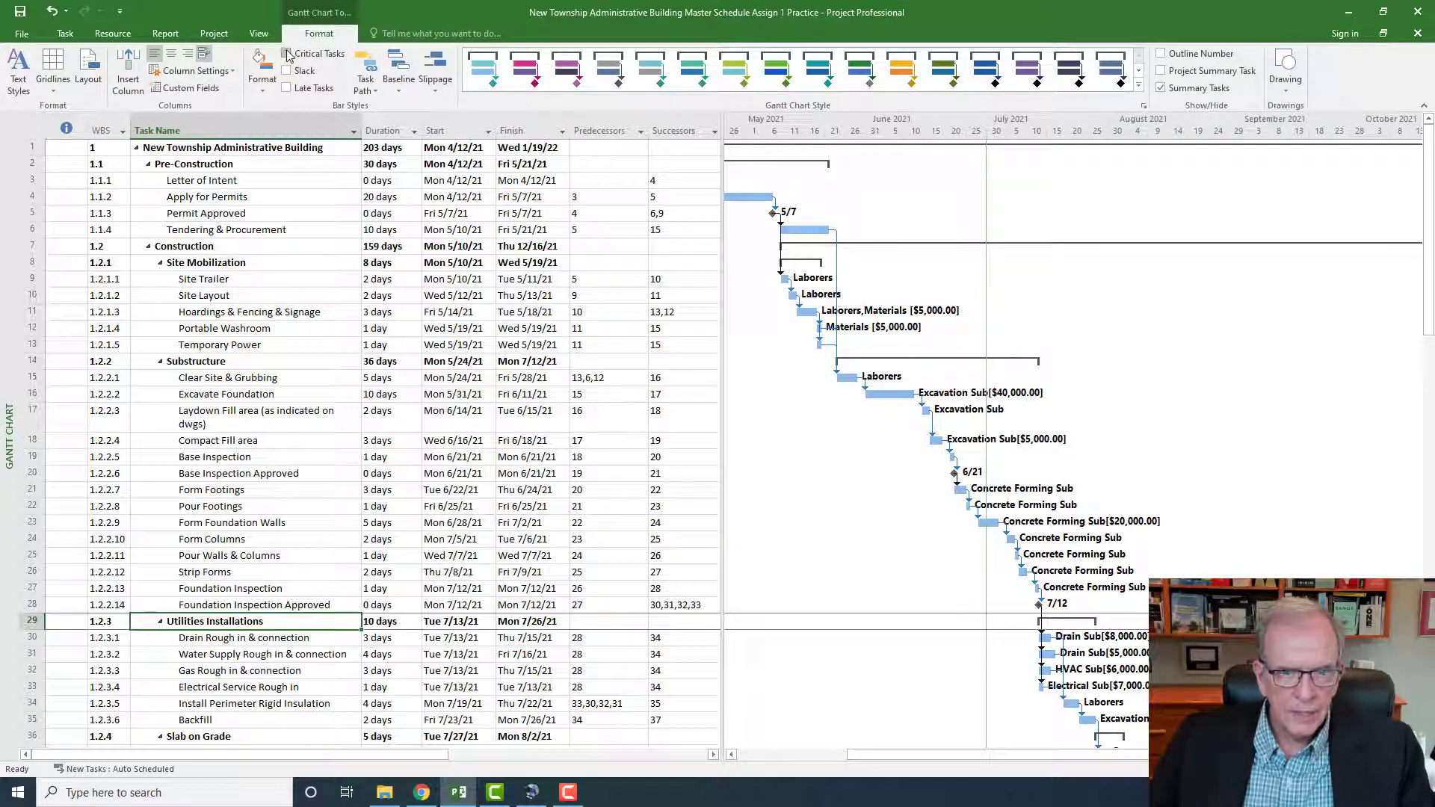
{"action": "left_click", "coordinate": [288, 55]}
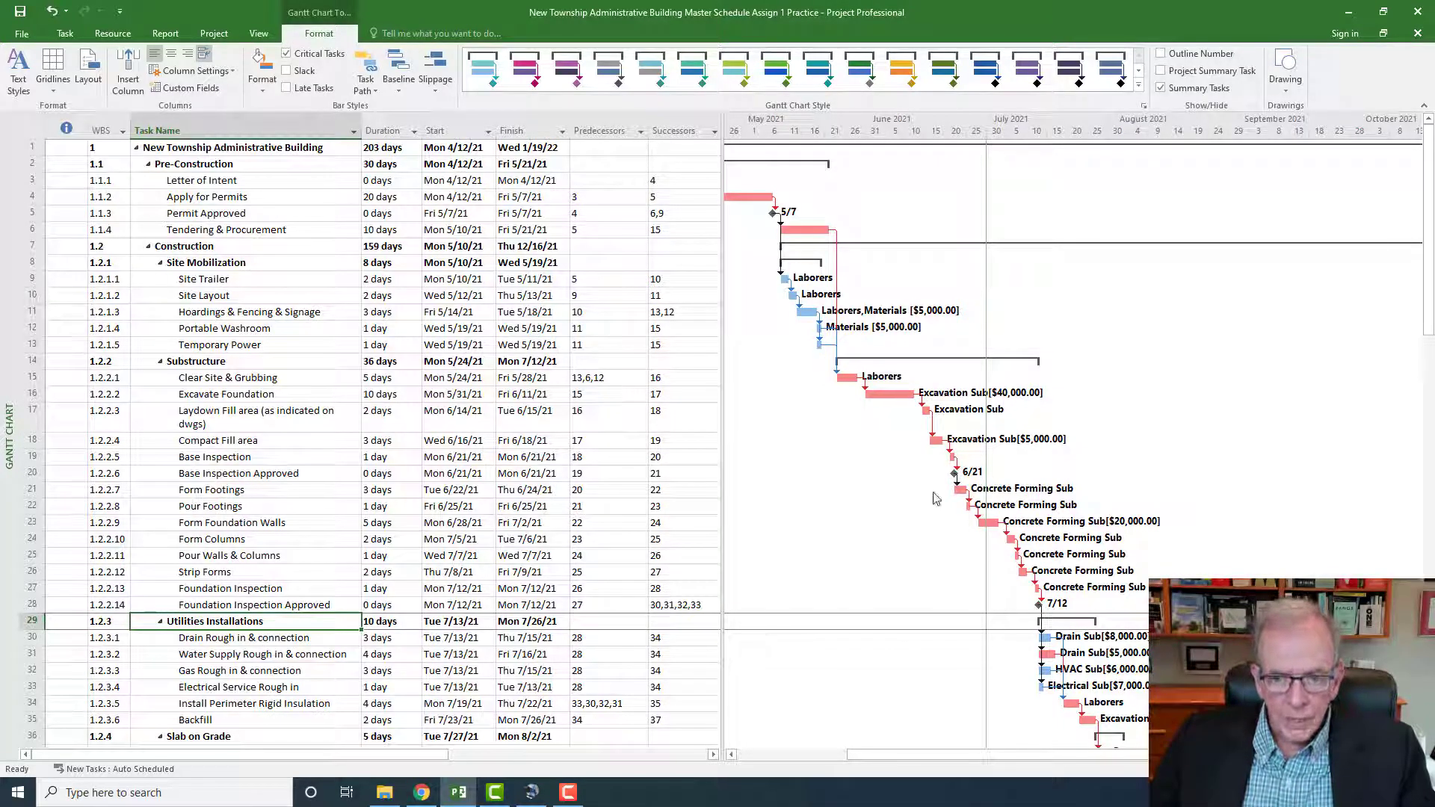
Step: Trace the critical path through the Gantt bars from Form Columns down to the Close Out tasks
{"action": "left_click", "coordinate": [1004, 540]}
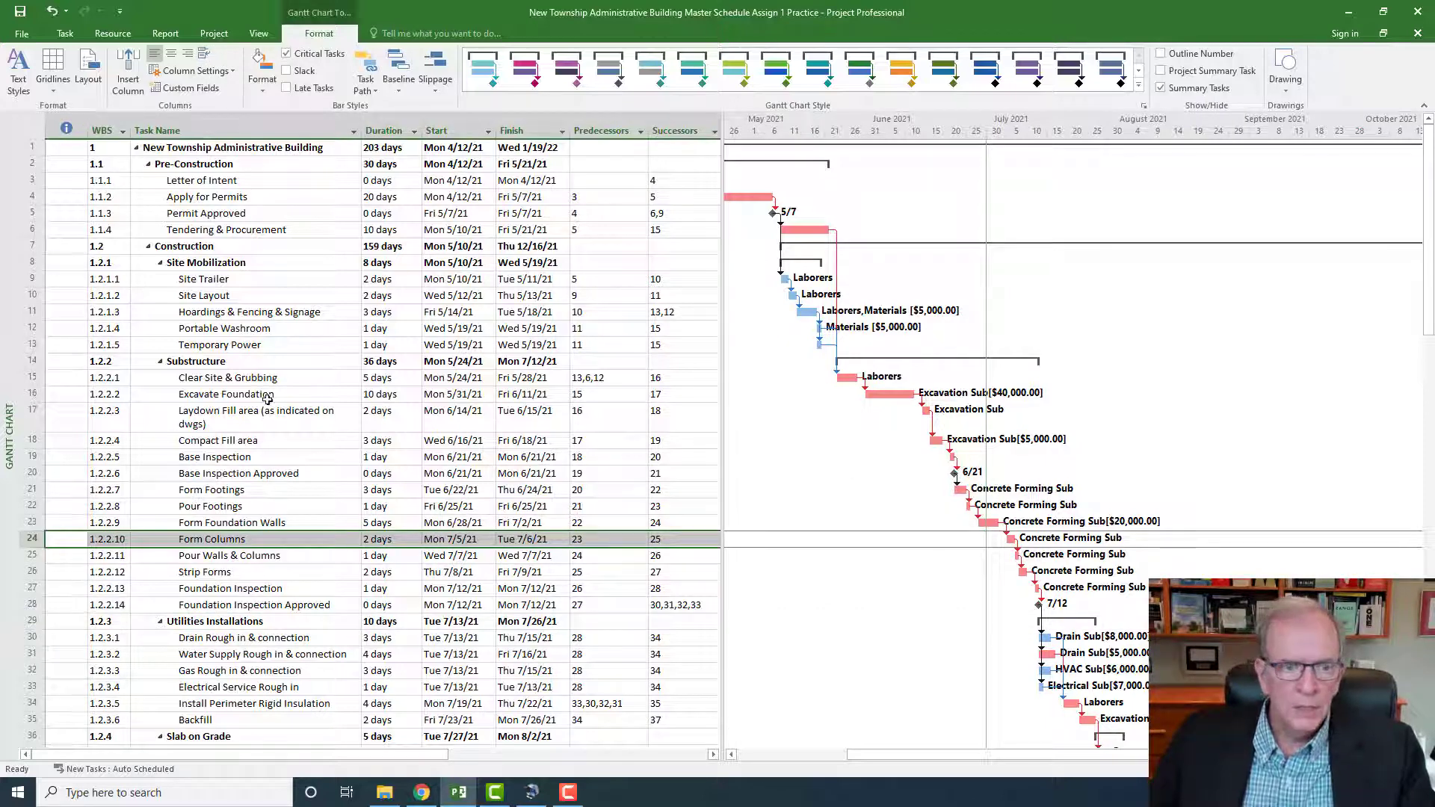
{"action": "left_click", "coordinate": [302, 340]}
{"action": "scroll", "coordinate": [302, 340], "scroll_direction": "down", "scroll_amount": 7}
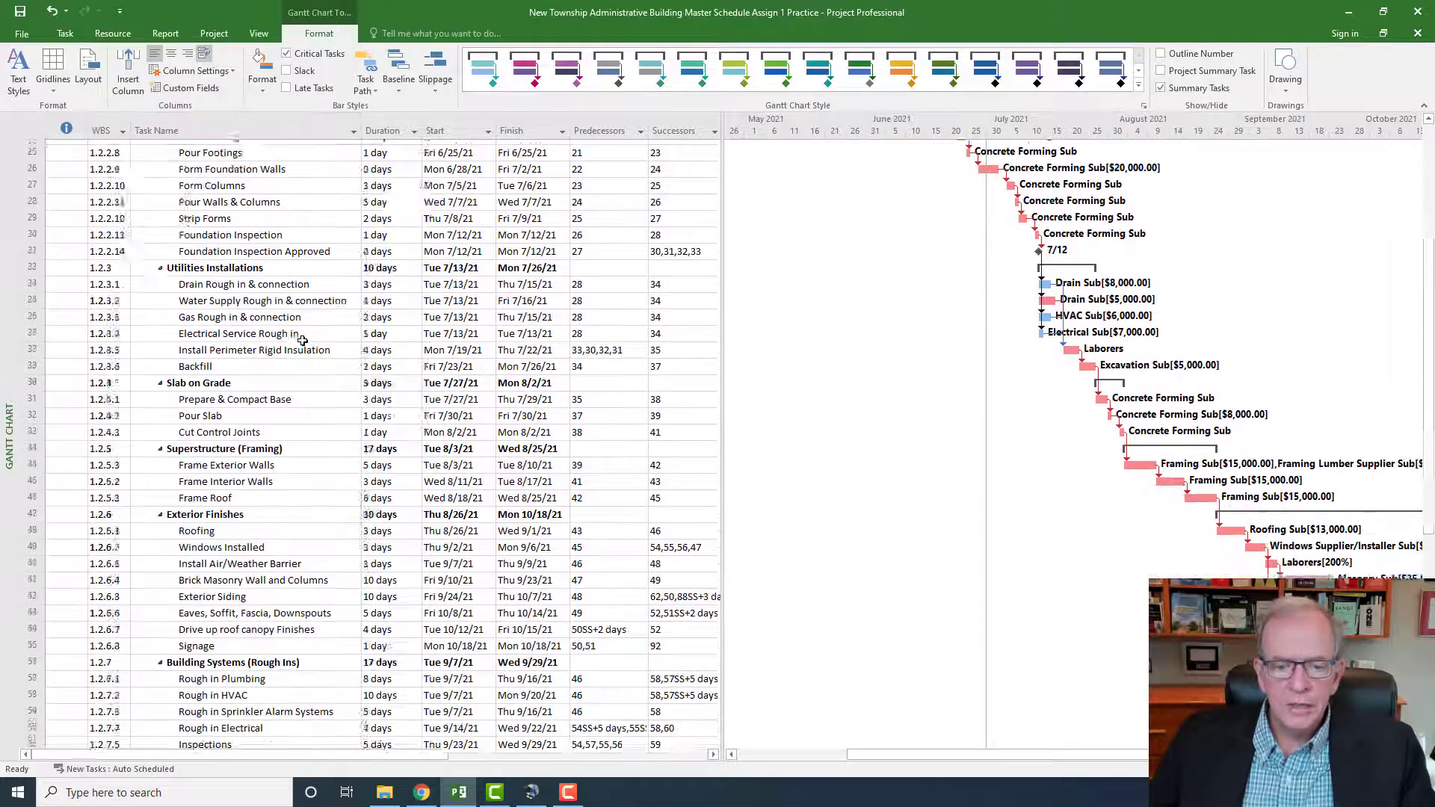
{"action": "scroll", "coordinate": [302, 340], "scroll_direction": "down", "scroll_amount": 11}
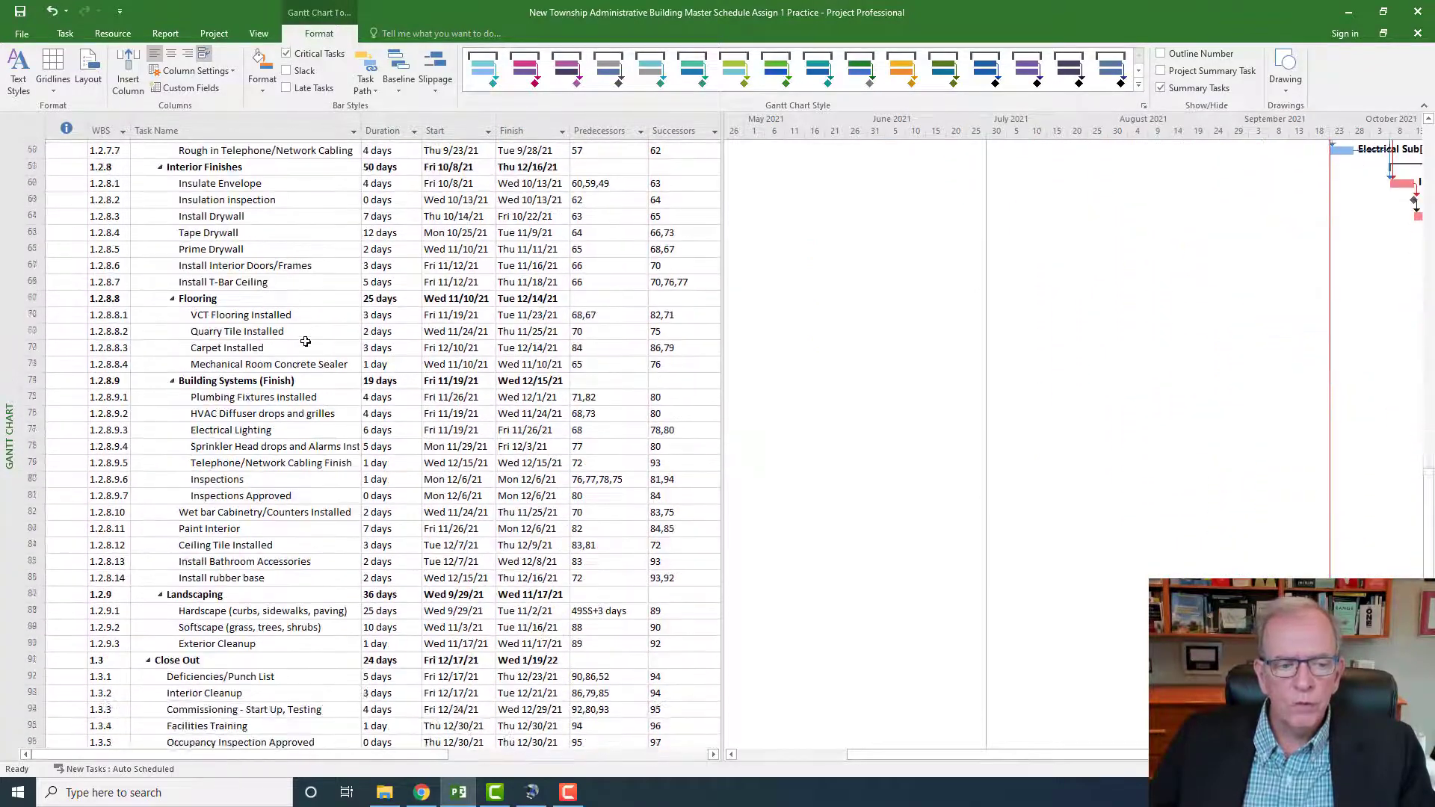
{"action": "scroll", "coordinate": [306, 342], "scroll_direction": "down", "scroll_amount": 4}
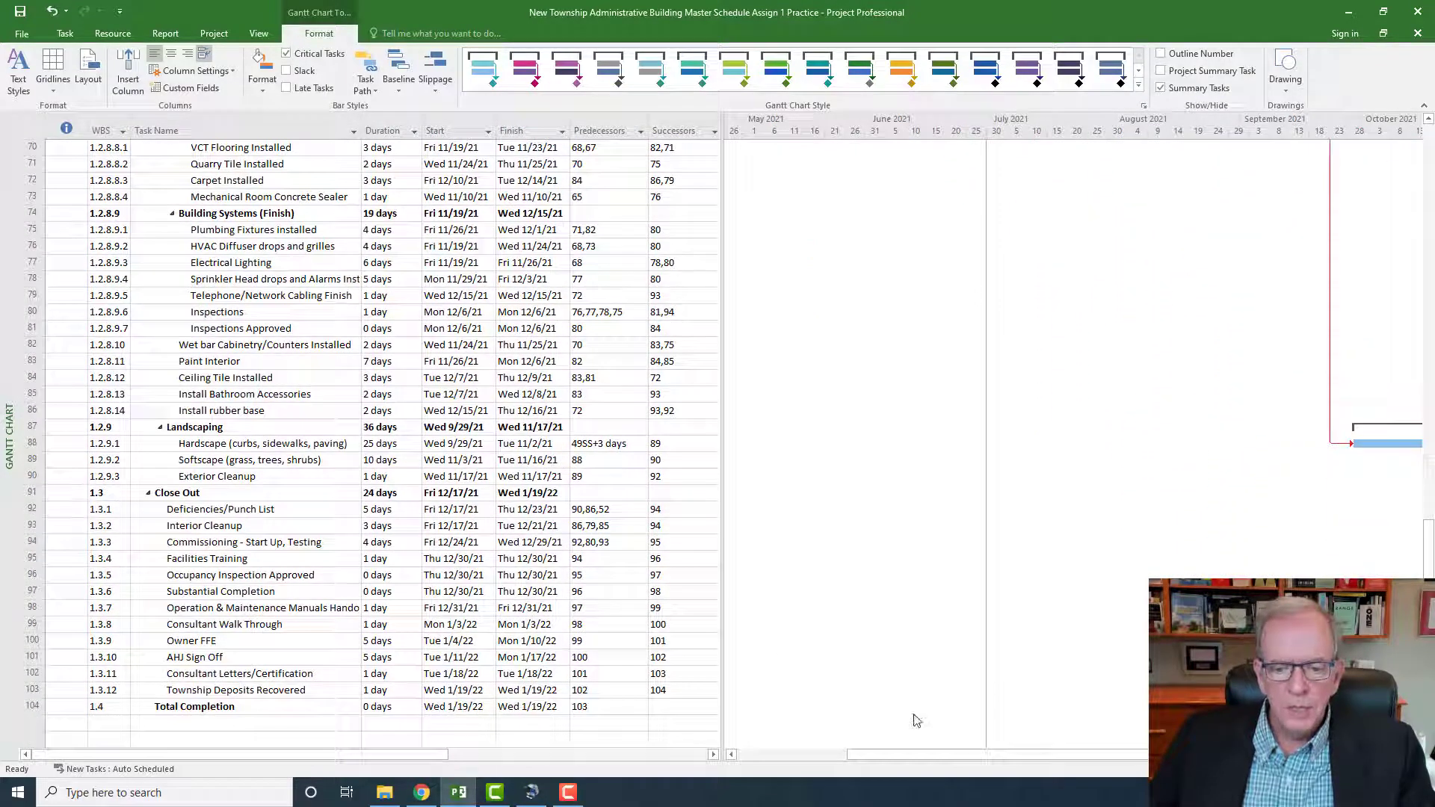
{"action": "left_click_drag", "start_coordinate": [984, 761], "coordinate": [1230, 761]}
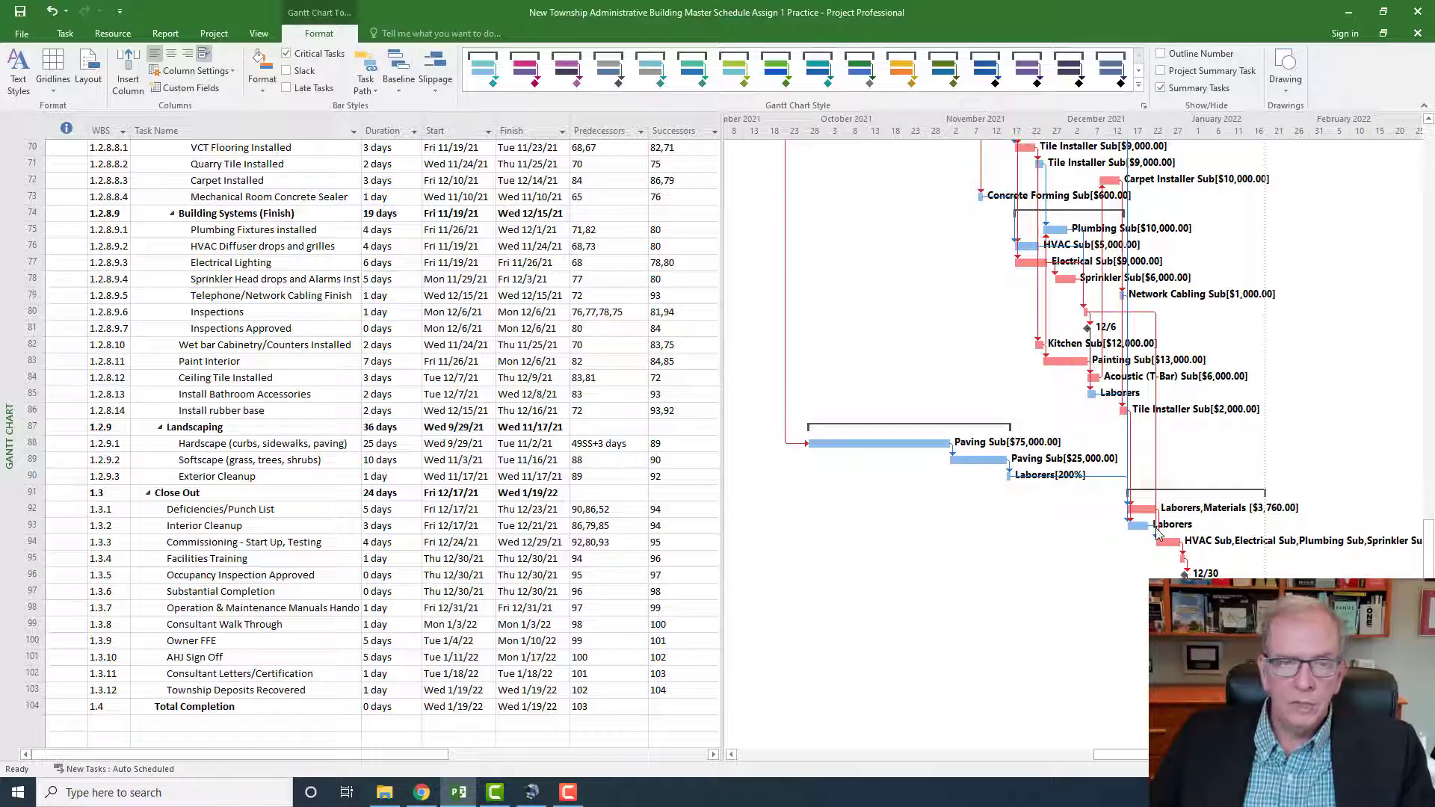
{"action": "mouse_move", "coordinate": [1157, 533]}
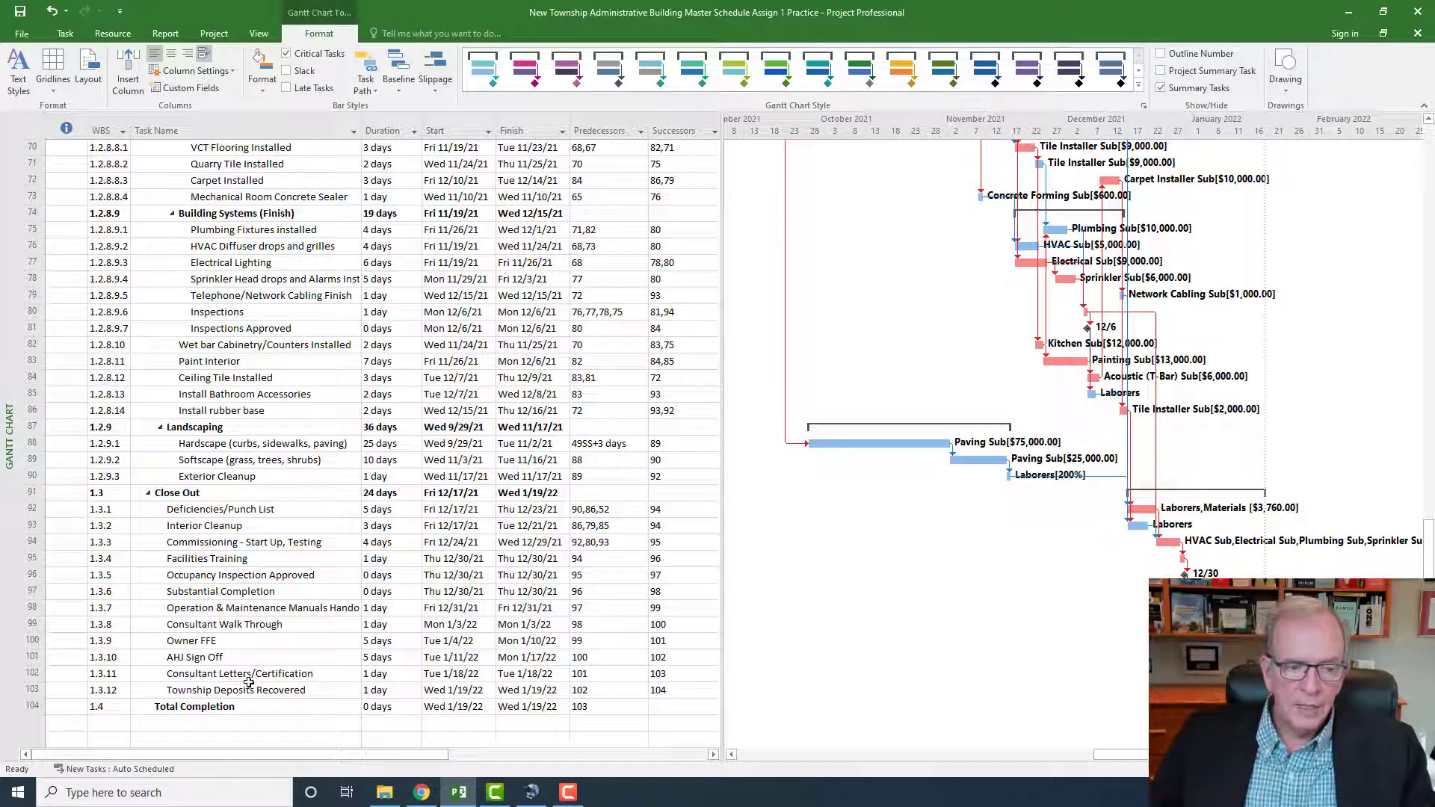
Step: Filter the schedule from the start of the project to show only the Critical tasks
{"action": "left_click", "coordinate": [240, 658]}
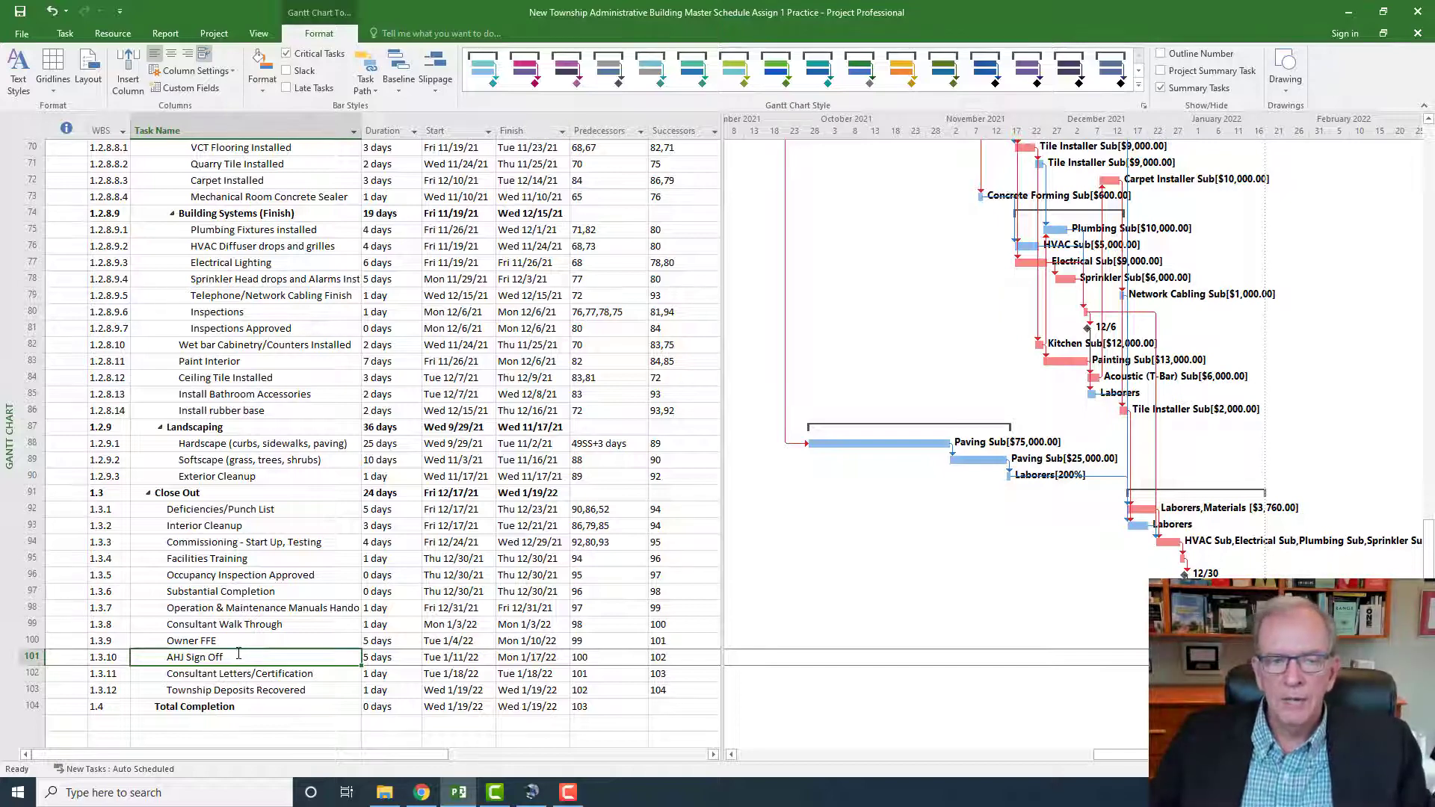
{"action": "scroll", "coordinate": [239, 655], "scroll_direction": "up", "scroll_amount": 6}
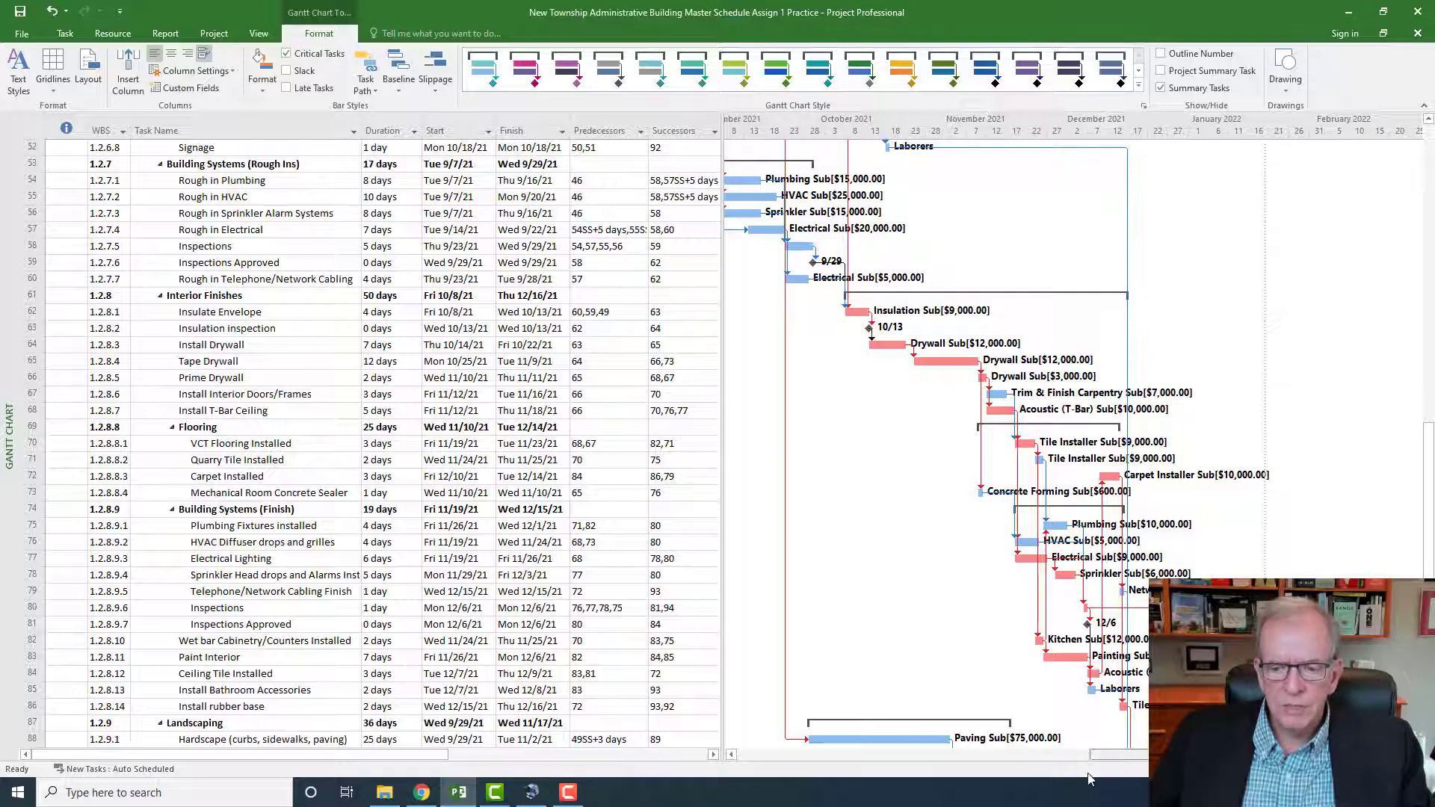
{"action": "left_click_drag", "start_coordinate": [1089, 778], "coordinate": [720, 740]}
{"action": "scroll", "coordinate": [846, 711], "scroll_direction": "up", "scroll_amount": 17}
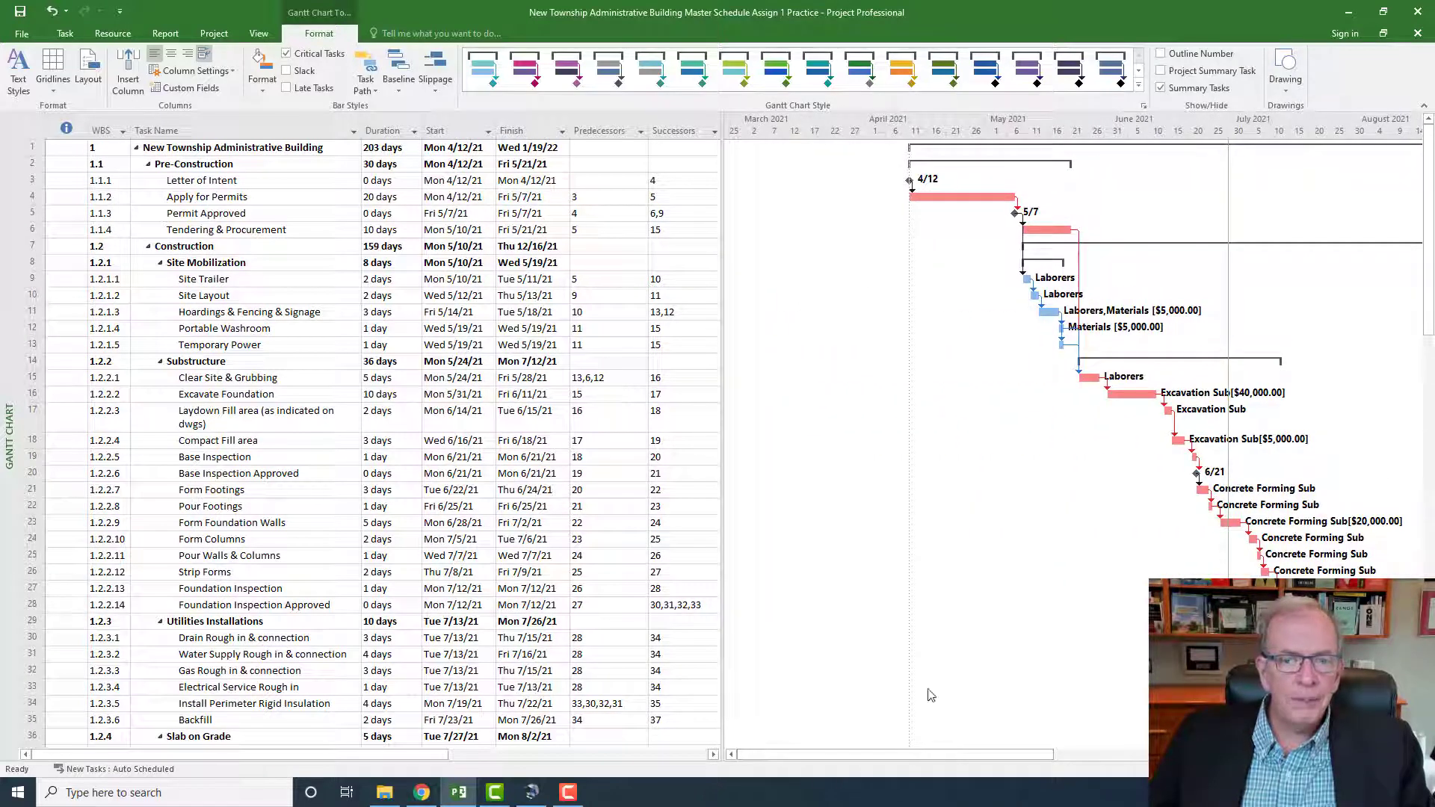
{"action": "left_click_drag", "start_coordinate": [924, 759], "coordinate": [944, 752]}
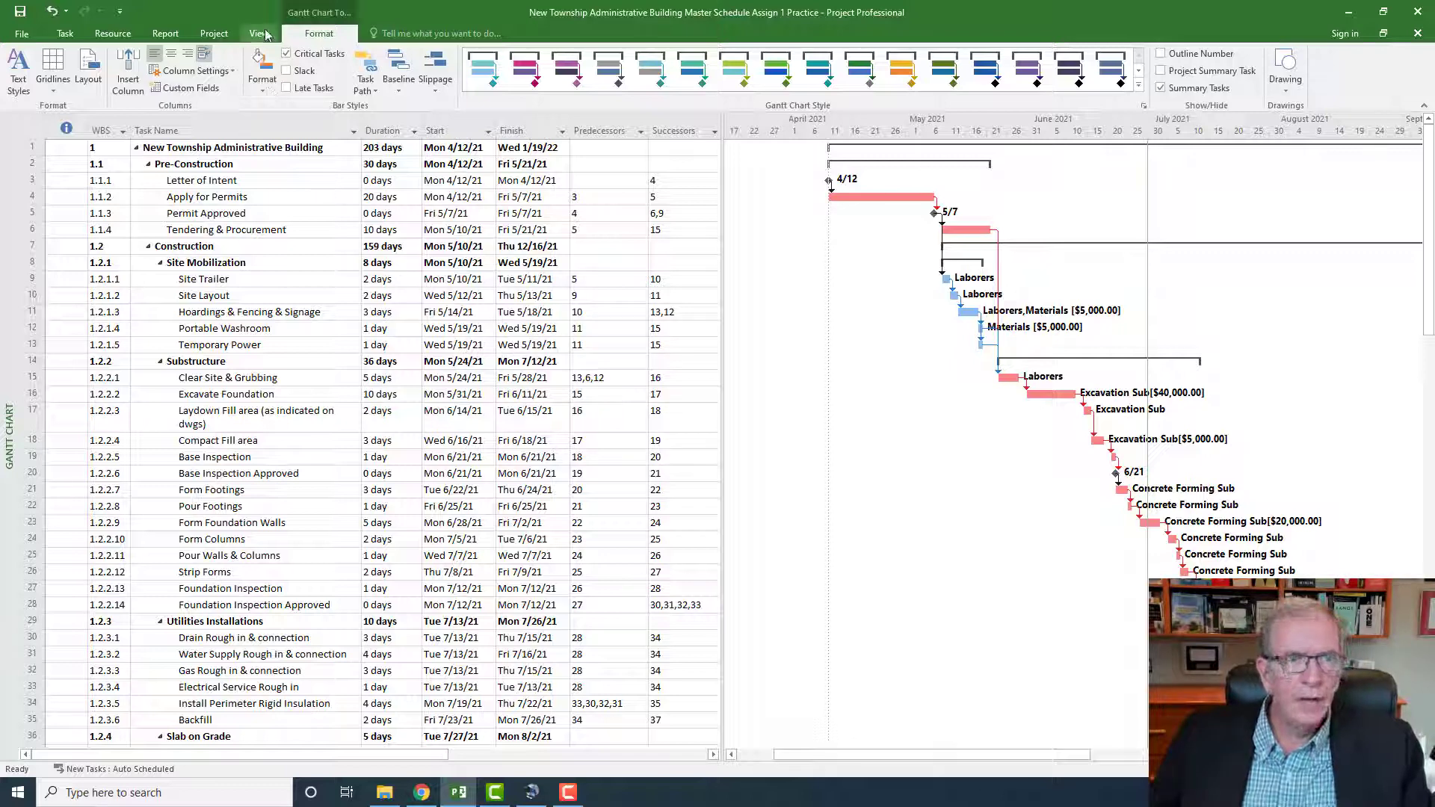
{"action": "left_click", "coordinate": [258, 33]}
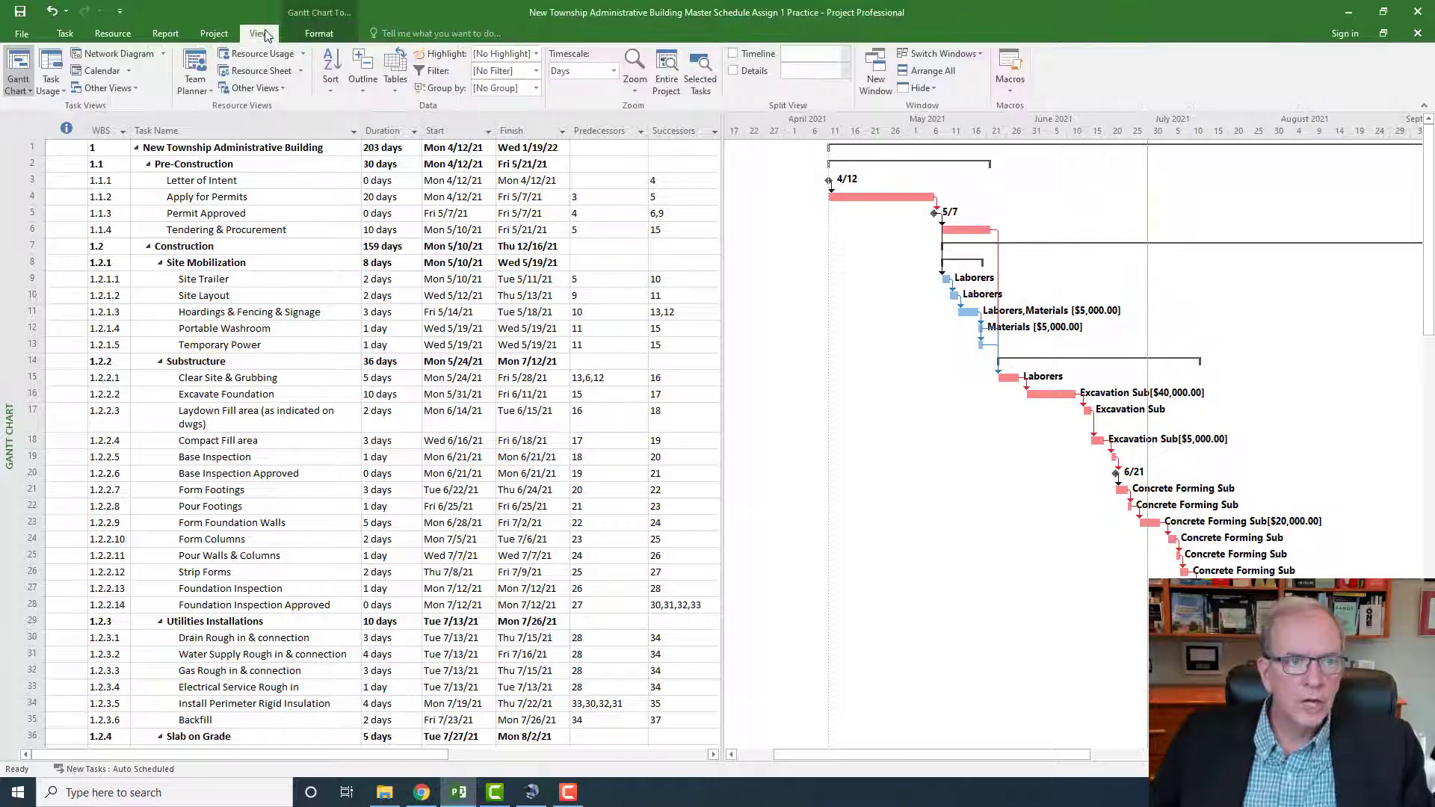
{"action": "left_click", "coordinate": [534, 70]}
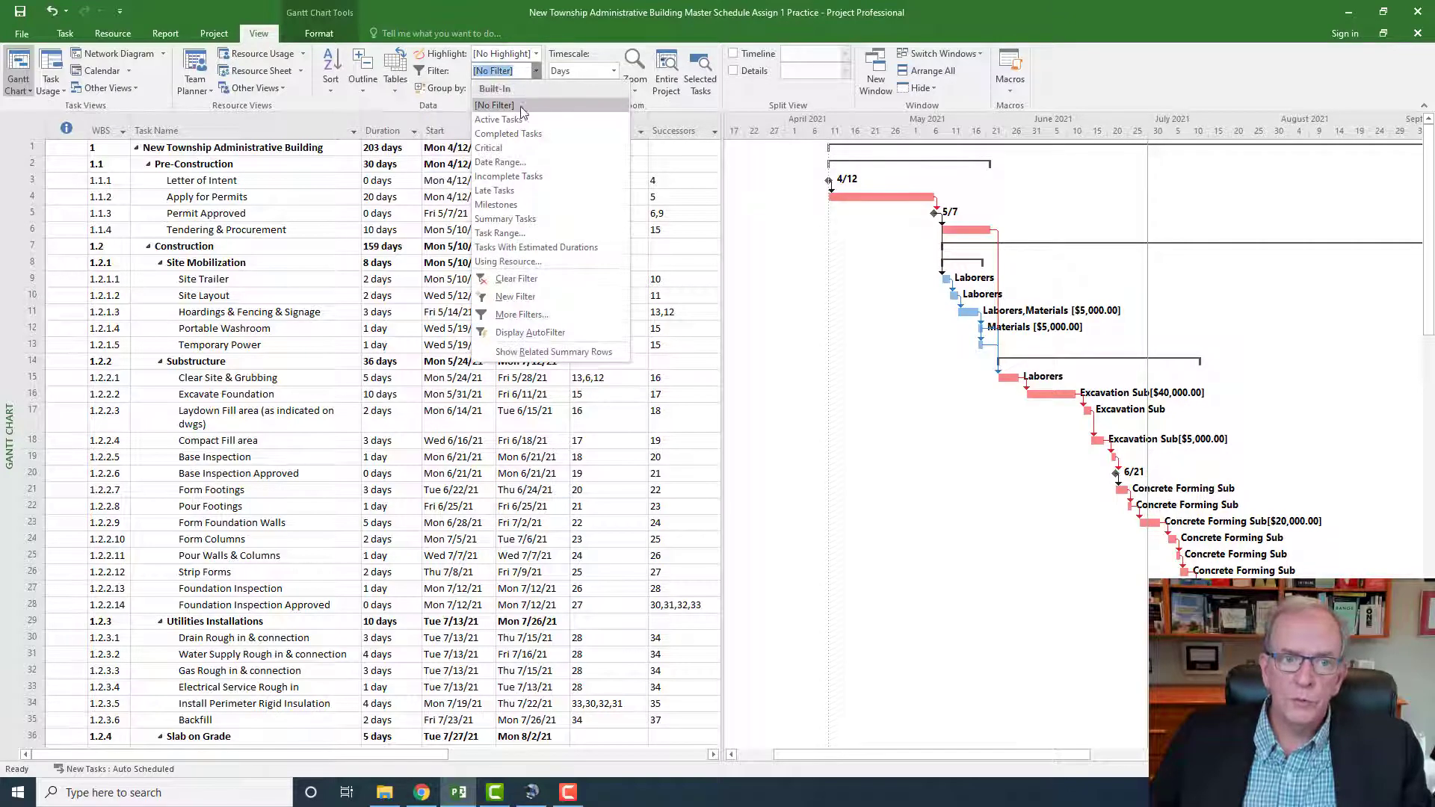
{"action": "left_click", "coordinate": [514, 147]}
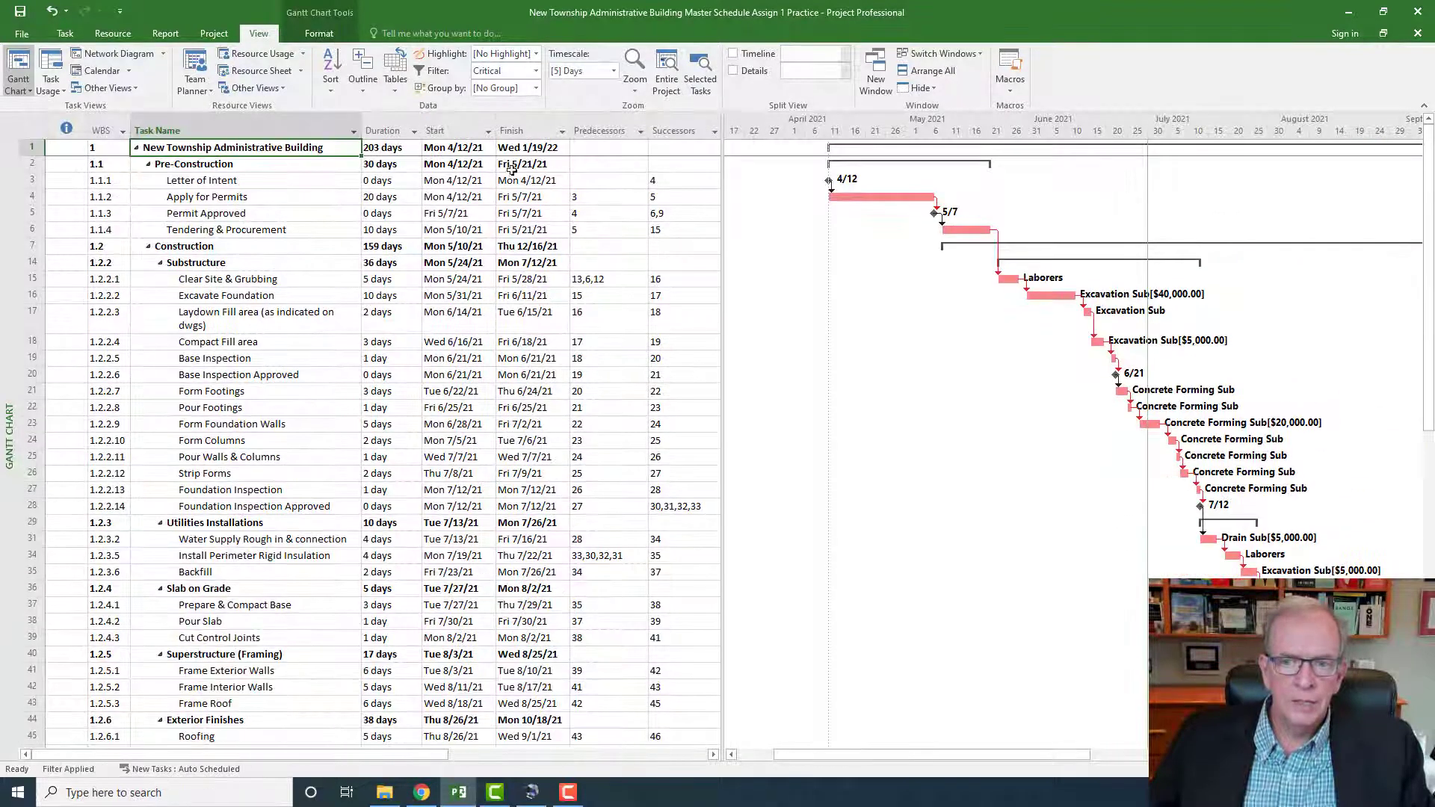
Step: Follow the filtered critical path in the Gantt bars from Pre-Construction through to Total Completion and return to the project start
{"action": "left_click_drag", "start_coordinate": [844, 756], "coordinate": [1177, 755]}
{"action": "scroll", "coordinate": [919, 662], "scroll_direction": "down", "scroll_amount": 1}
{"action": "scroll", "coordinate": [920, 662], "scroll_direction": "down", "scroll_amount": 5}
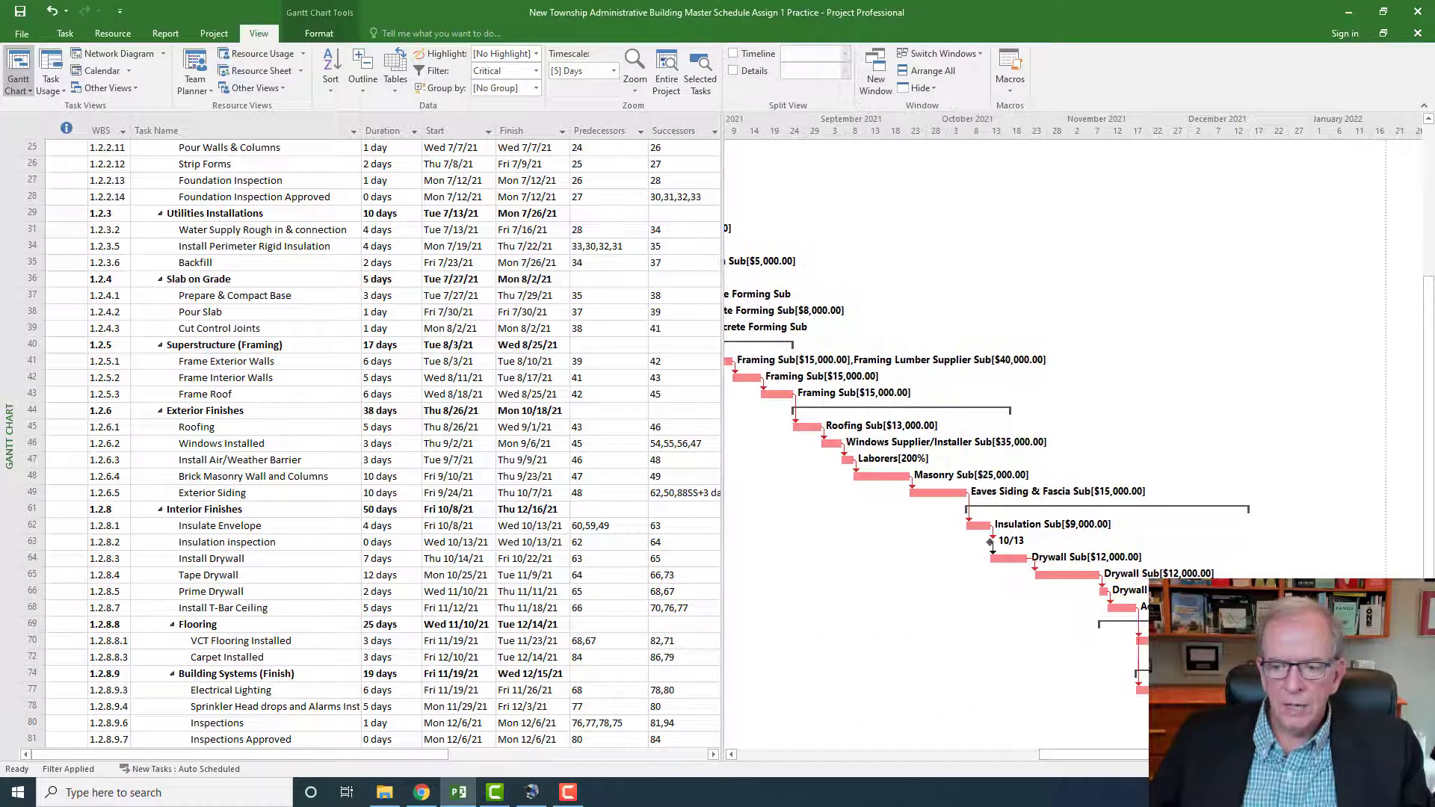
{"action": "scroll", "coordinate": [919, 448], "scroll_direction": "down", "scroll_amount": 6}
{"action": "scroll", "coordinate": [920, 449], "scroll_direction": "down", "scroll_amount": 2}
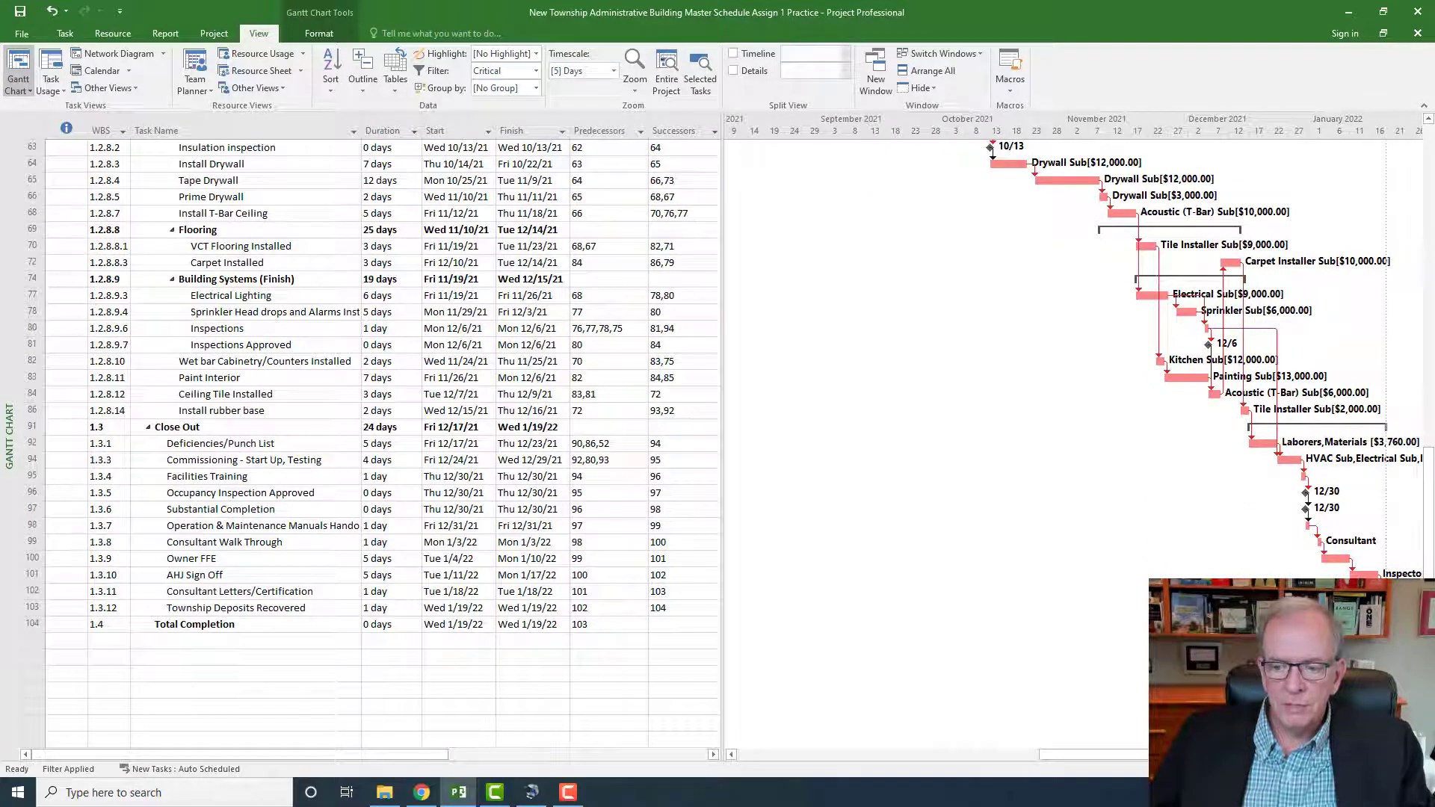
{"action": "mouse_move", "coordinate": [1177, 756]}
{"action": "left_mouse_down"}
{"action": "mouse_move", "coordinate": [1097, 756]}
{"action": "mouse_move", "coordinate": [1204, 755]}
{"action": "left_mouse_up"}
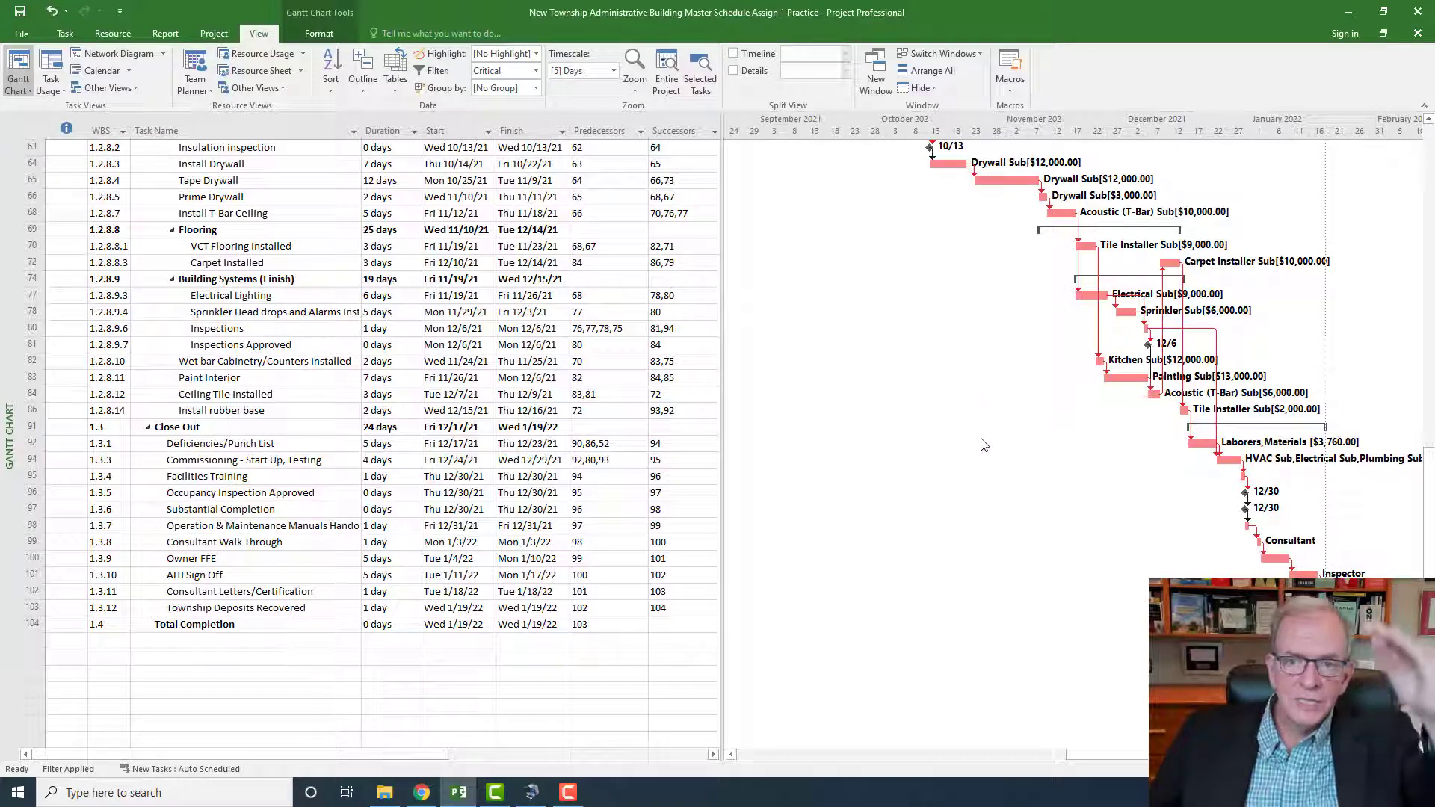
{"action": "left_click_drag", "start_coordinate": [1081, 752], "coordinate": [765, 742]}
{"action": "scroll", "coordinate": [881, 610], "scroll_direction": "up", "scroll_amount": 1}
{"action": "scroll", "coordinate": [882, 611], "scroll_direction": "up", "scroll_amount": 11}
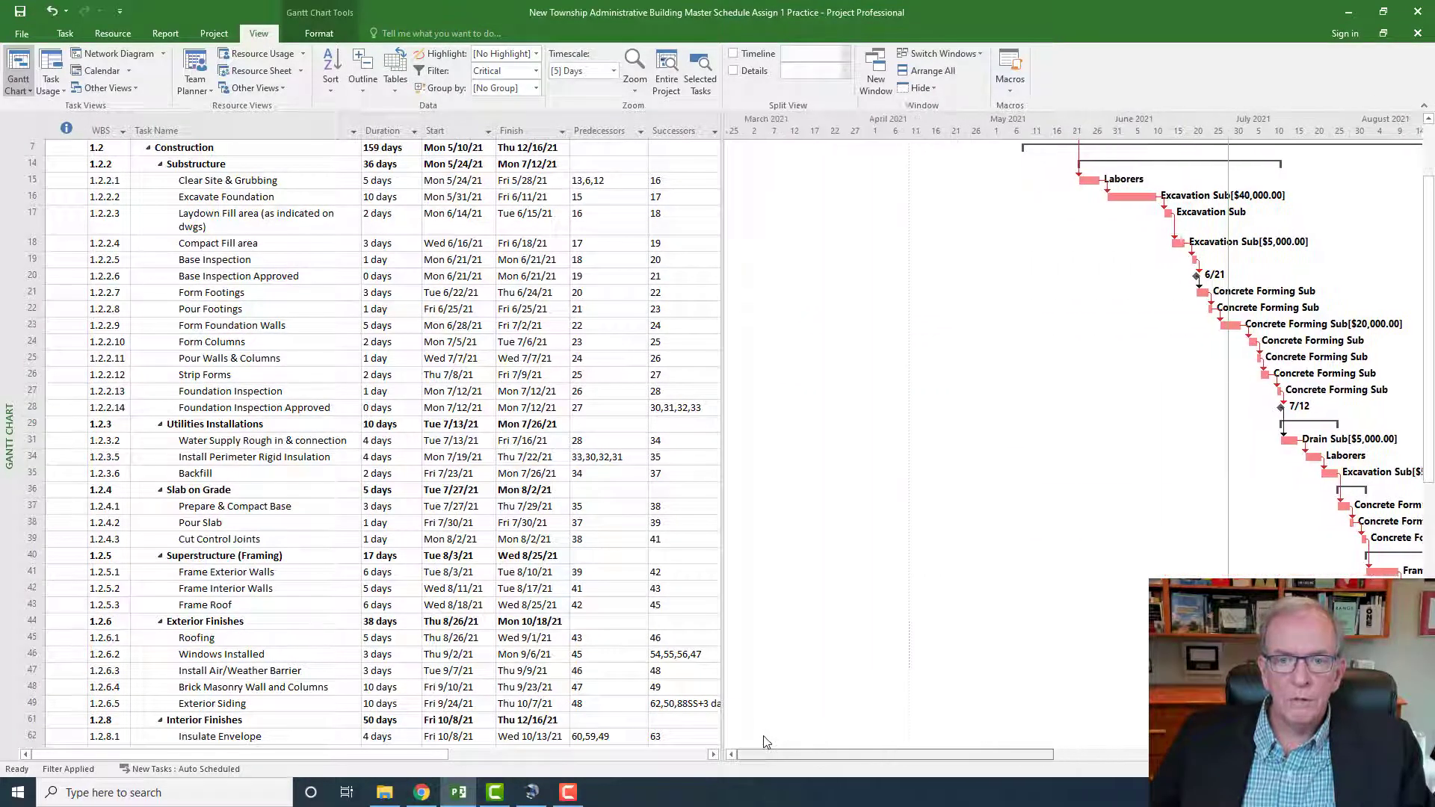
{"action": "scroll", "coordinate": [767, 730], "scroll_direction": "up", "scroll_amount": 2}
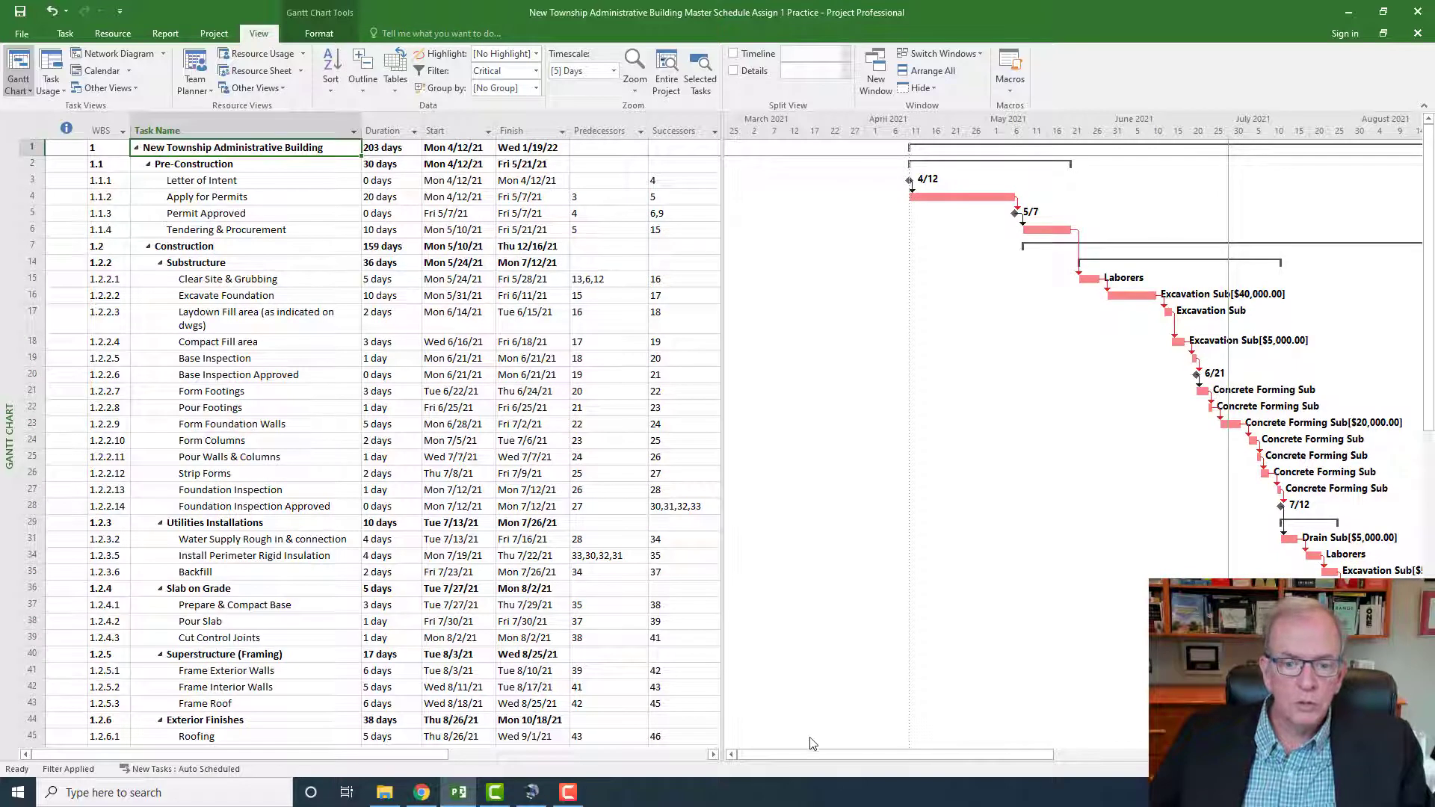
{"action": "left_click_drag", "start_coordinate": [820, 757], "coordinate": [896, 743]}
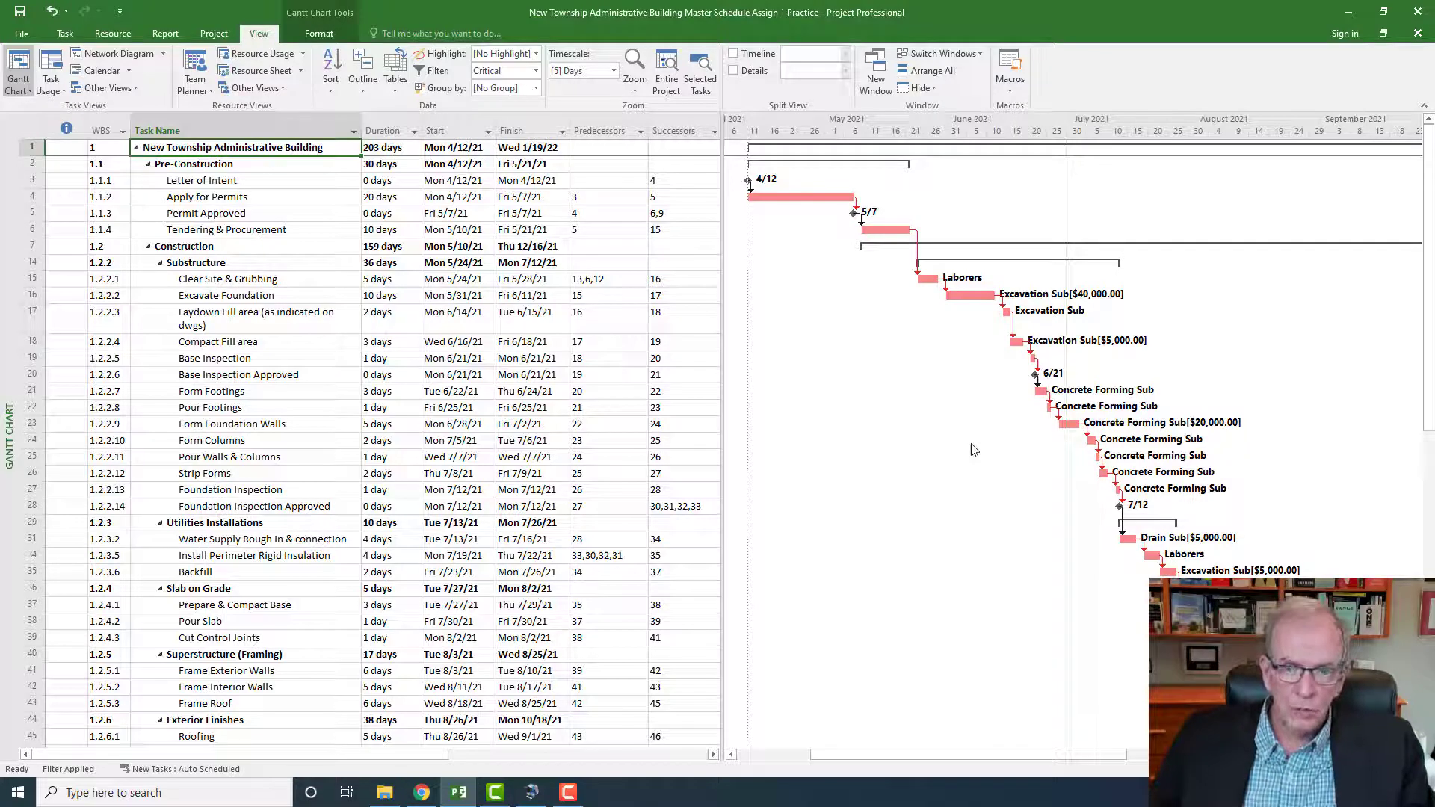
Step: Hide the summary tasks and sort the filtered critical tasks by Start date from earliest to latest
{"action": "left_click", "coordinate": [301, 35]}
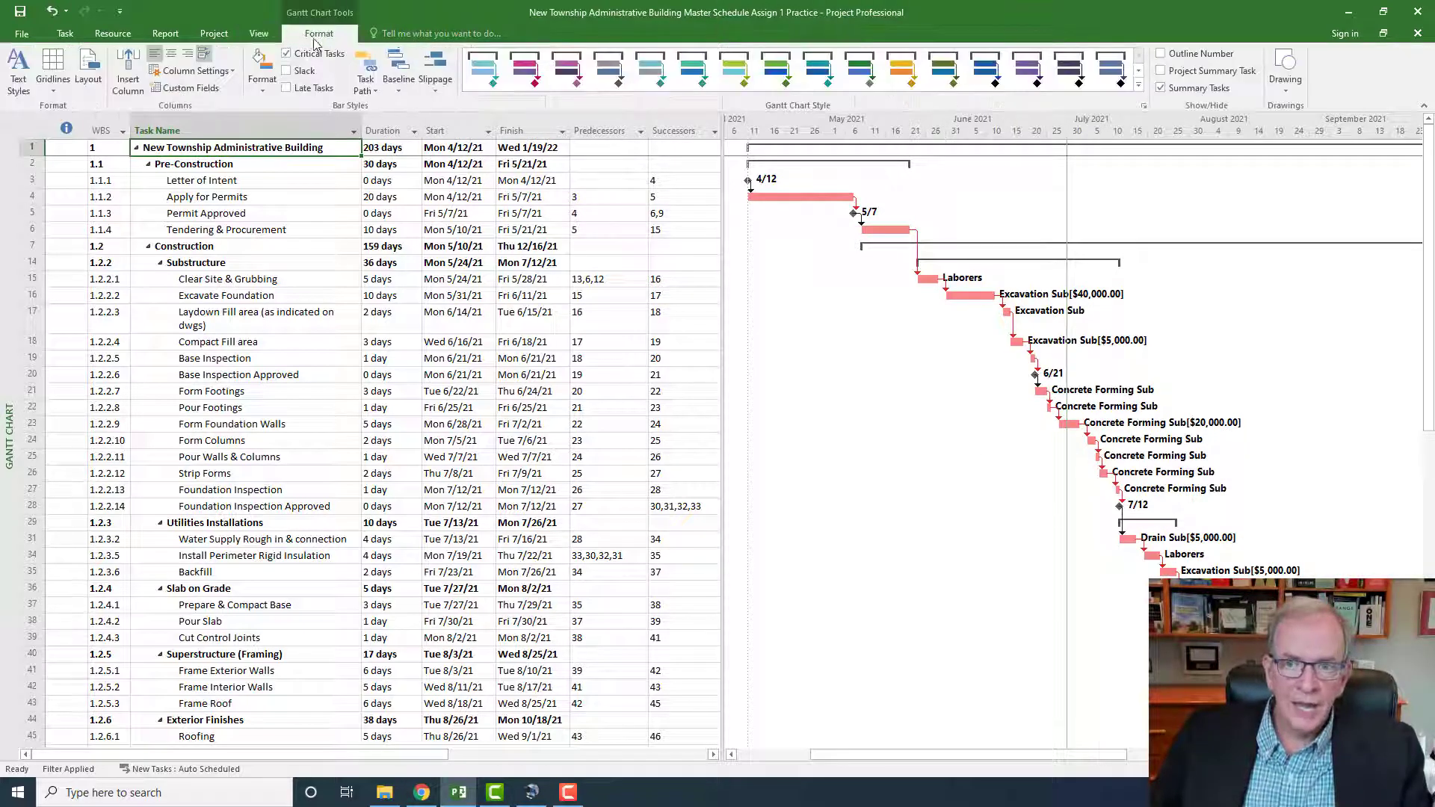
{"action": "left_click", "coordinate": [1160, 88]}
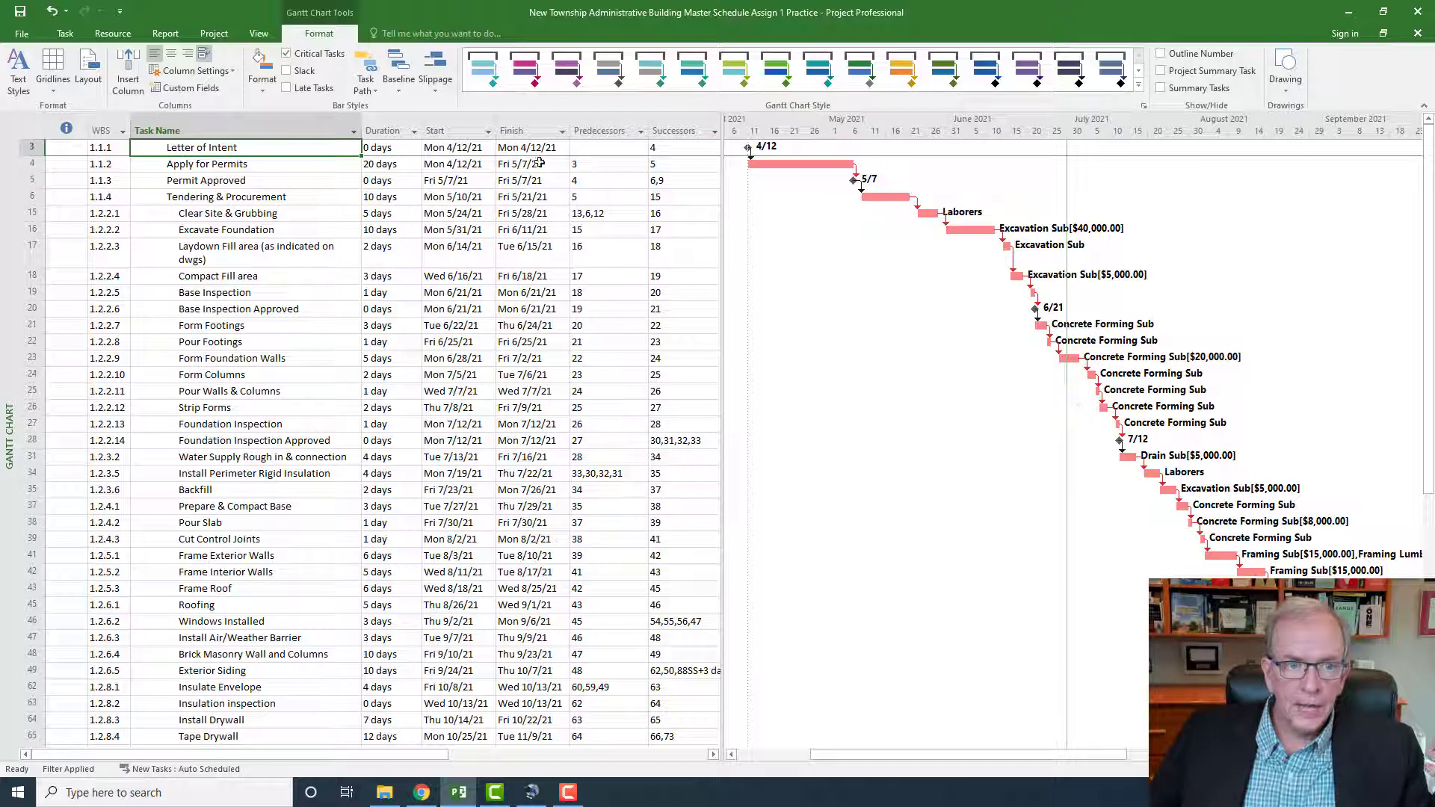
{"action": "left_click", "coordinate": [489, 132]}
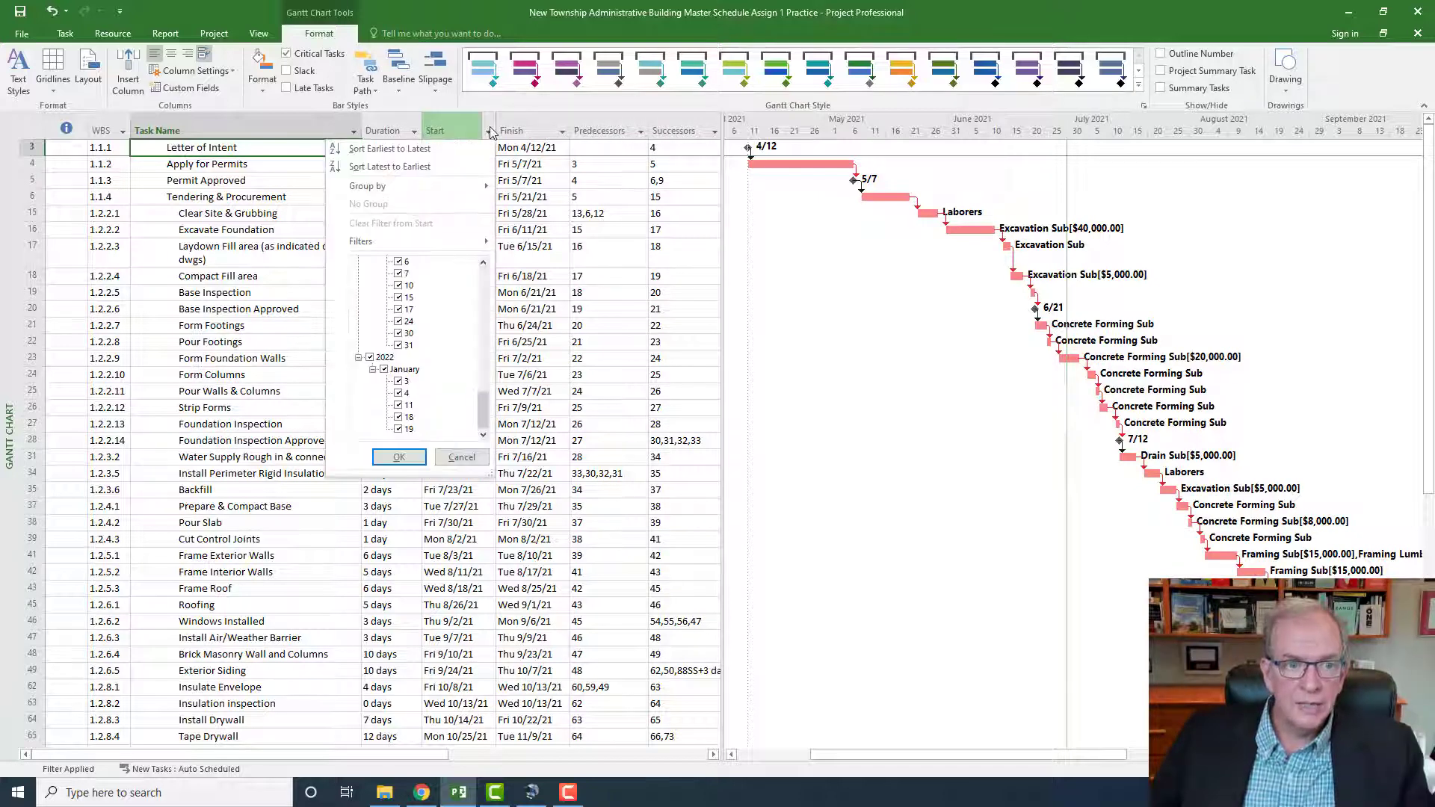
{"action": "left_click", "coordinate": [431, 148]}
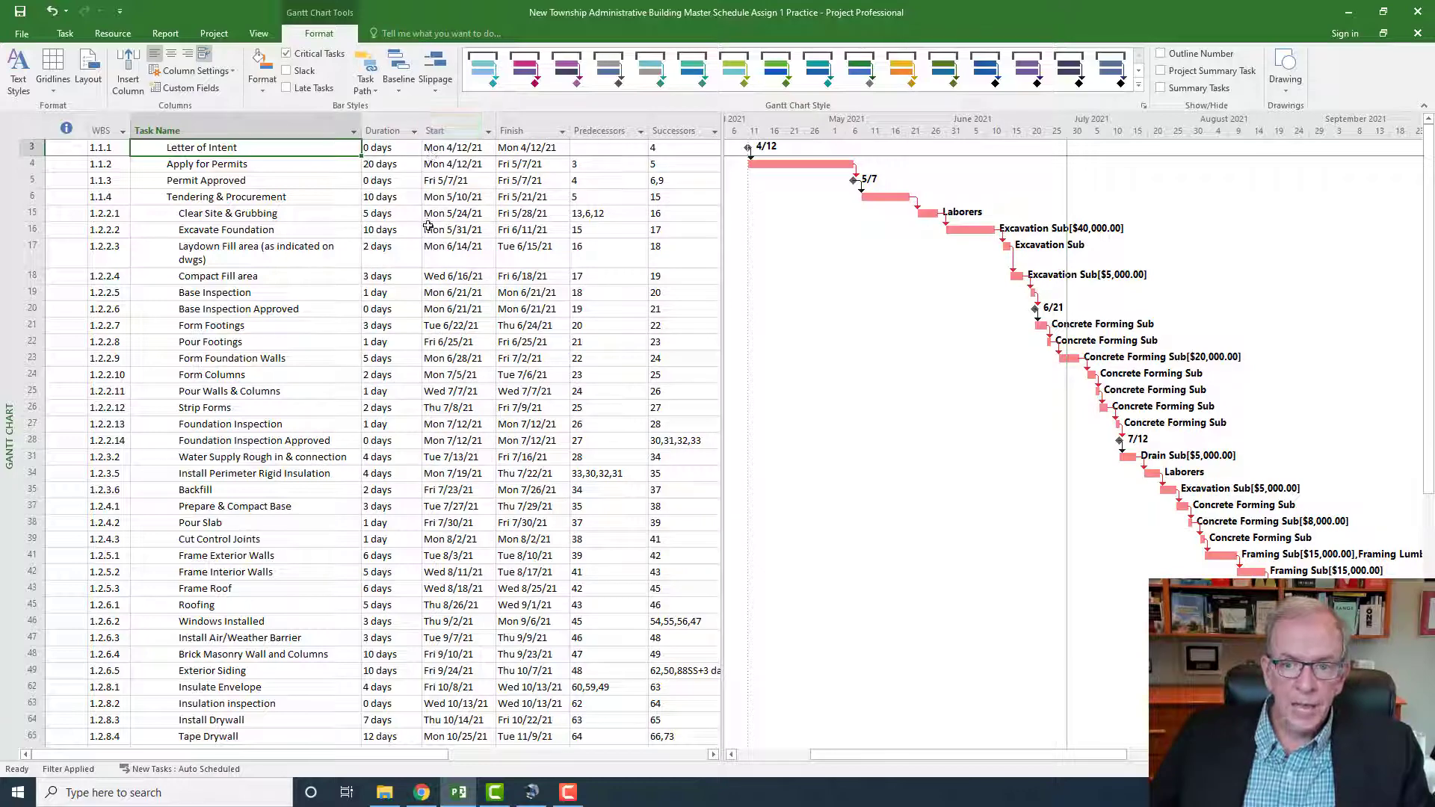
Step: Review the order of the sorted critical tasks from Letter of Intent down to Total Completion
{"action": "scroll", "coordinate": [264, 310], "scroll_direction": "down", "scroll_amount": 7}
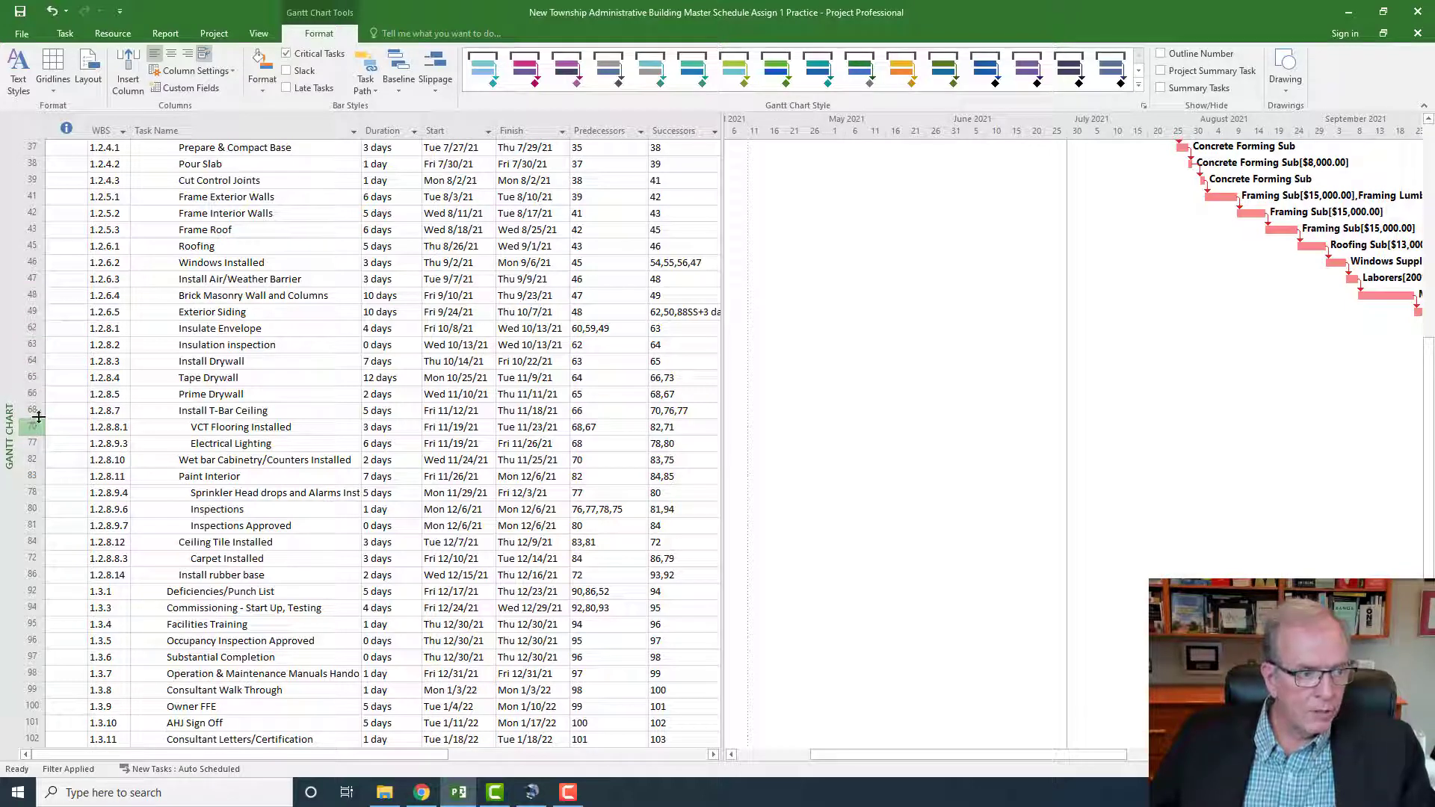
{"action": "scroll", "coordinate": [34, 425], "scroll_direction": "down", "scroll_amount": 2}
{"action": "scroll", "coordinate": [32, 426], "scroll_direction": "down", "scroll_amount": 1}
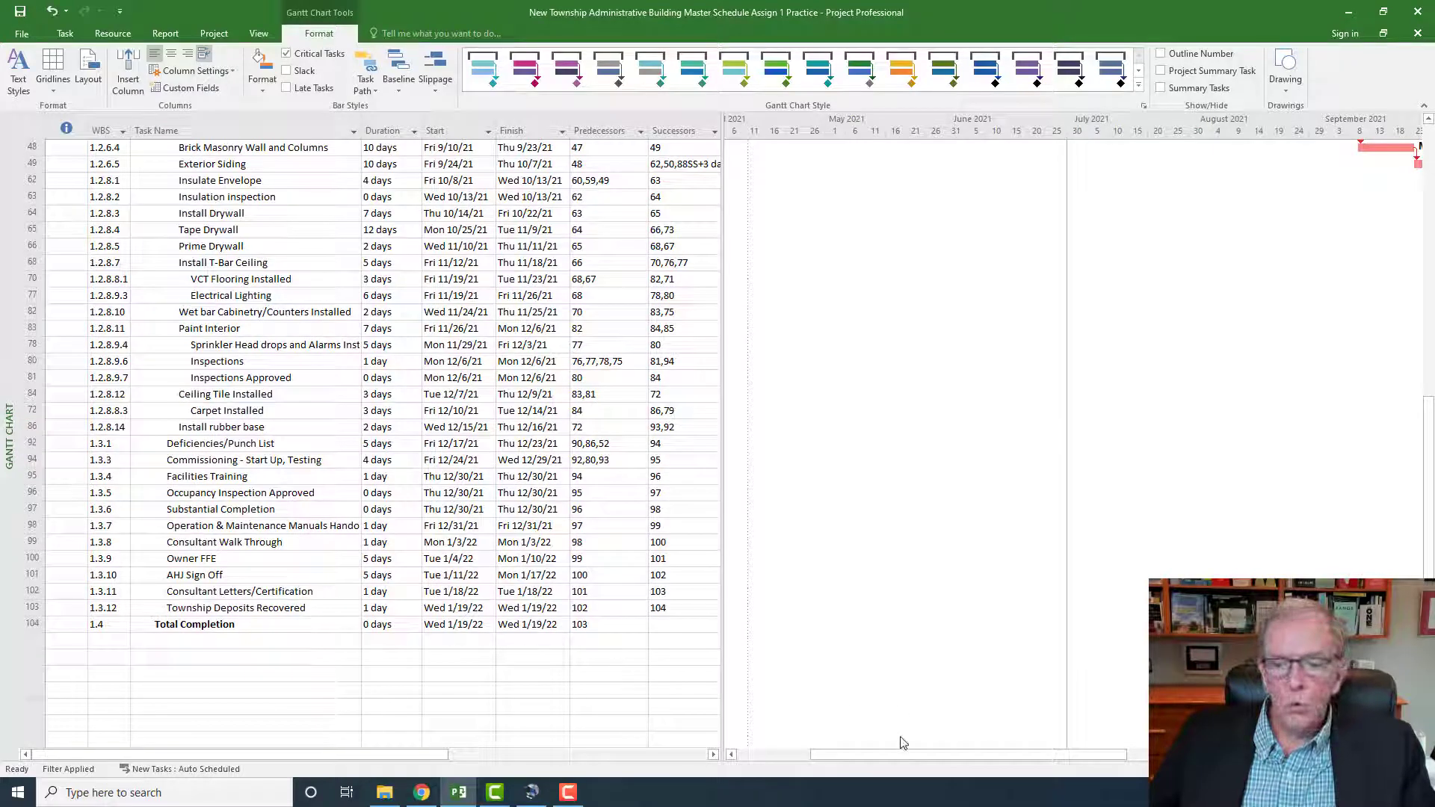
{"action": "key", "text": "ctrl+Home"}
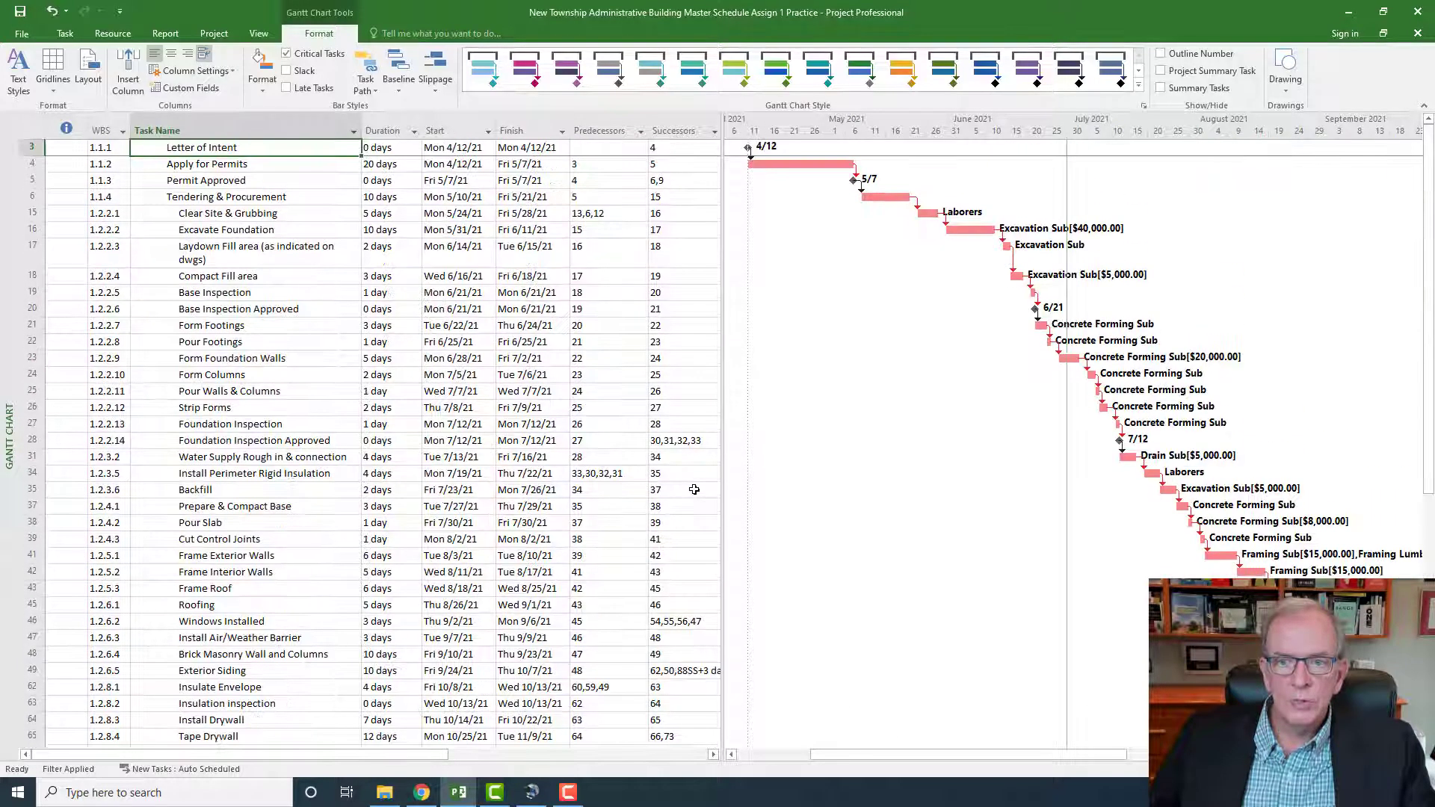
{"action": "mouse_move", "coordinate": [867, 753]}
{"action": "left_mouse_down"}
{"action": "mouse_move", "coordinate": [830, 756]}
{"action": "mouse_move", "coordinate": [868, 759]}
{"action": "left_mouse_up"}
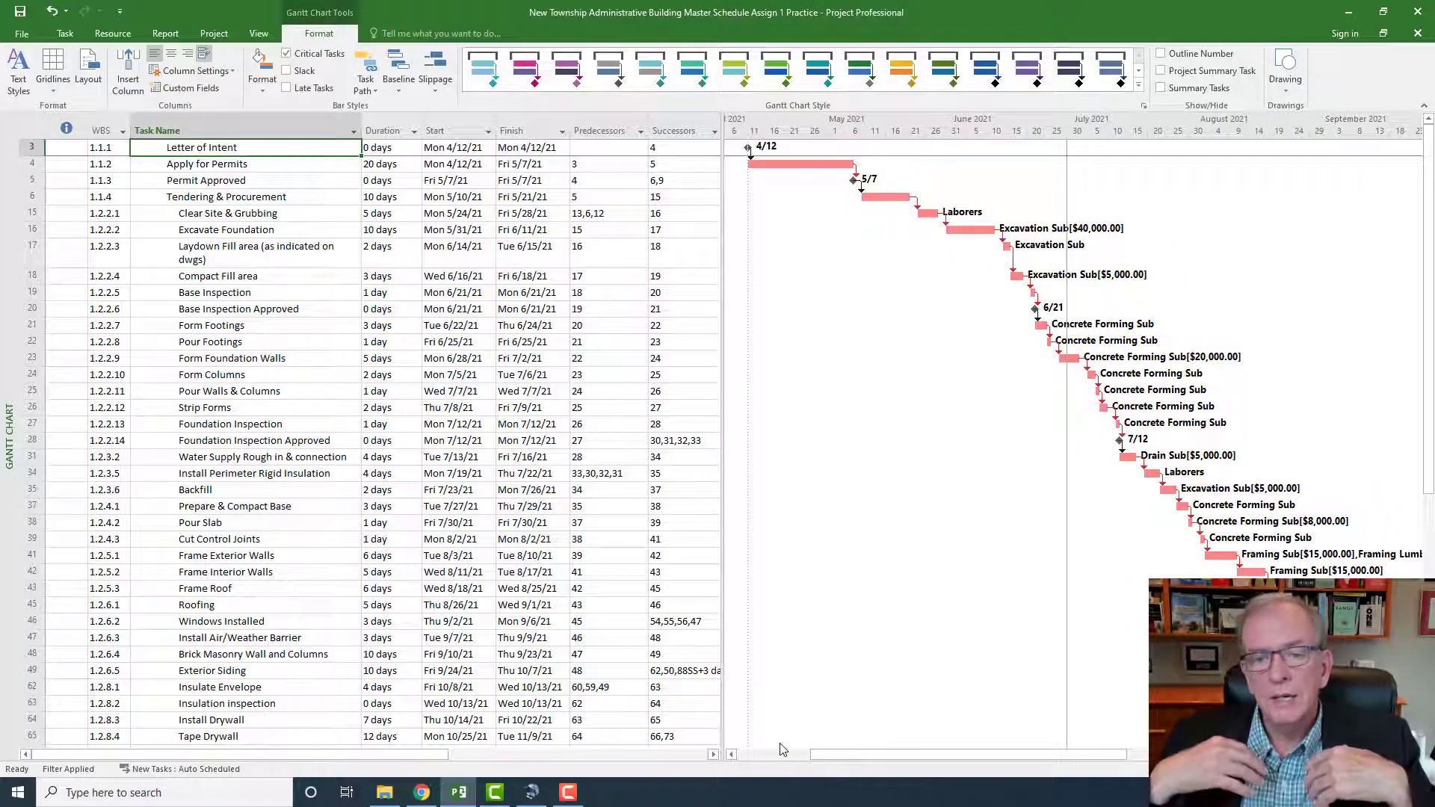